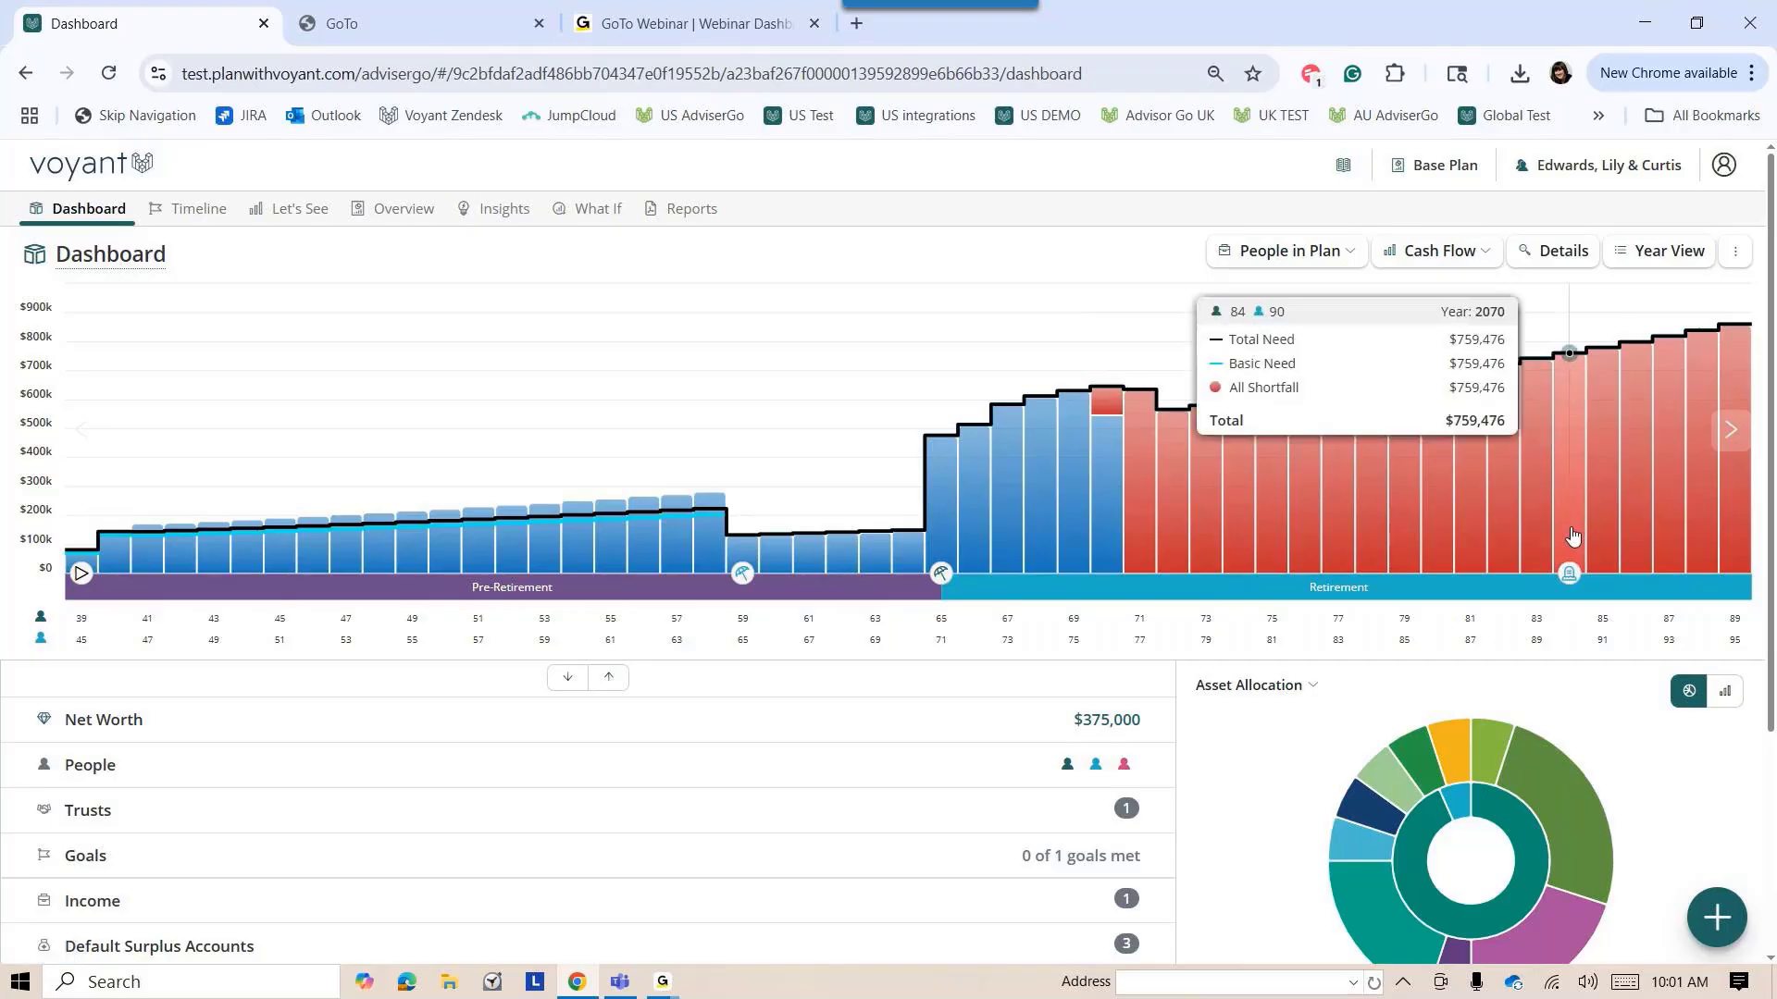
# Start adding a new company to the plan and set its type to LLC as Partnership
pyautogui.moveTo(1567, 812)
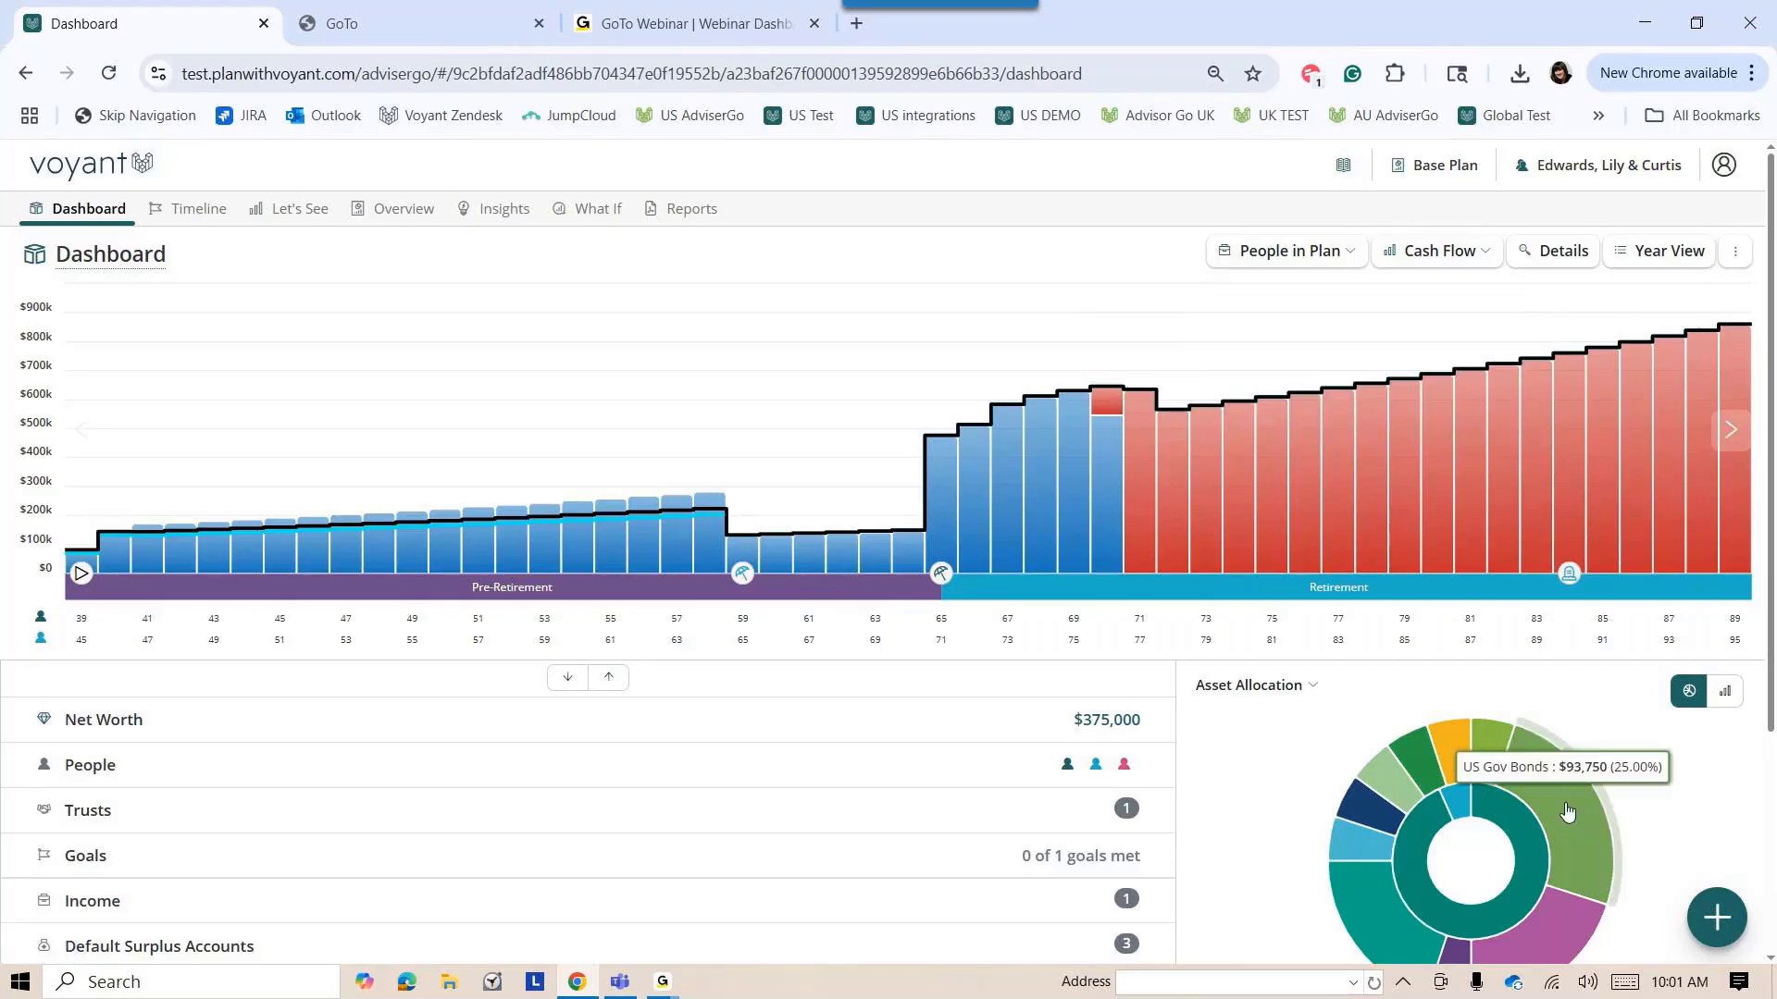
pyautogui.click(1715, 918)
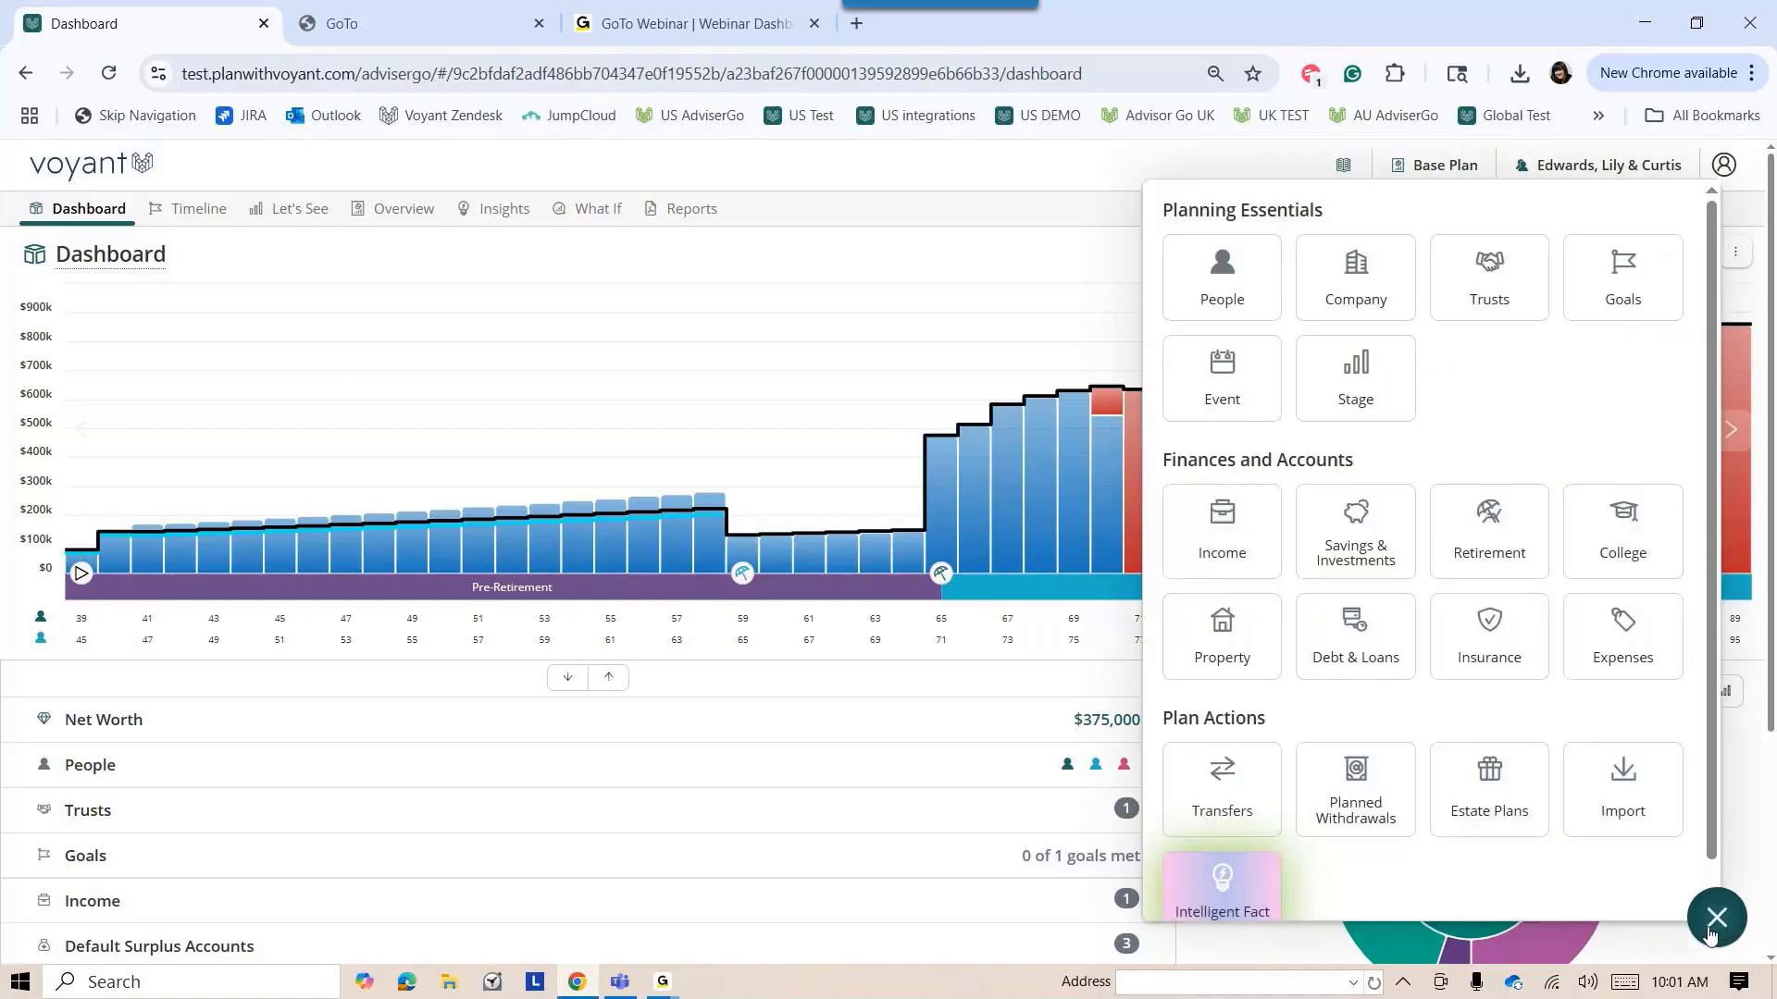
pyautogui.click(1359, 308)
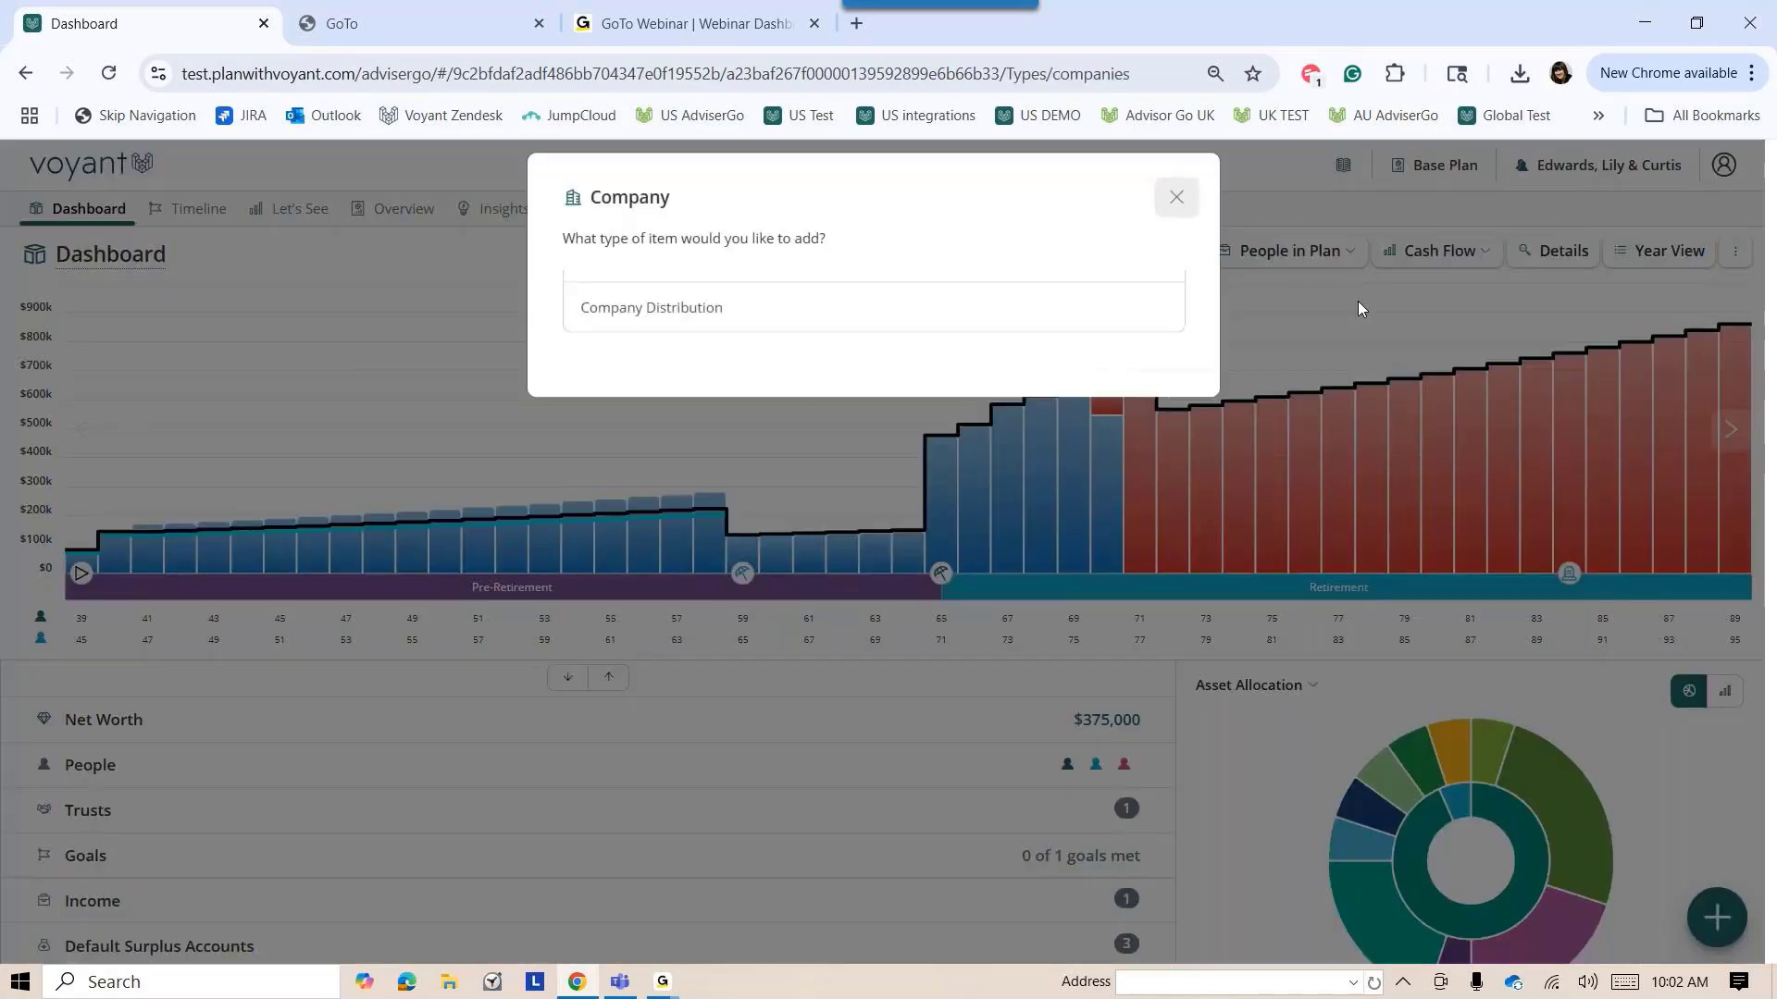
pyautogui.click(652, 330)
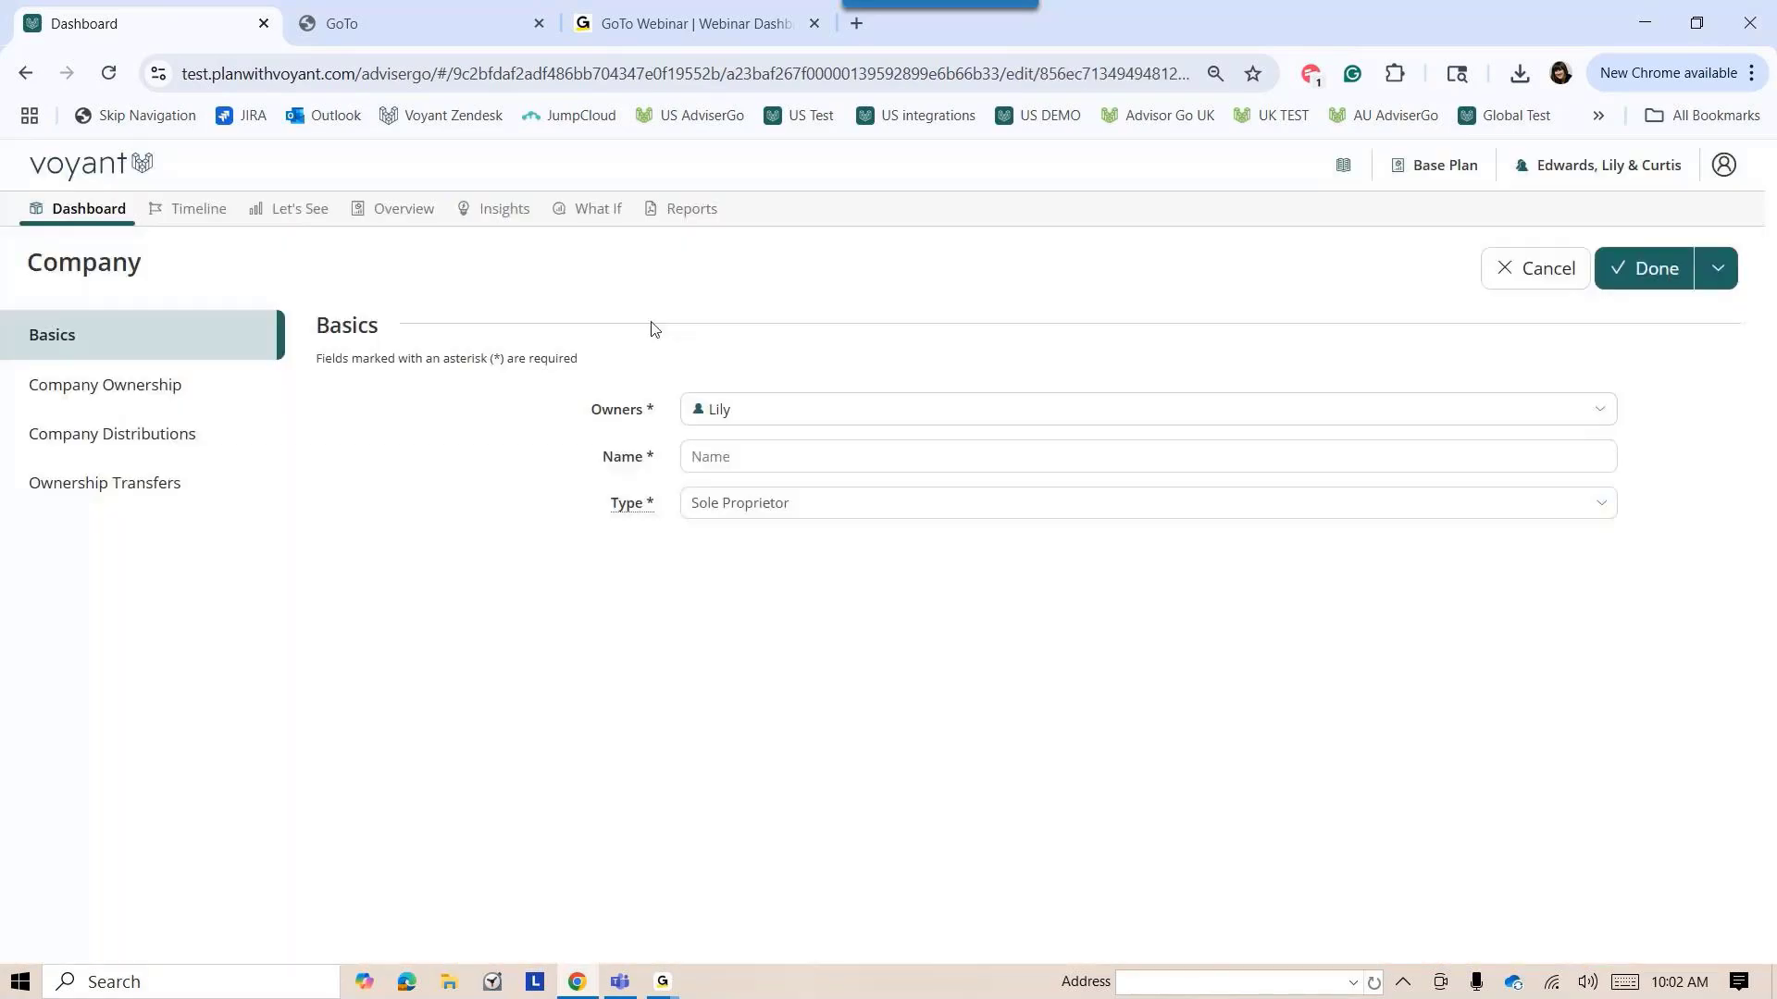
pyautogui.click(760, 515)
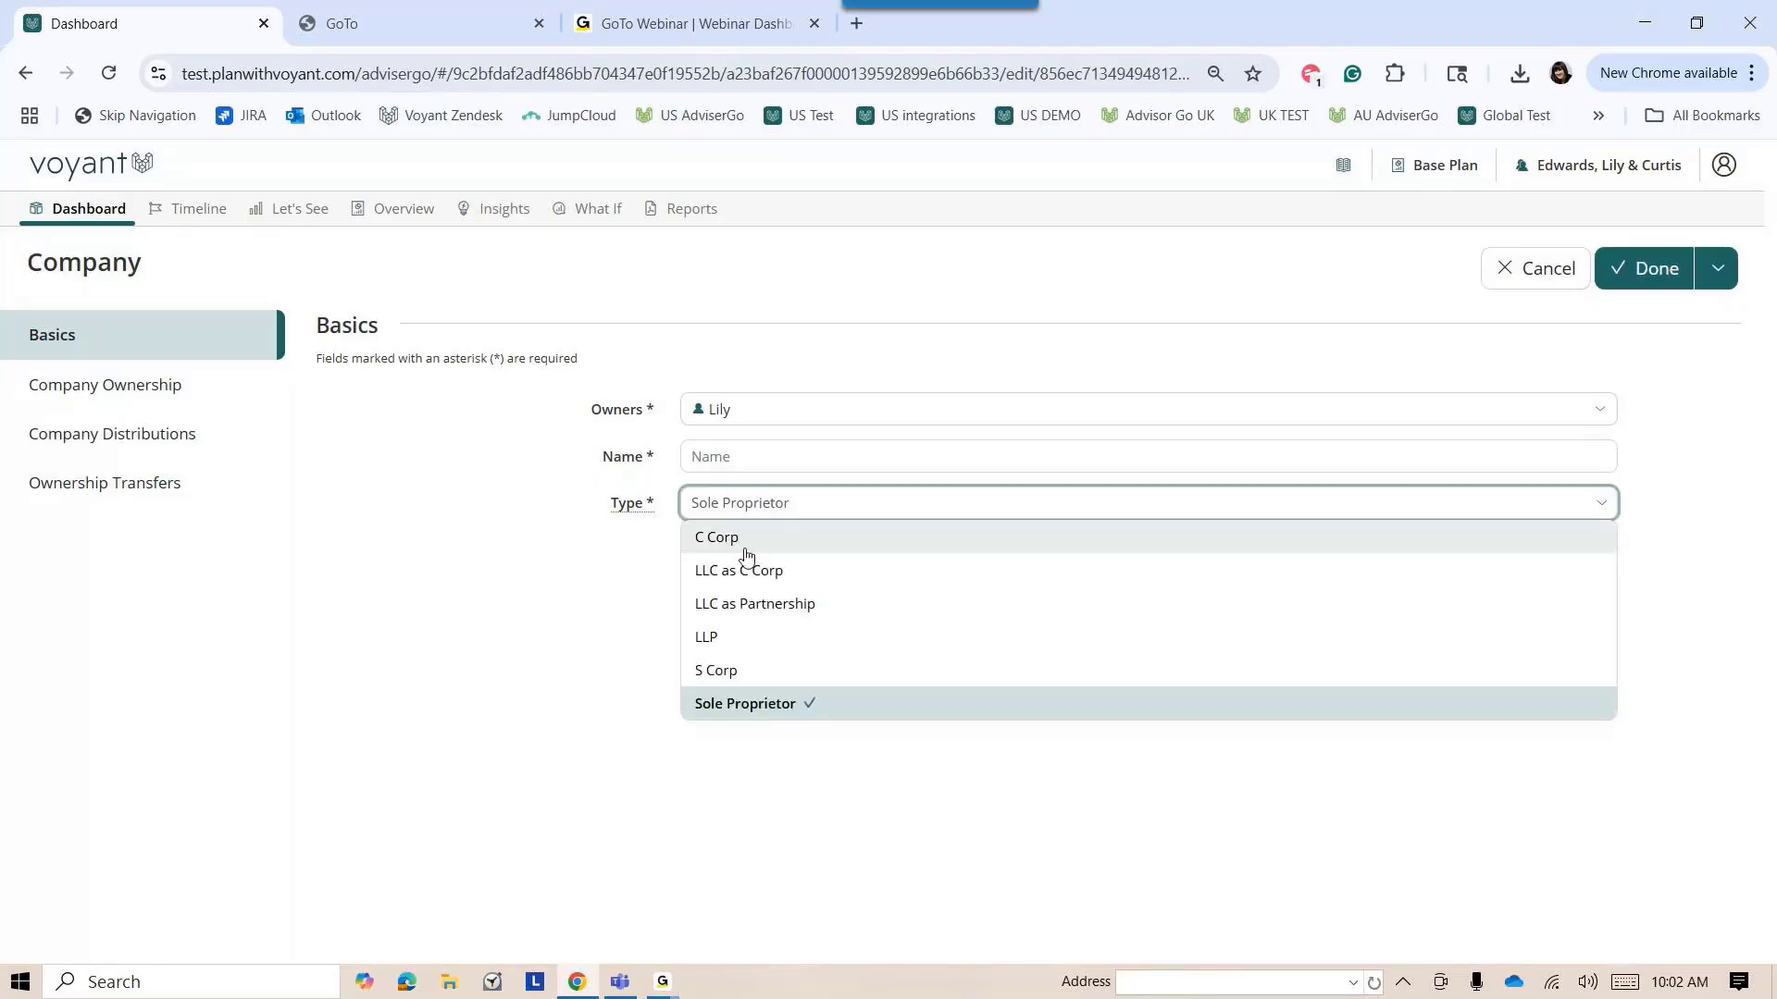
pyautogui.click(747, 603)
pyautogui.click(773, 505)
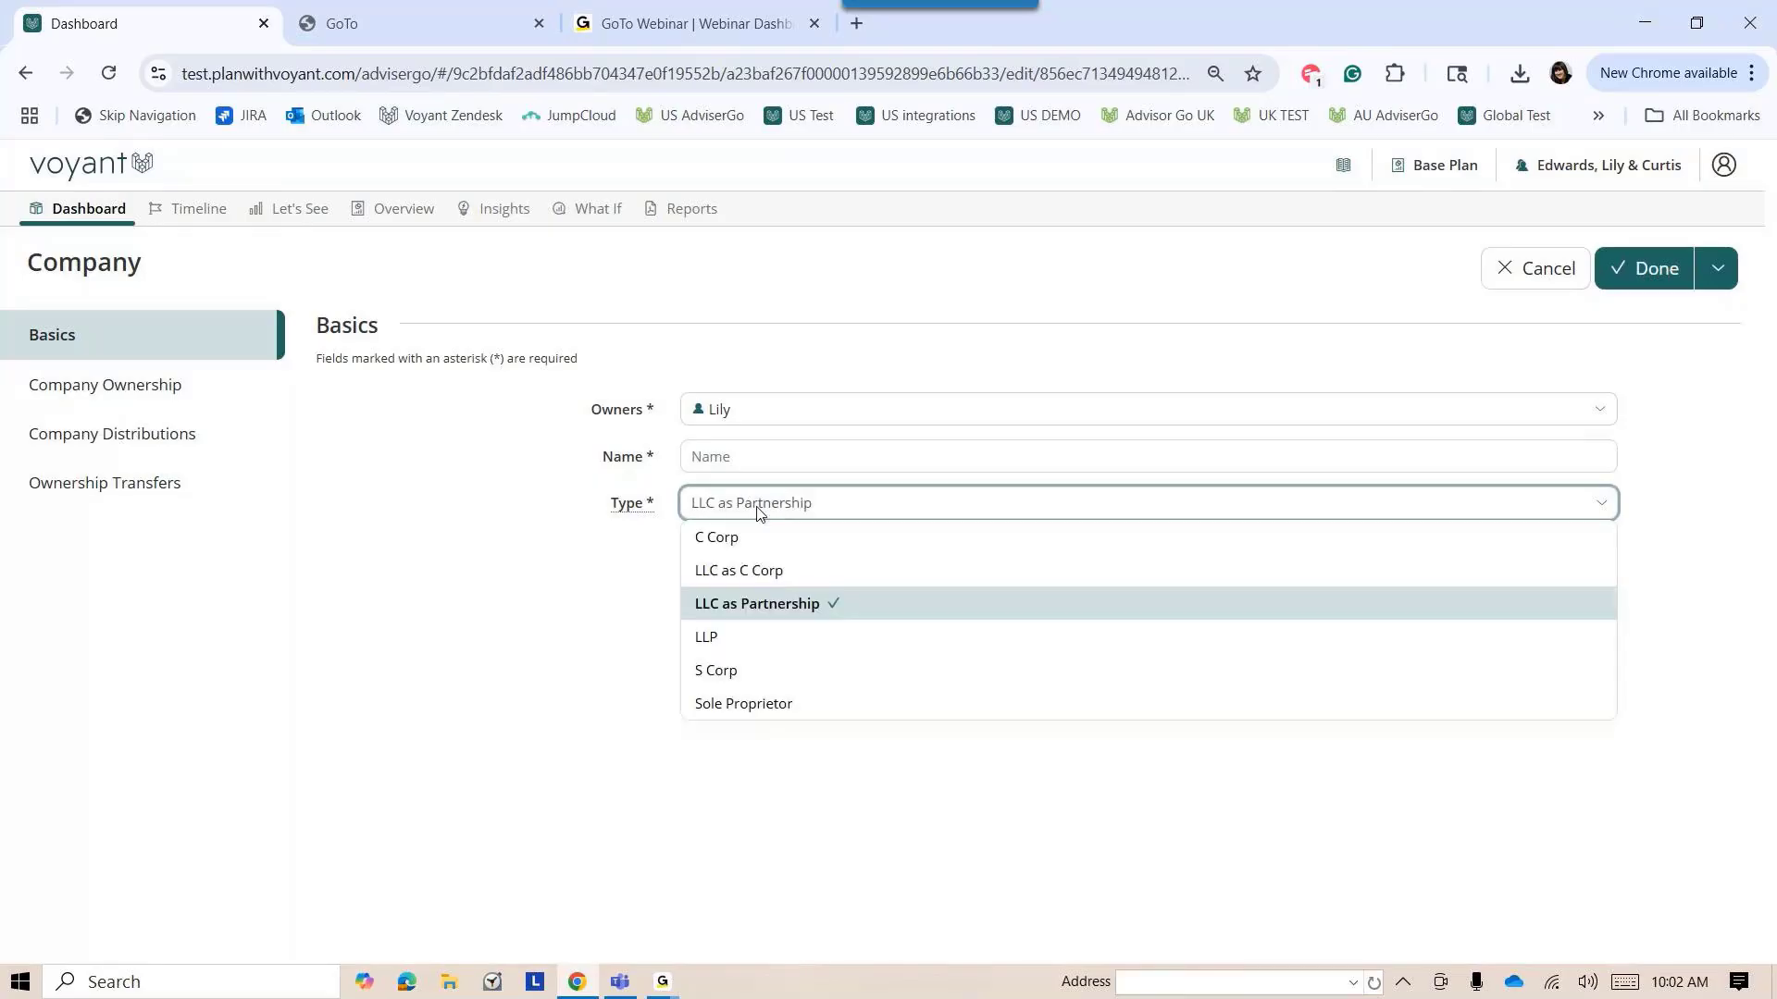
pyautogui.click(745, 611)
# Name the new company "ABC Company"
pyautogui.click(724, 455)
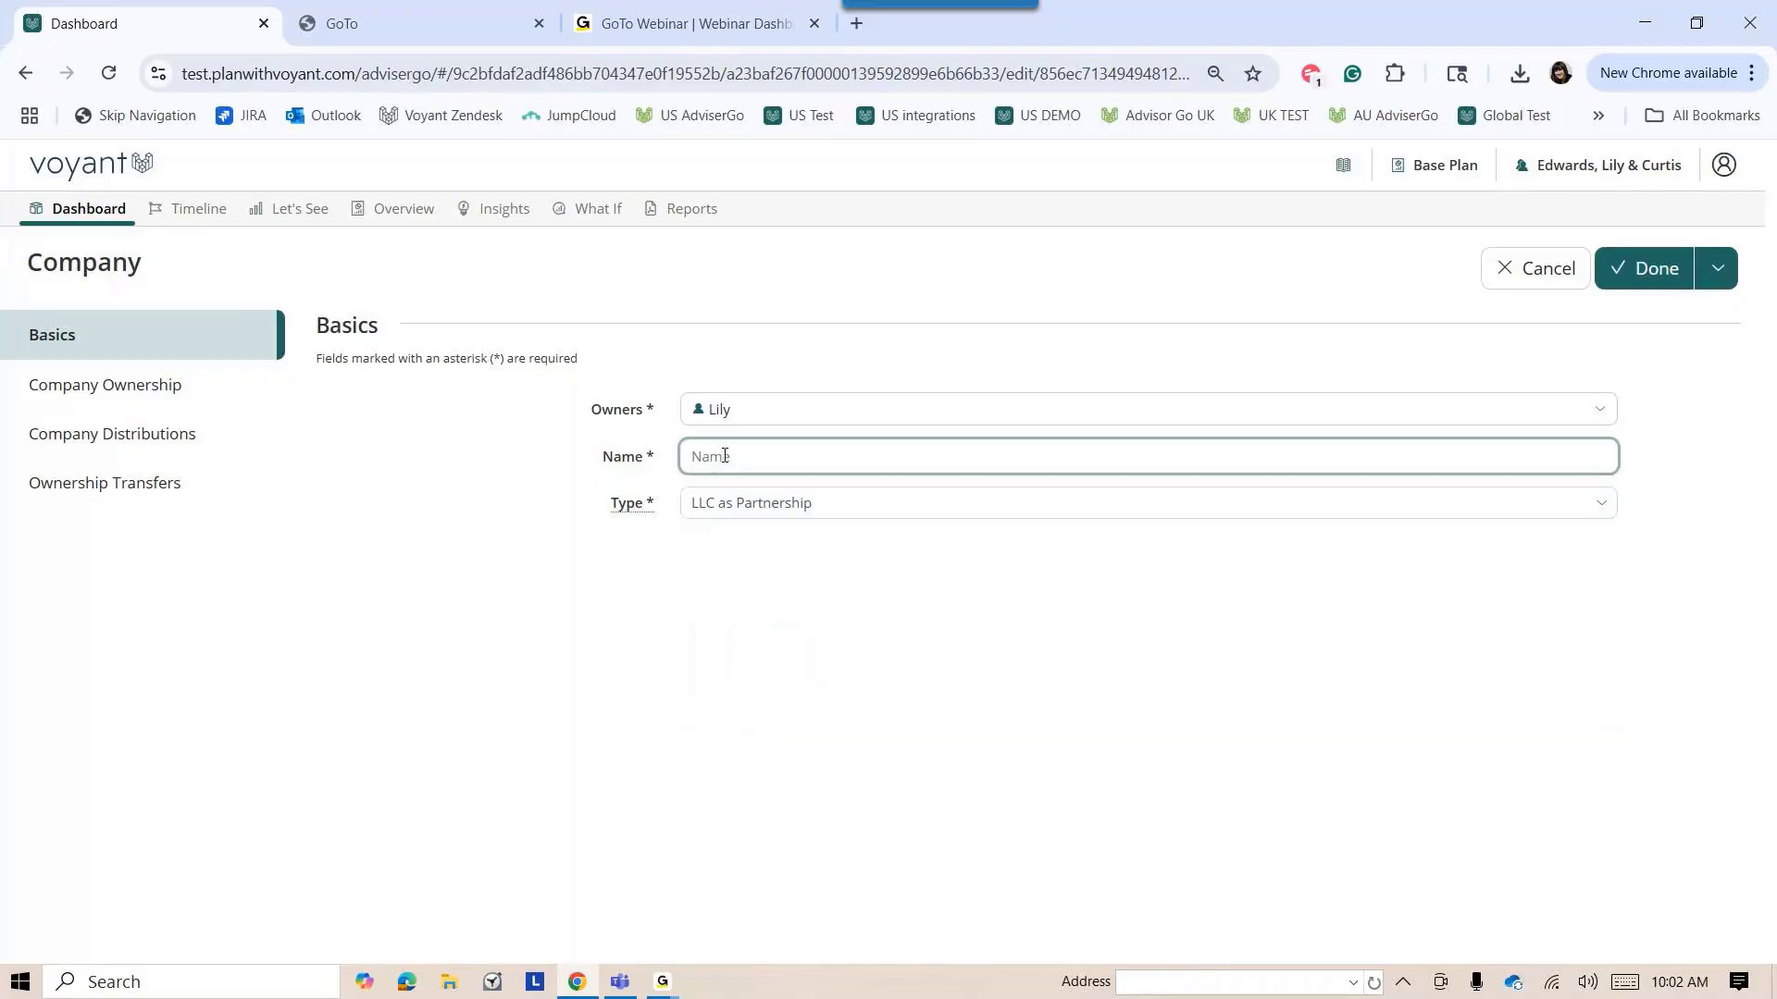
pyautogui.write('ABC COmp')
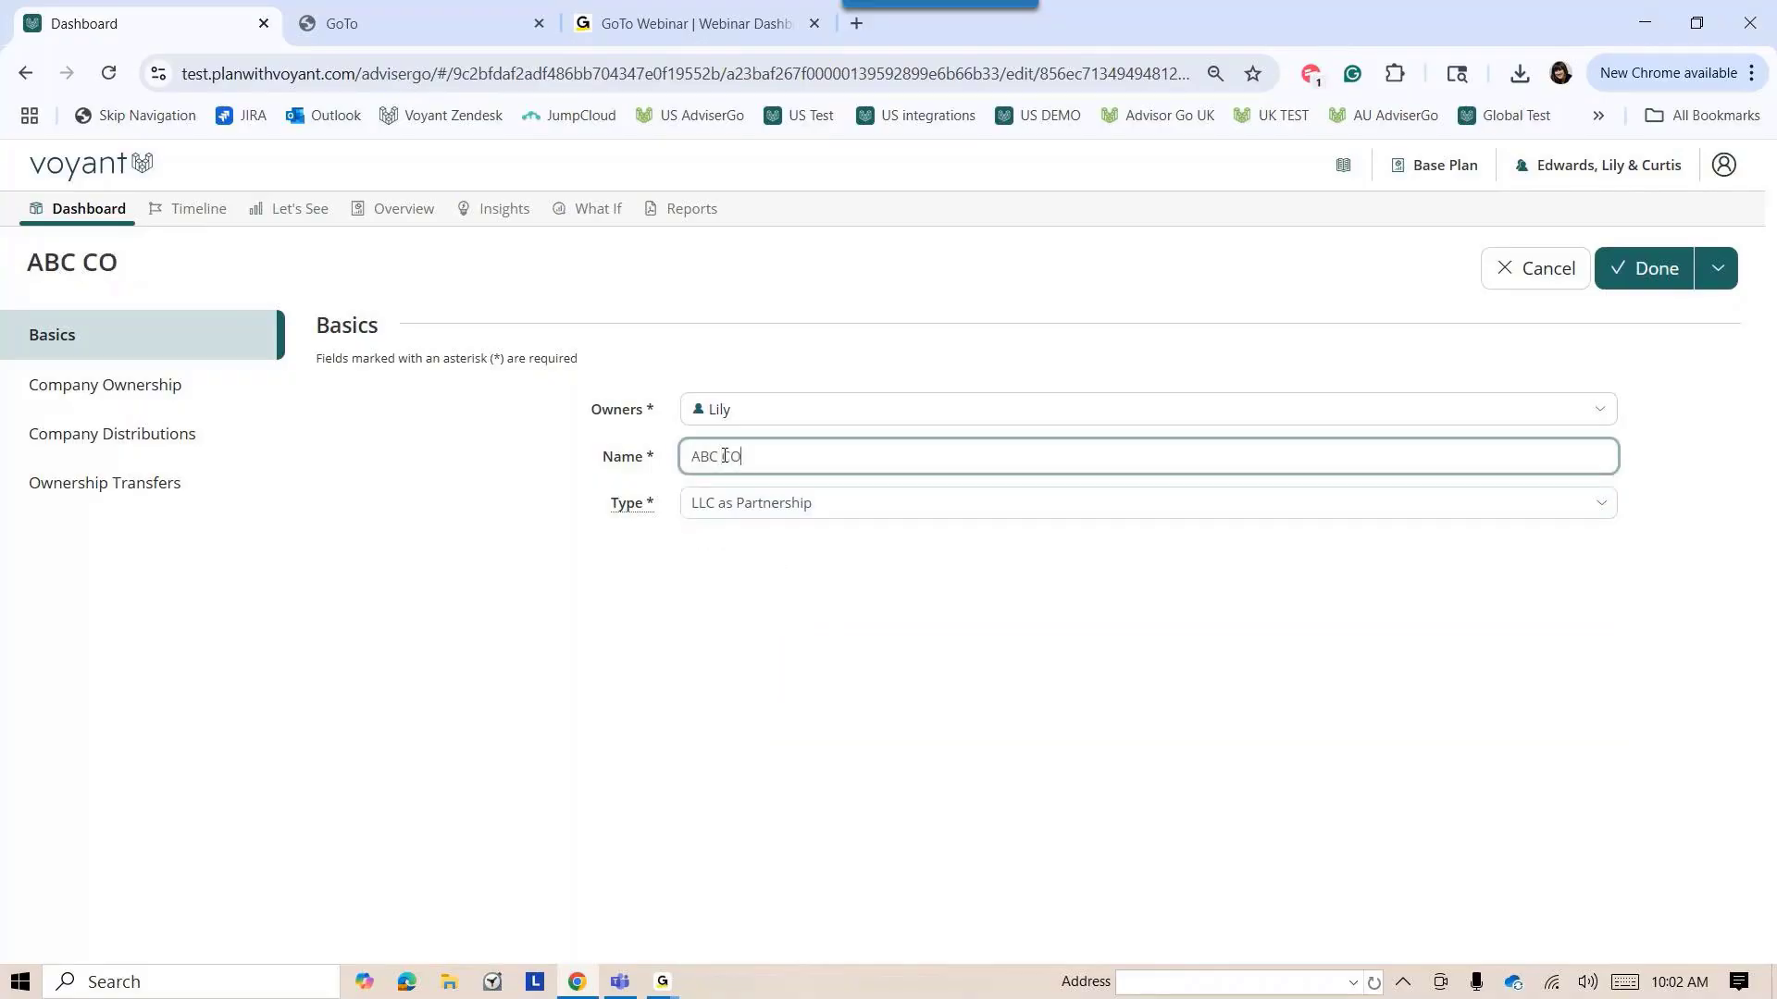
pyautogui.press('BackSpace')
pyautogui.press('BackSpace')
pyautogui.press('BackSpace')
pyautogui.write('ompany')
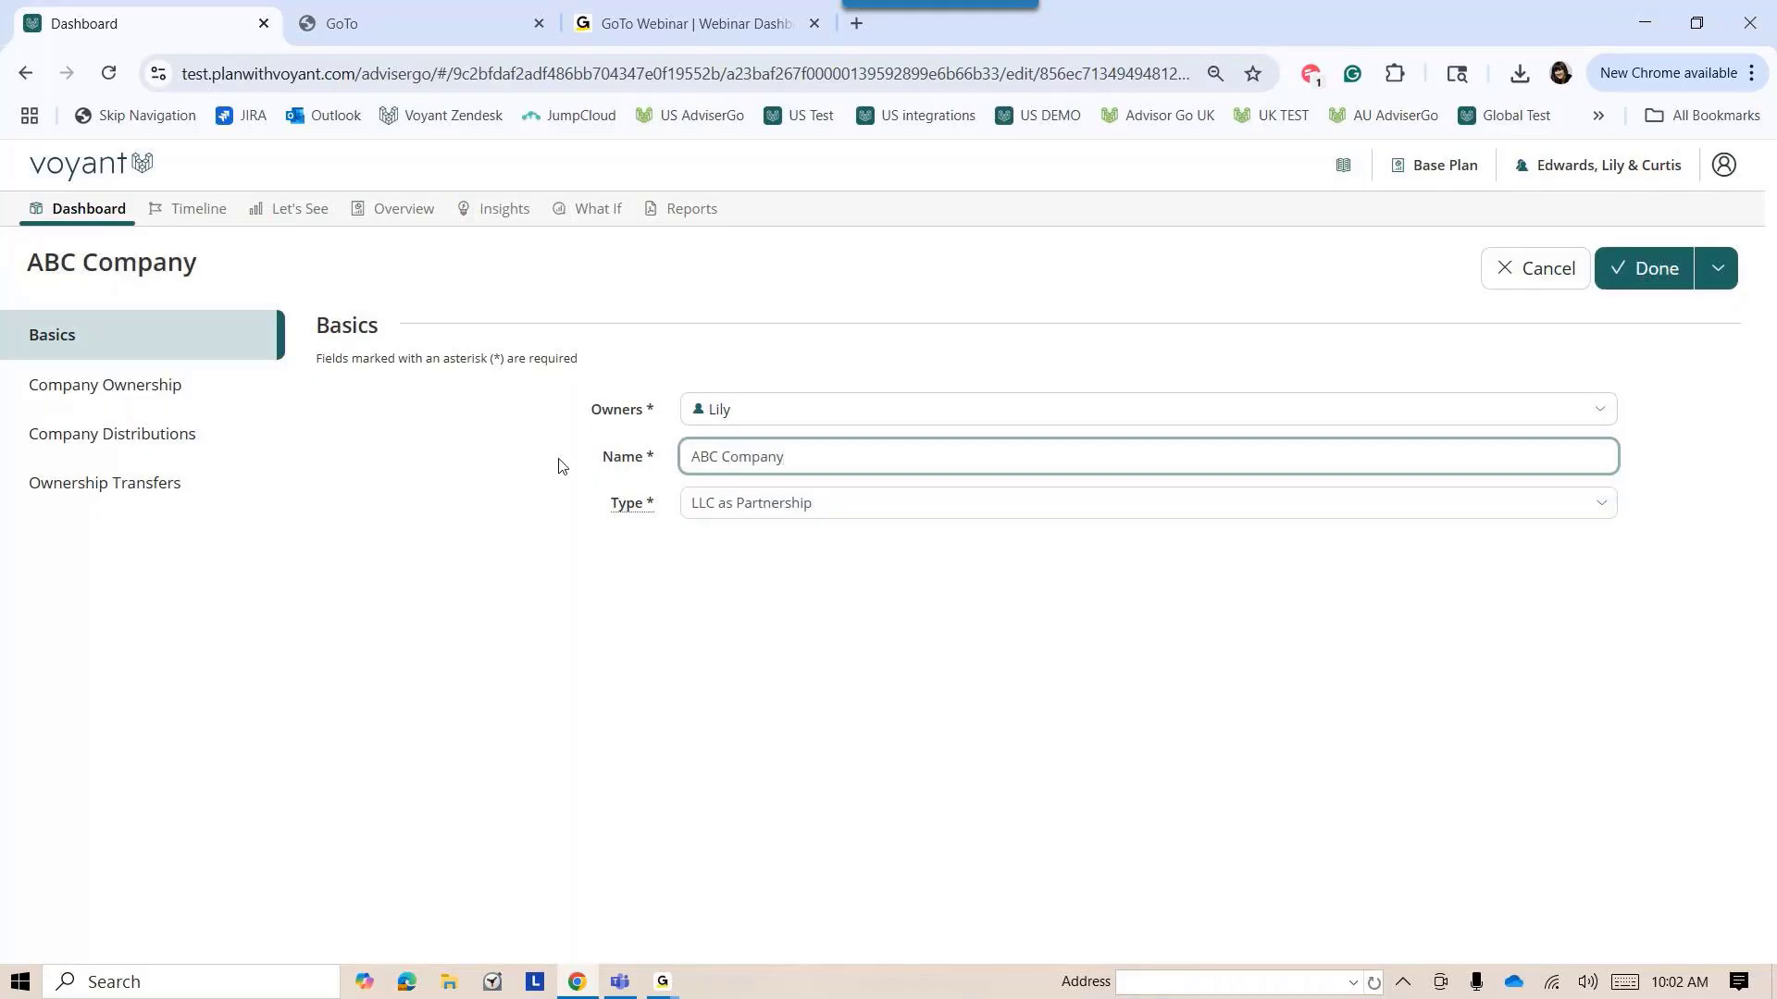
# Split the company ownership 50% to the plan member and 50% to people outside of the plan, and save the company
pyautogui.click(47, 398)
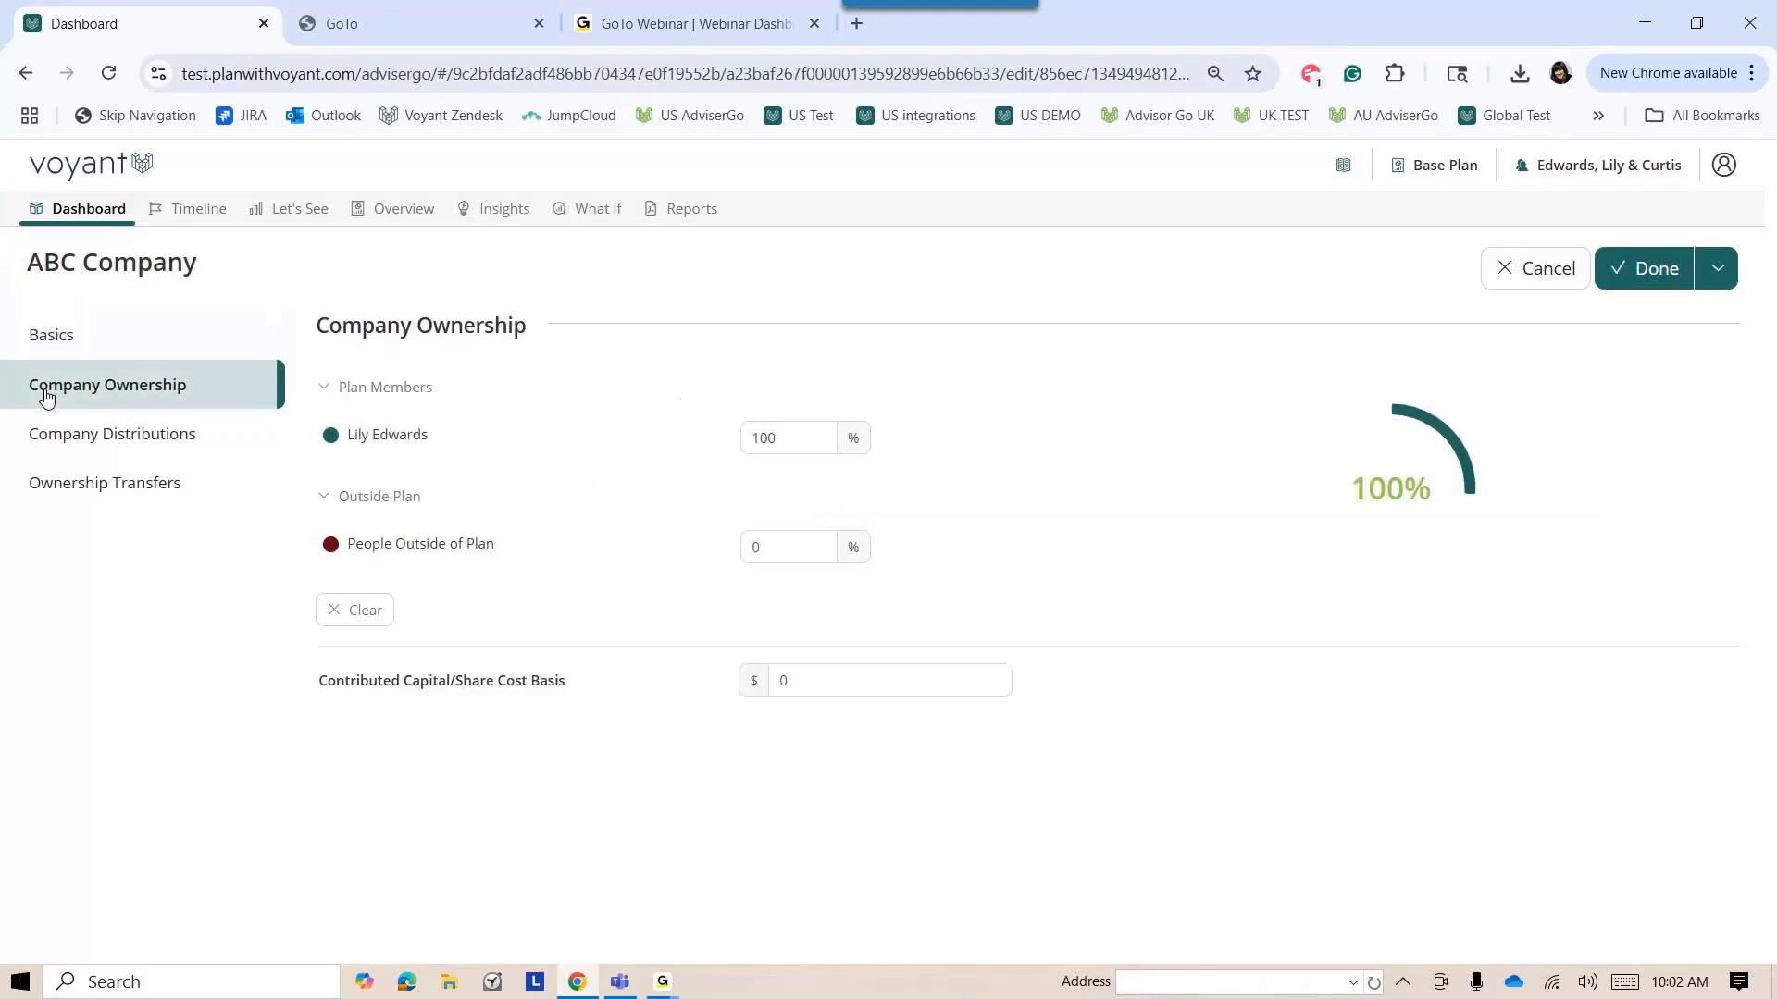
pyautogui.click(756, 437)
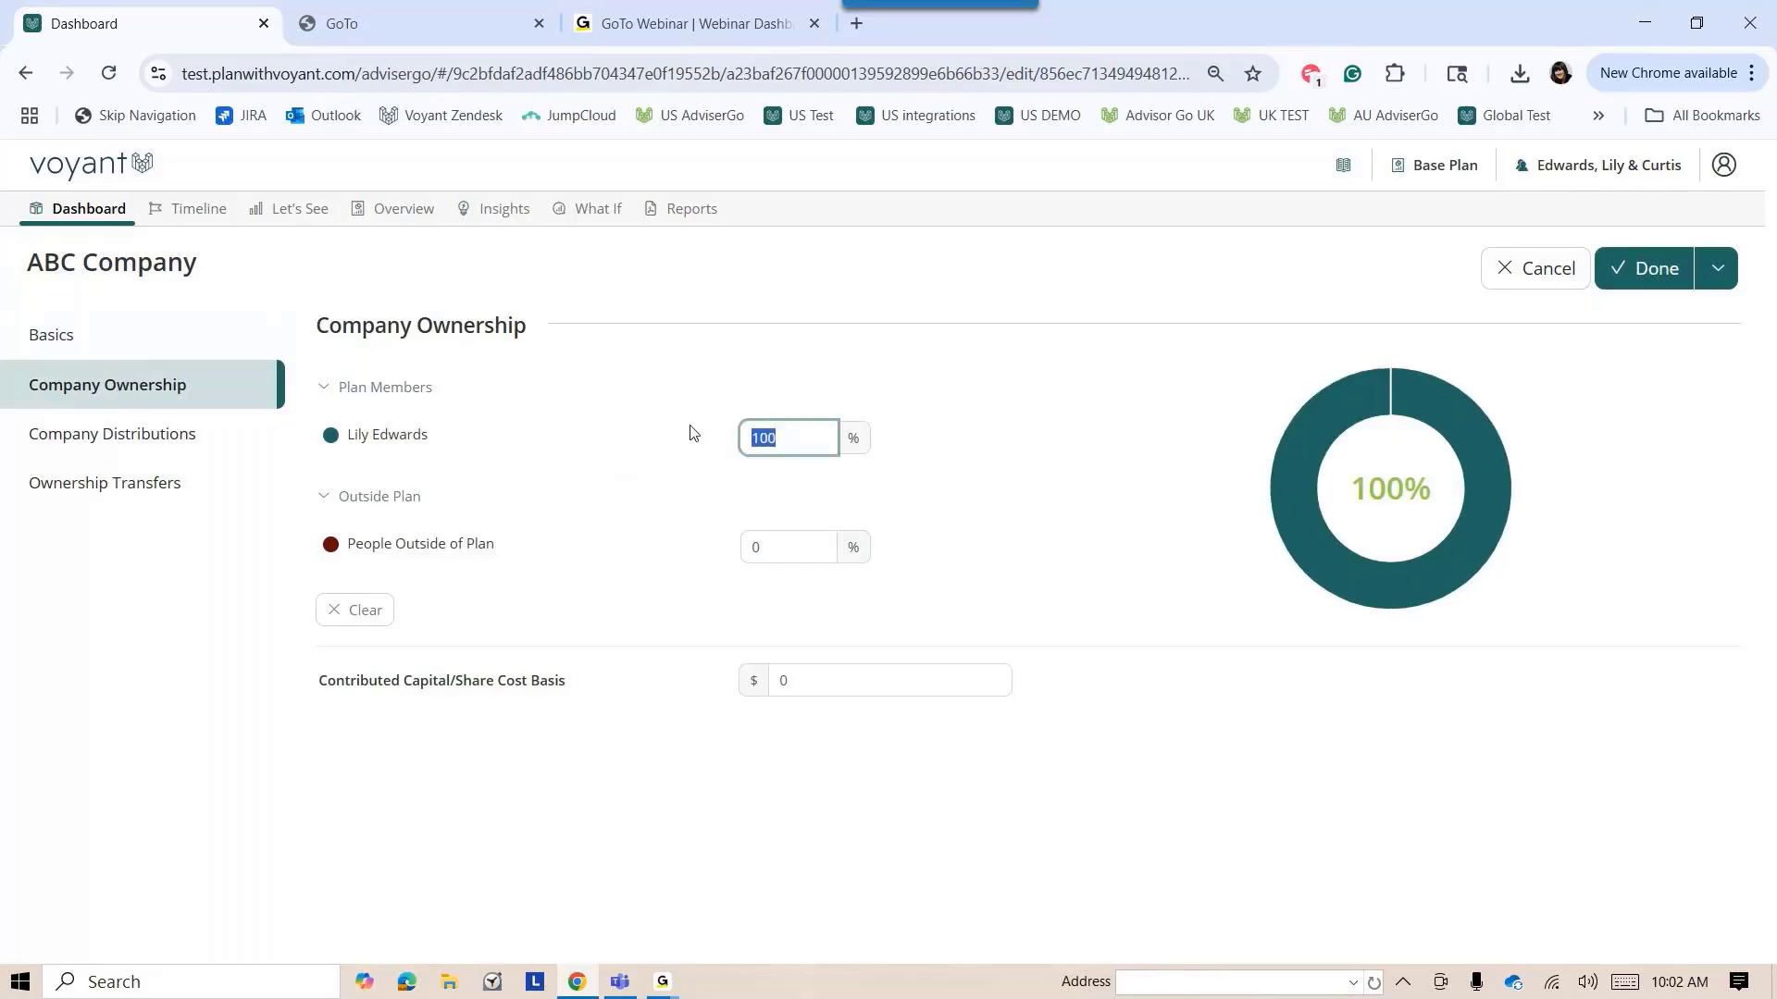
pyautogui.write('50')
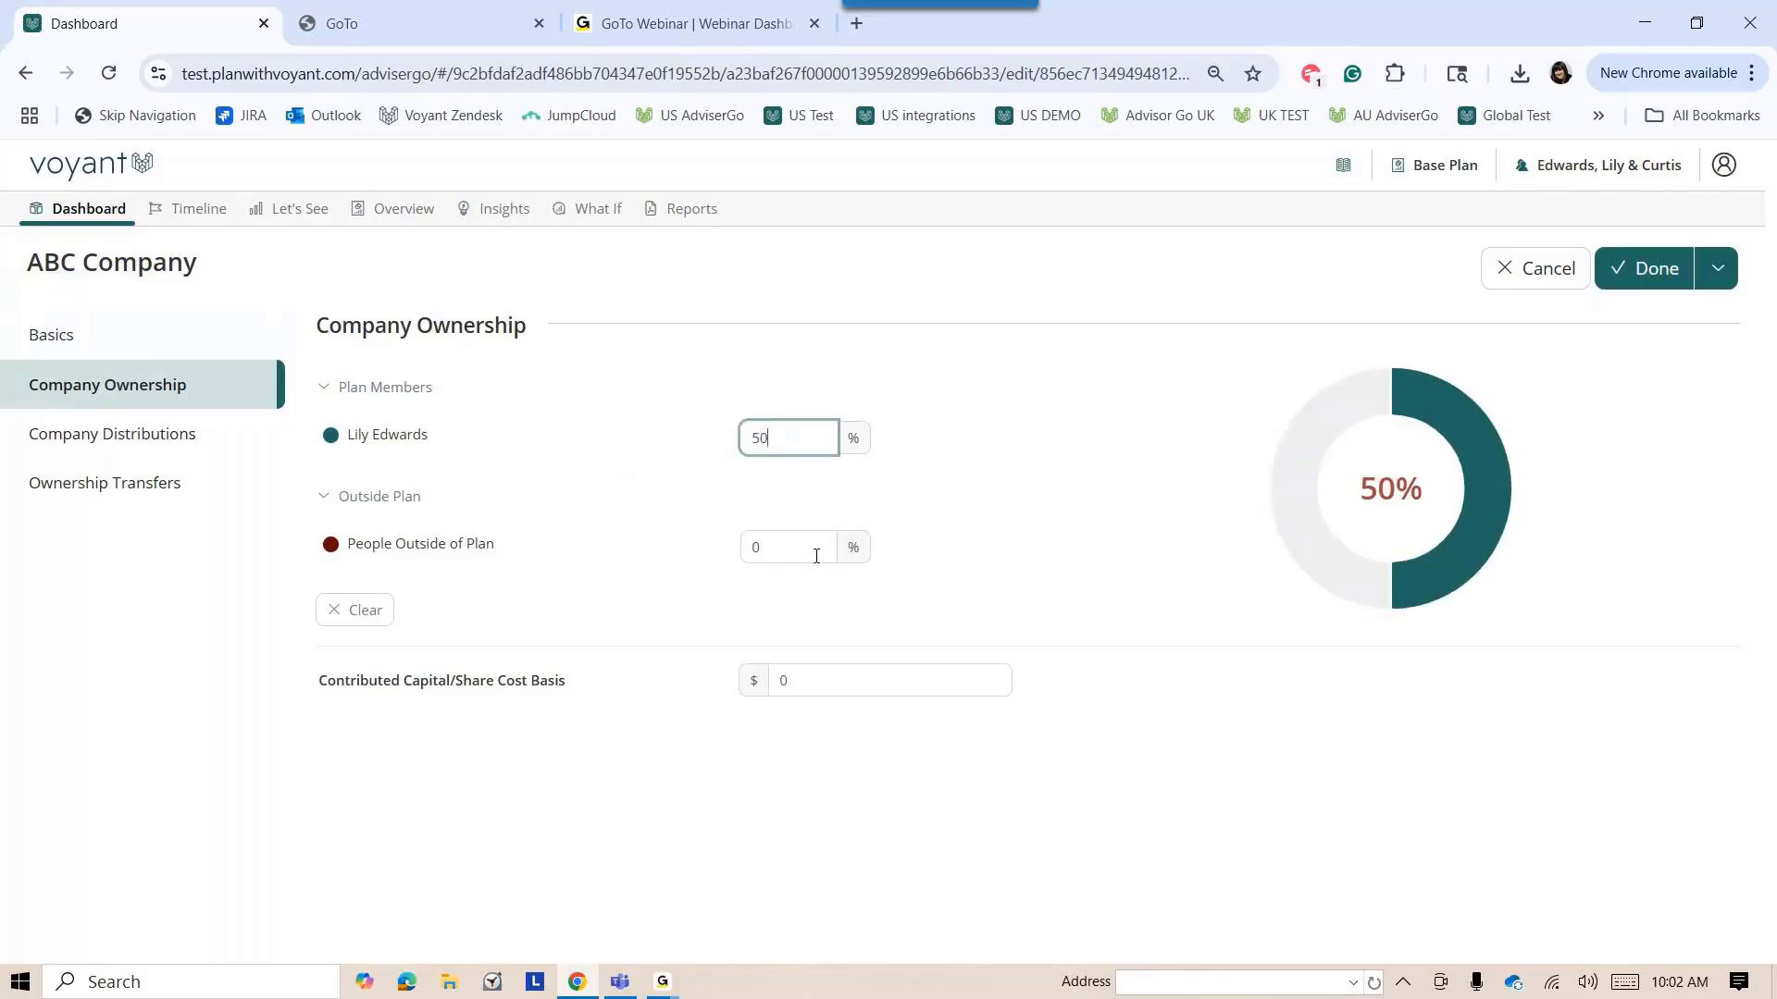
pyautogui.click(774, 547)
pyautogui.write('50')
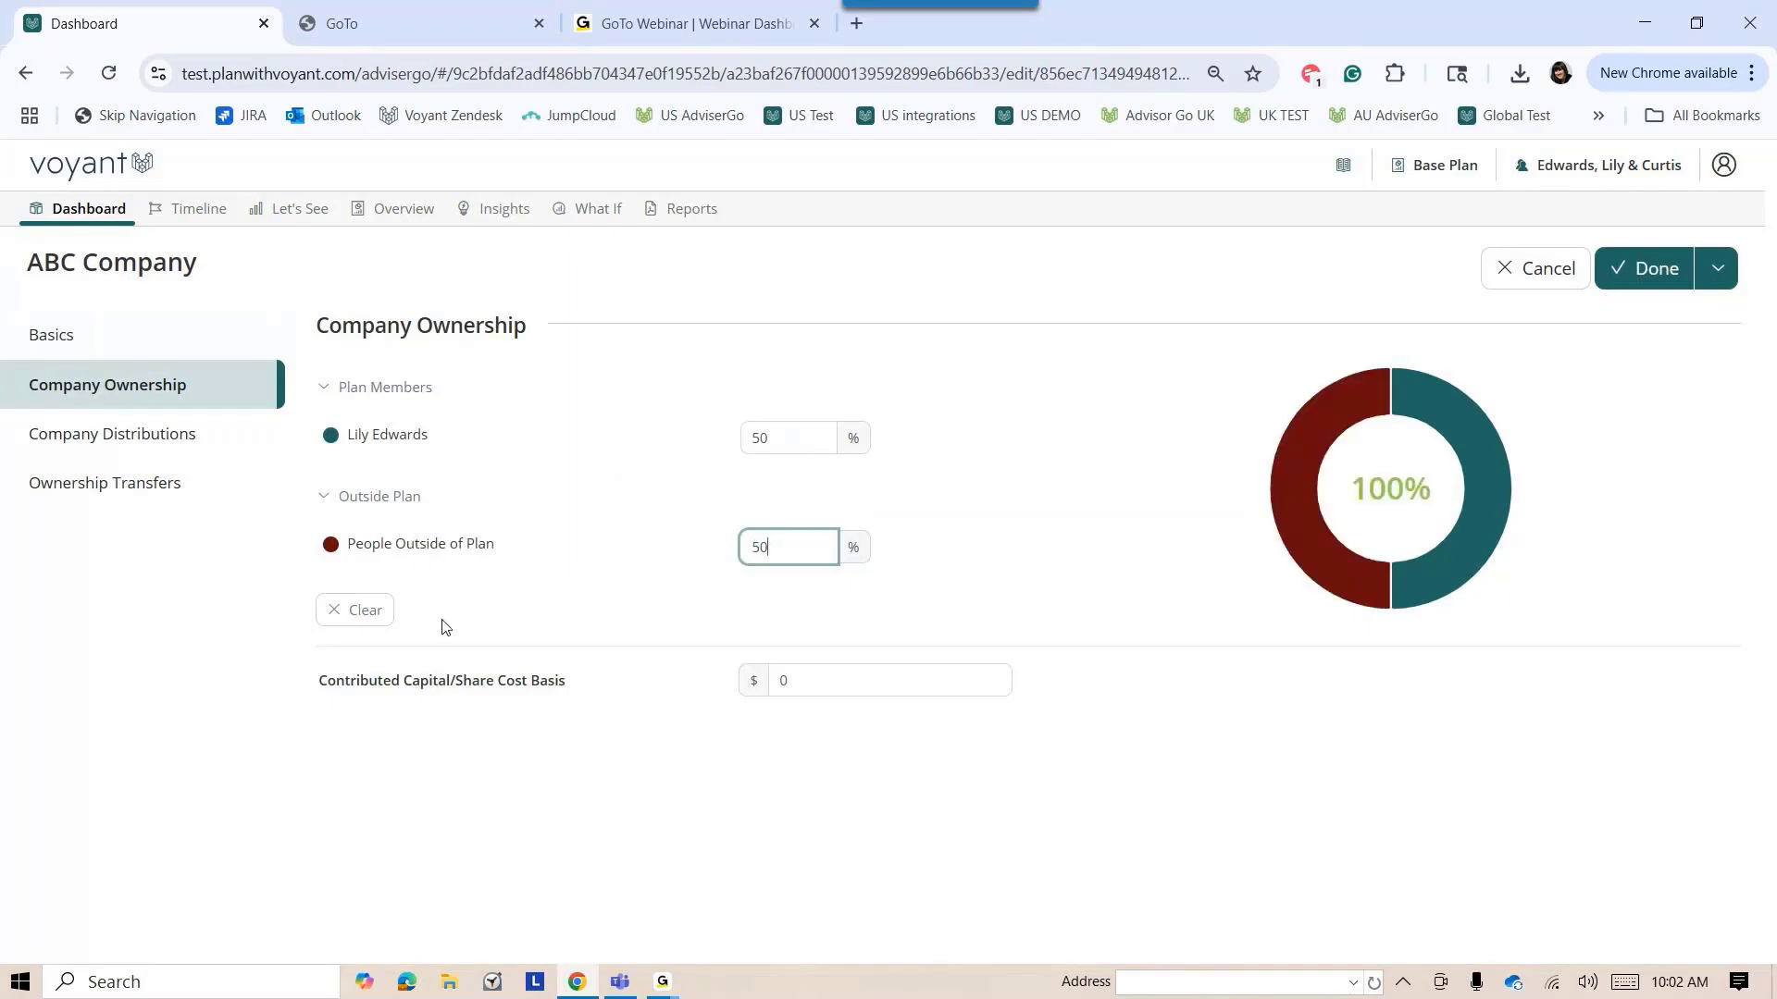
pyautogui.click(1651, 268)
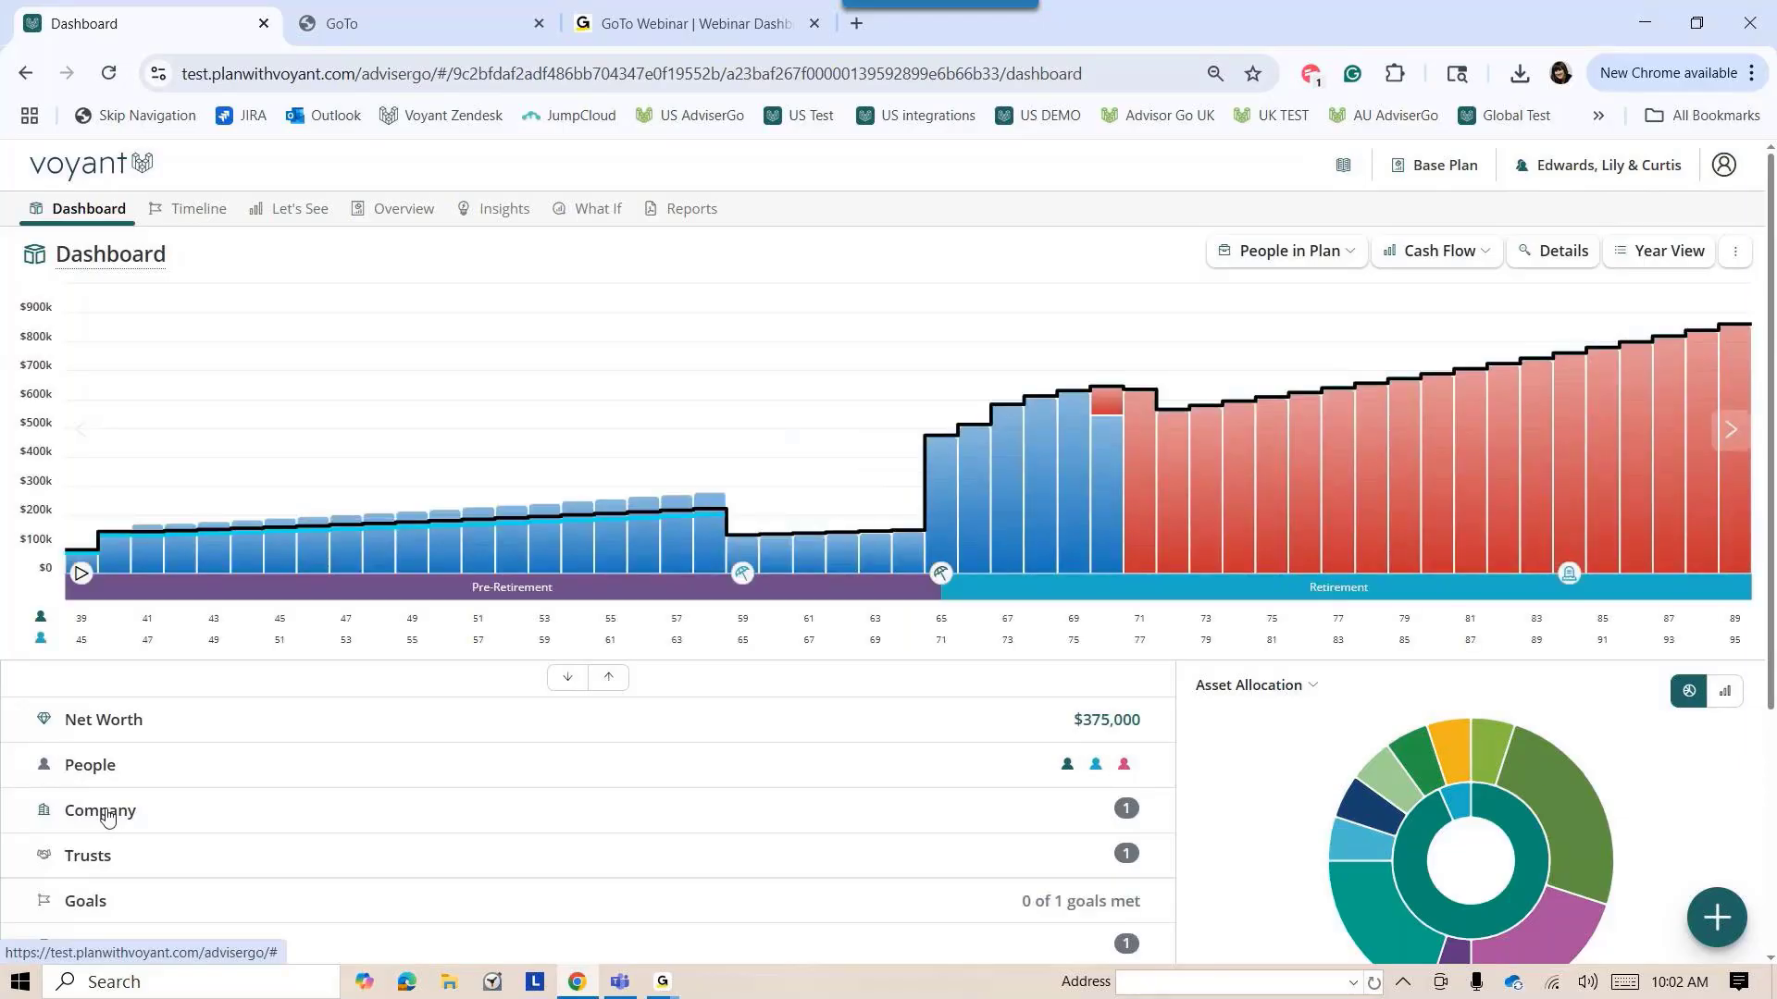
# Show the plan's company entries and its savings and investment accounts on the dashboard
pyautogui.click(108, 815)
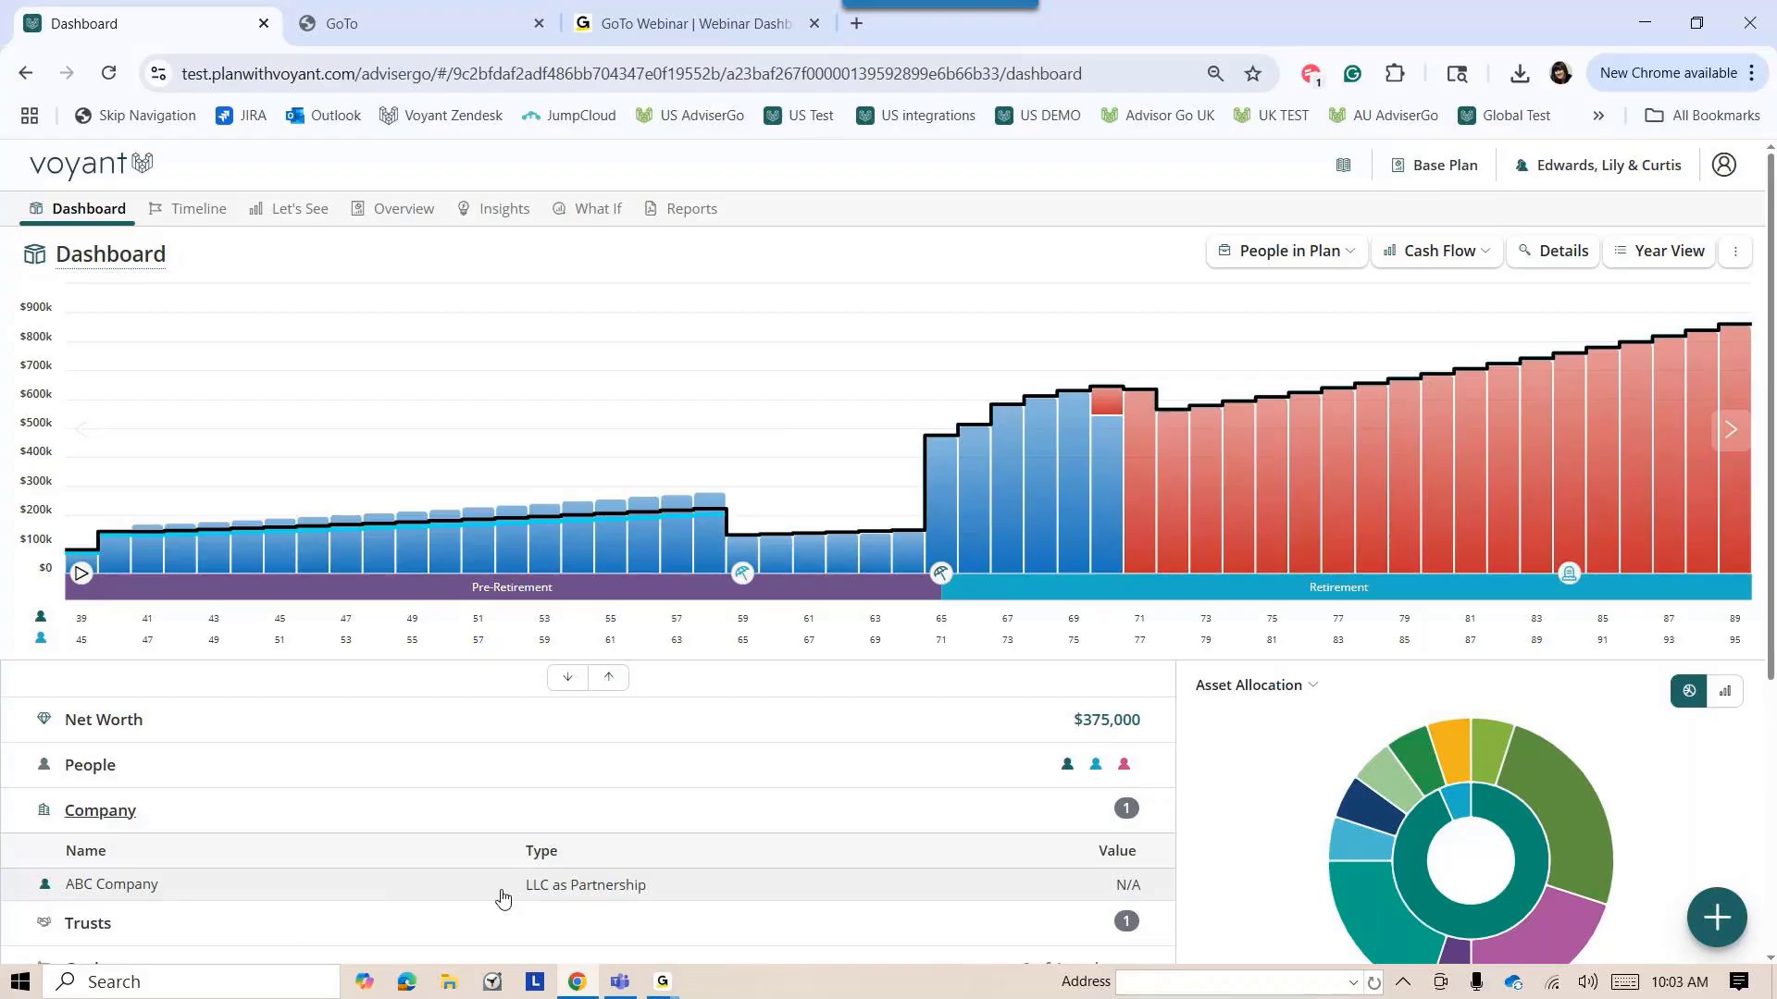
pyautogui.scroll(-5, 566, 870)
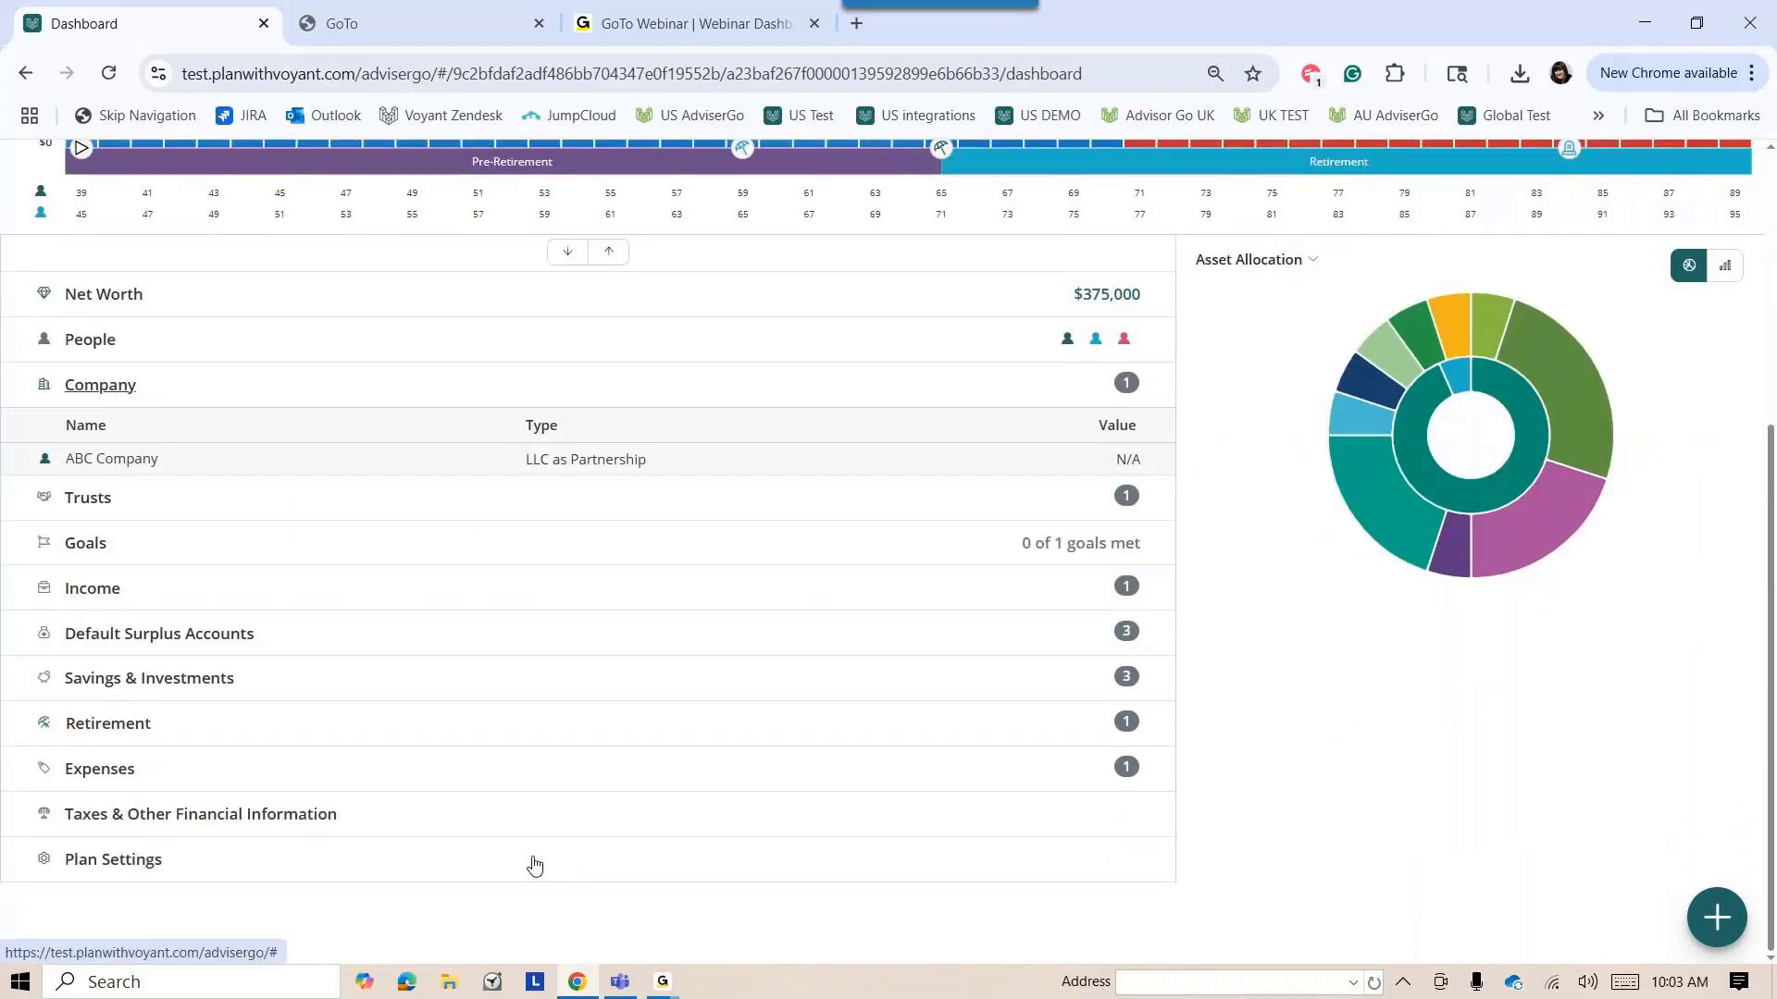
pyautogui.click(130, 681)
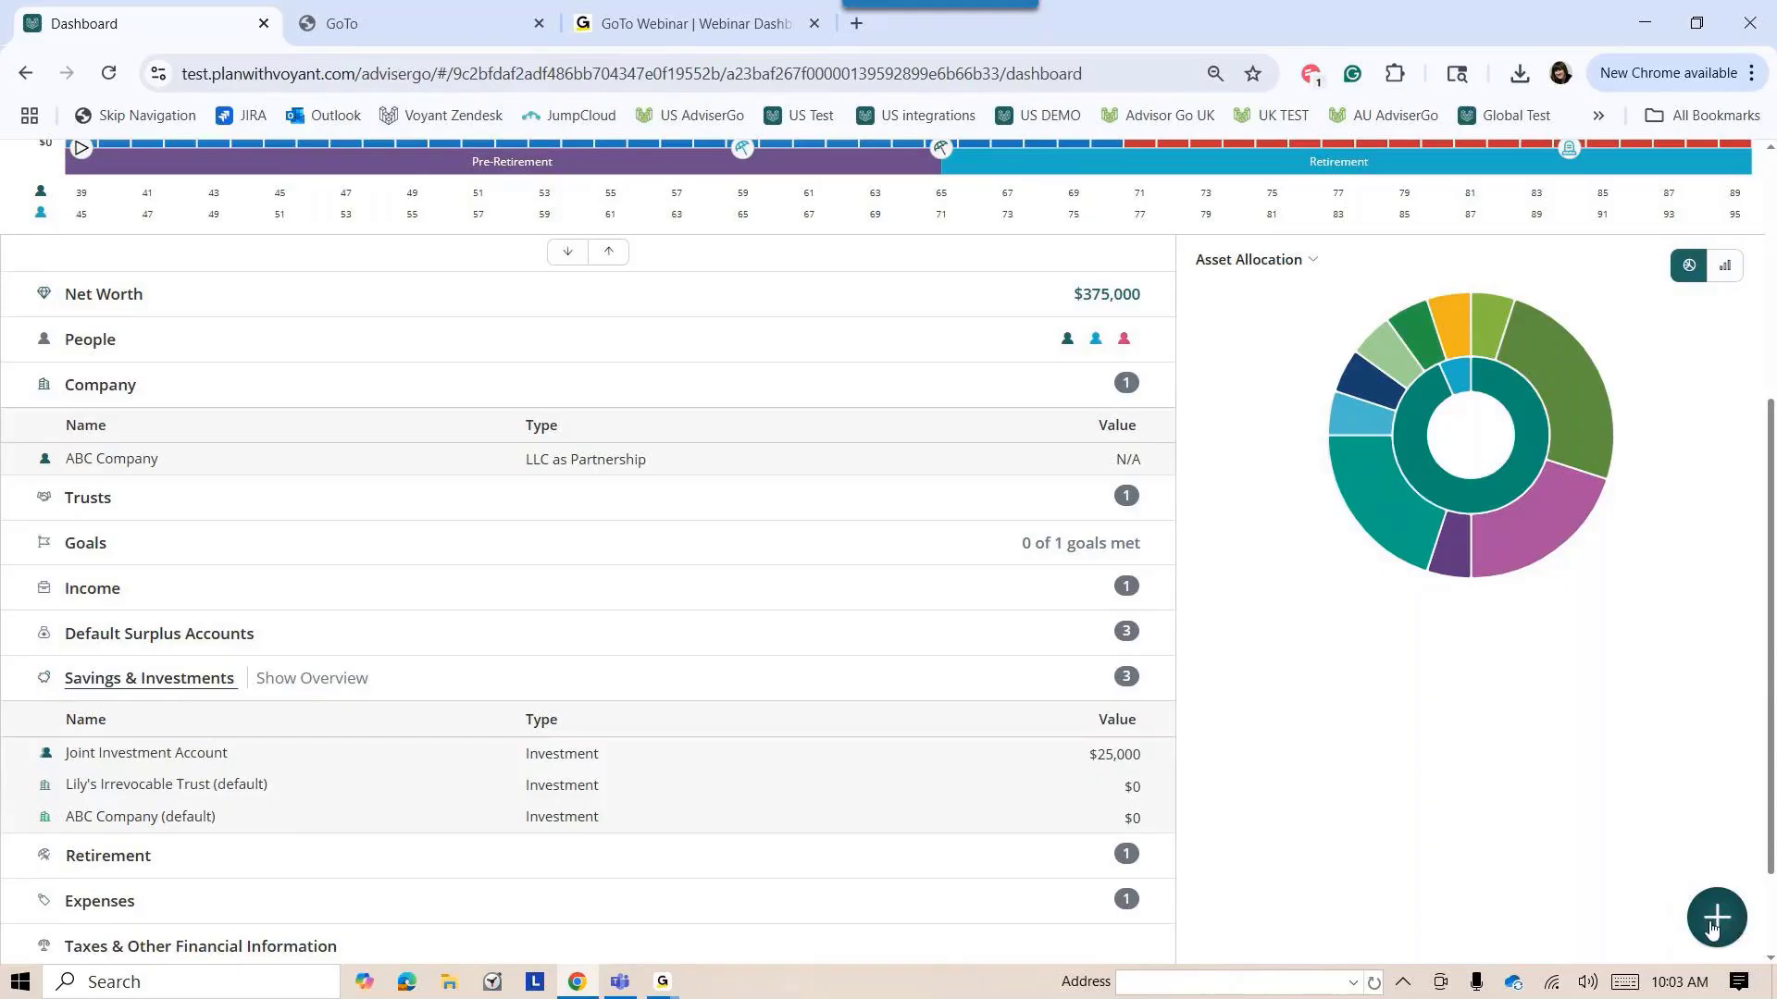
# Start a new Other Income item and make ABC Company its owner
pyautogui.click(1718, 926)
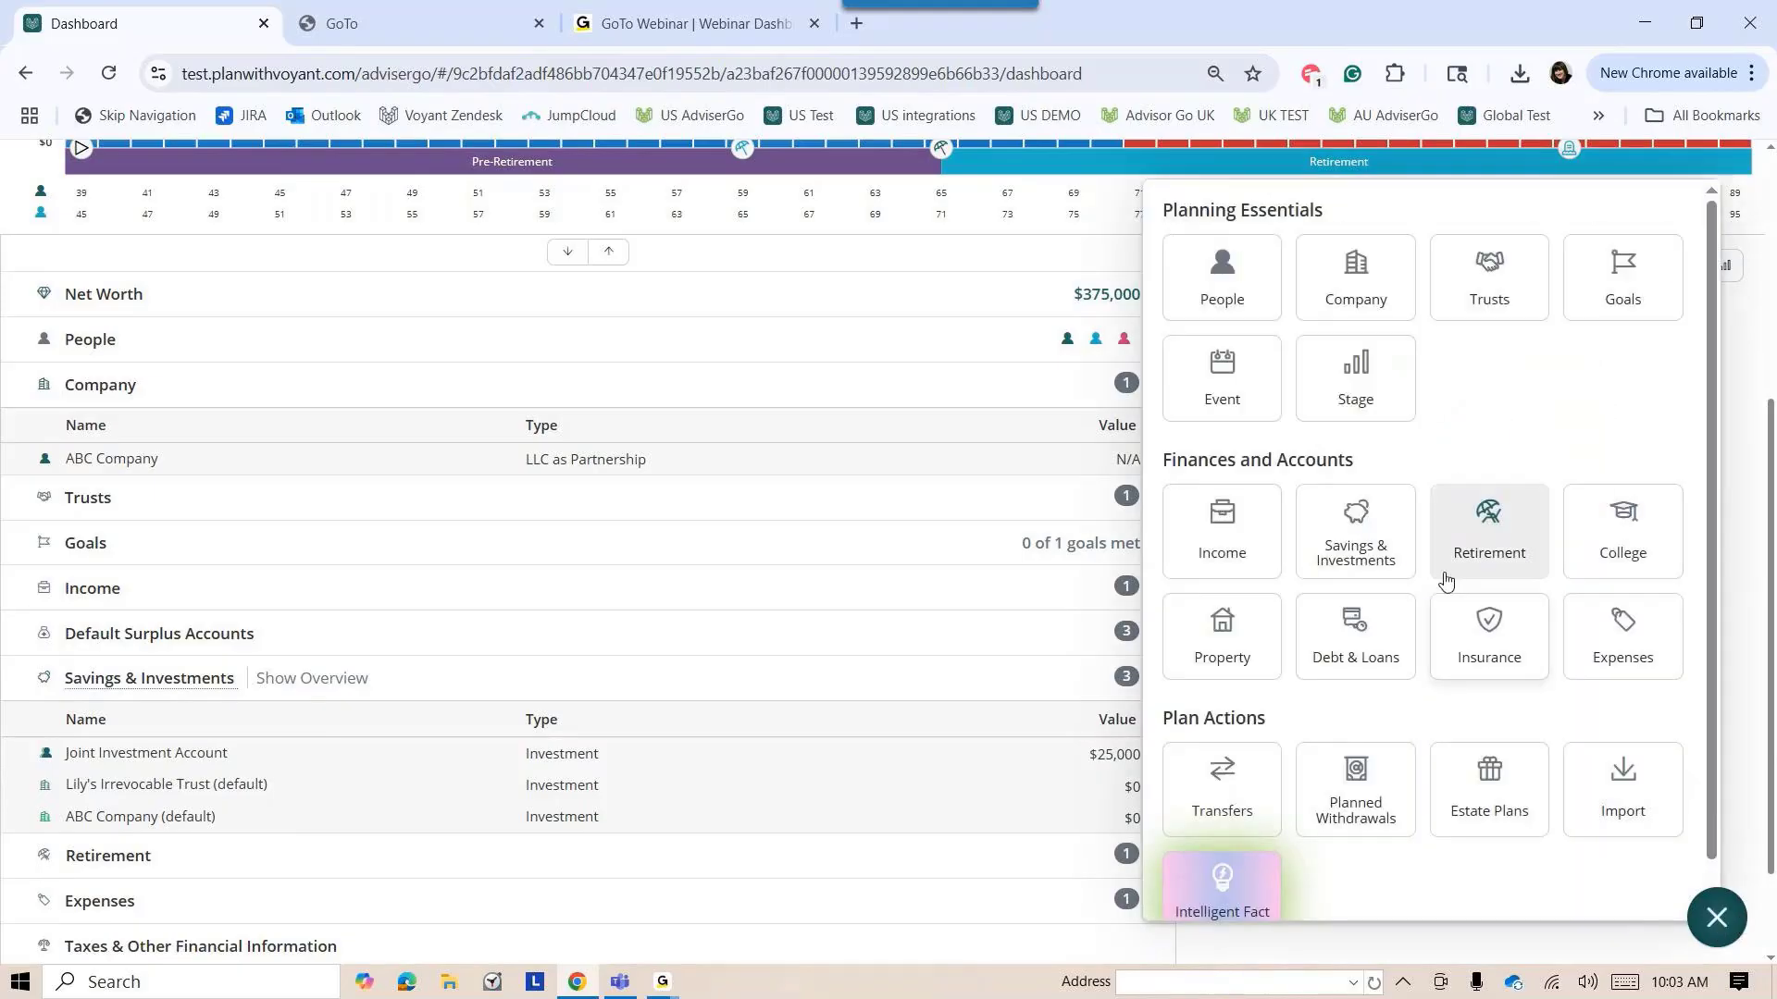
pyautogui.click(1212, 550)
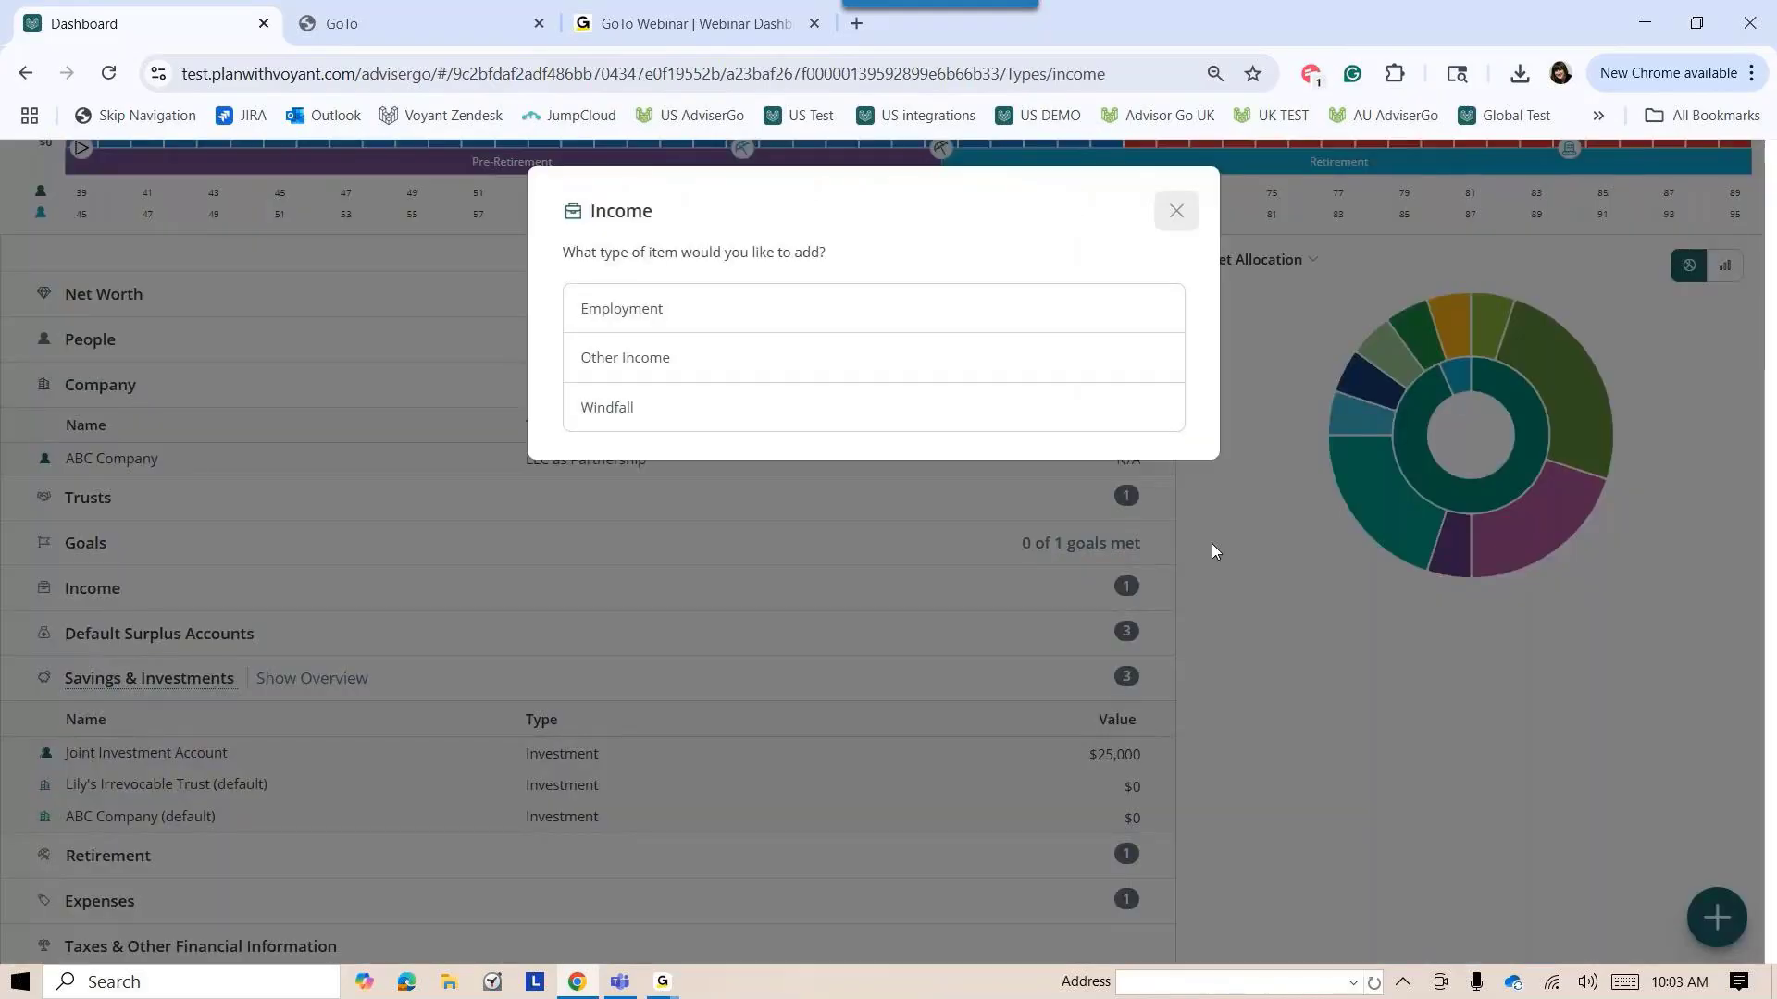
pyautogui.click(775, 365)
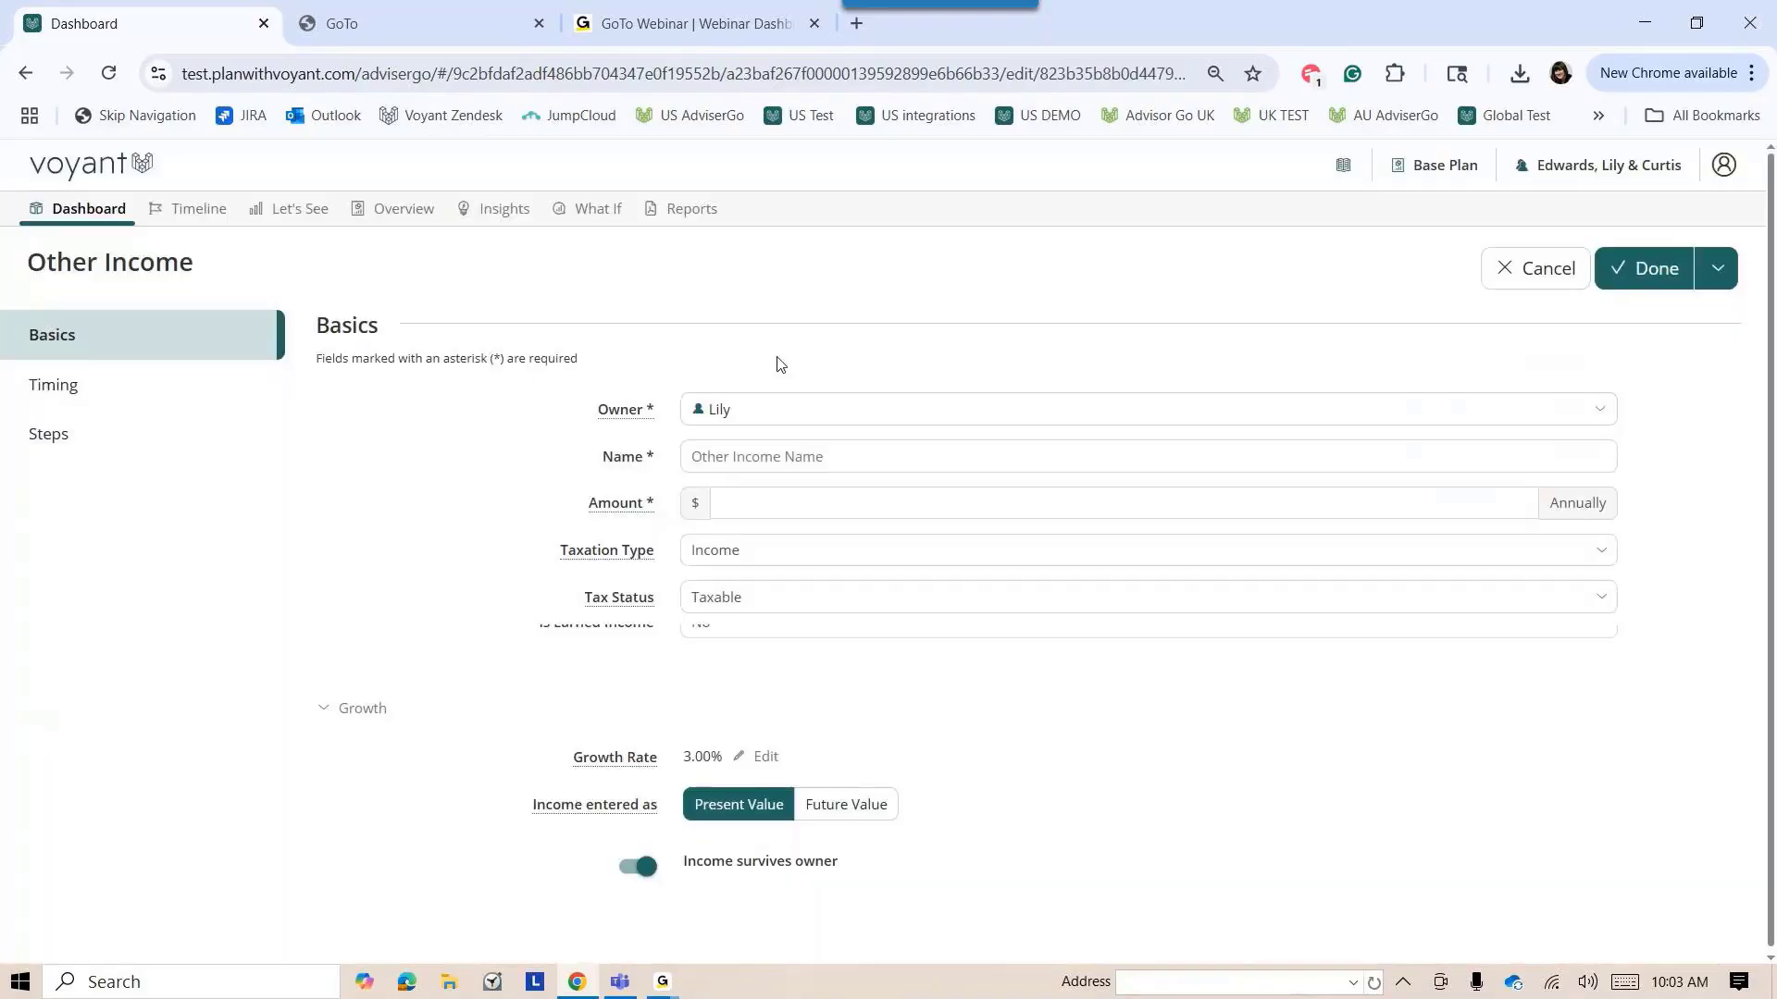
pyautogui.click(731, 418)
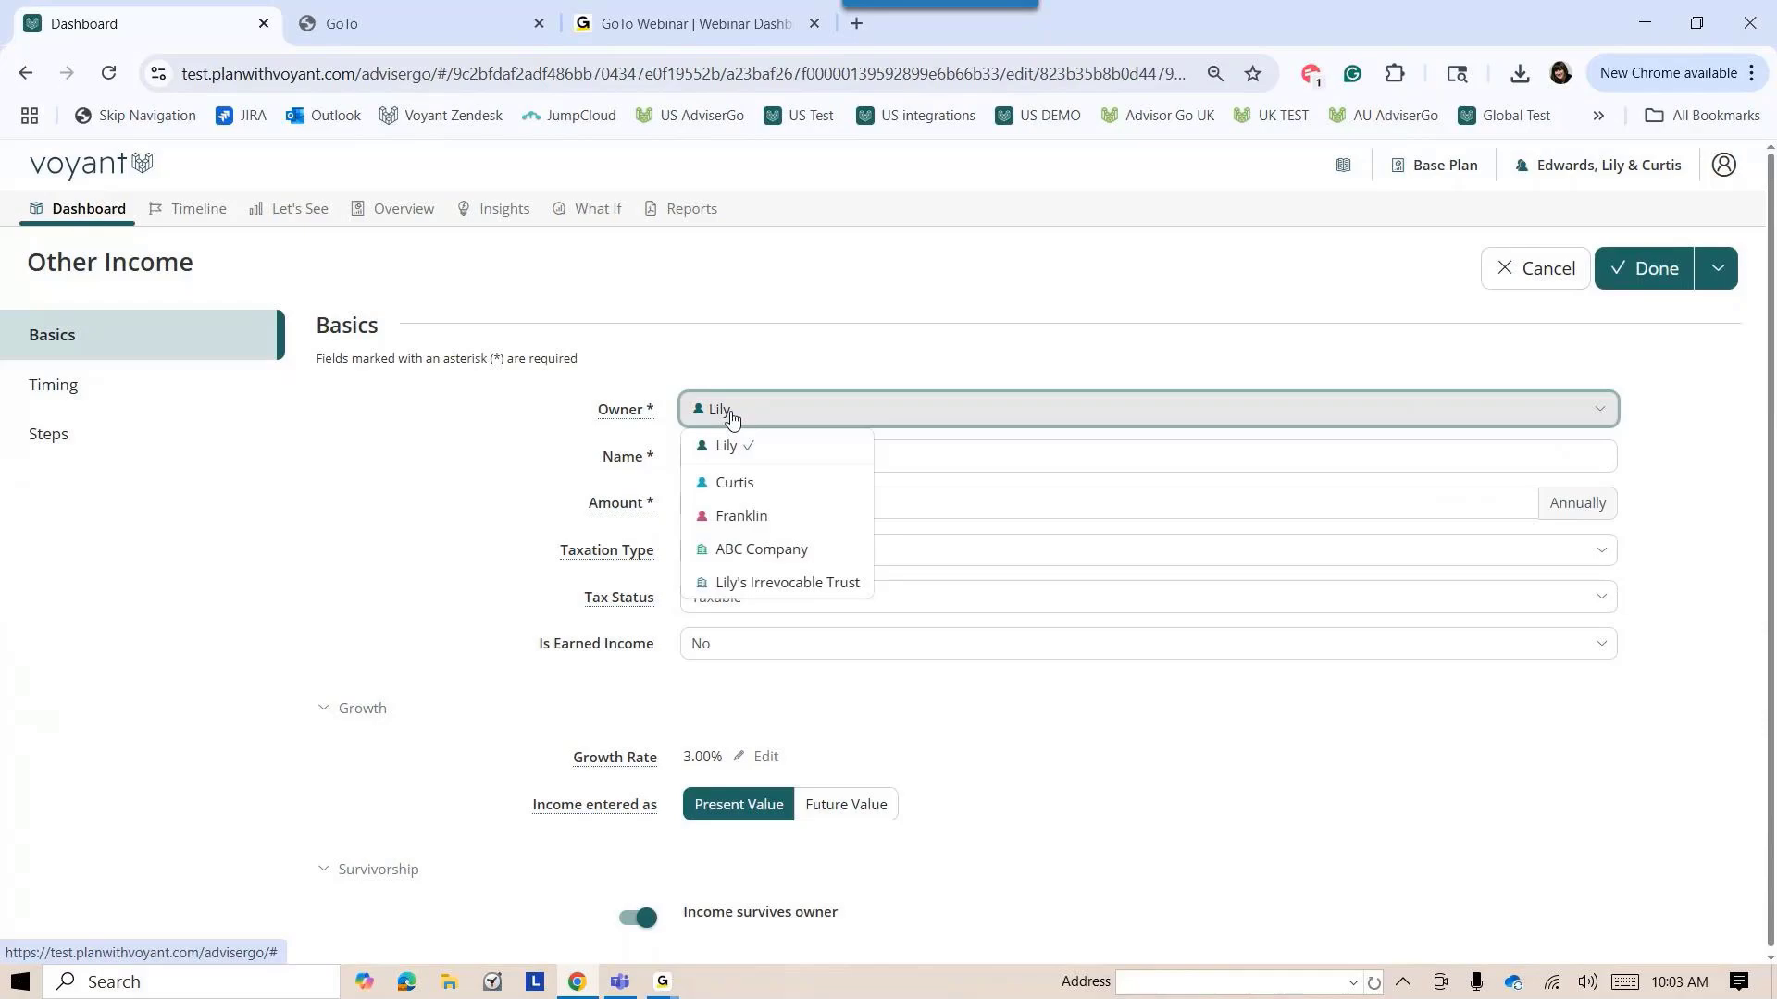
pyautogui.click(696, 554)
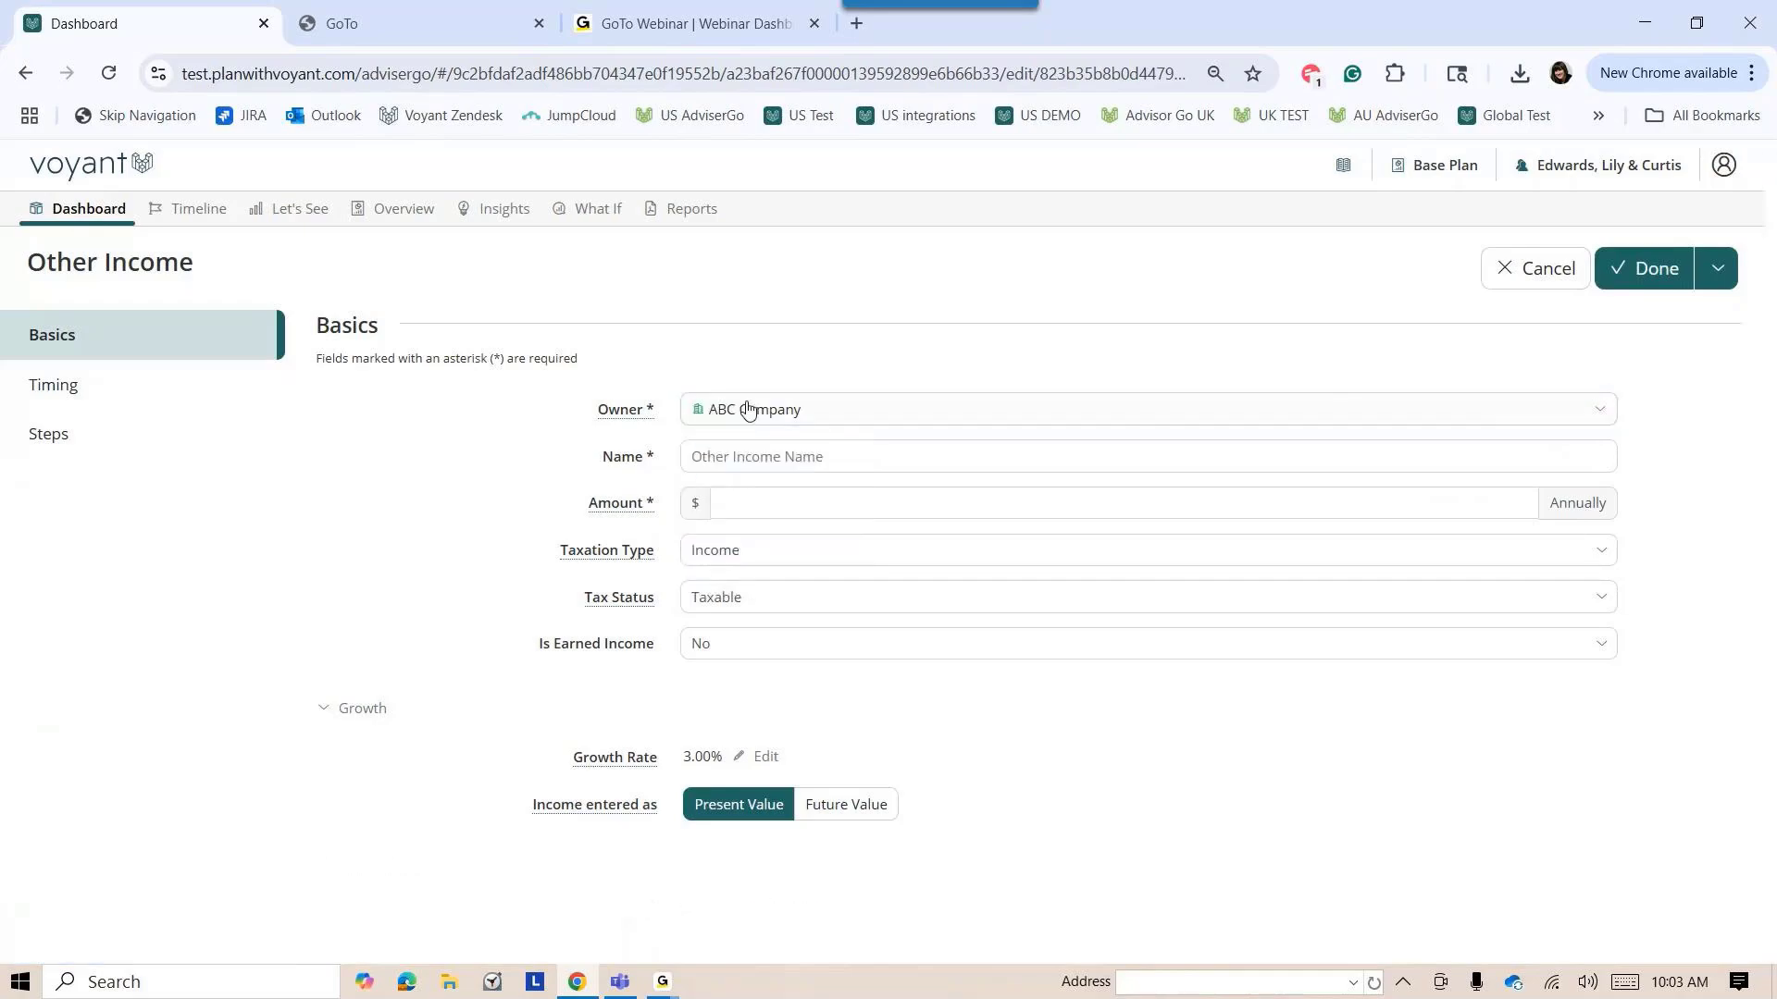
# Name the income "ABC Company Revenue", set its annual amount to $750,000 and its tax status to Non-Taxable
pyautogui.click(736, 454)
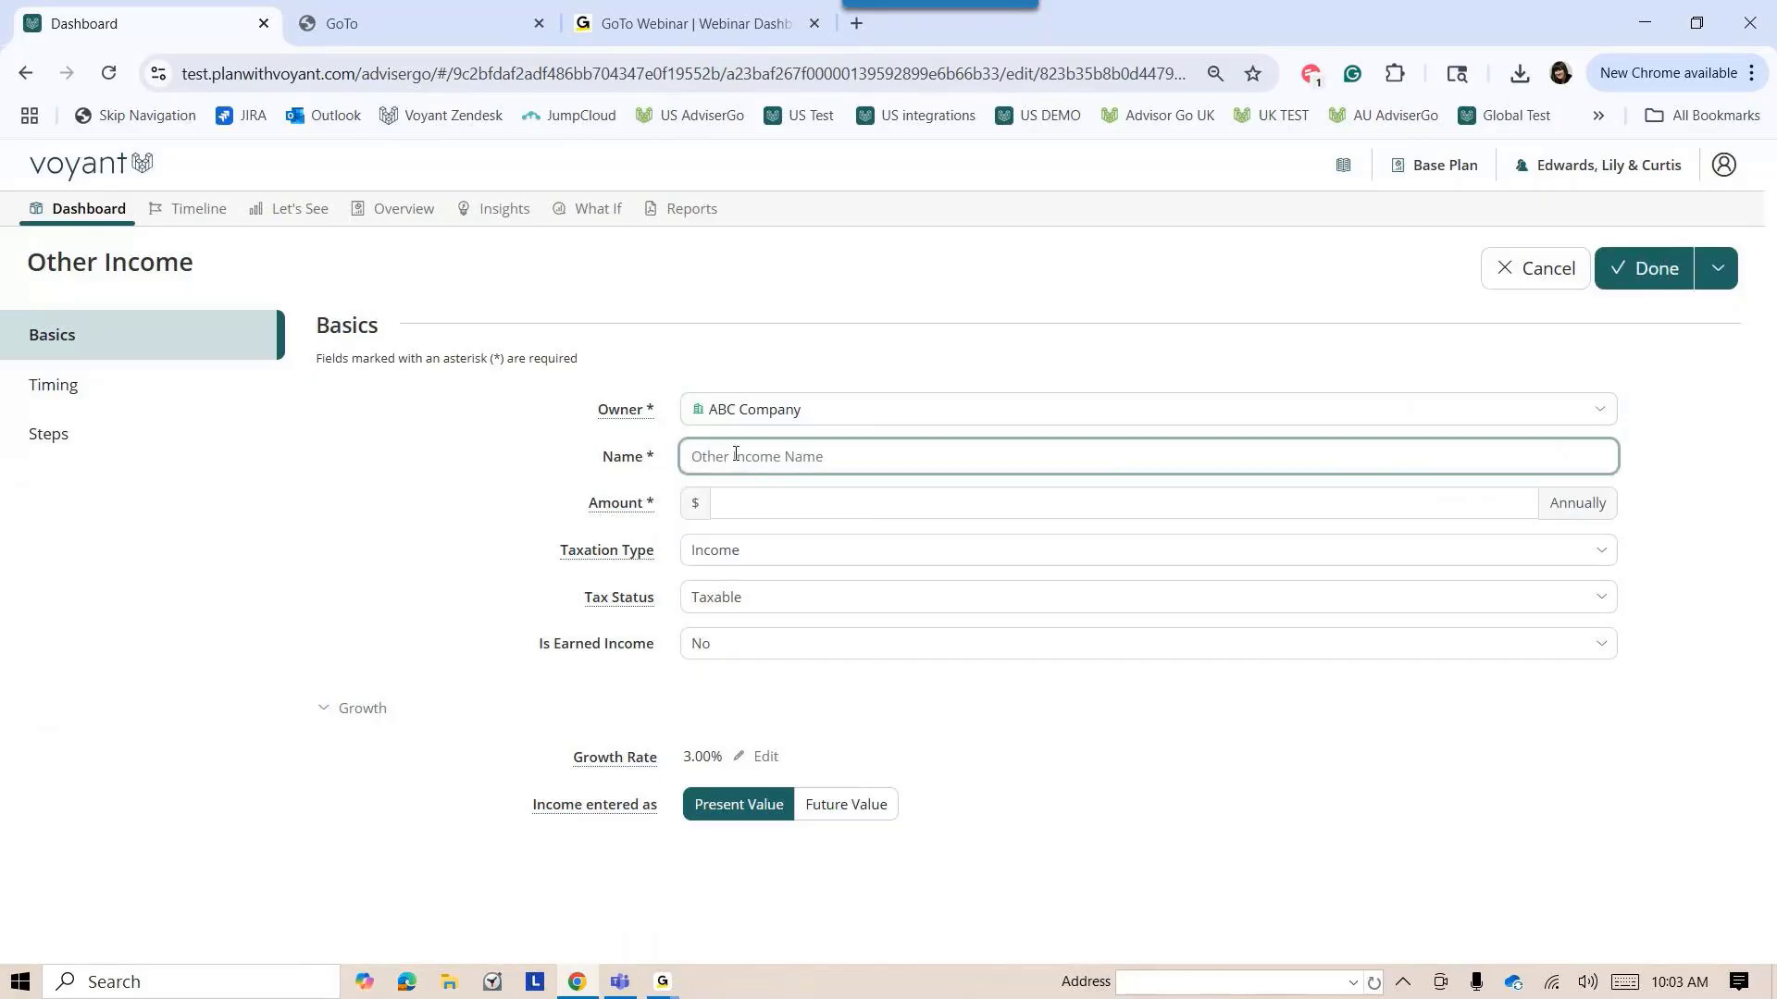
pyautogui.write('A')
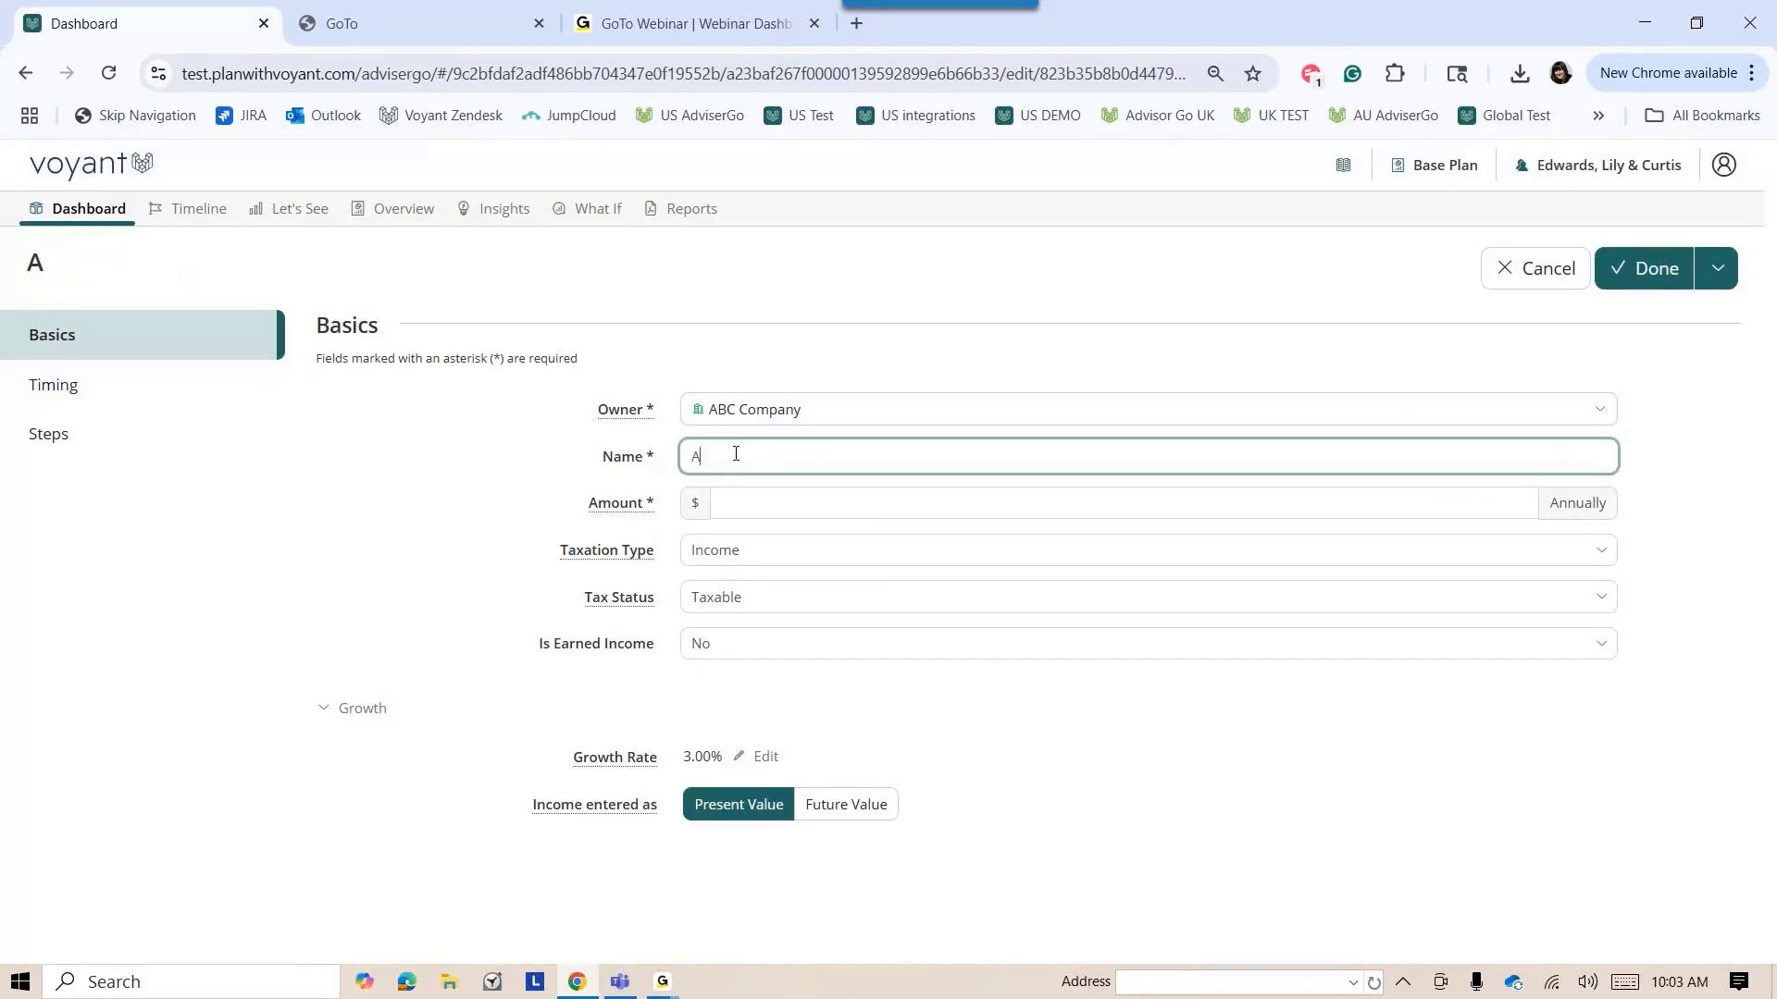
pyautogui.write('BC Company Revenue')
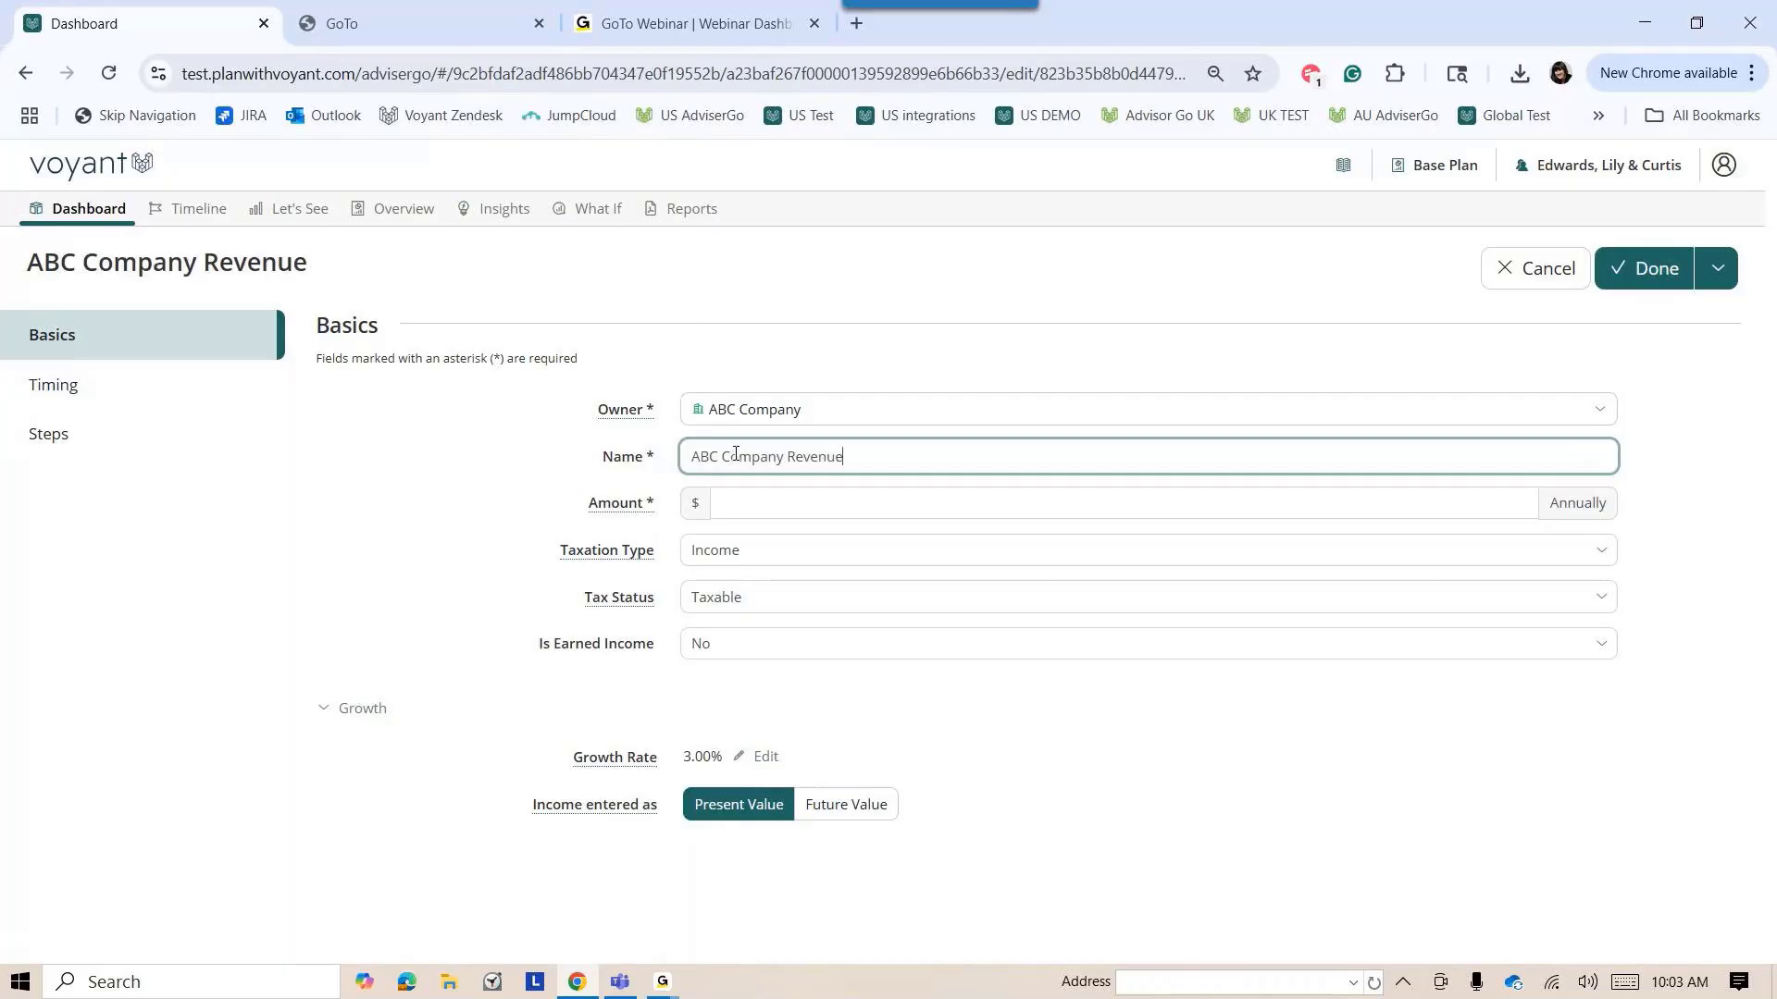
pyautogui.click(745, 504)
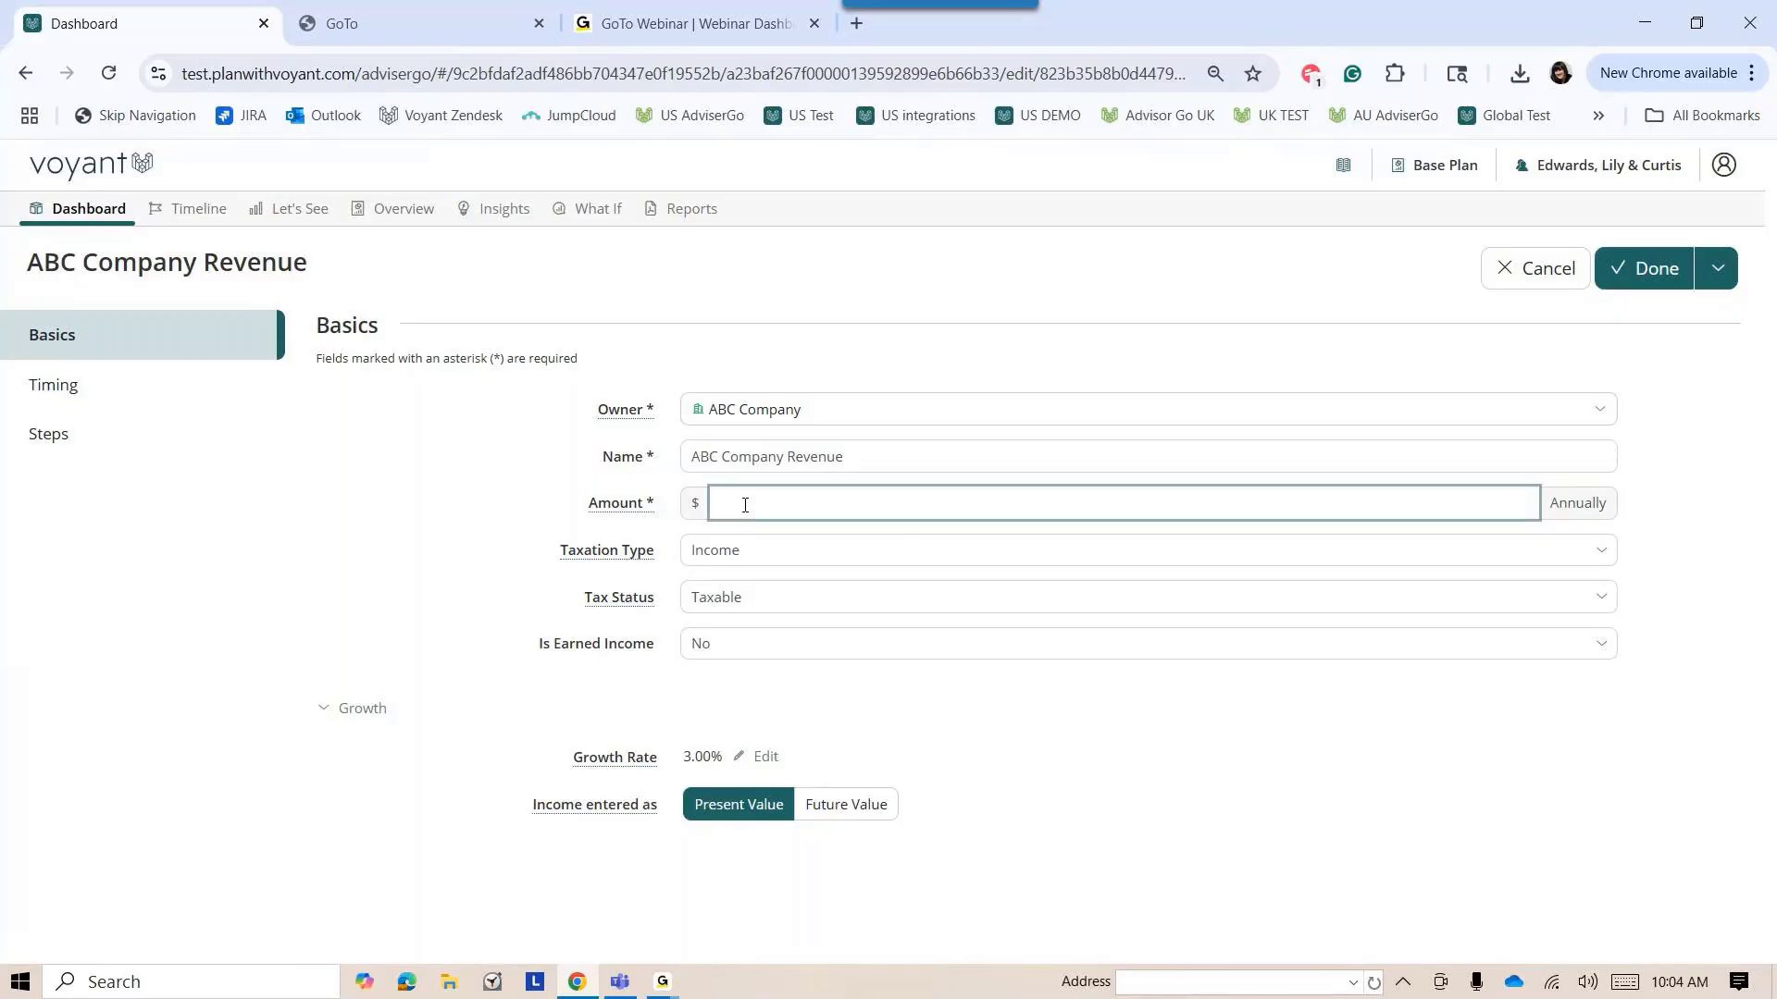
pyautogui.write('750,000')
pyautogui.click(715, 604)
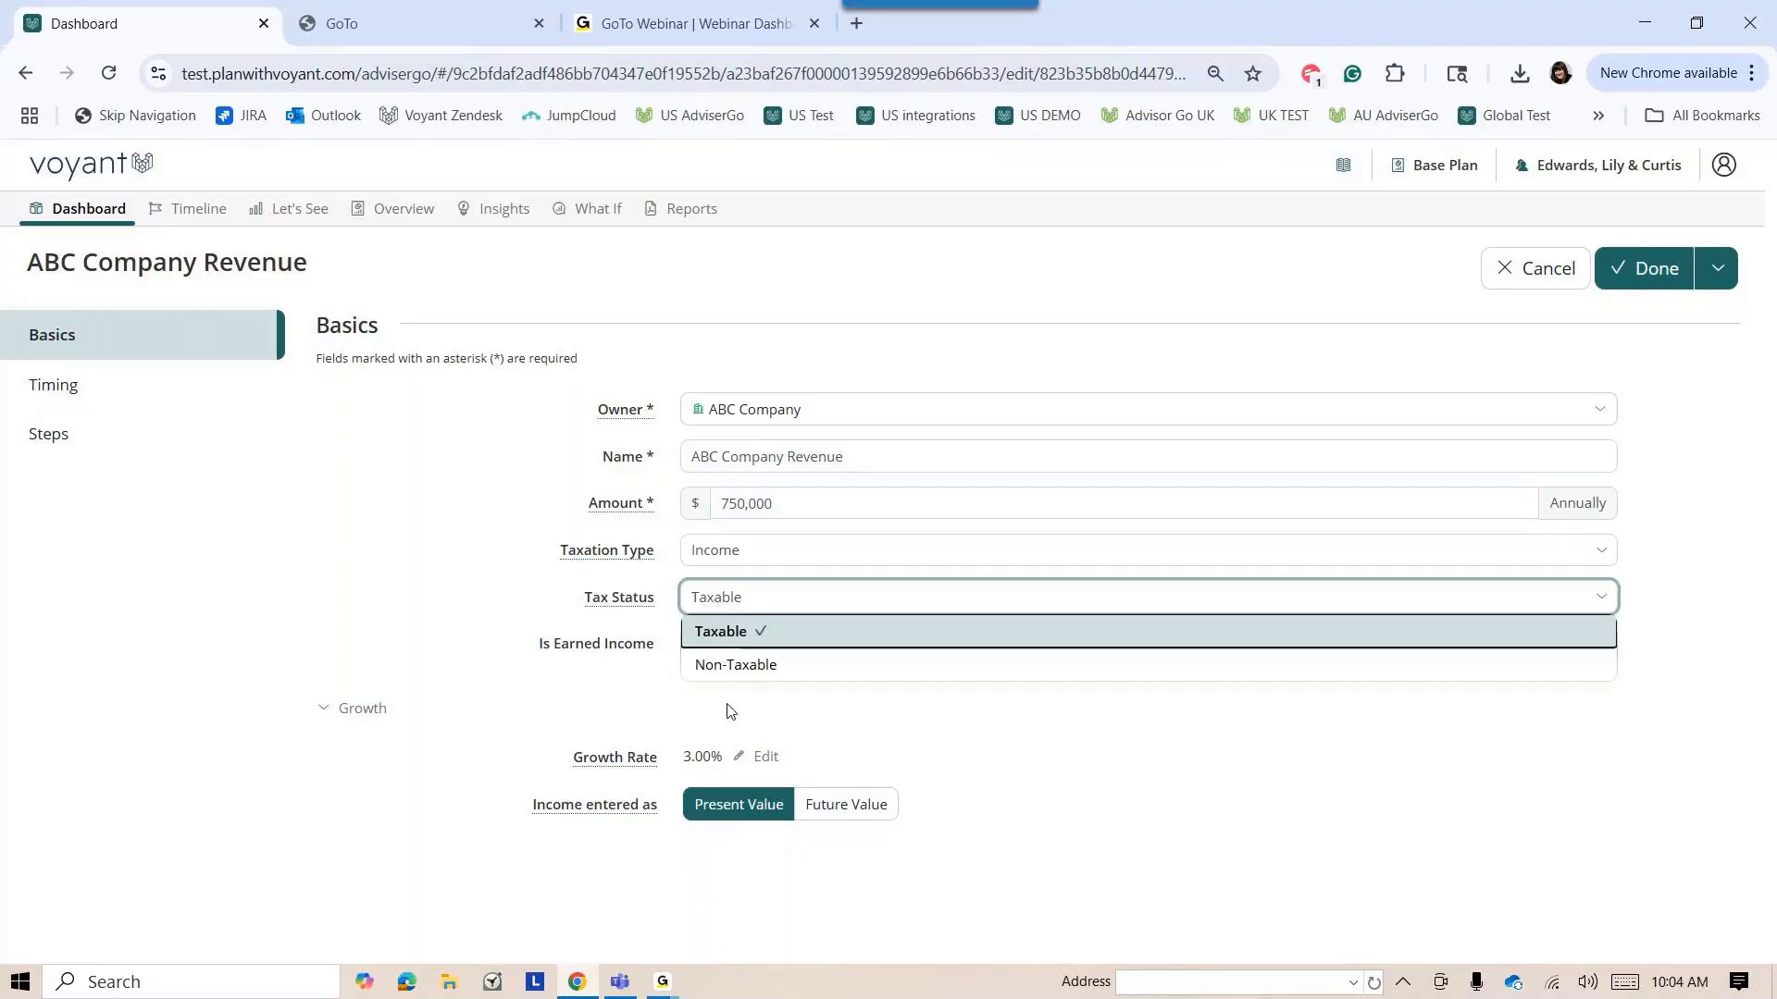
pyautogui.click(705, 665)
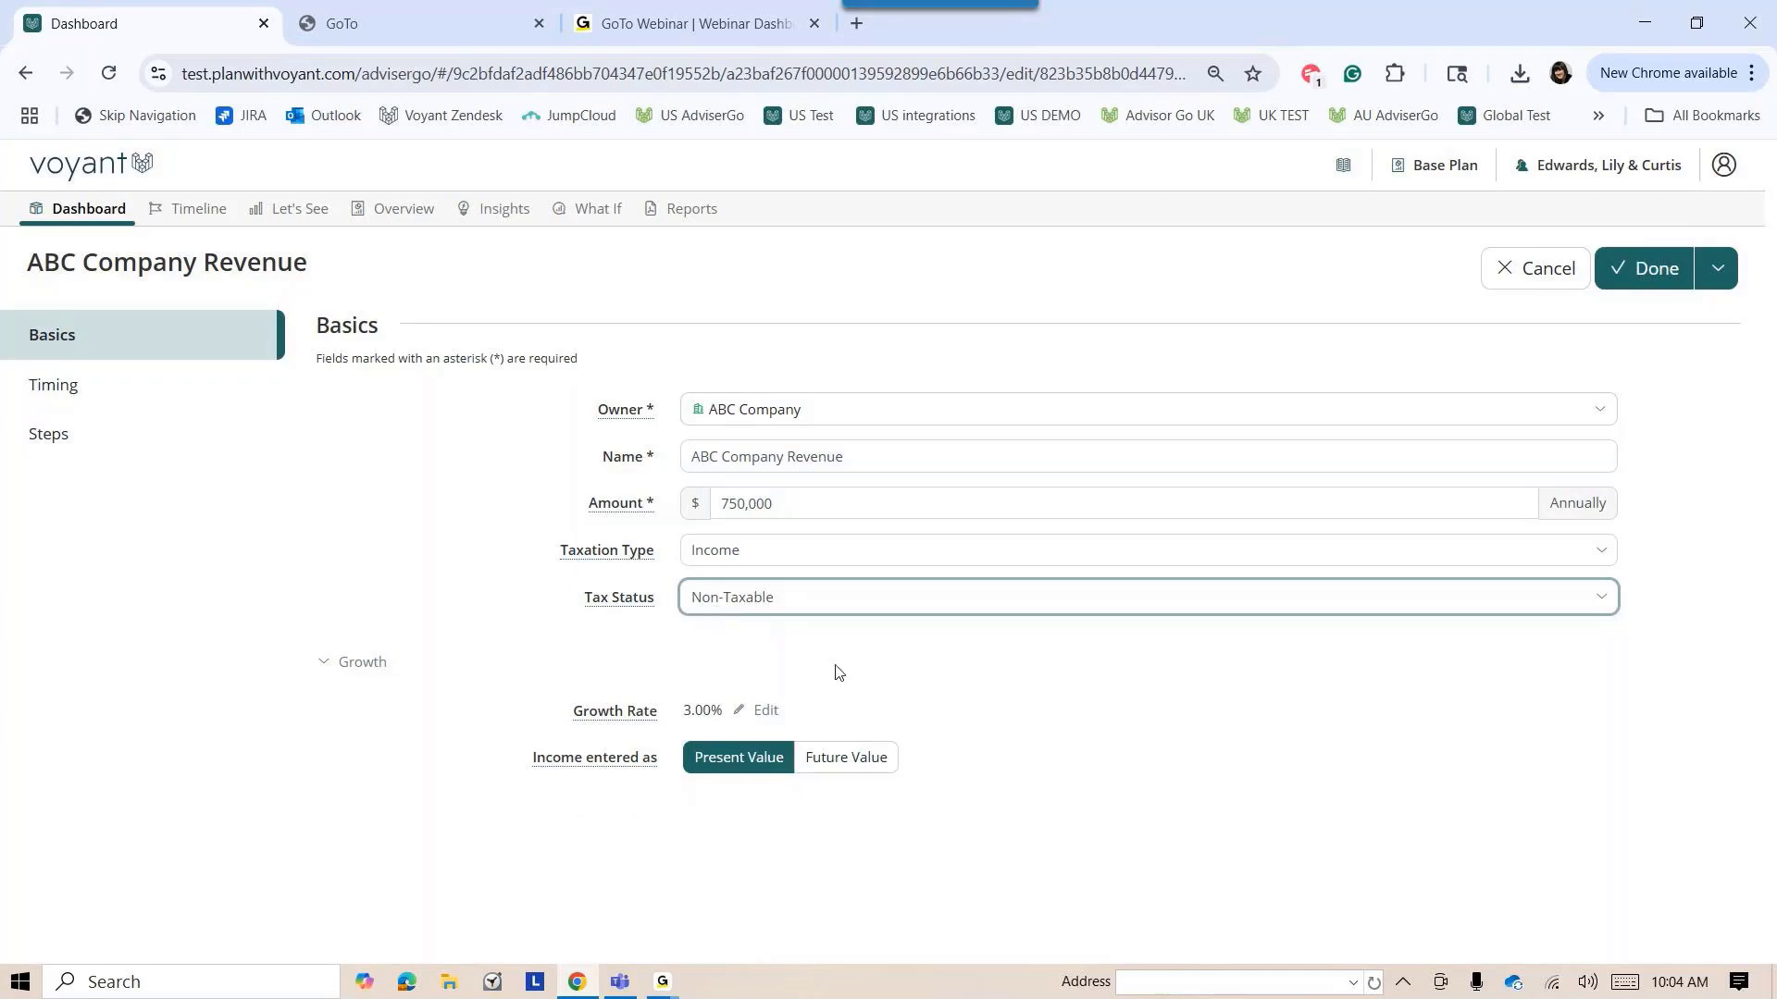
# Set the income to end at the Retirement event at age 65 and save it
pyautogui.click(50, 391)
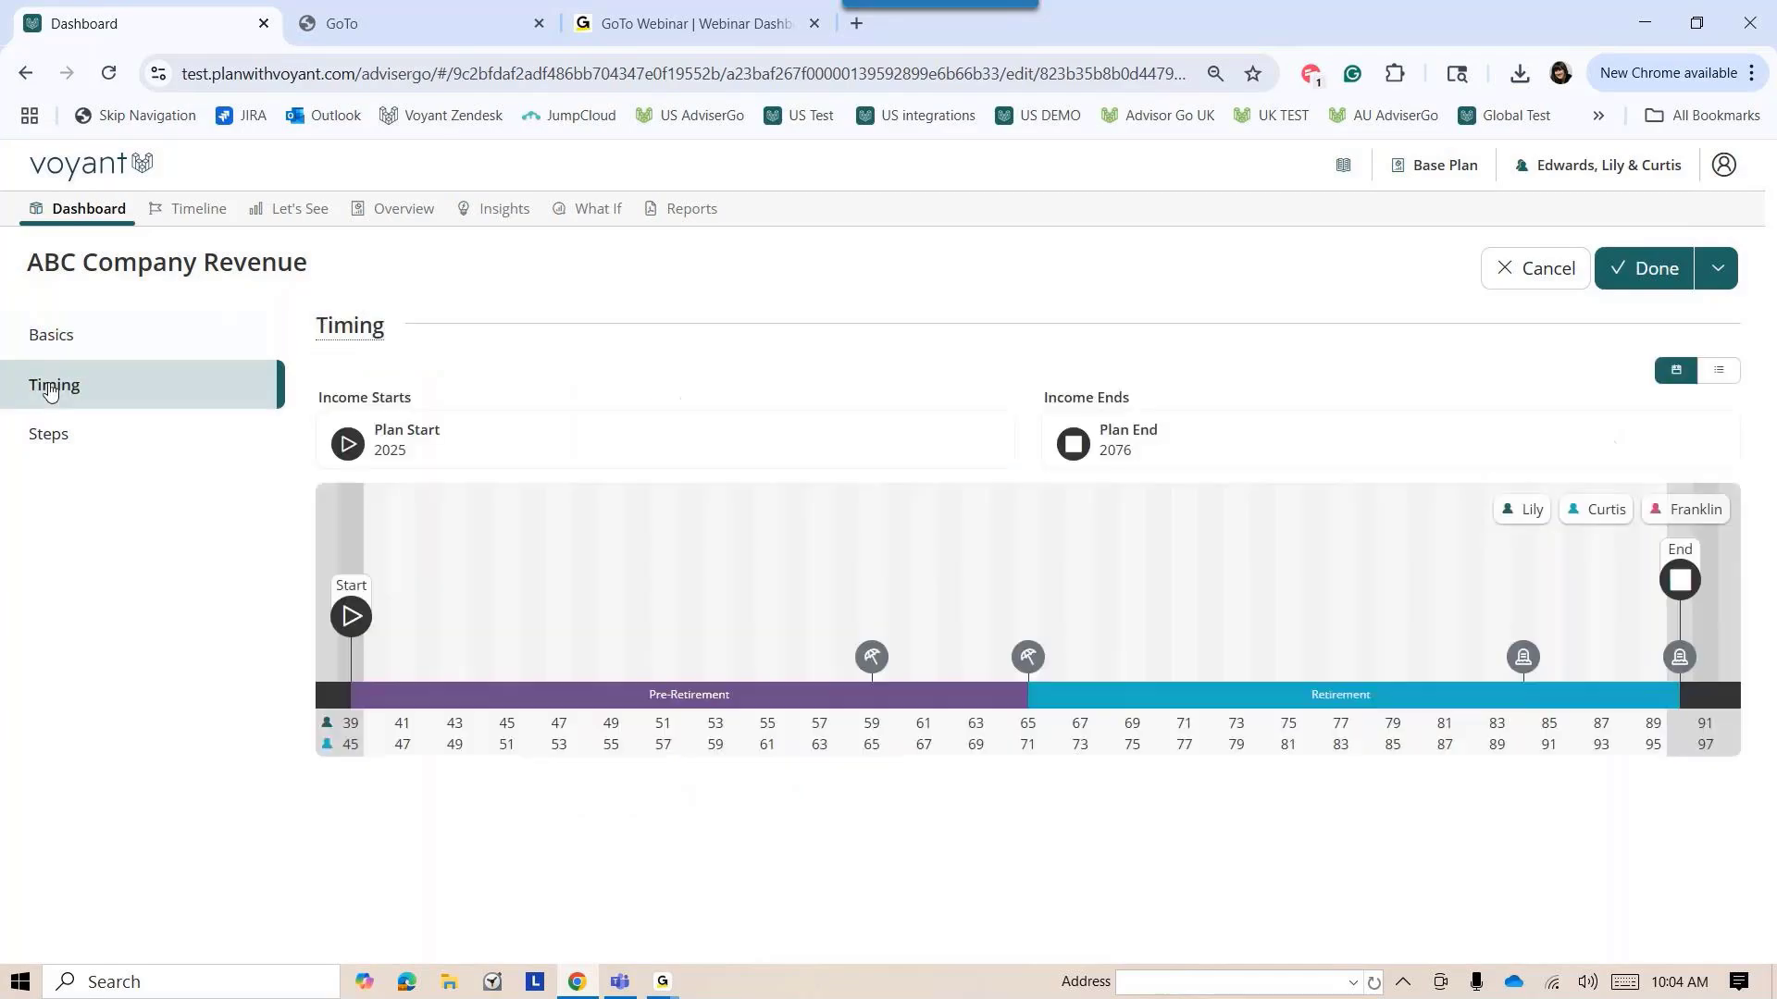
pyautogui.moveTo(347, 617)
pyautogui.moveTo(1028, 659)
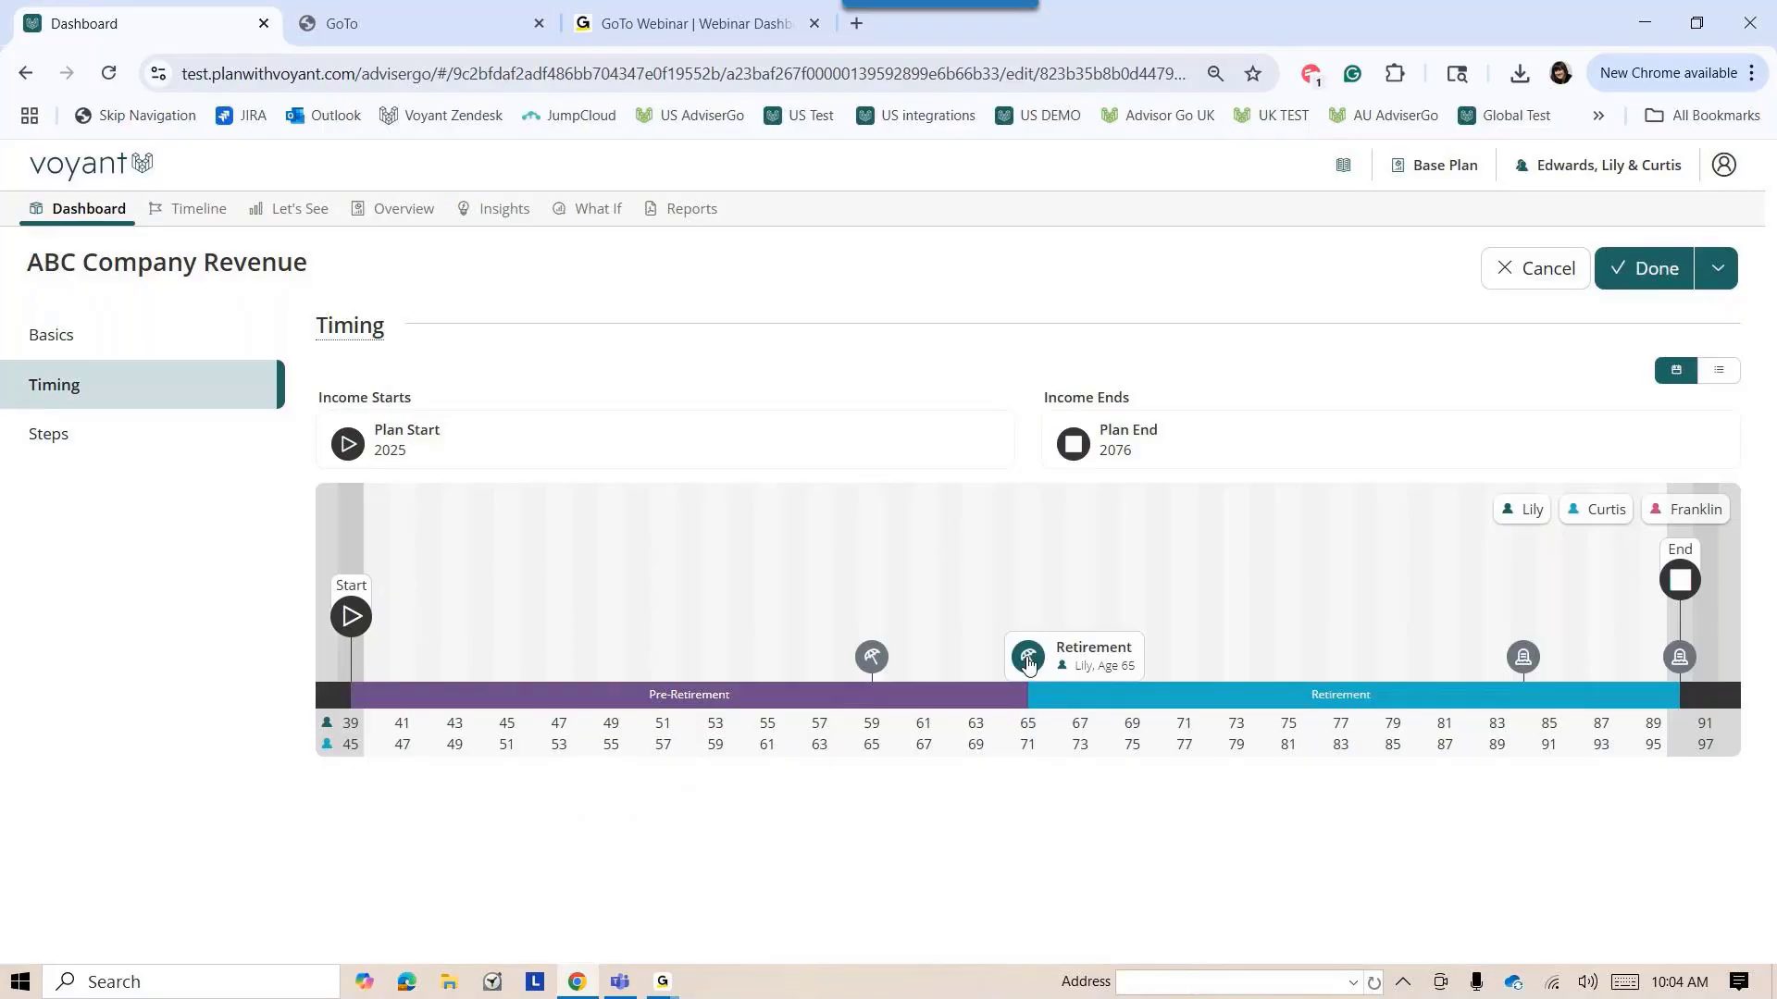
pyautogui.click(1028, 658)
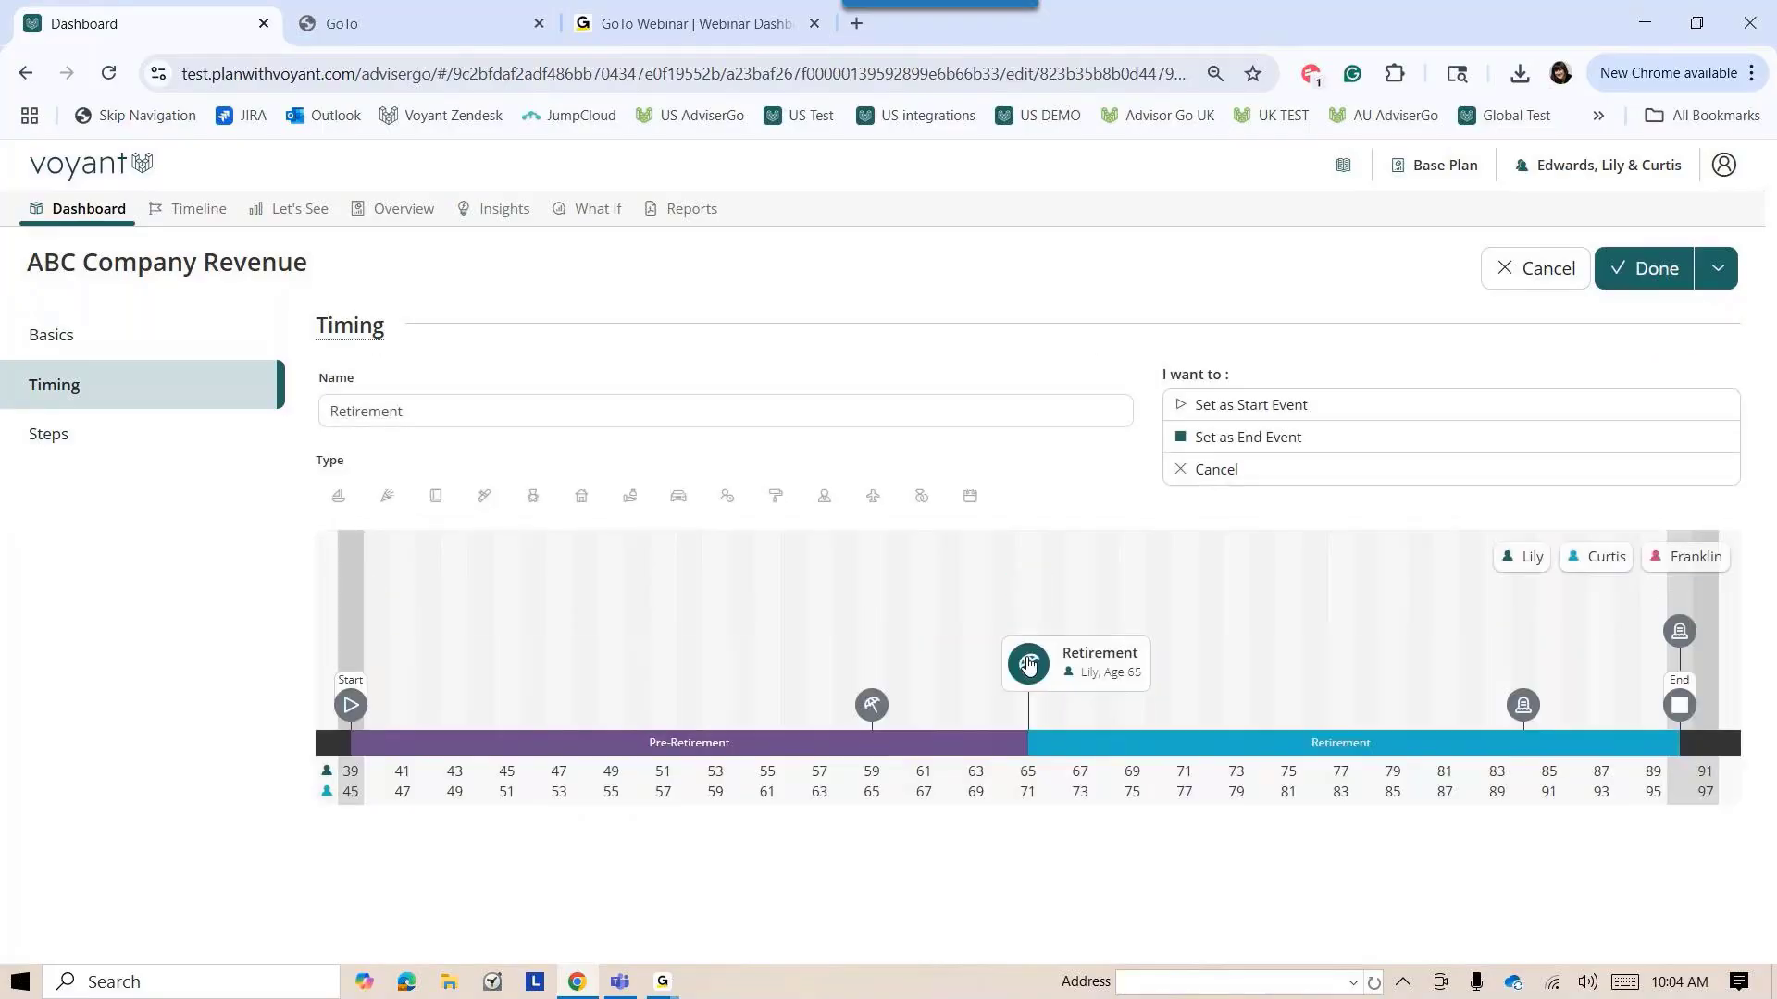
pyautogui.click(1235, 438)
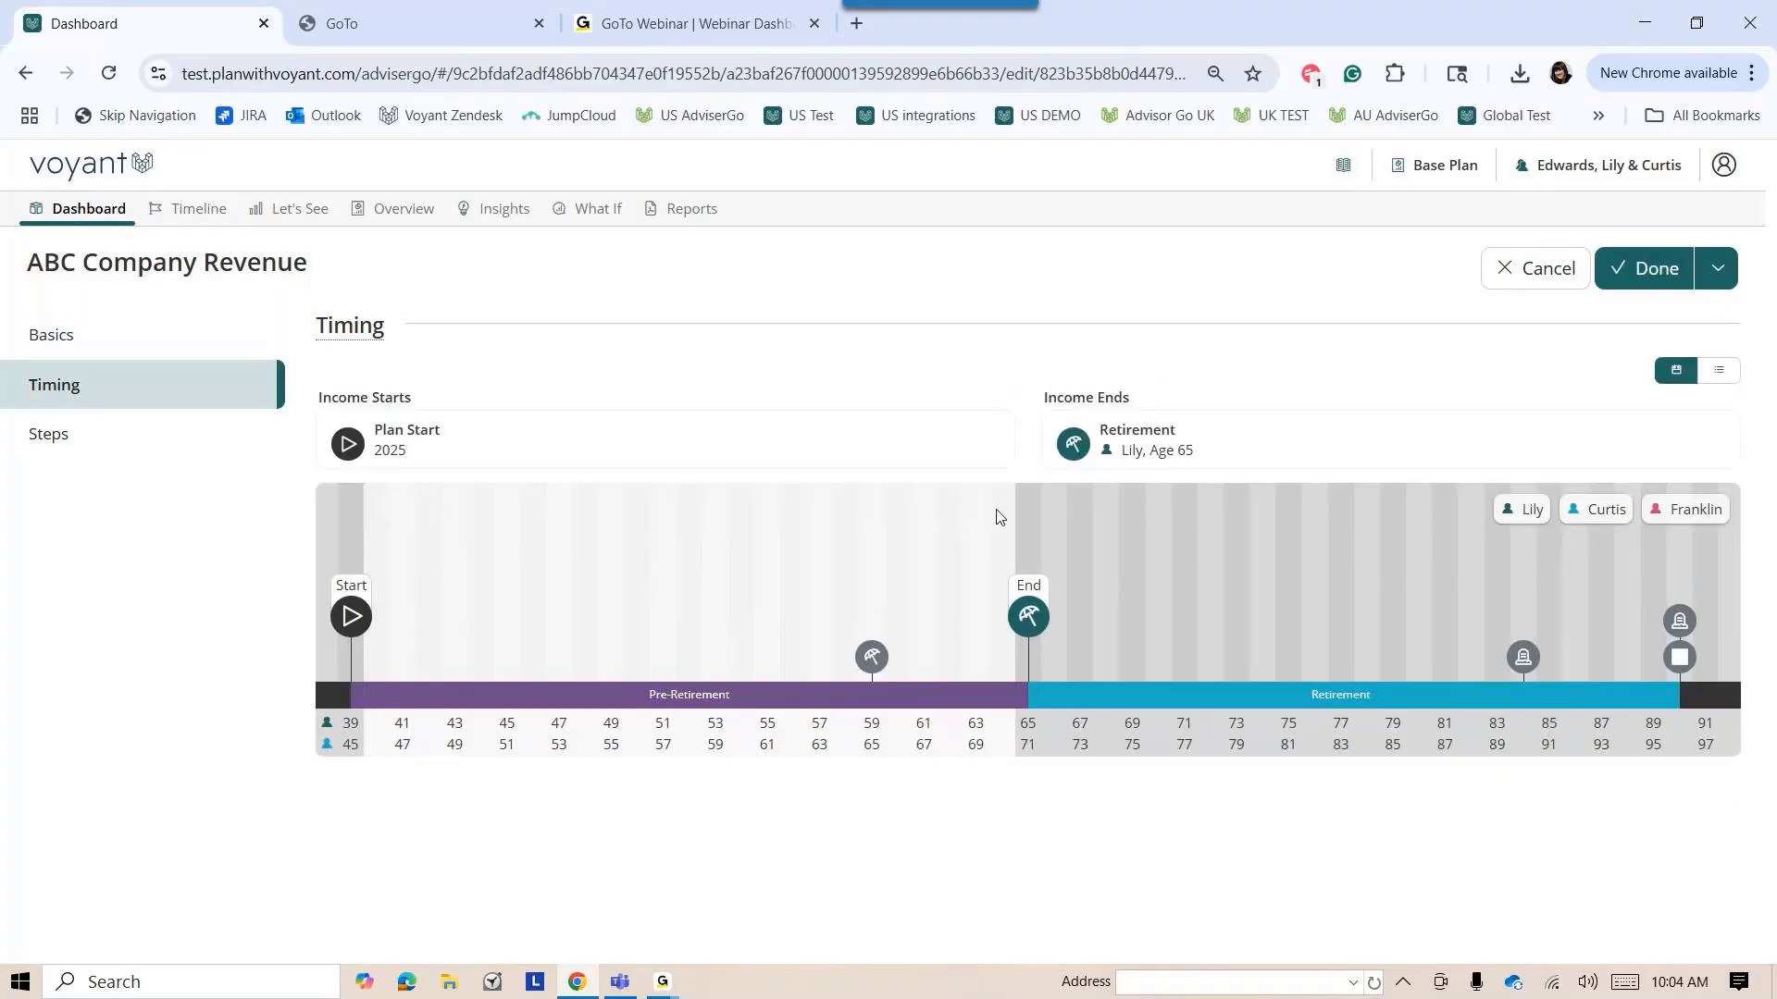
pyautogui.click(1671, 274)
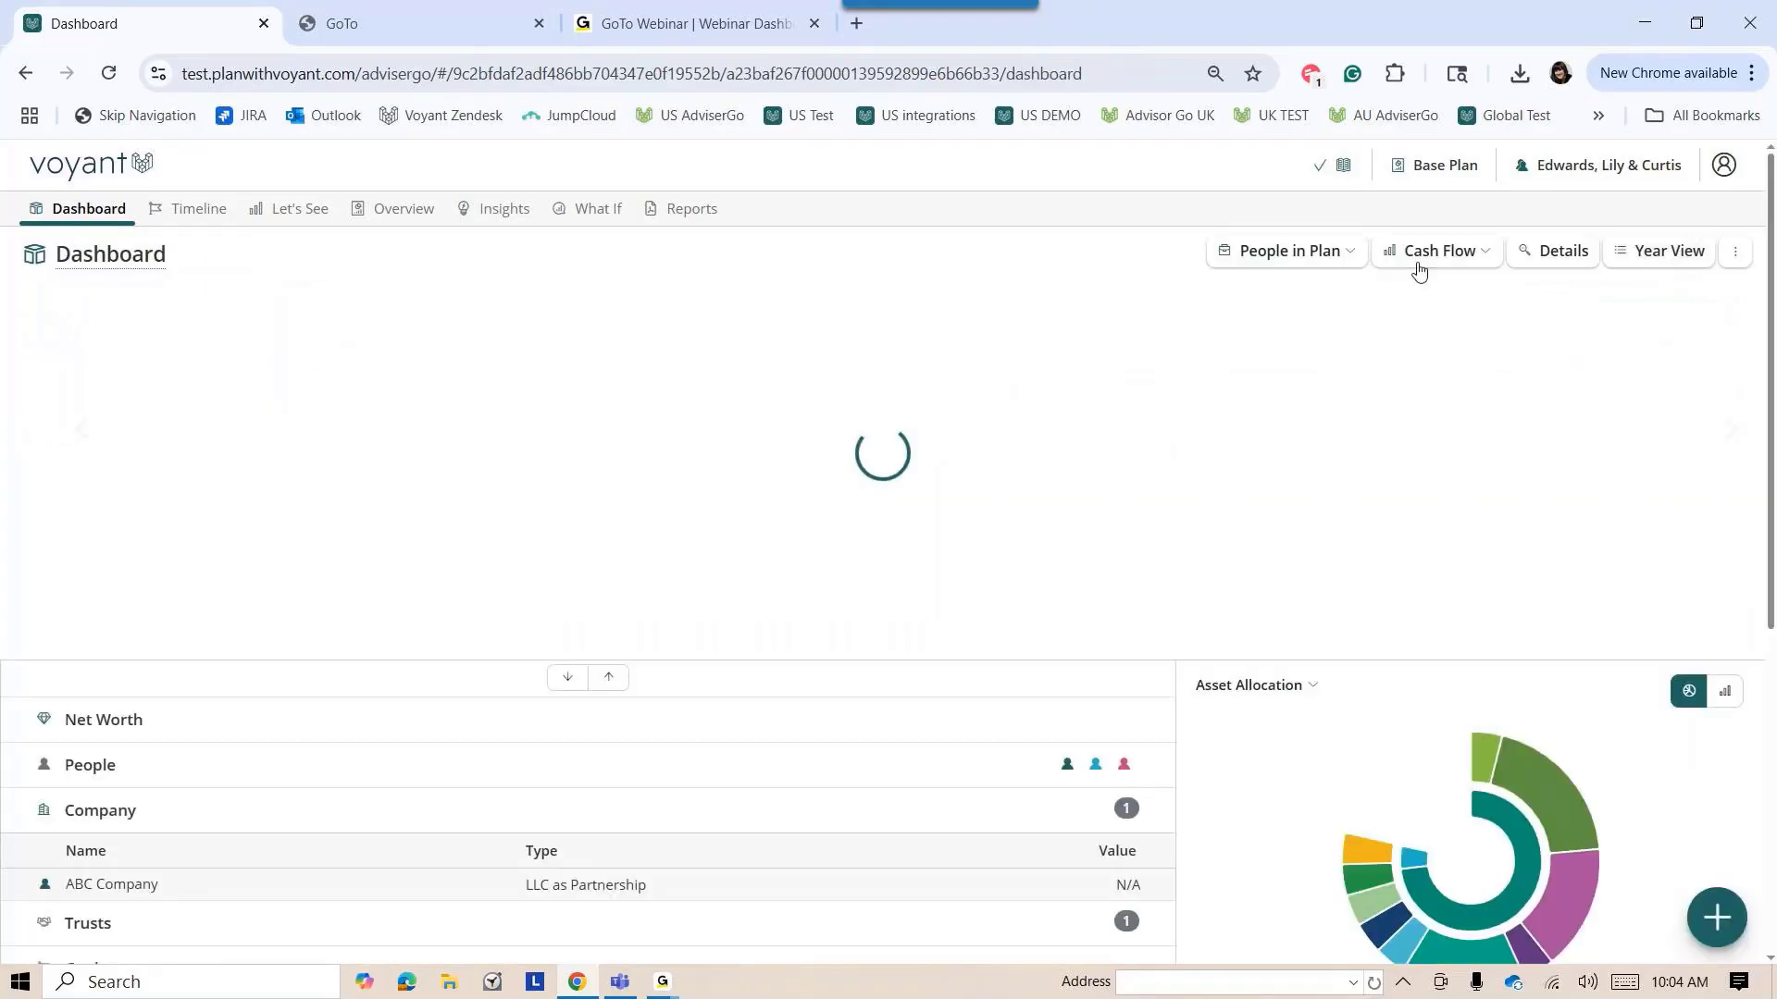
# Show the cash flow chart for ABC Company and inspect its inflows in the last year before retirement at 65
pyautogui.click(1301, 253)
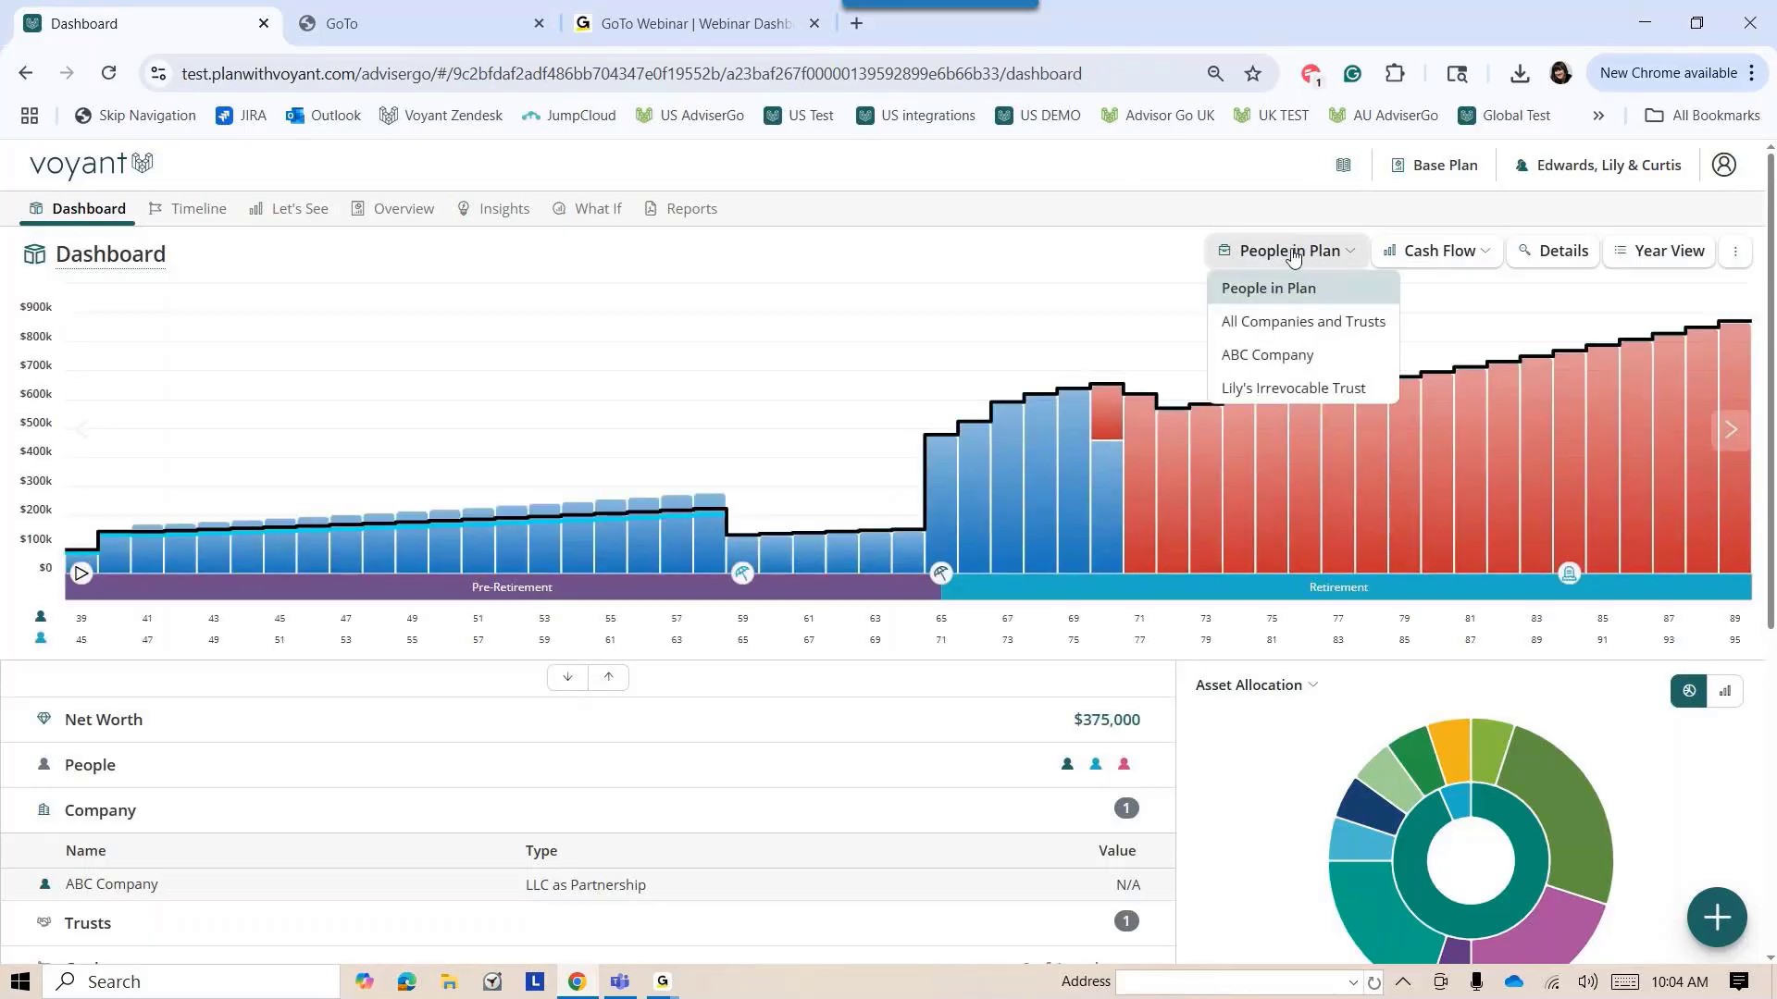
pyautogui.click(1231, 355)
pyautogui.moveTo(912, 556)
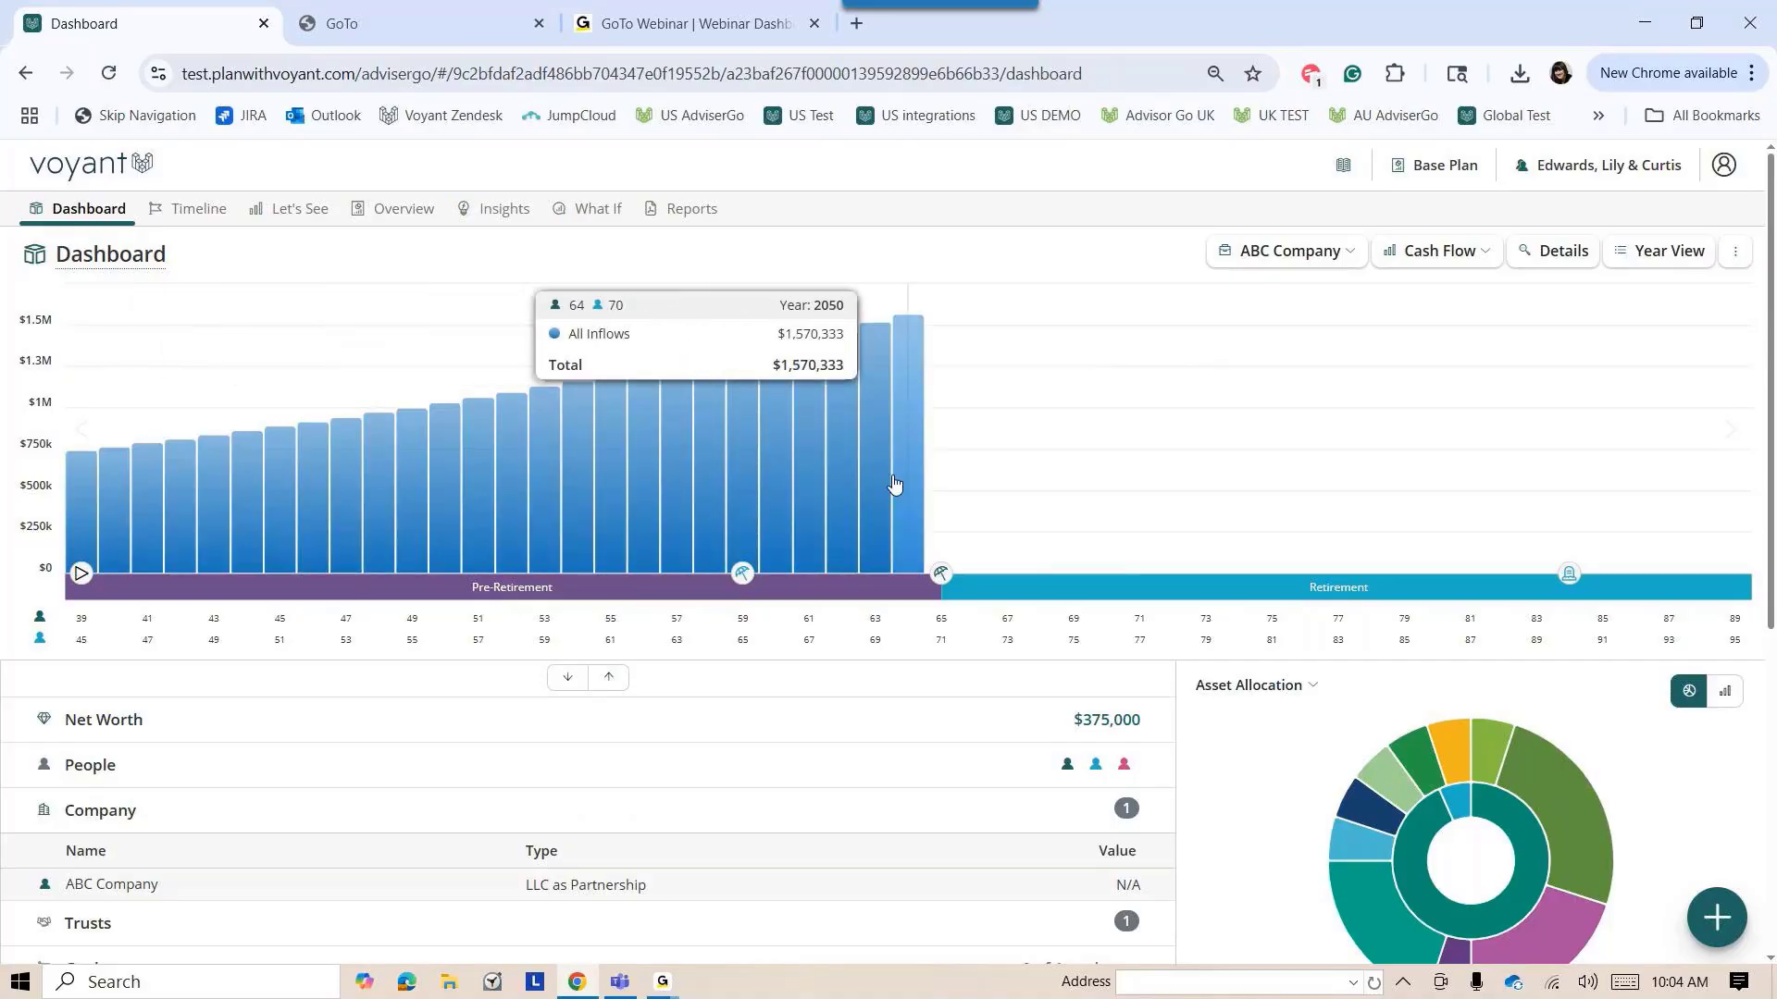
# Review ABC Company's 2025 income and investments in the Year View, including the default account's contributions, and return to the dashboard
pyautogui.click(1655, 264)
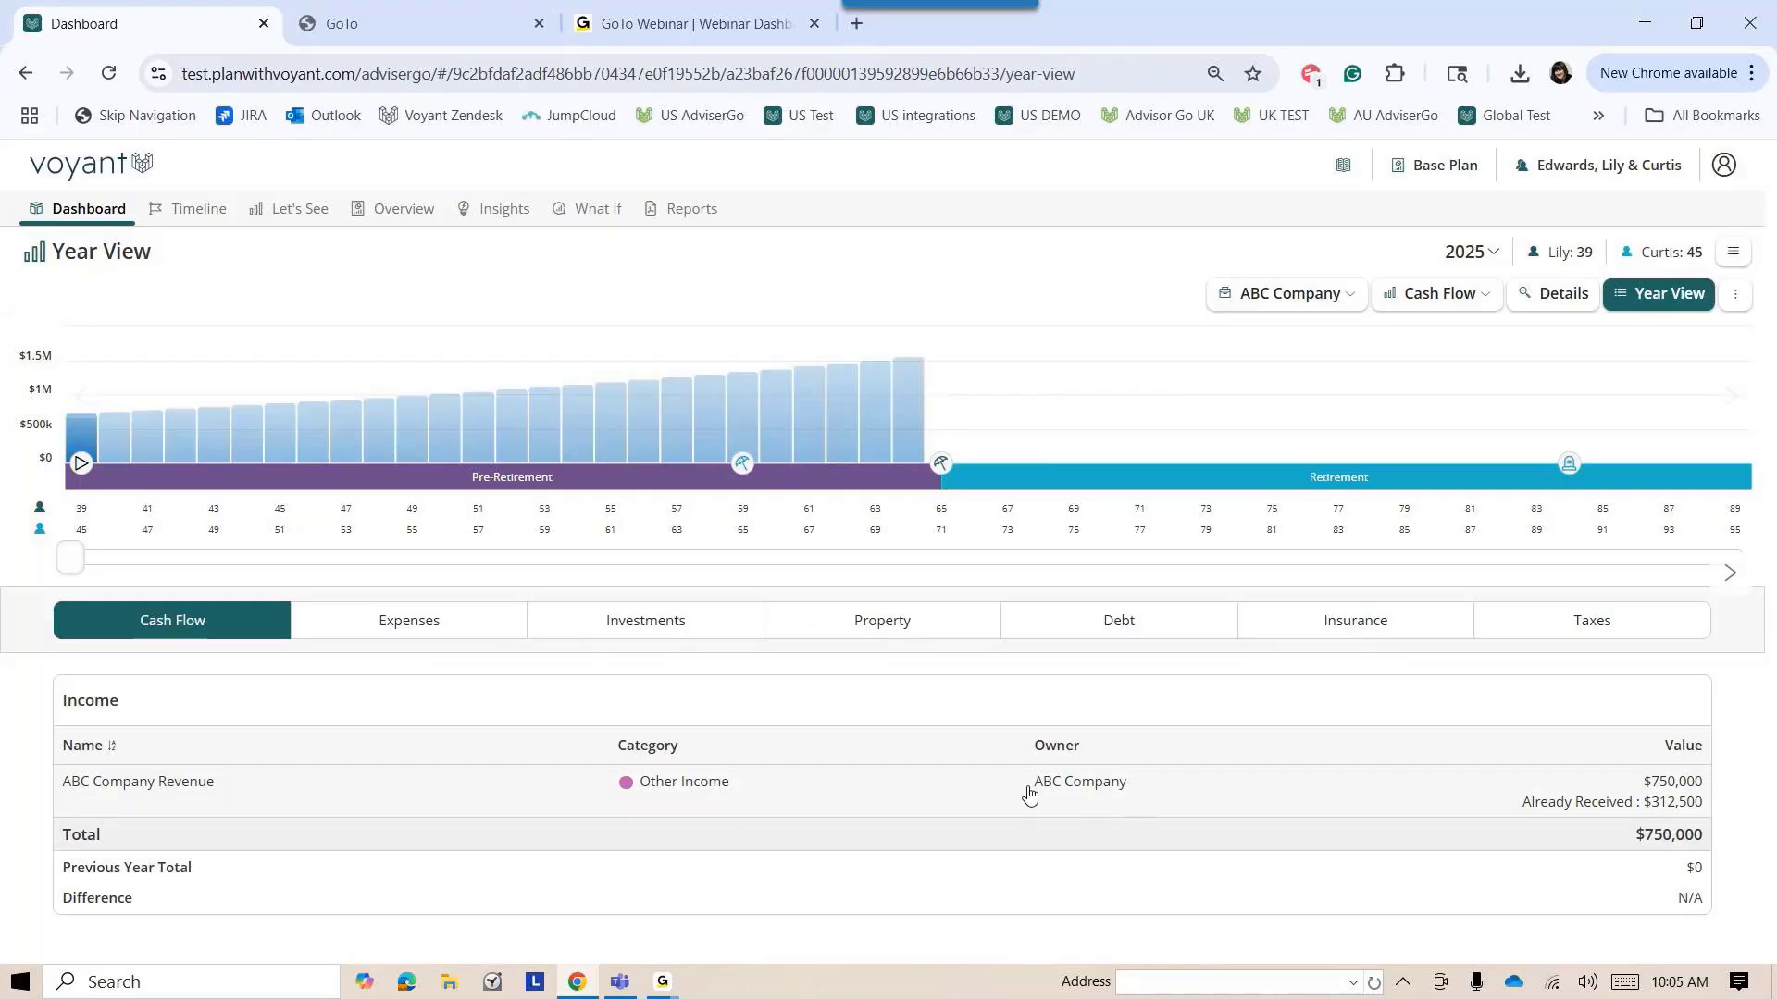
pyautogui.click(608, 632)
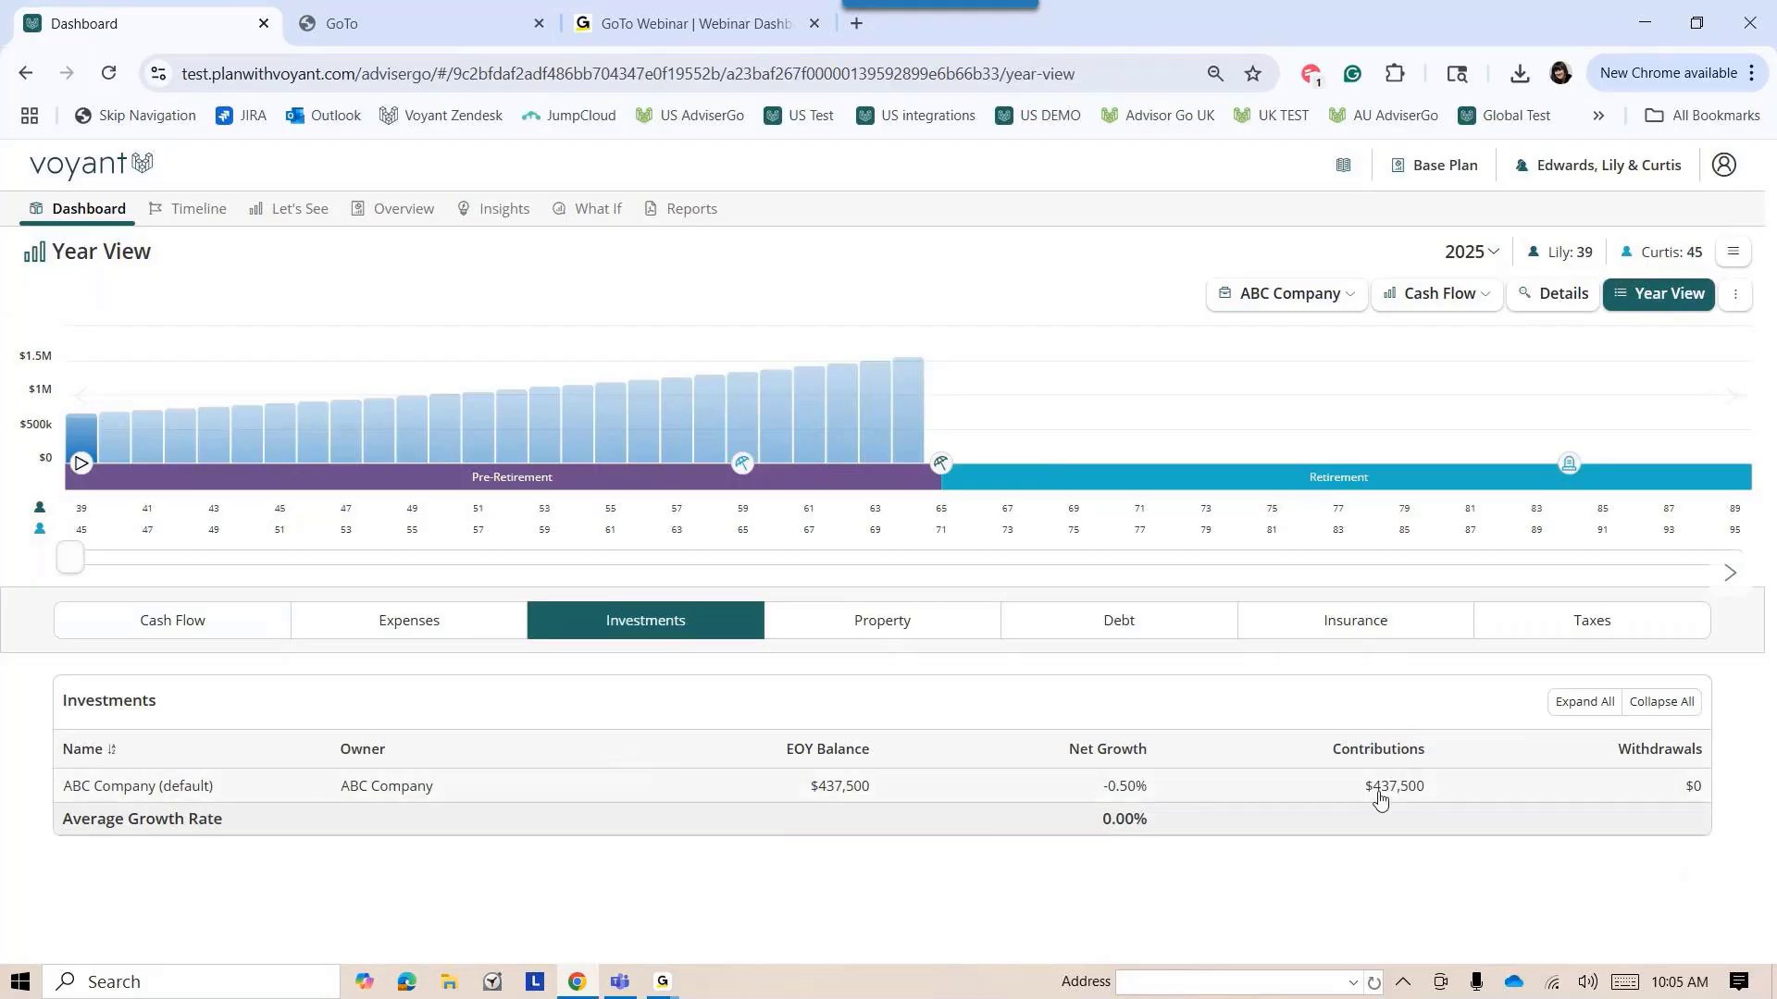
pyautogui.moveTo(129, 456)
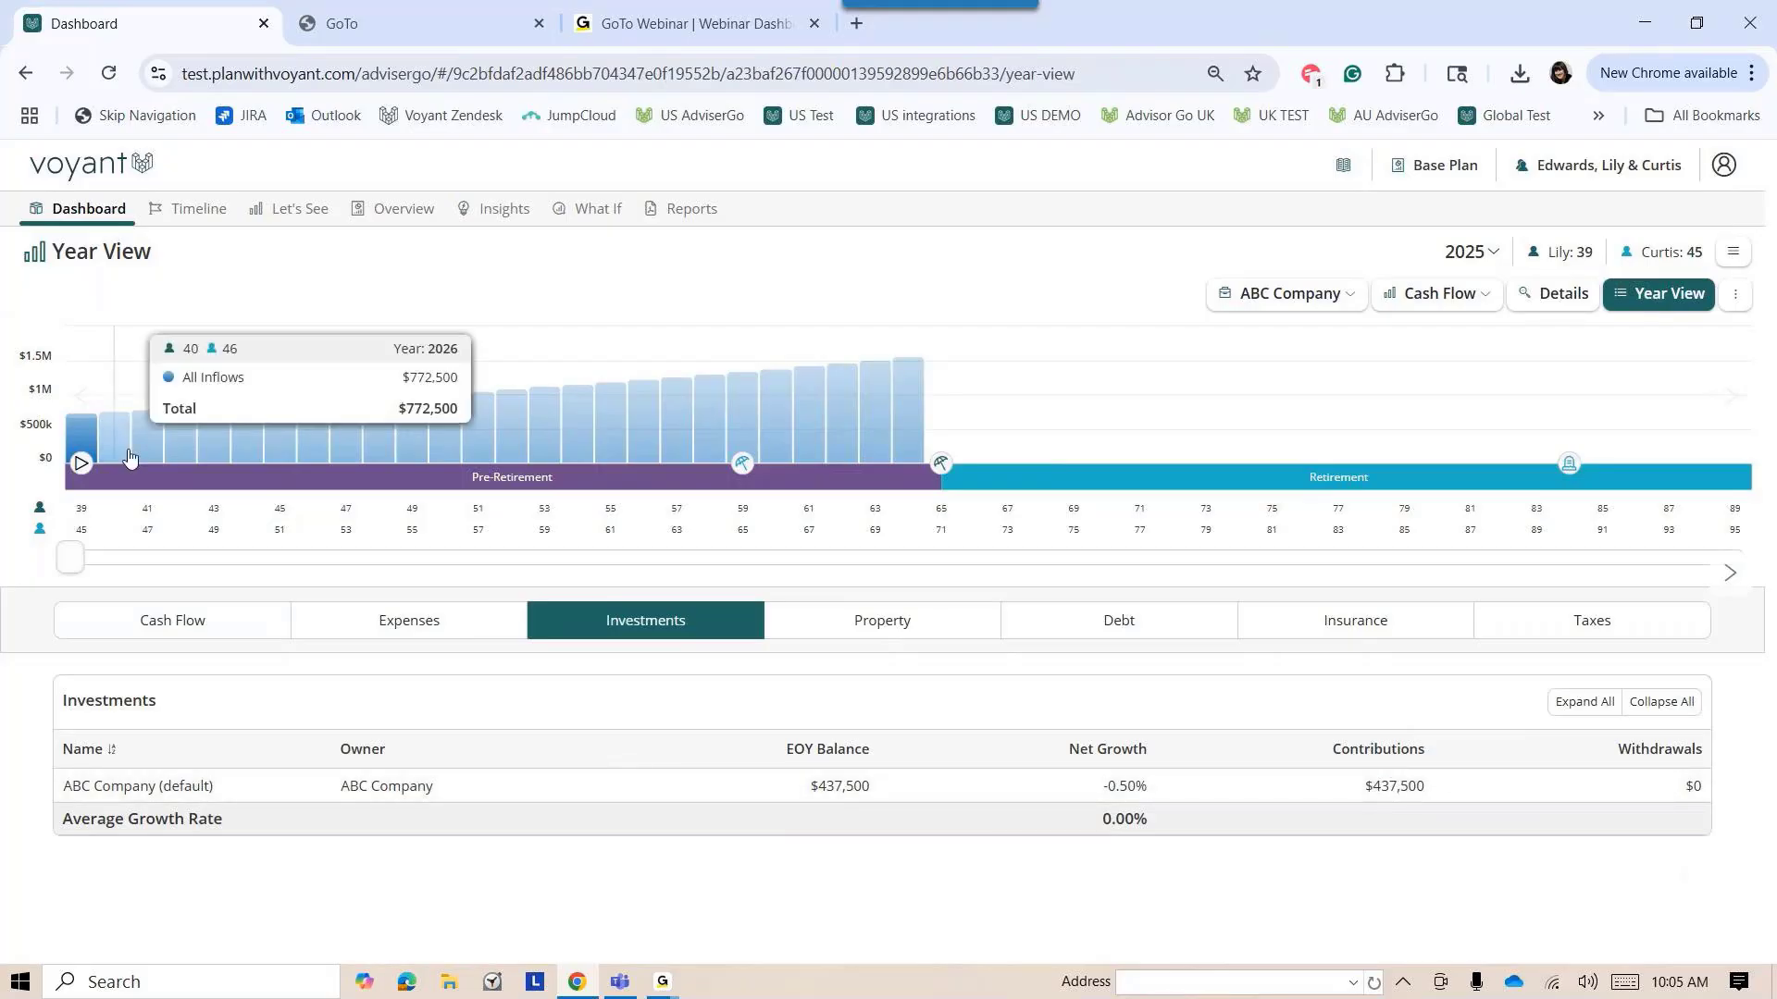
pyautogui.click(91, 208)
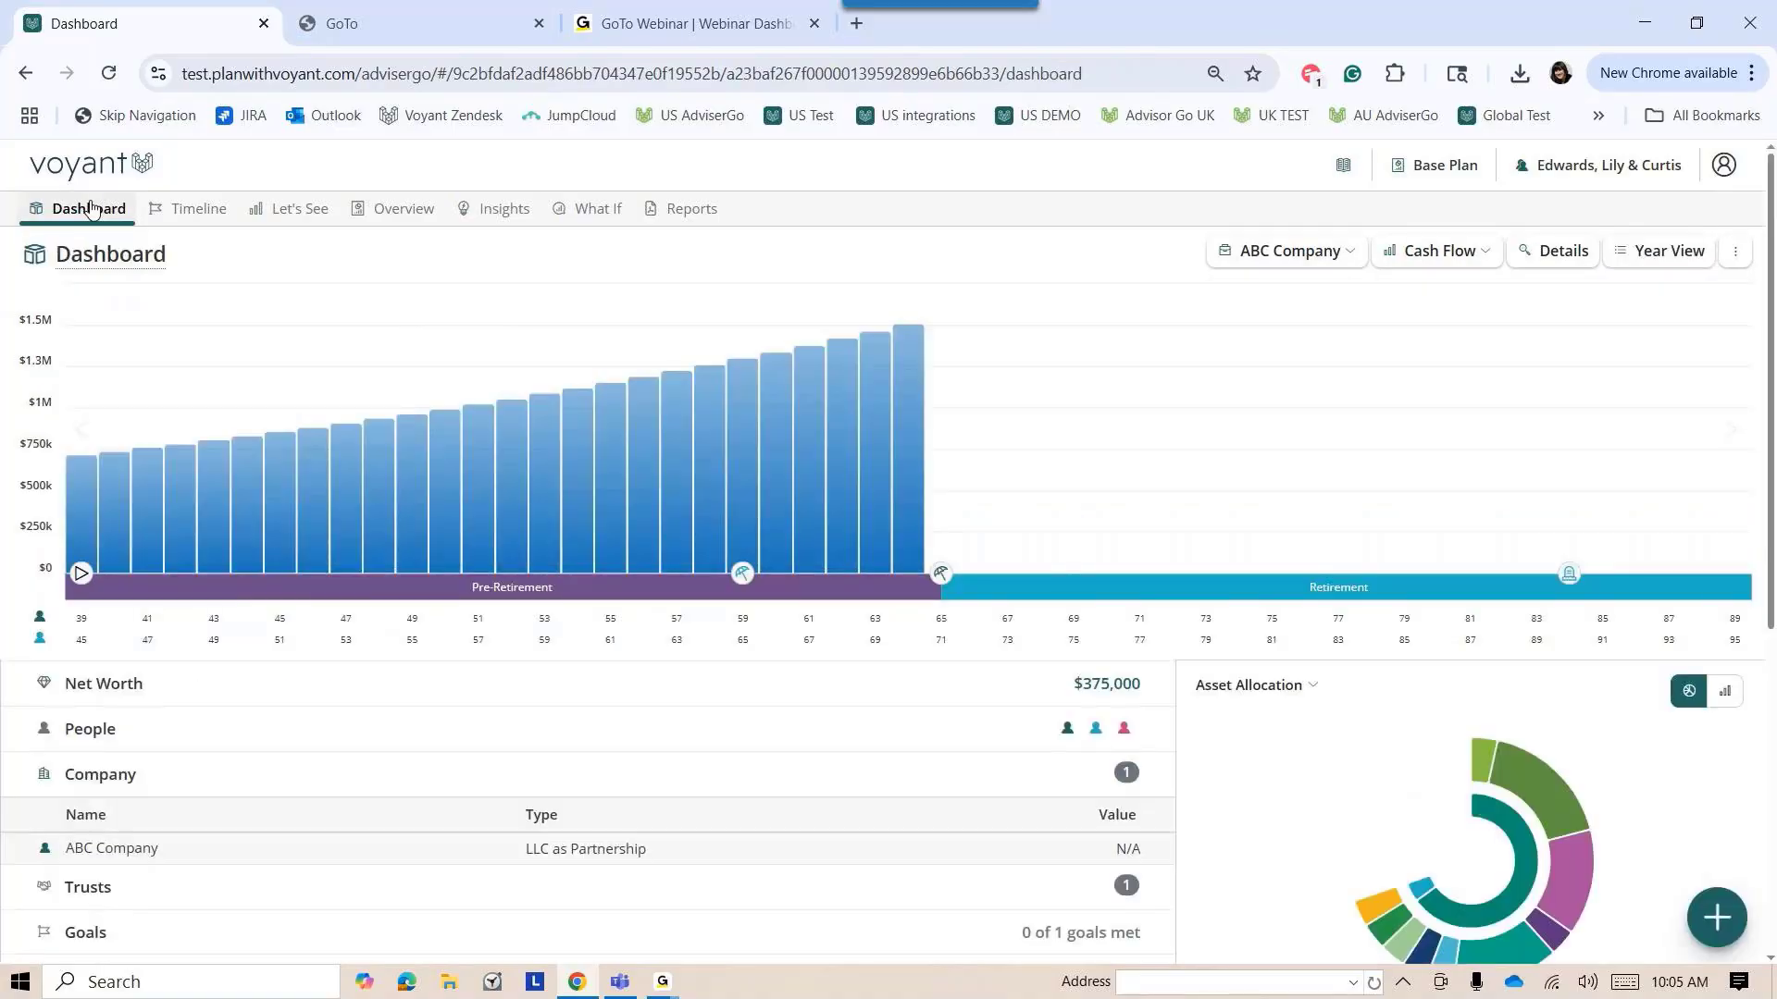
# Start a new property with the asset type Business and make ABC Company its owner
pyautogui.click(1718, 918)
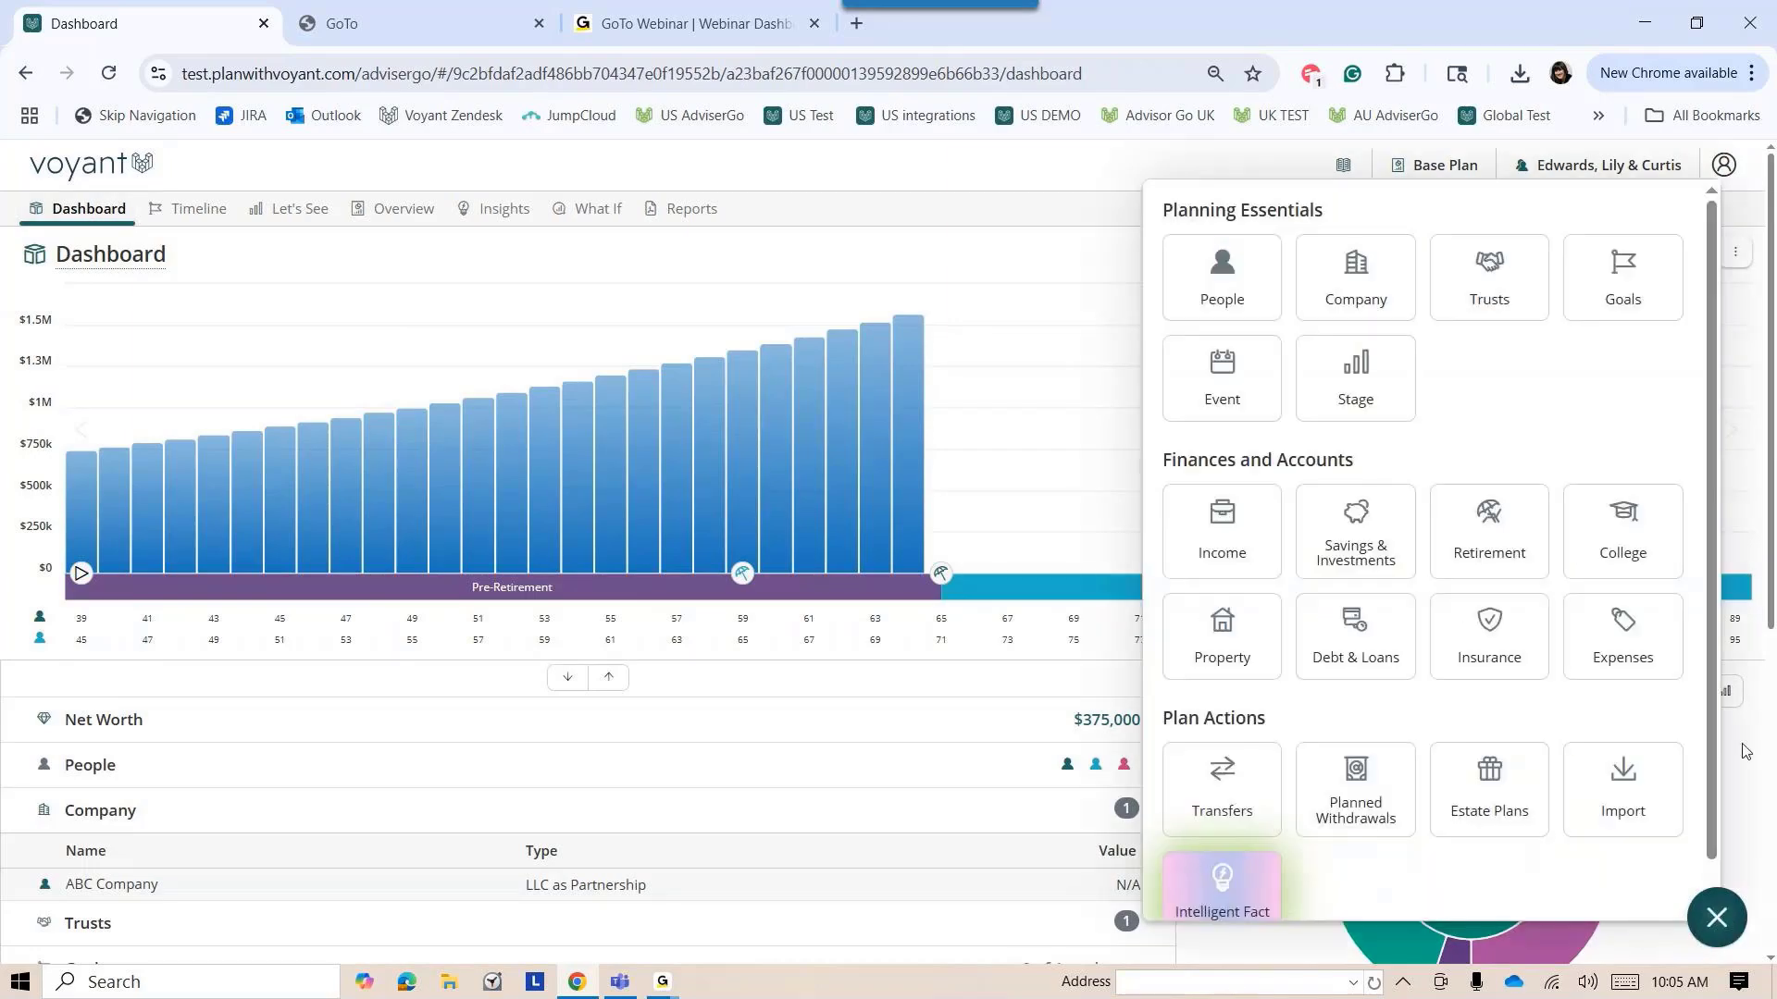
pyautogui.click(1226, 655)
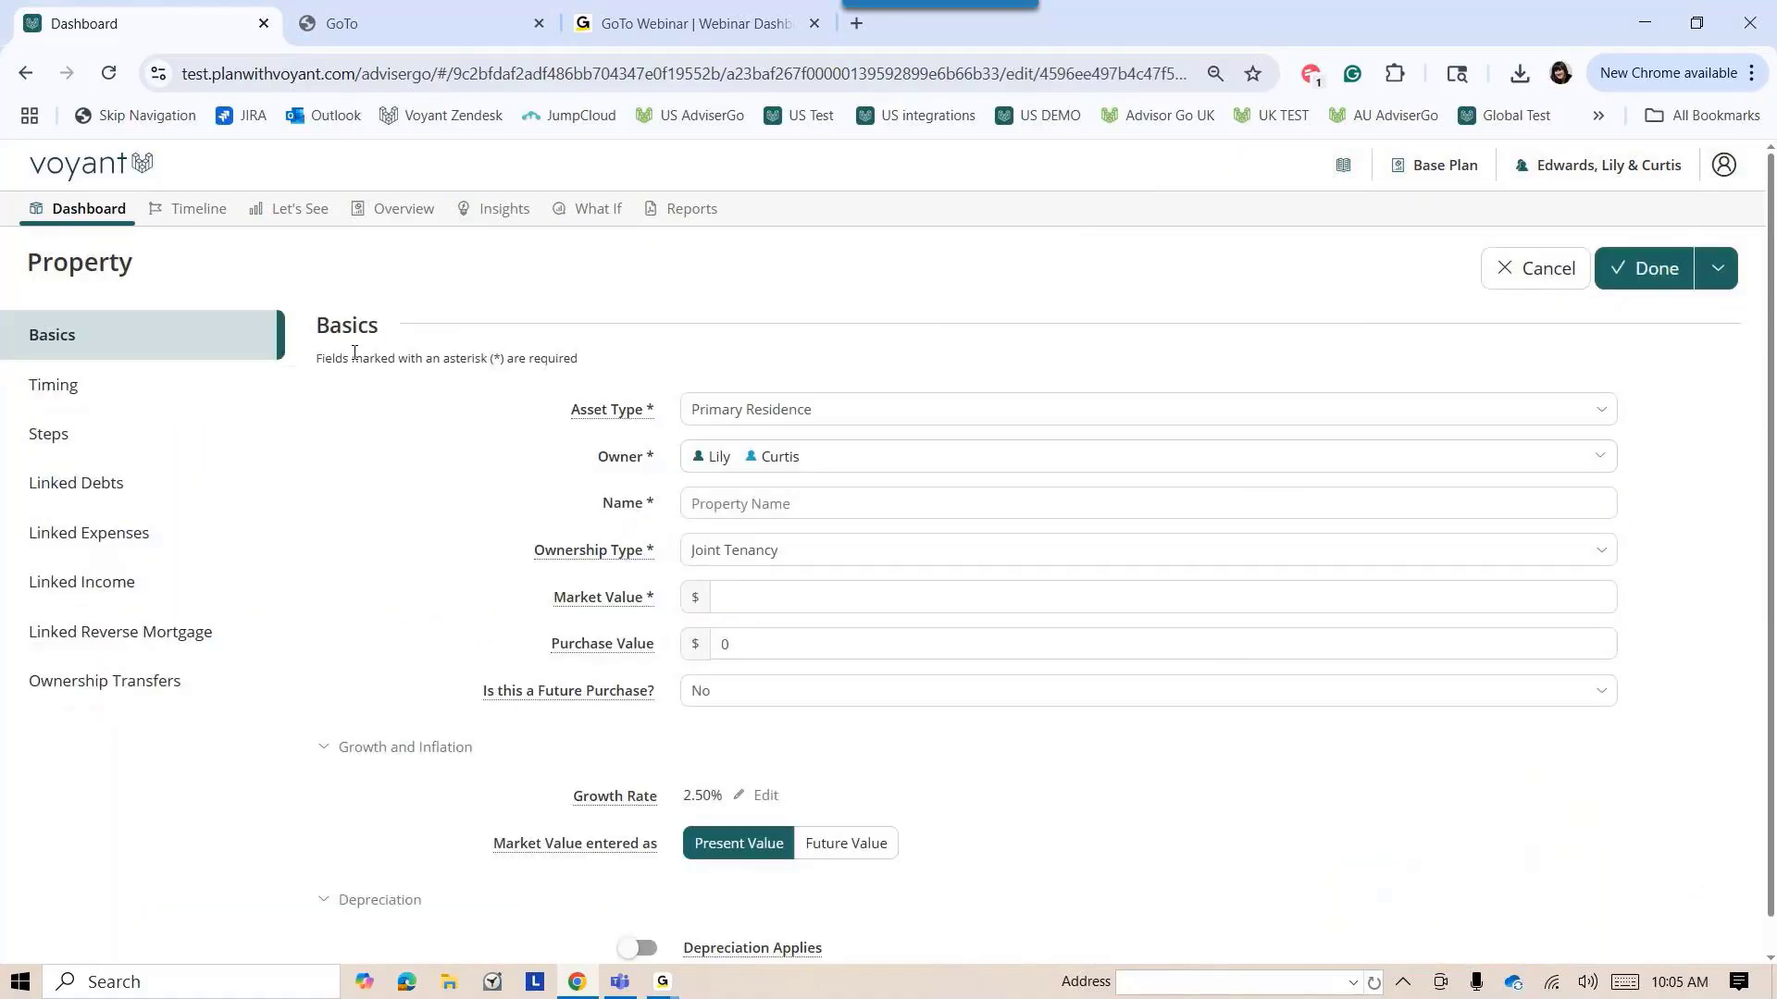
pyautogui.click(766, 409)
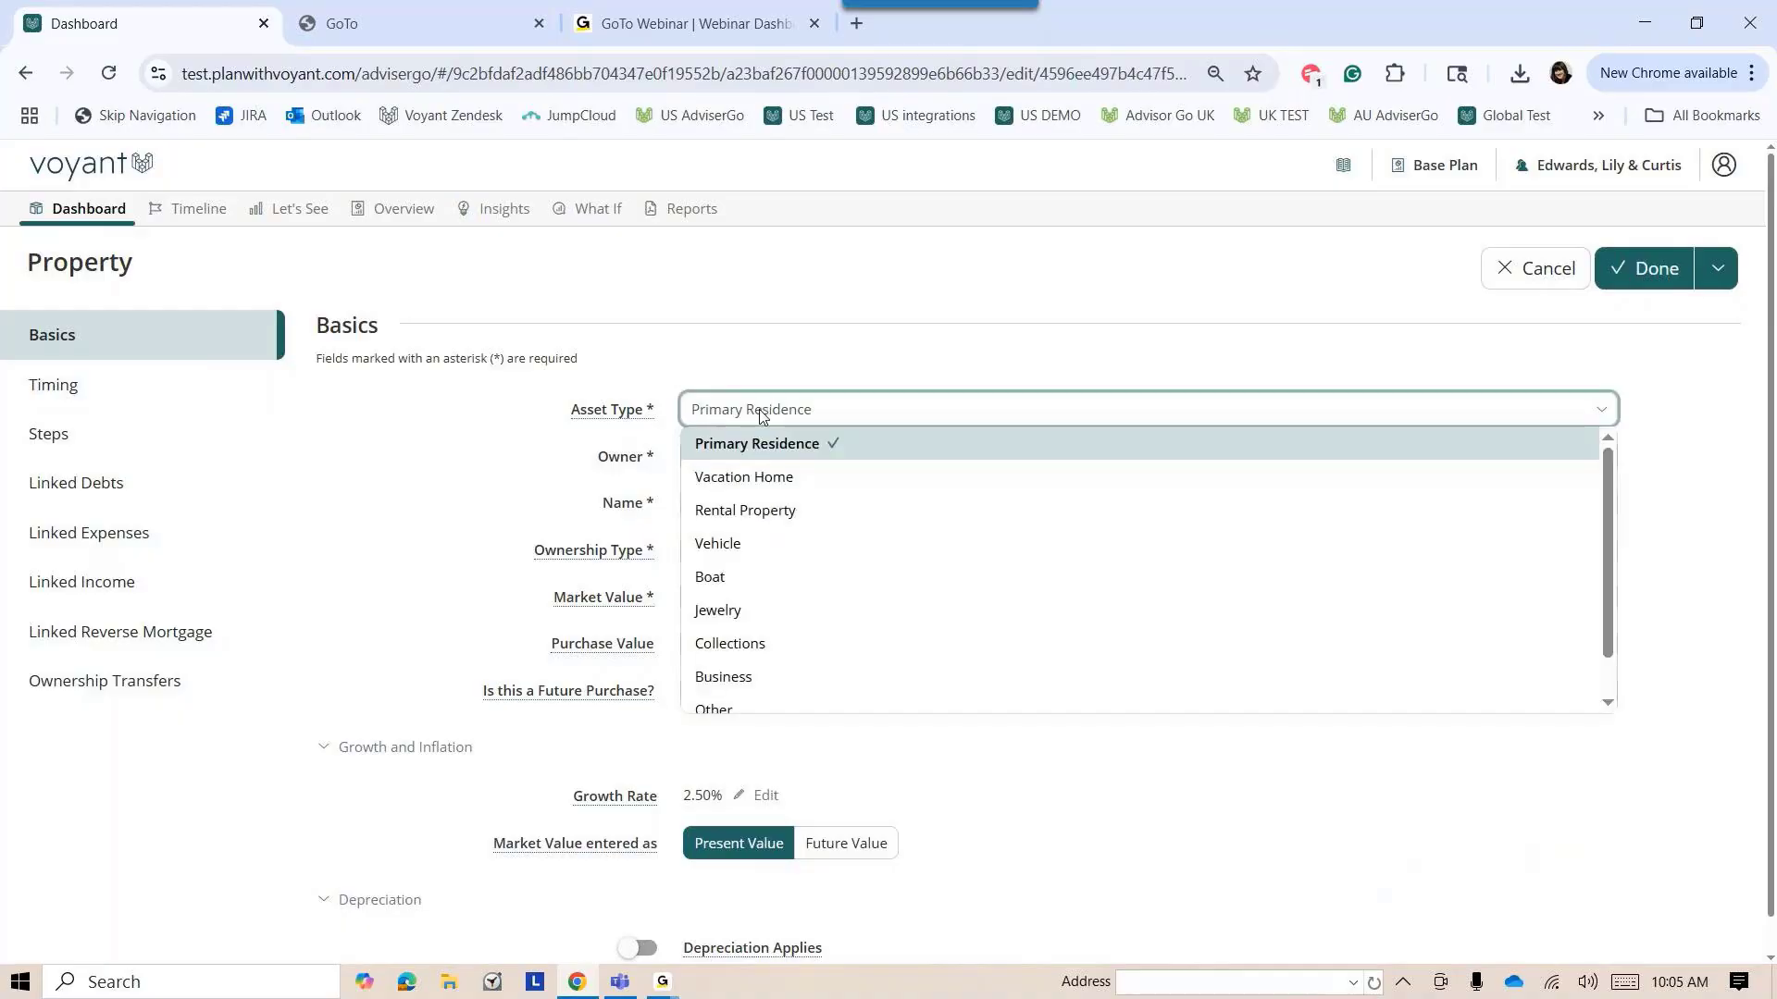
pyautogui.click(740, 677)
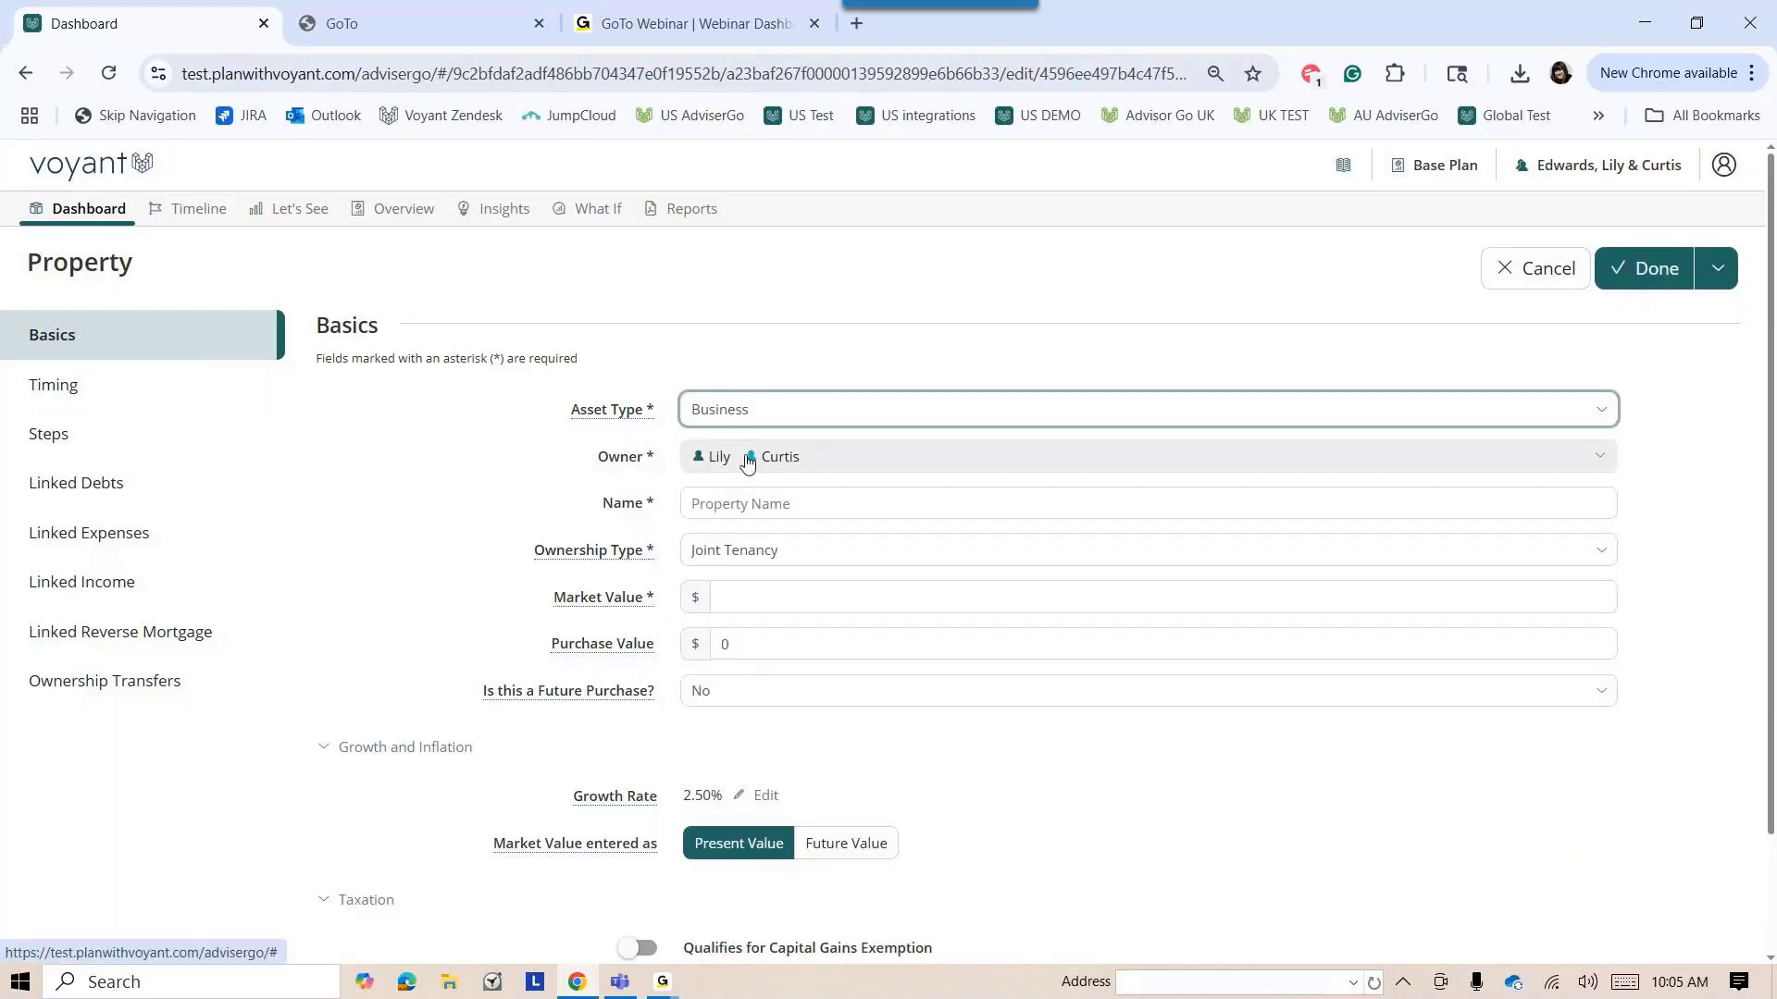
pyautogui.click(752, 459)
pyautogui.click(748, 631)
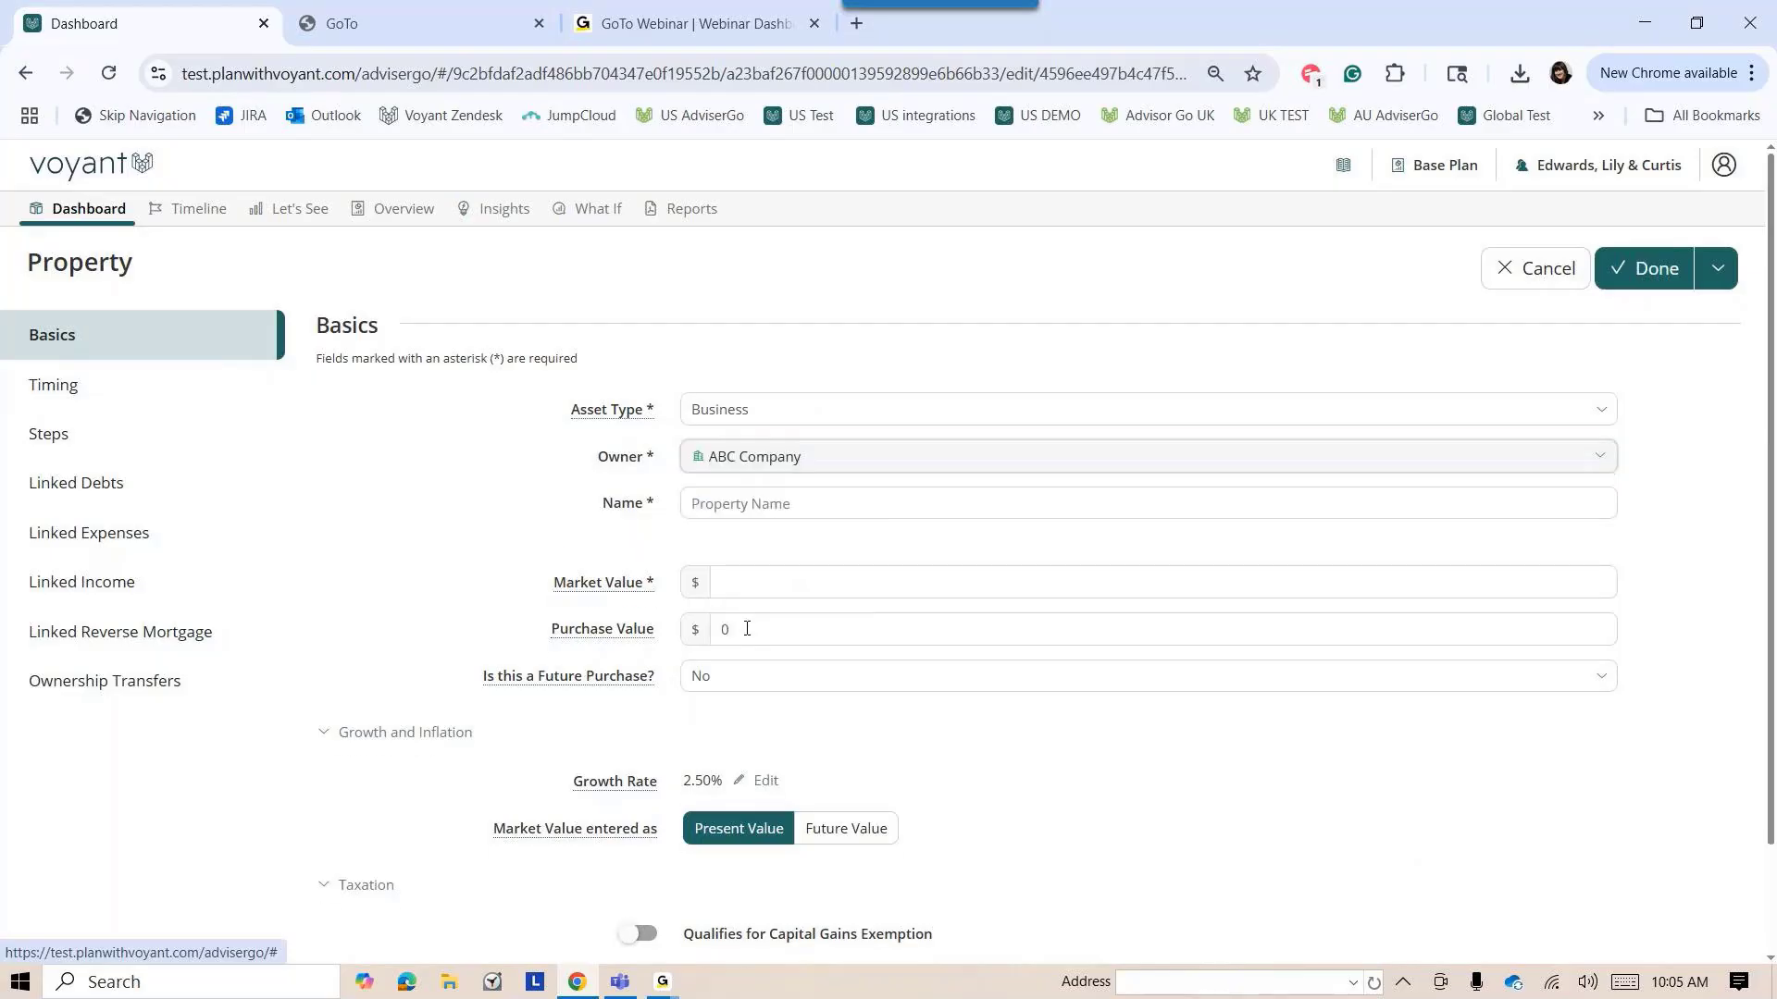
# Name the business property "ABC Company Property"
pyautogui.click(775, 516)
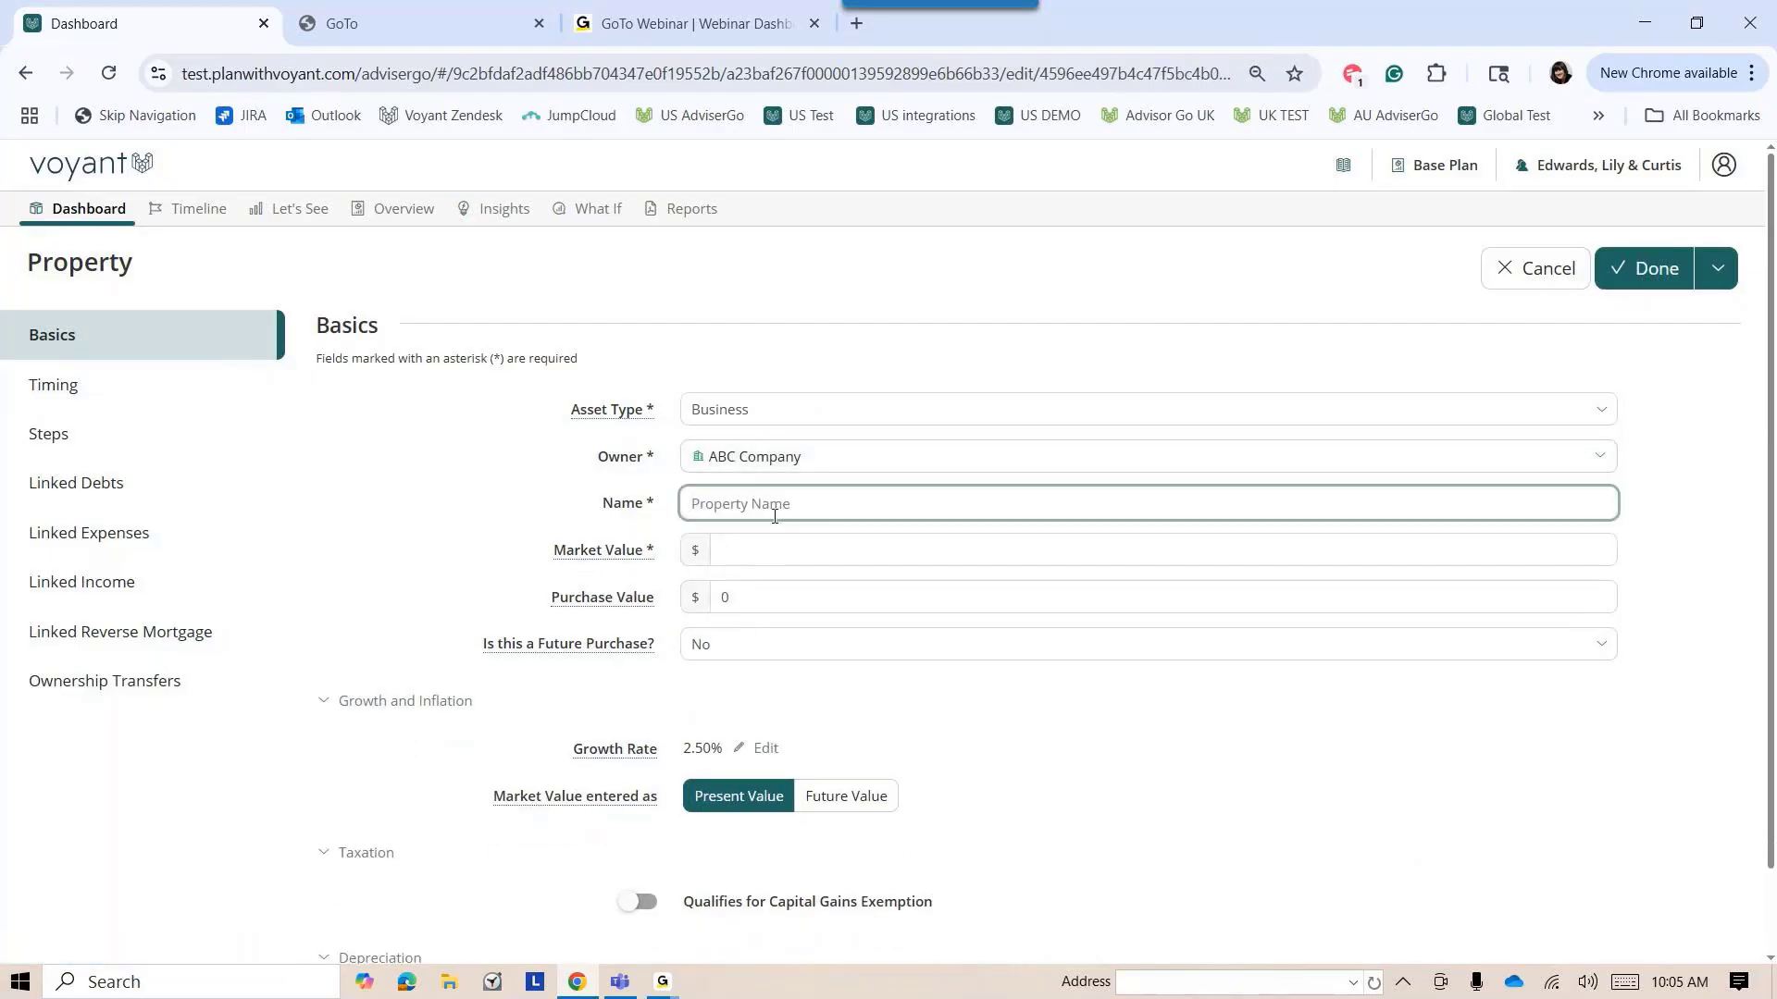
pyautogui.write('B')
pyautogui.press('BackSpace')
pyautogui.write('ABC COm')
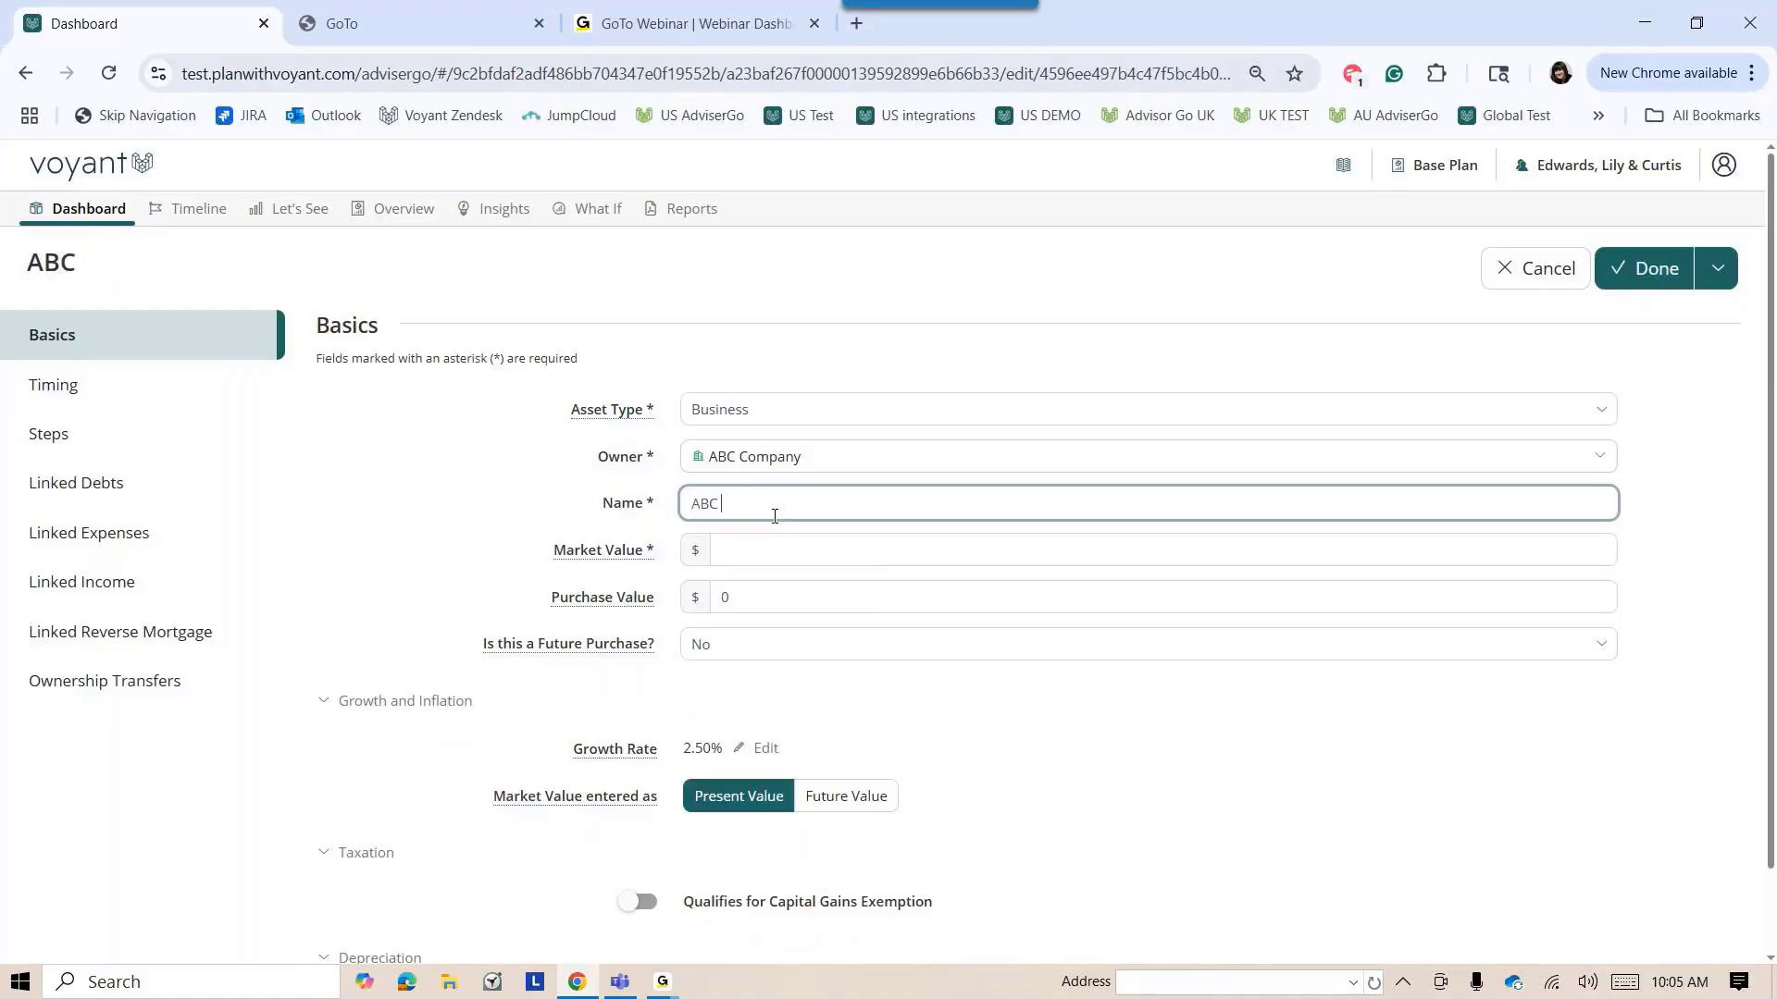
pyautogui.press('BackSpace')
pyautogui.press('BackSpace')
pyautogui.write('ompany Property')
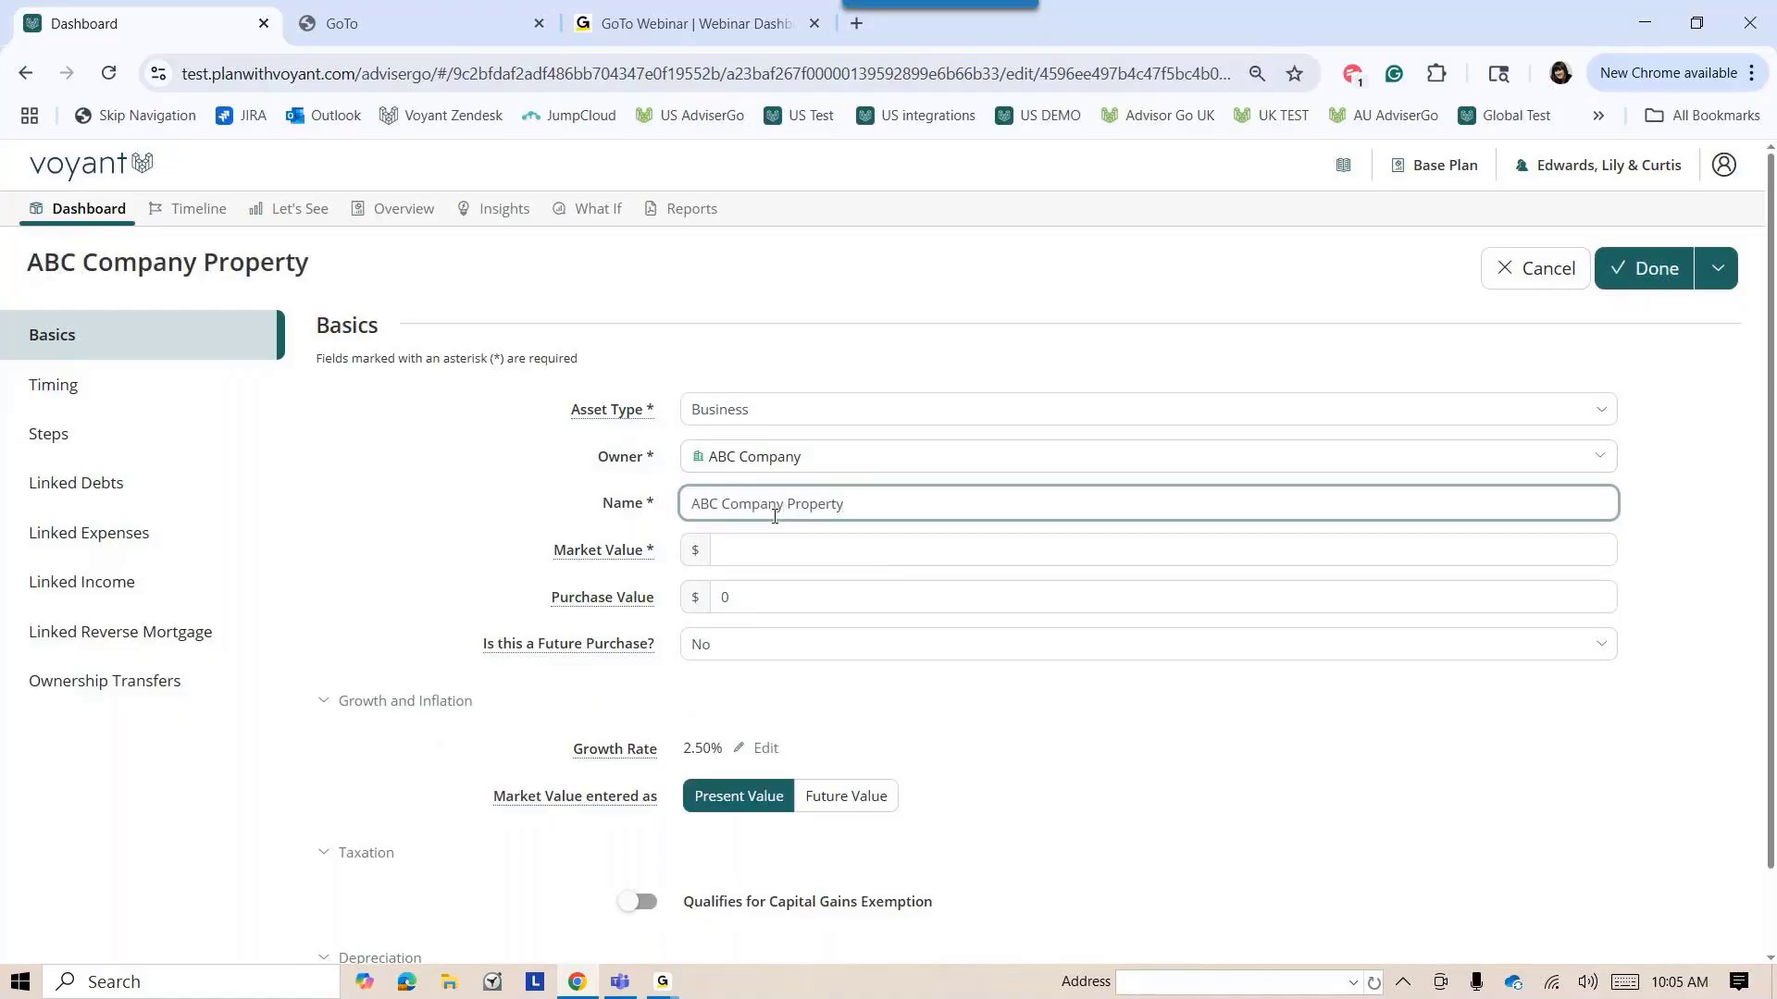
# Set the property's market value to $850,000 and its purchase value to $650,000, and save it
pyautogui.click(741, 548)
pyautogui.write('8500000')
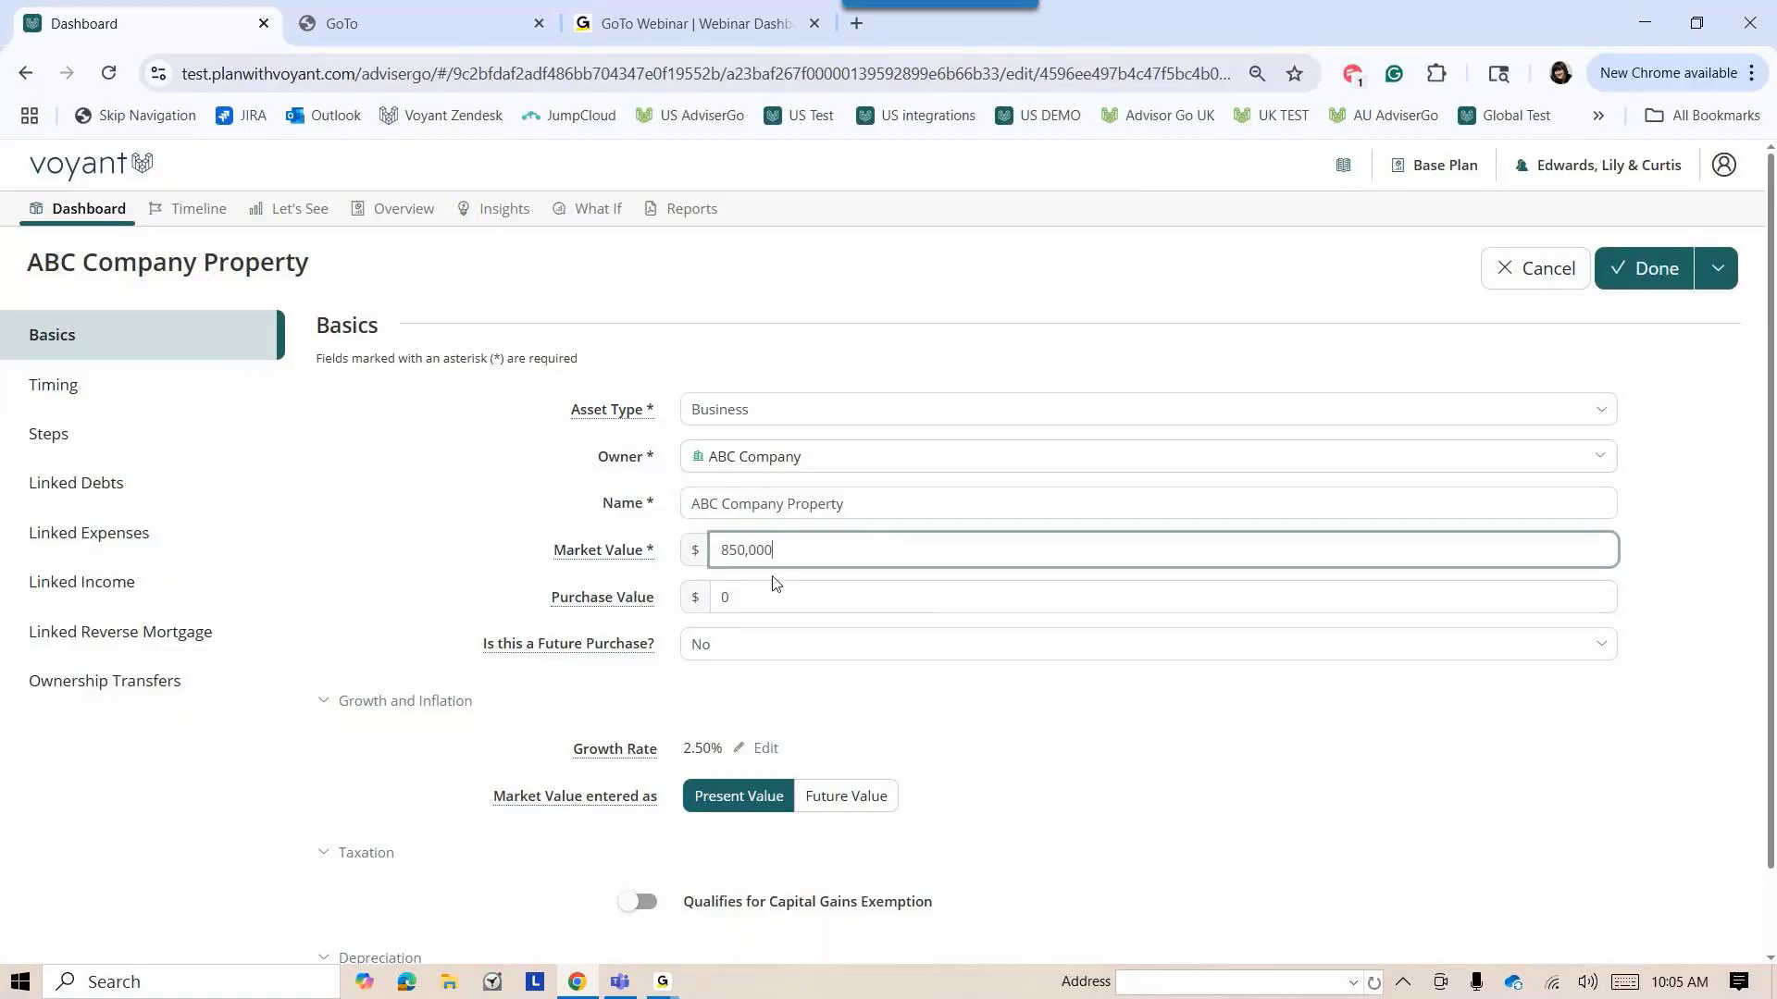
pyautogui.click(710, 585)
pyautogui.write('6500000')
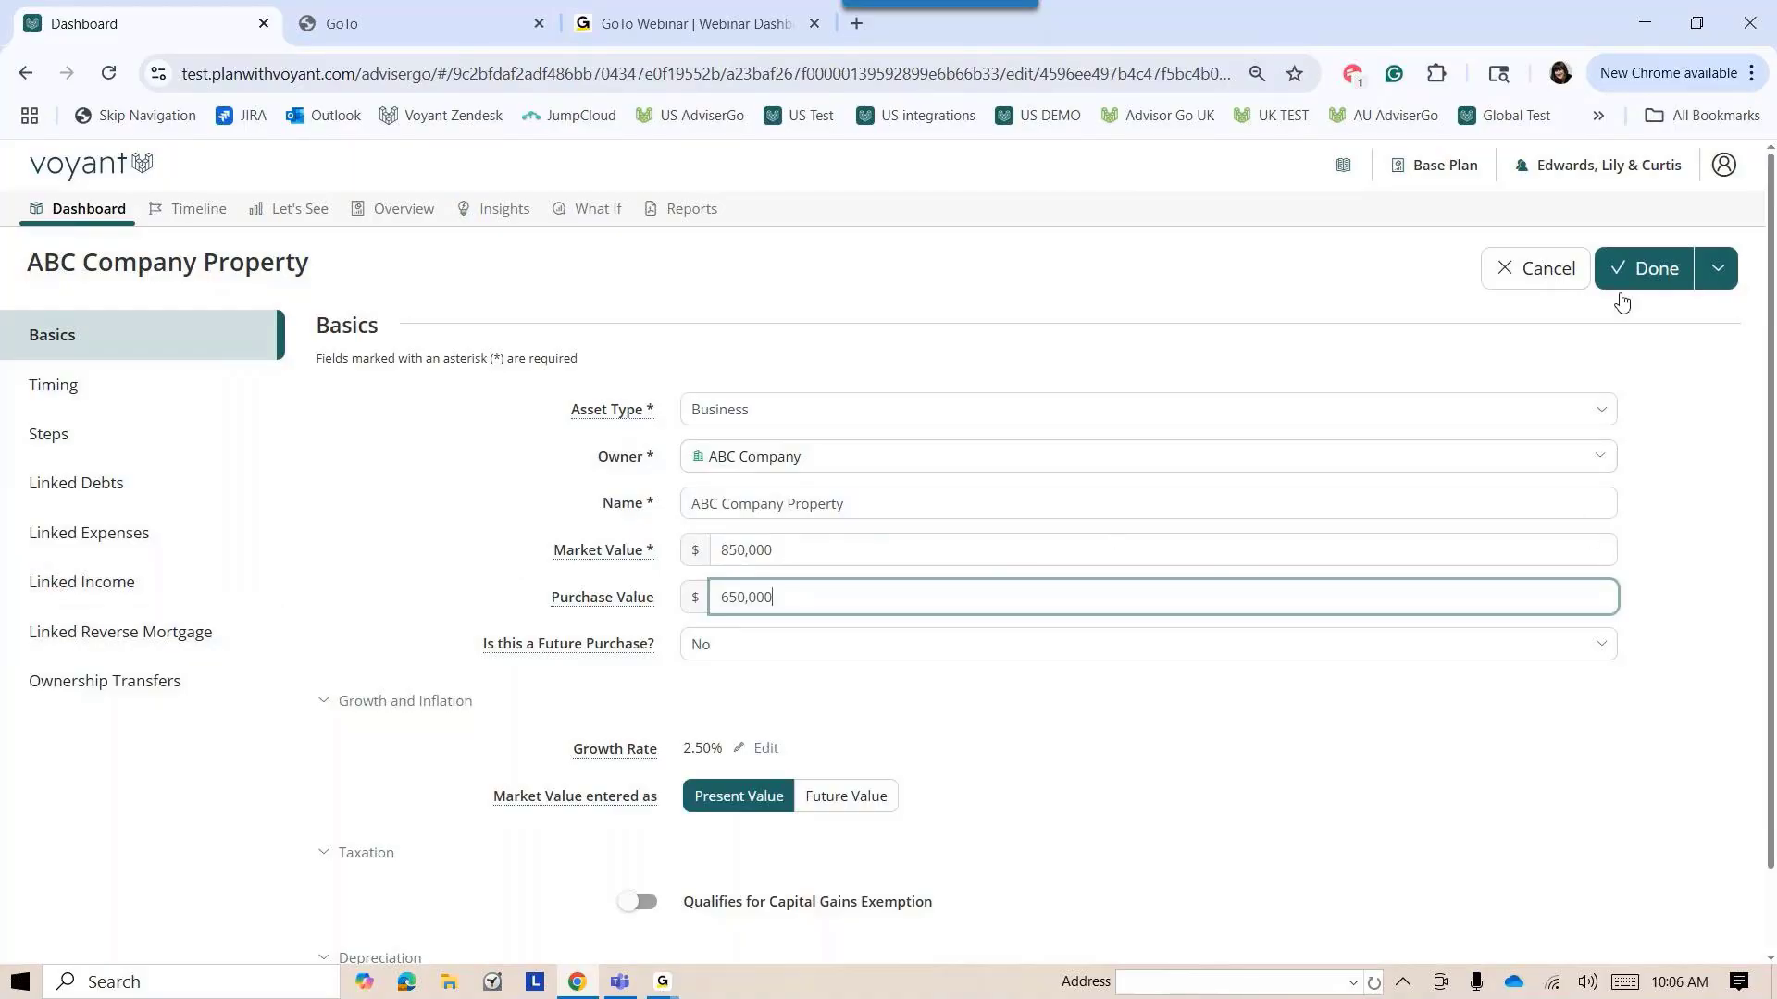
pyautogui.click(1650, 288)
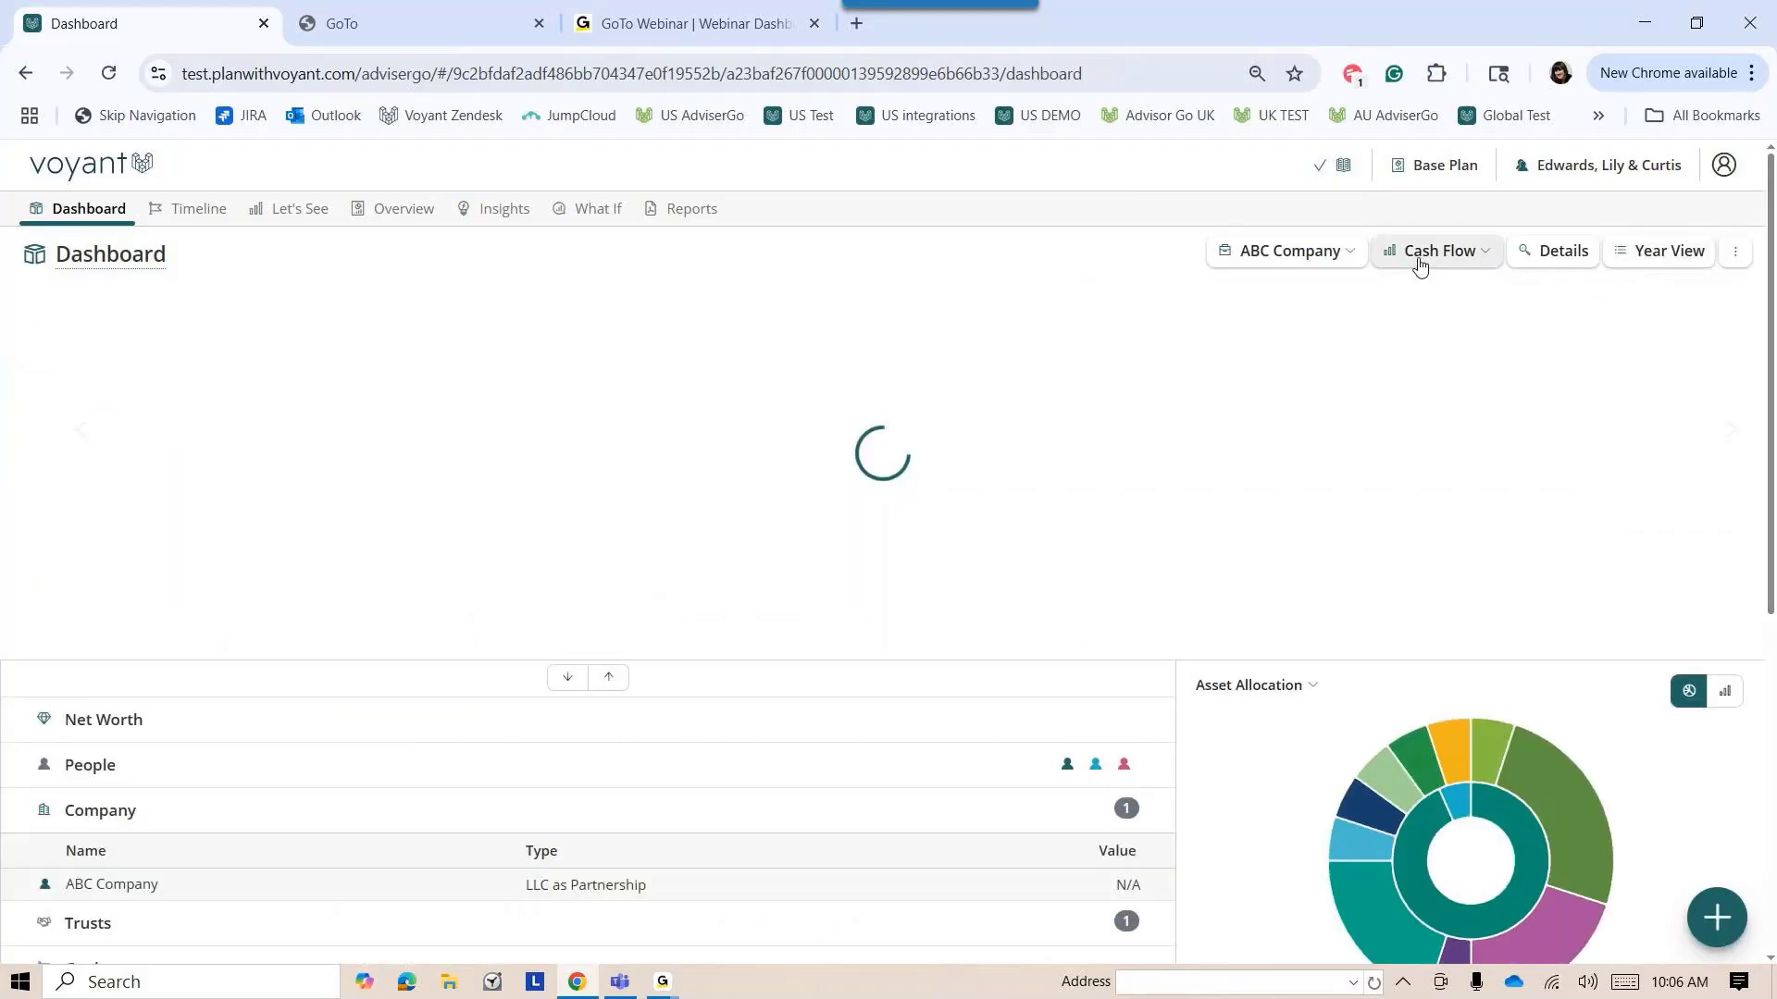
# Show ABC Company's assets chart with details and inspect the asset breakdown for 2040
pyautogui.click(1430, 259)
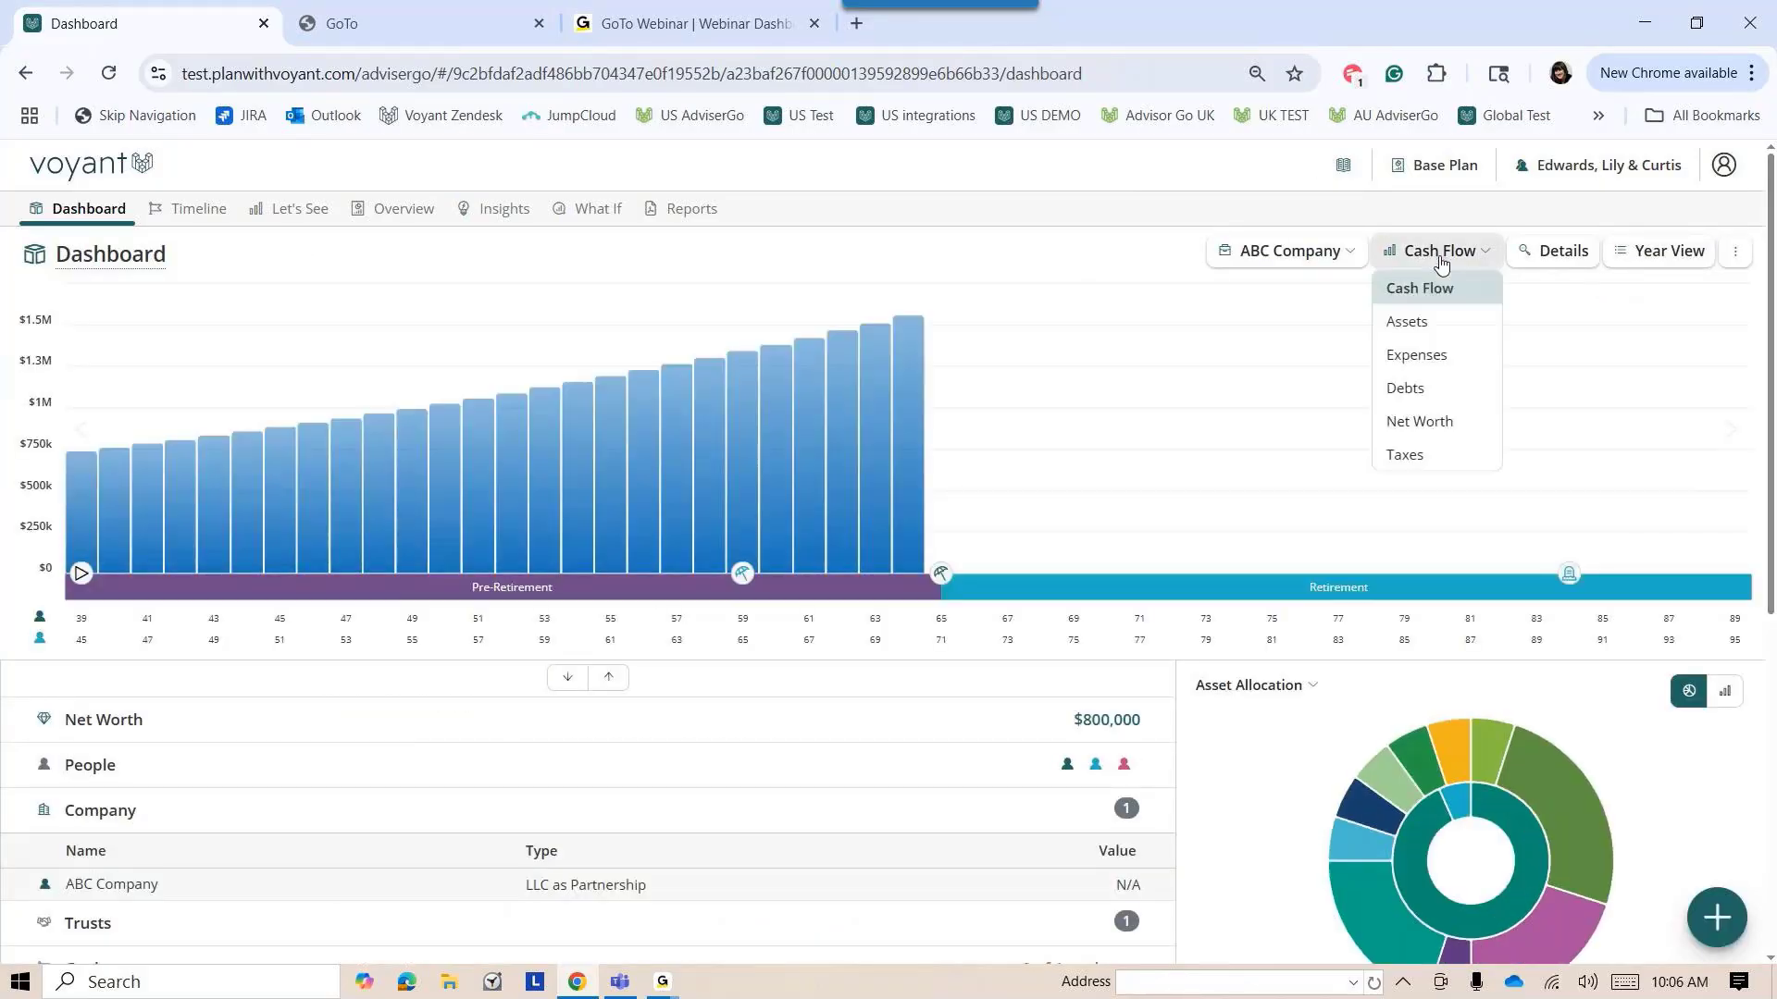
pyautogui.click(1432, 321)
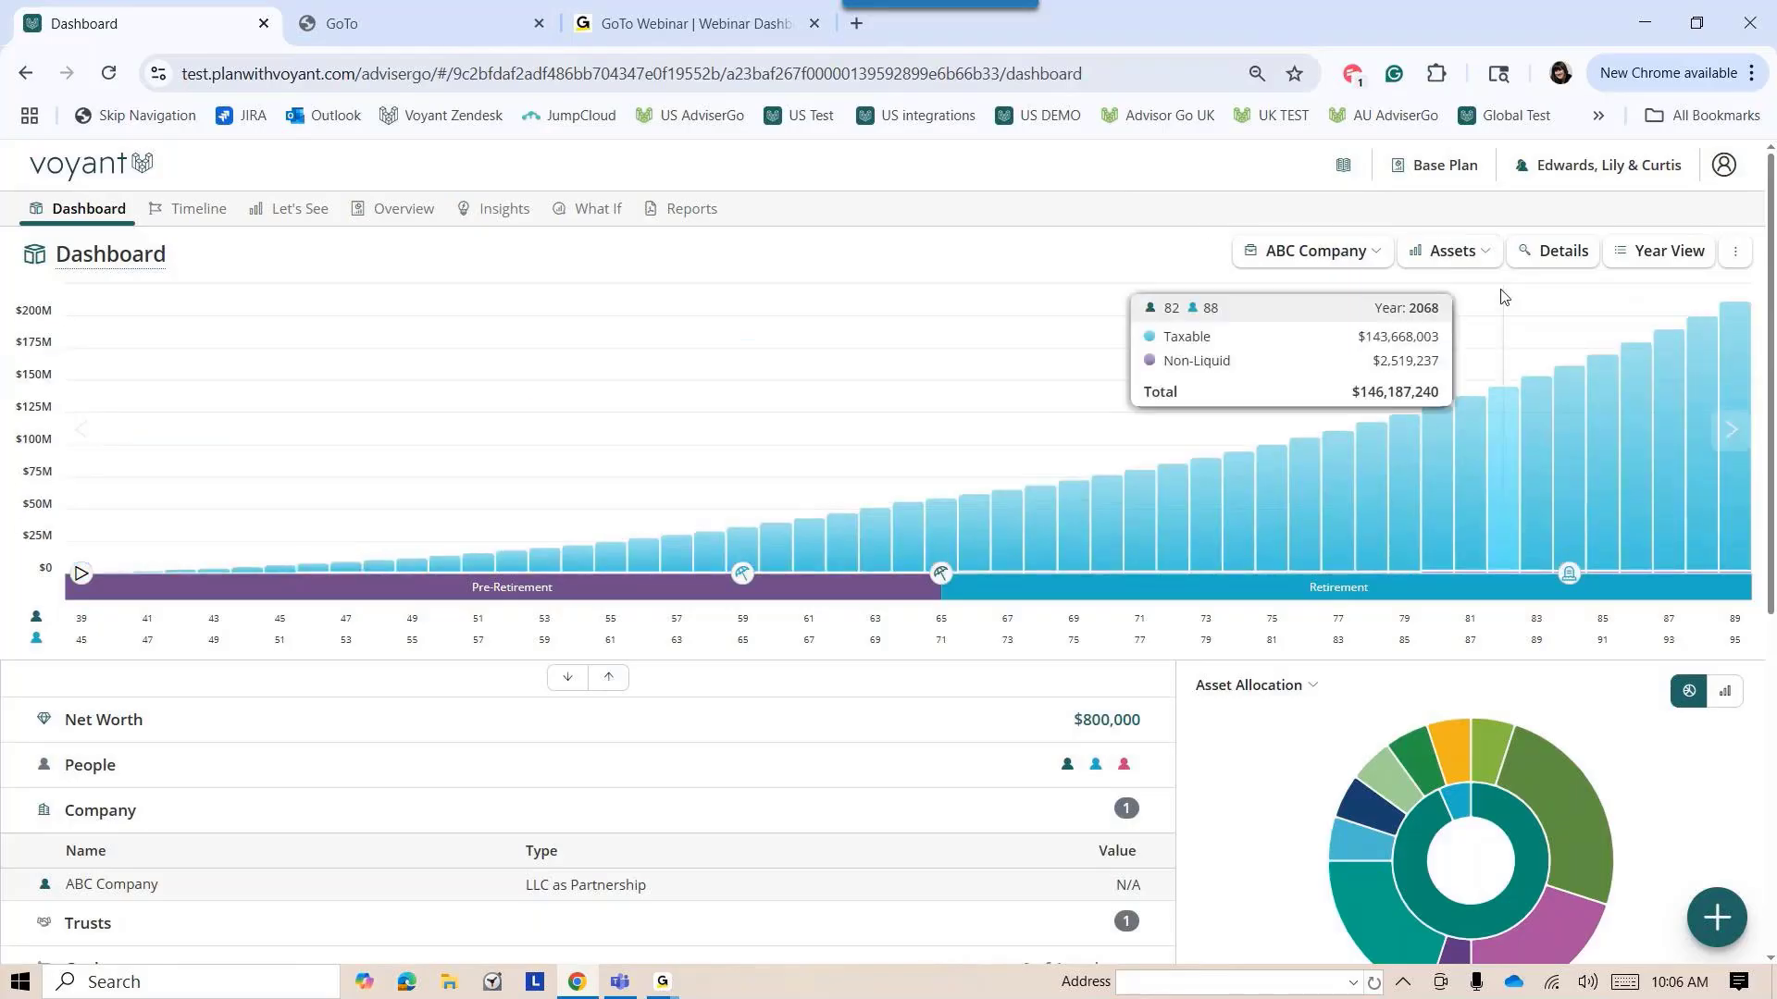
pyautogui.click(1558, 251)
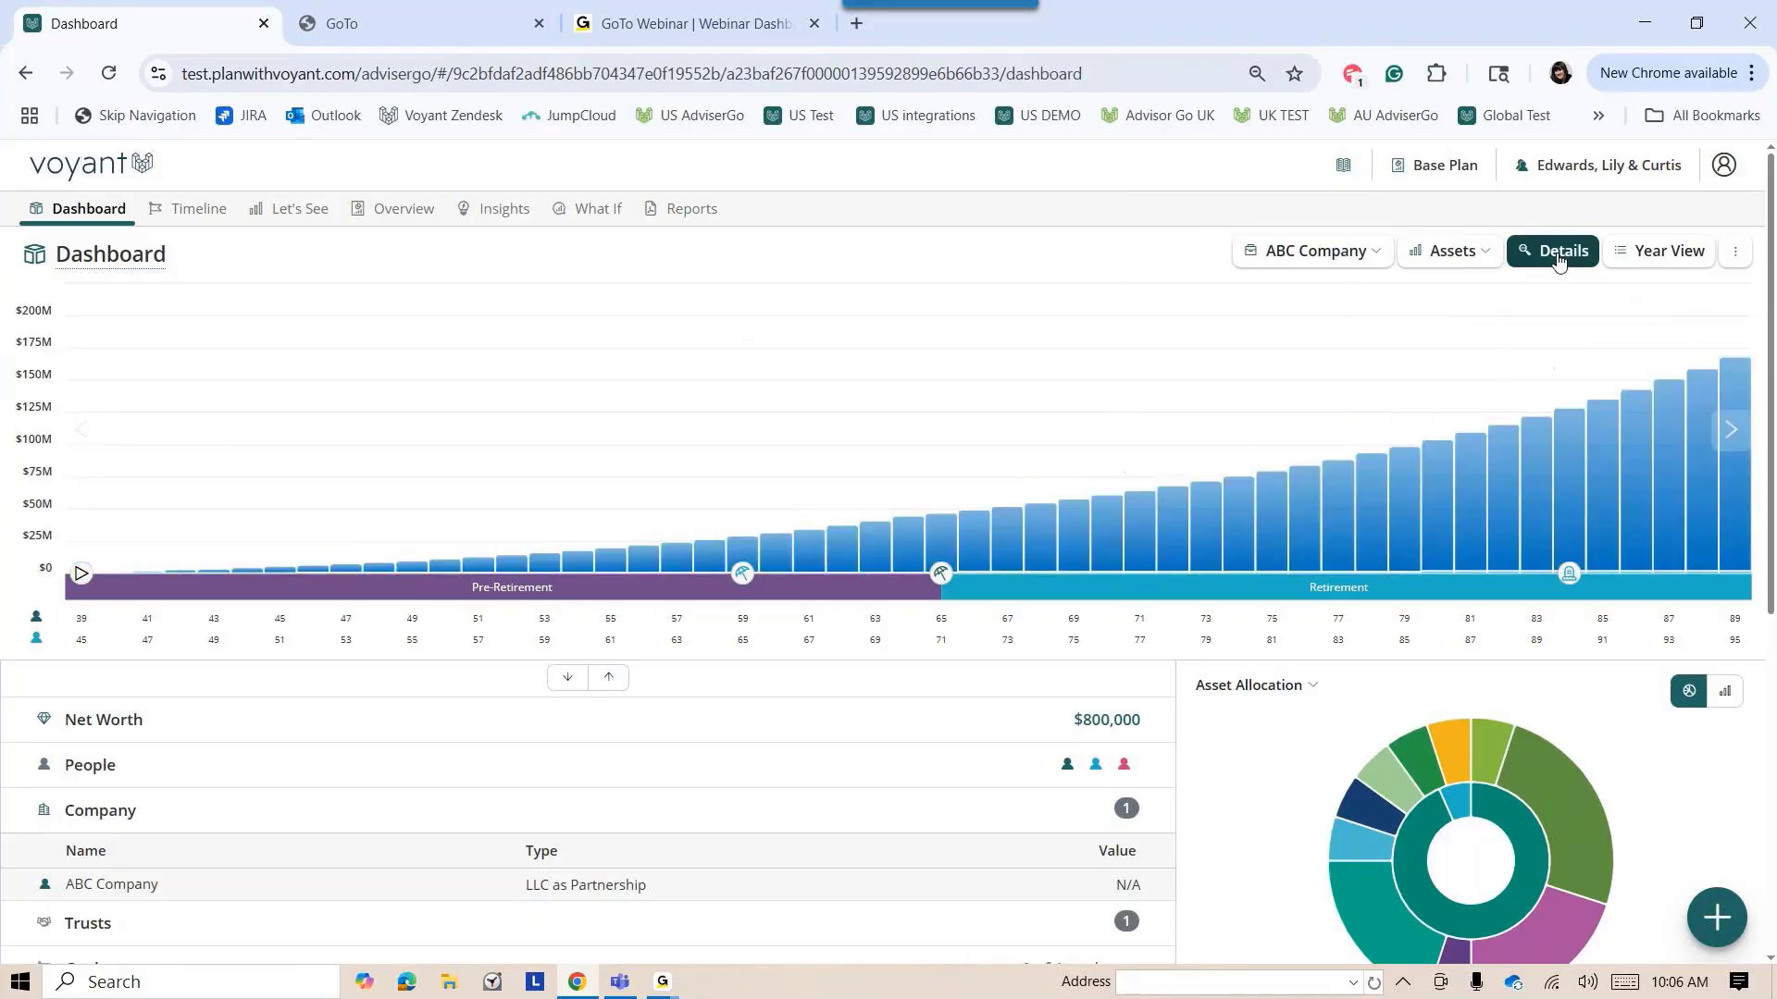
pyautogui.click(1464, 441)
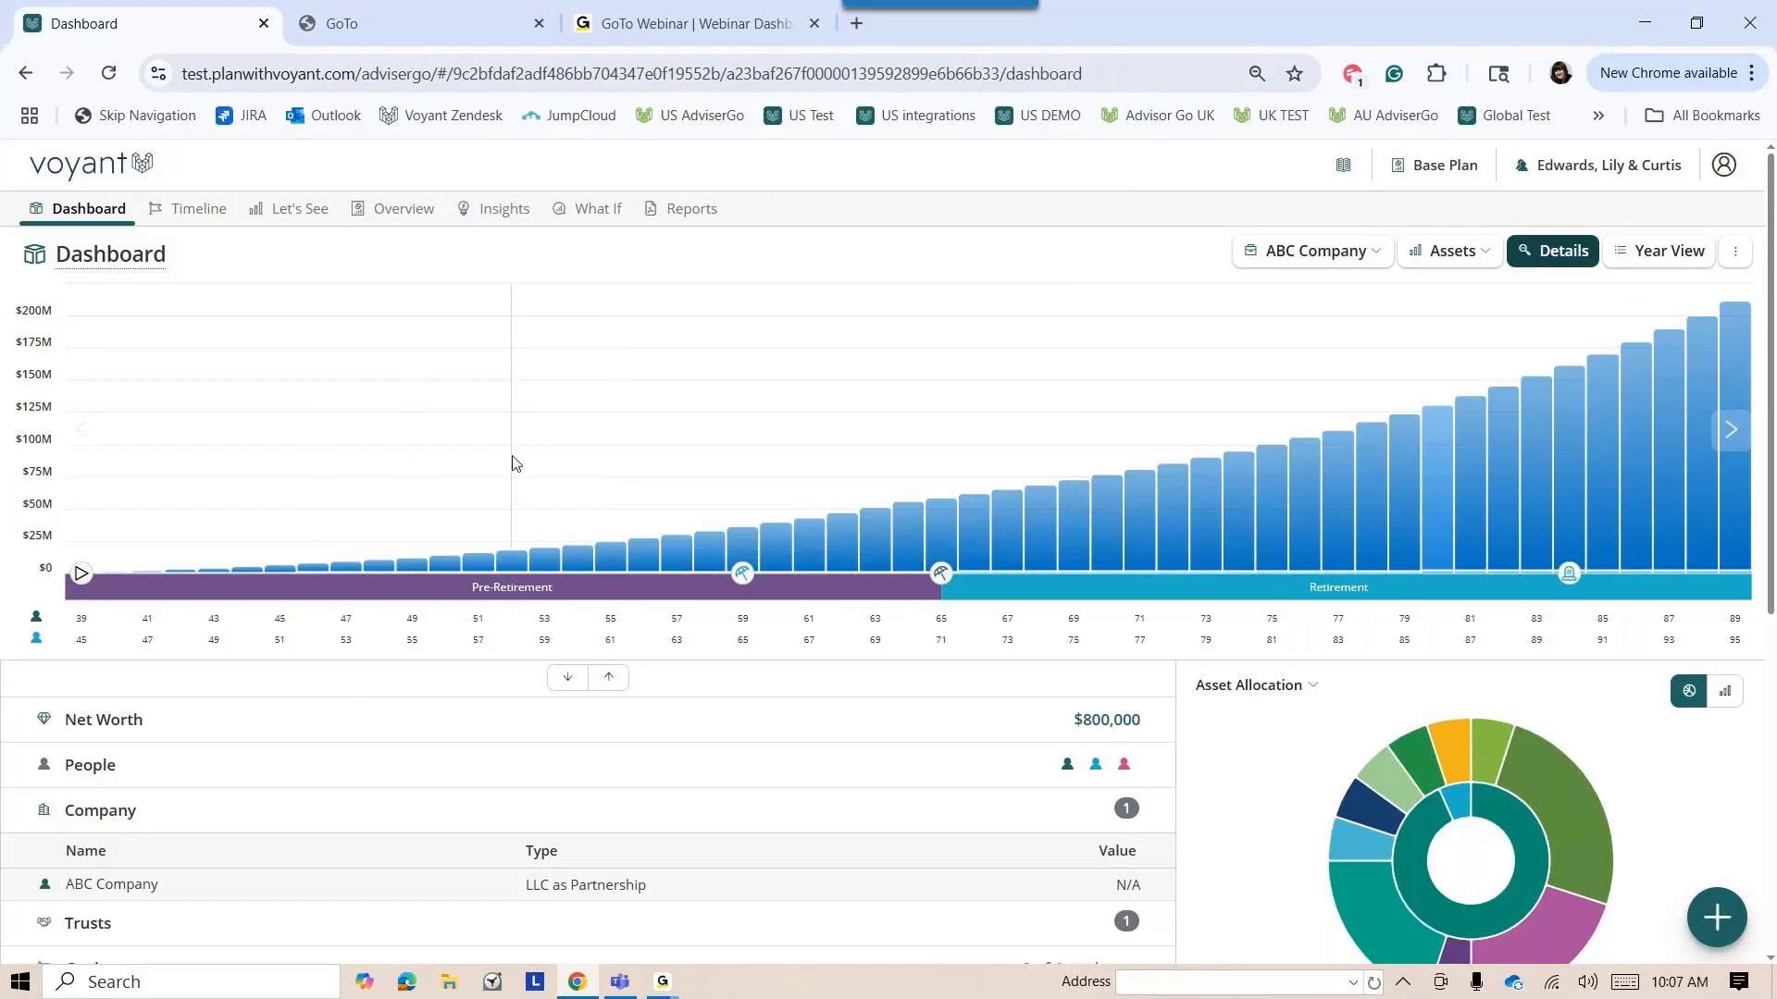
pyautogui.click(578, 467)
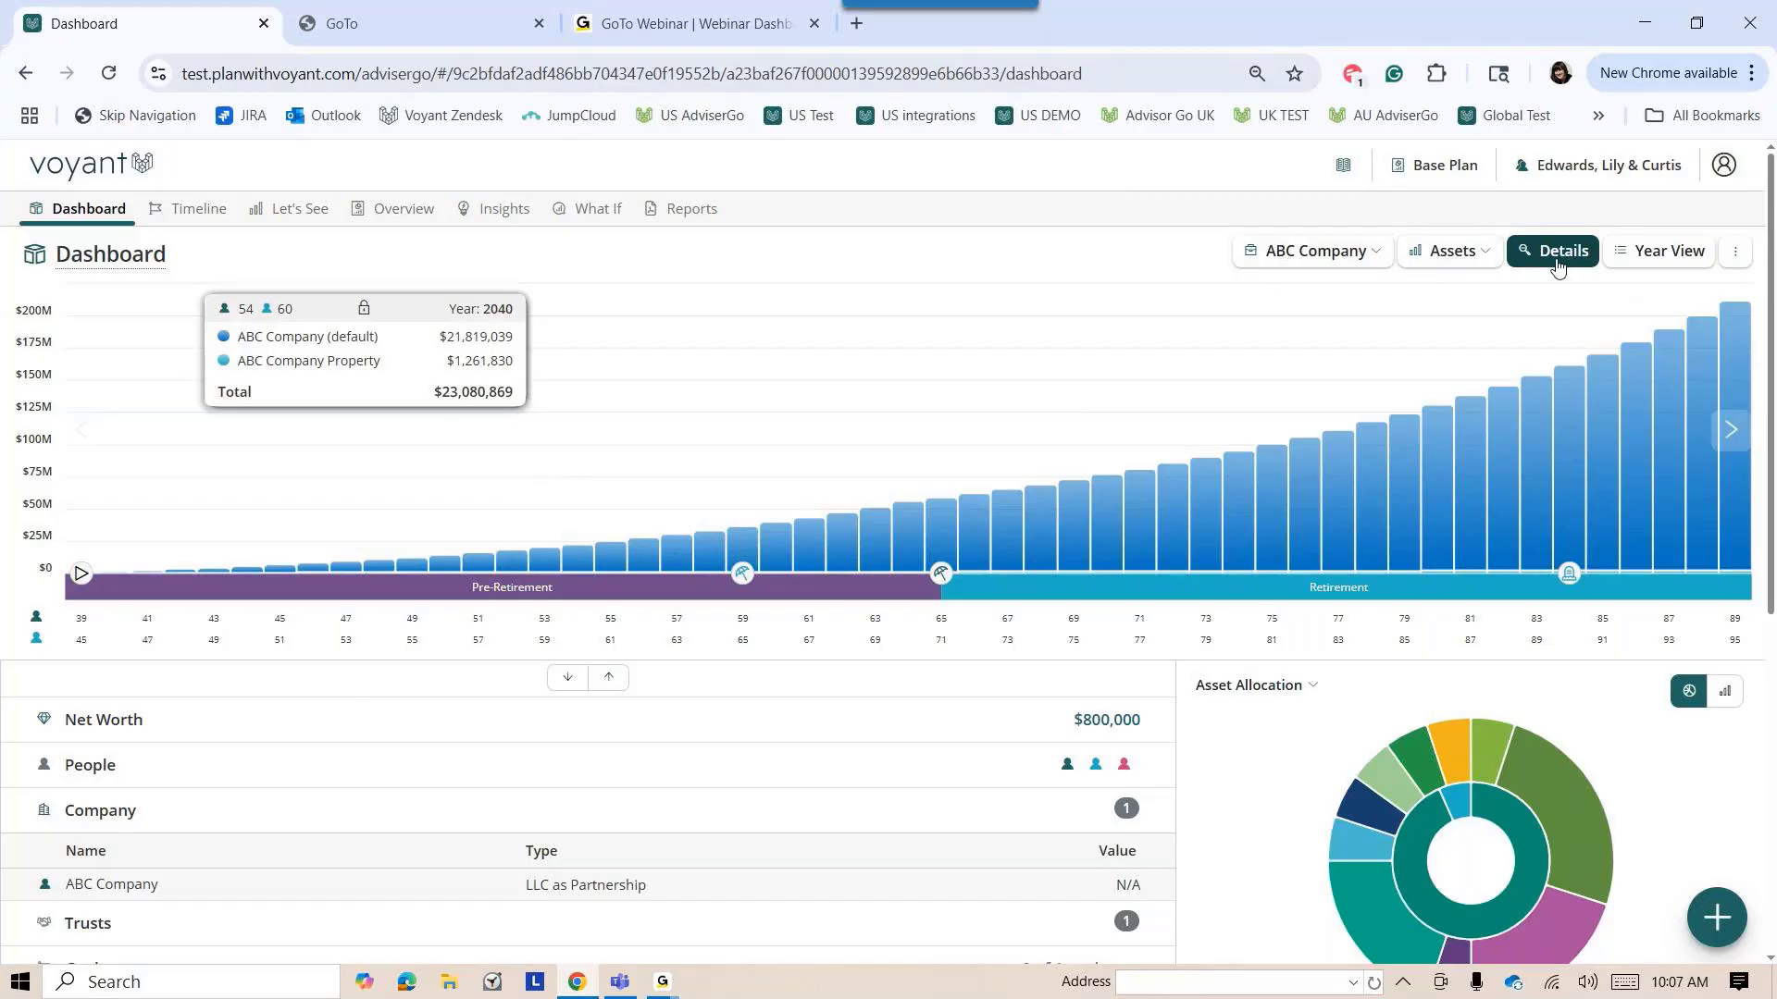
# Examine ABC Company's property value and equity in the Year View for 2025 and 2052, and return to the dashboard
pyautogui.click(1678, 263)
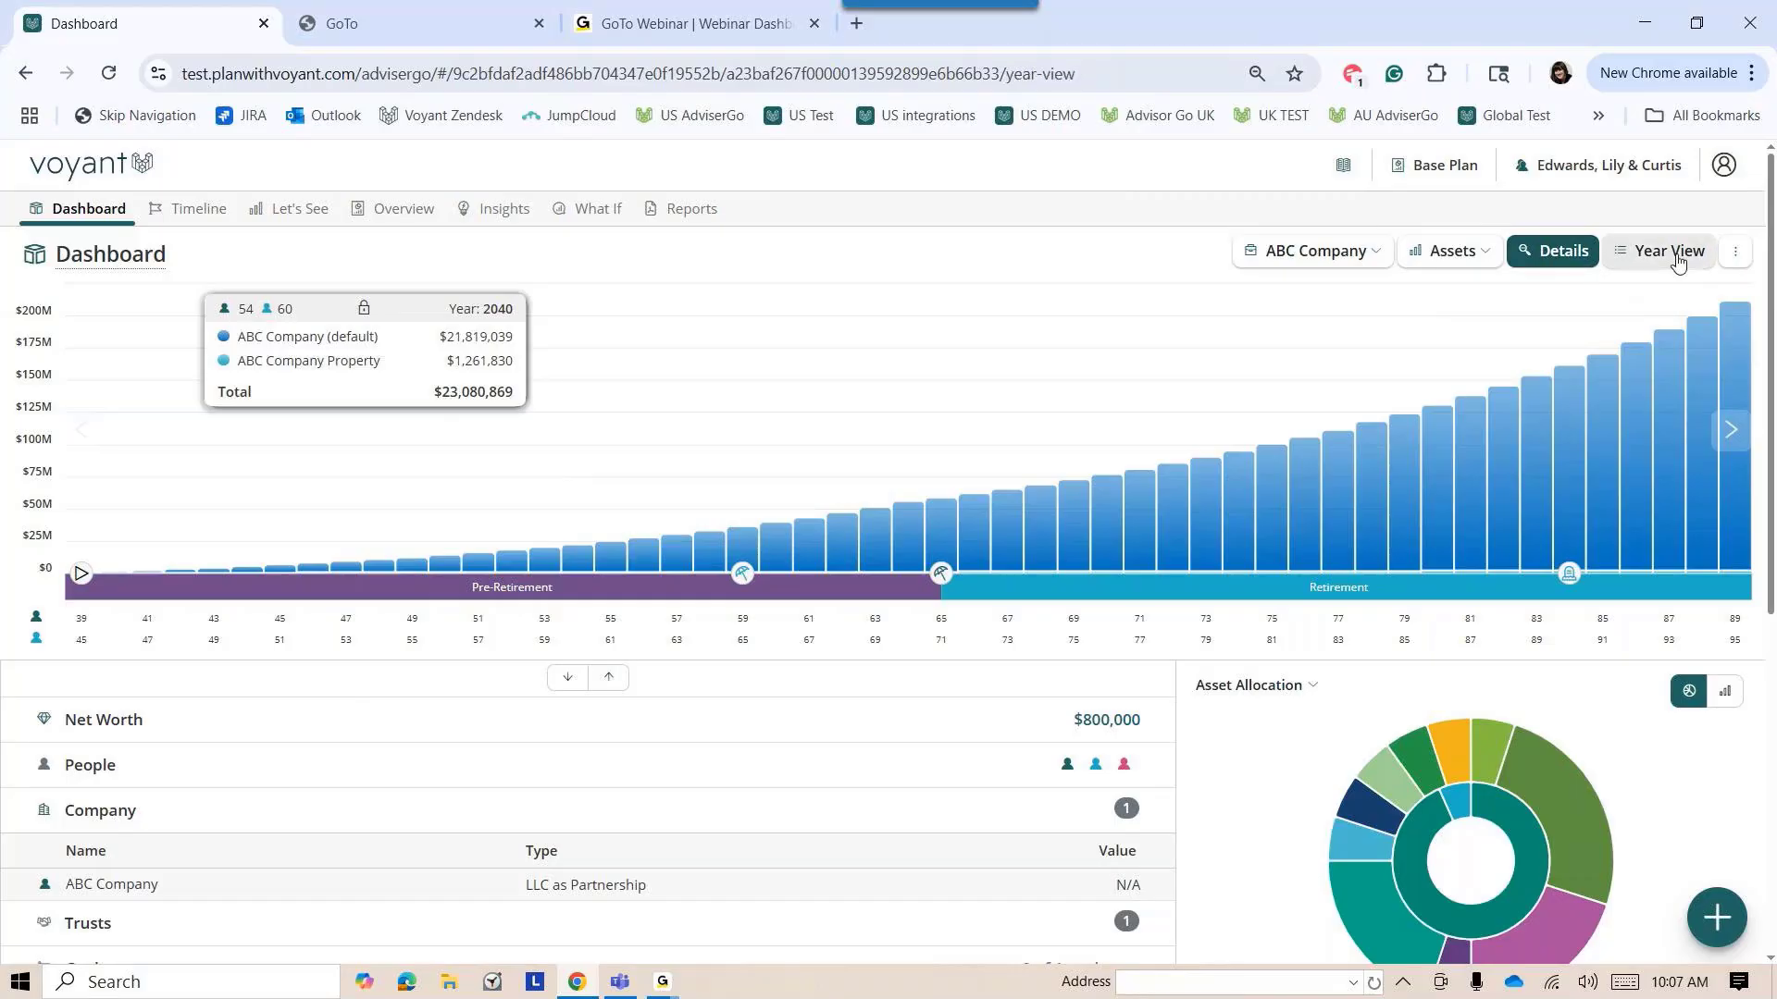
pyautogui.click(902, 622)
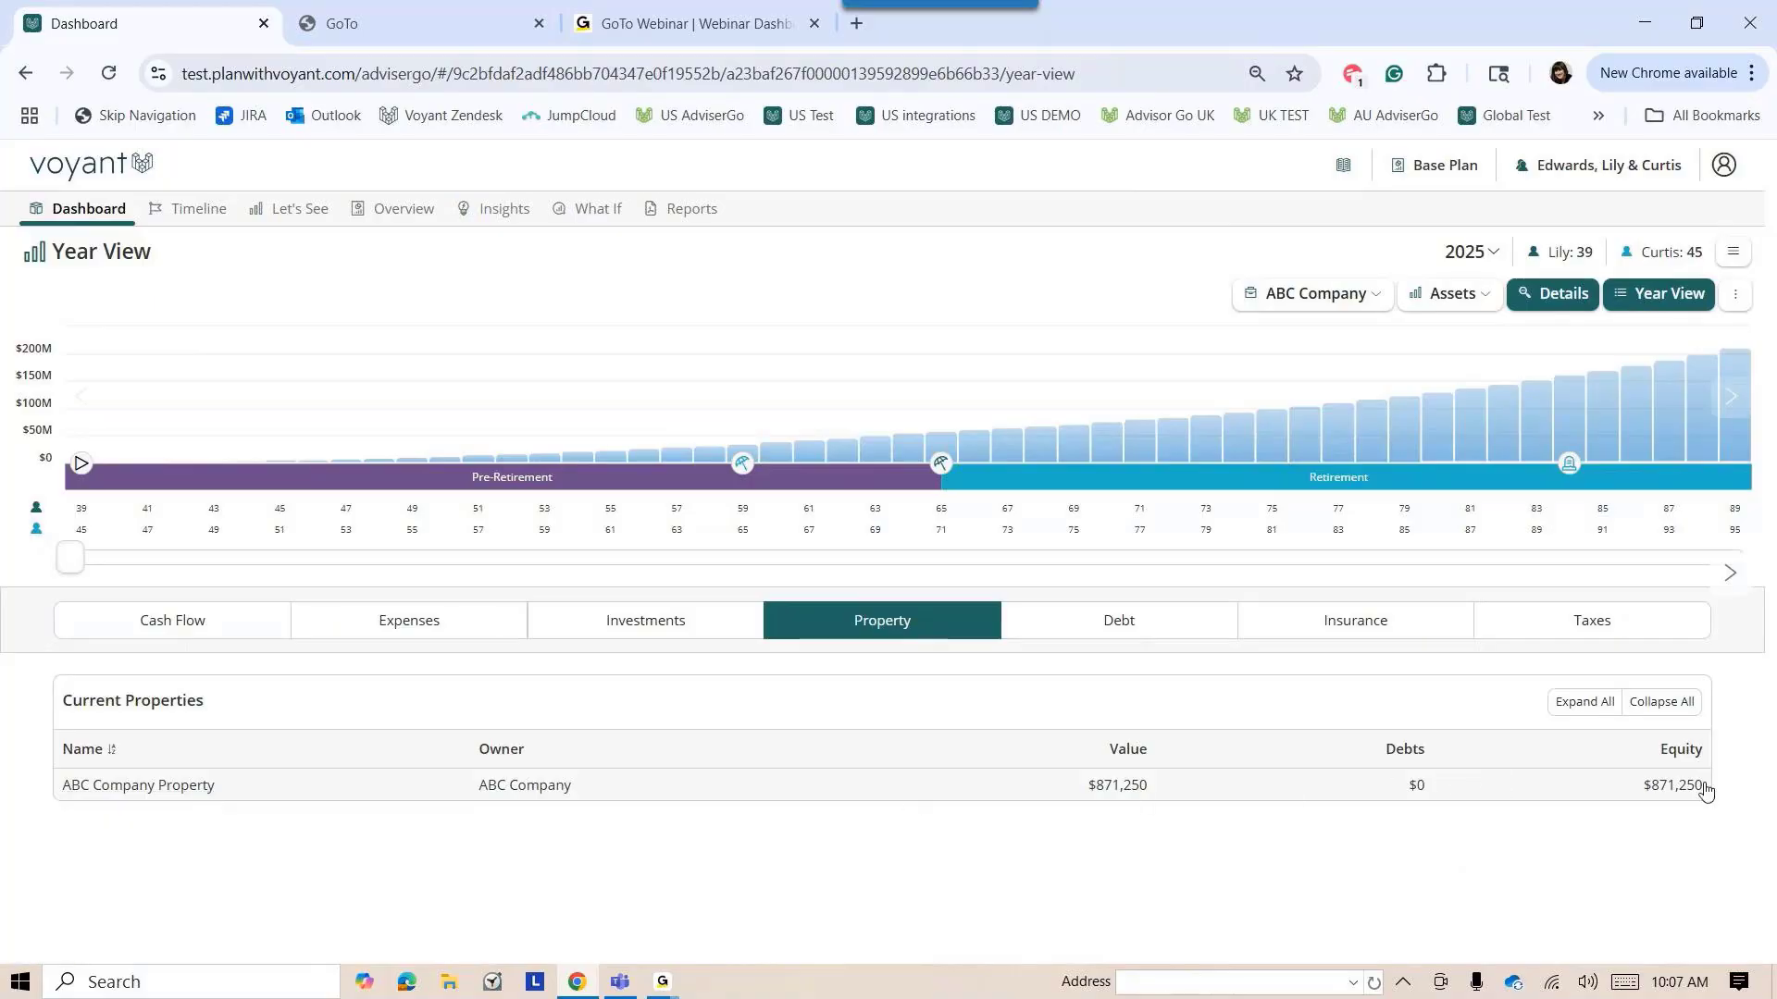
pyautogui.moveTo(71, 557); pyautogui.dragTo(969, 576)
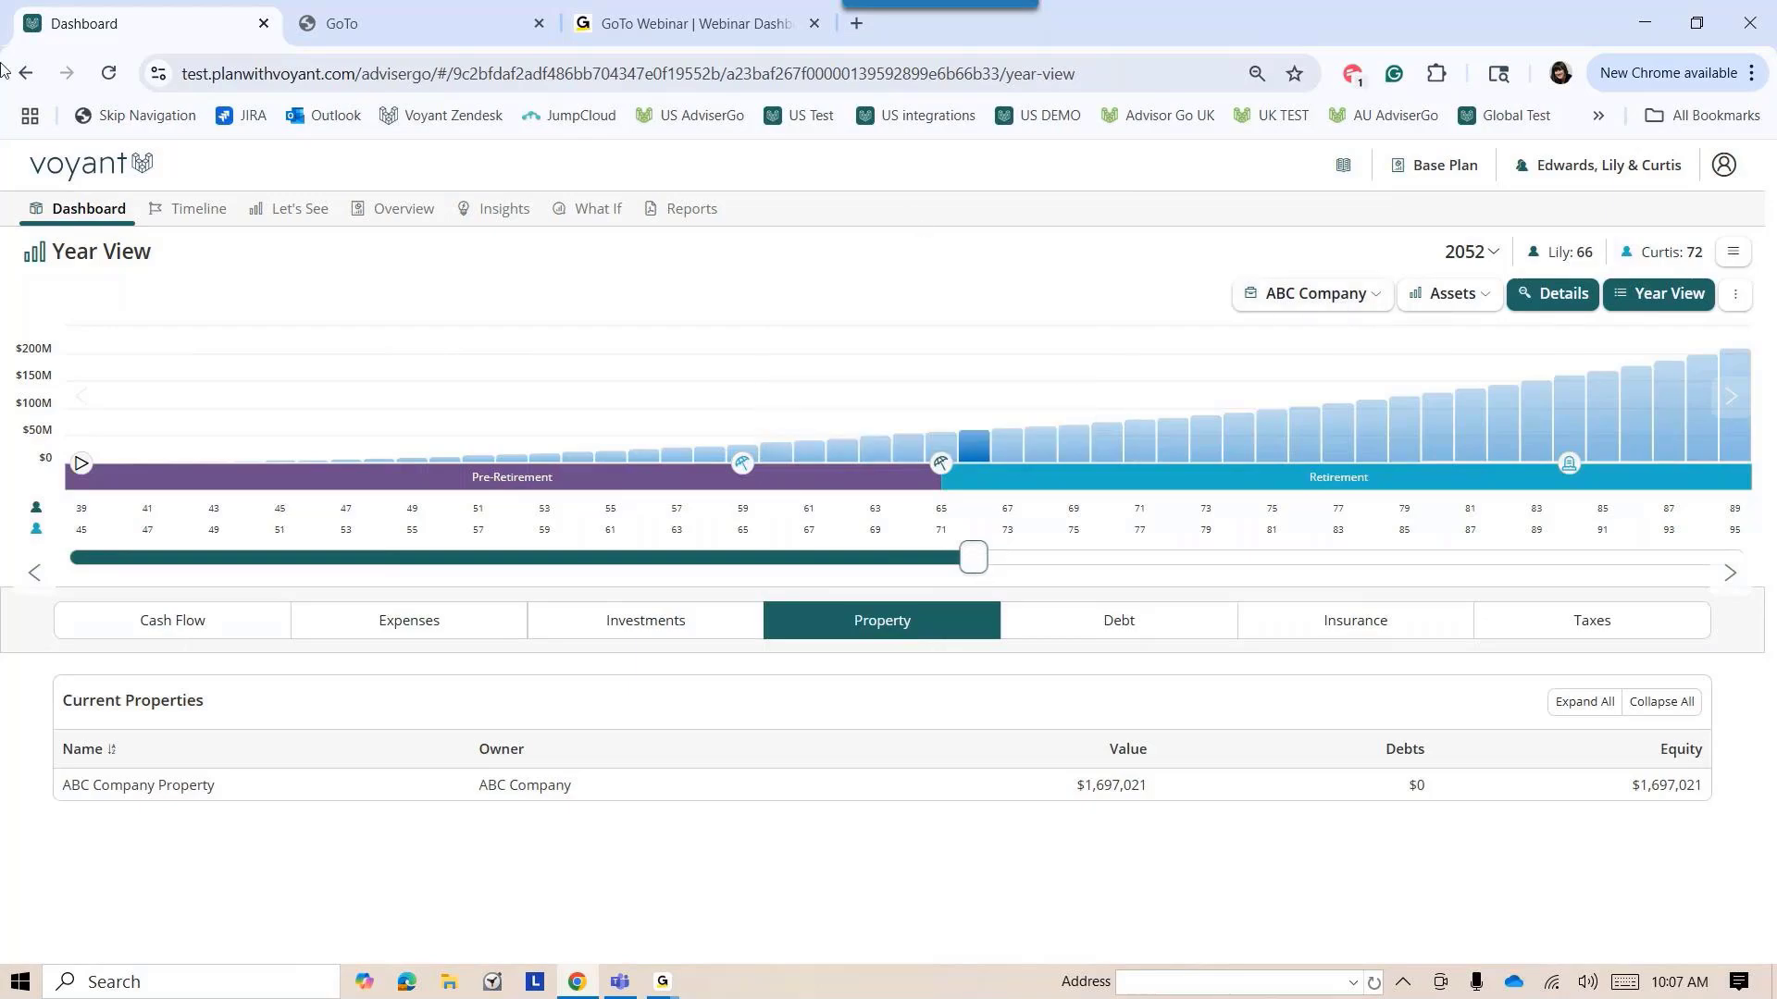
pyautogui.click(74, 214)
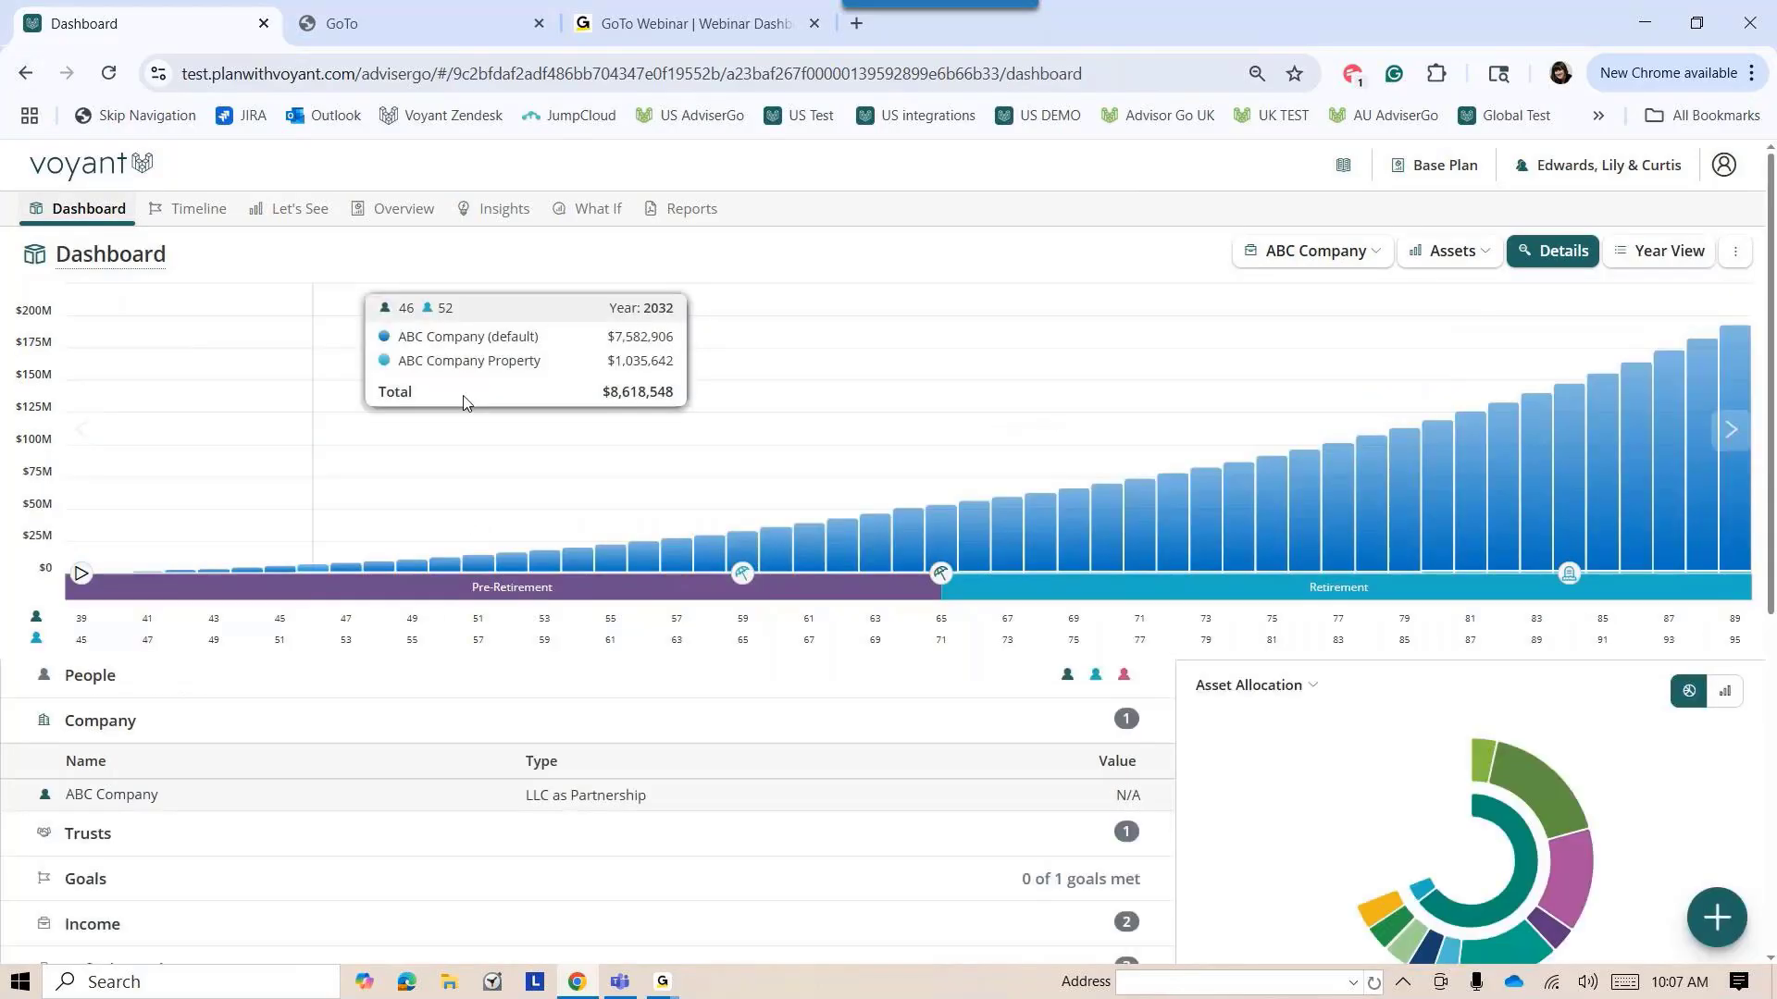
# Start a new Term Life insurance policy and make ABC Company its policy owner
pyautogui.click(1723, 912)
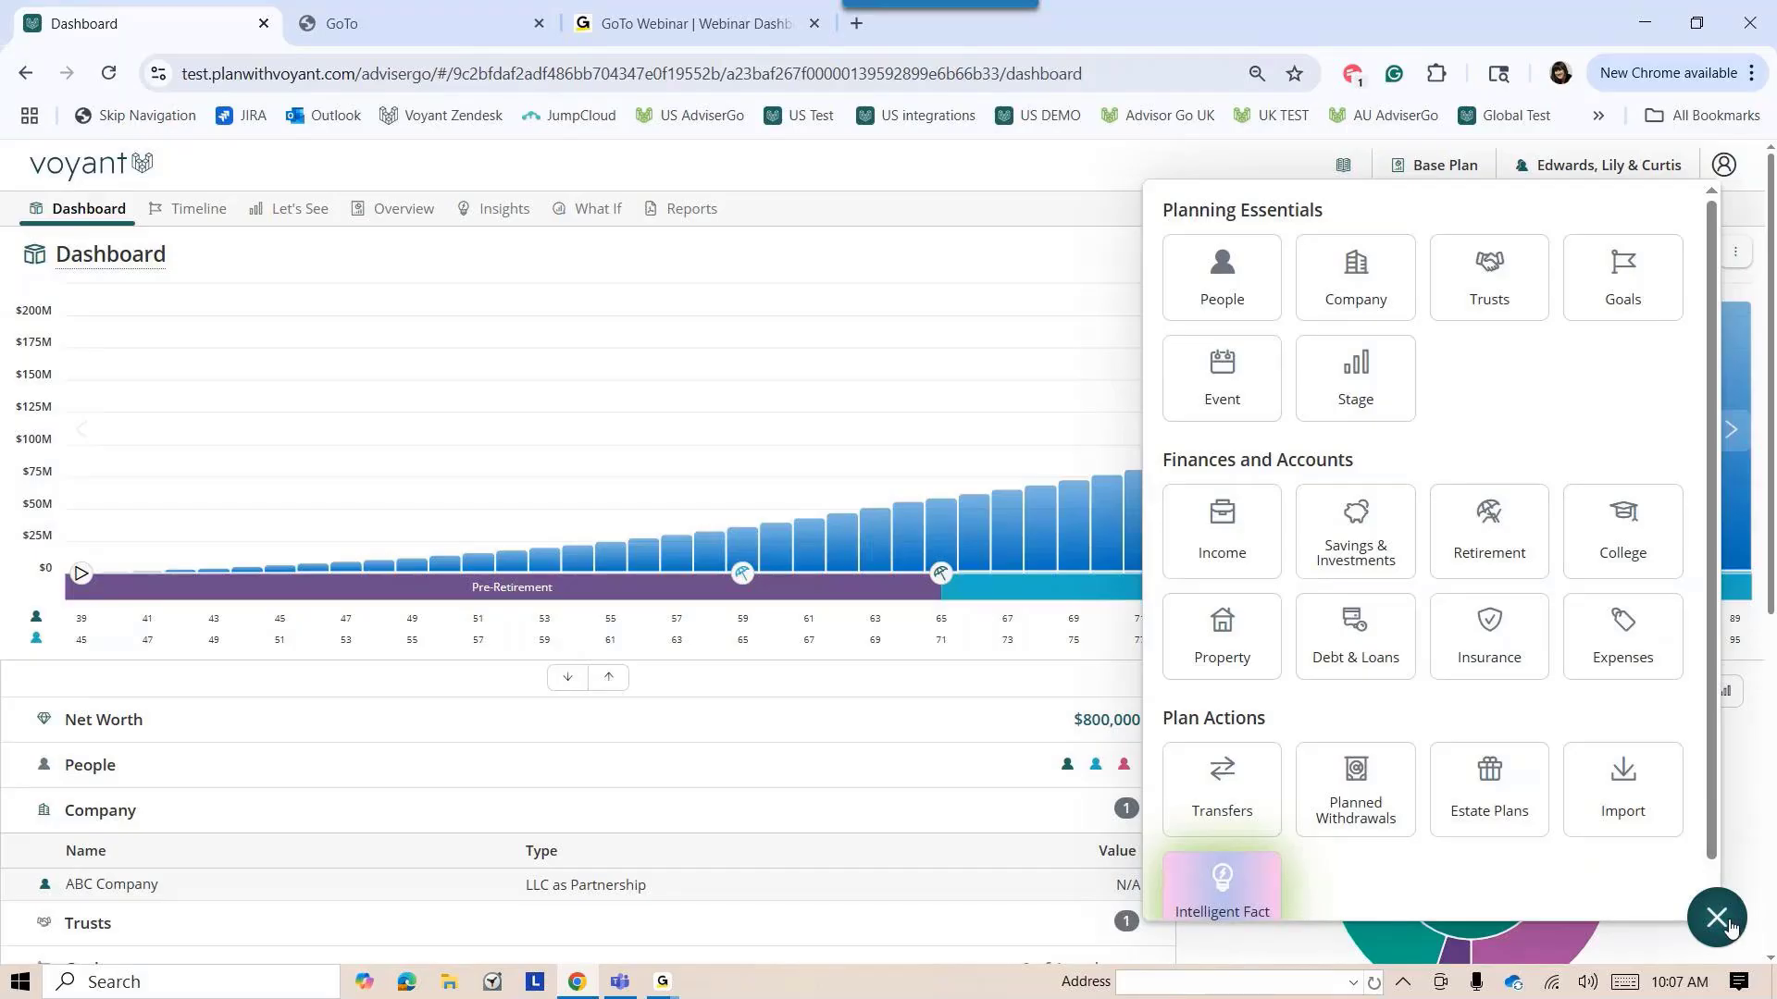
pyautogui.click(1499, 648)
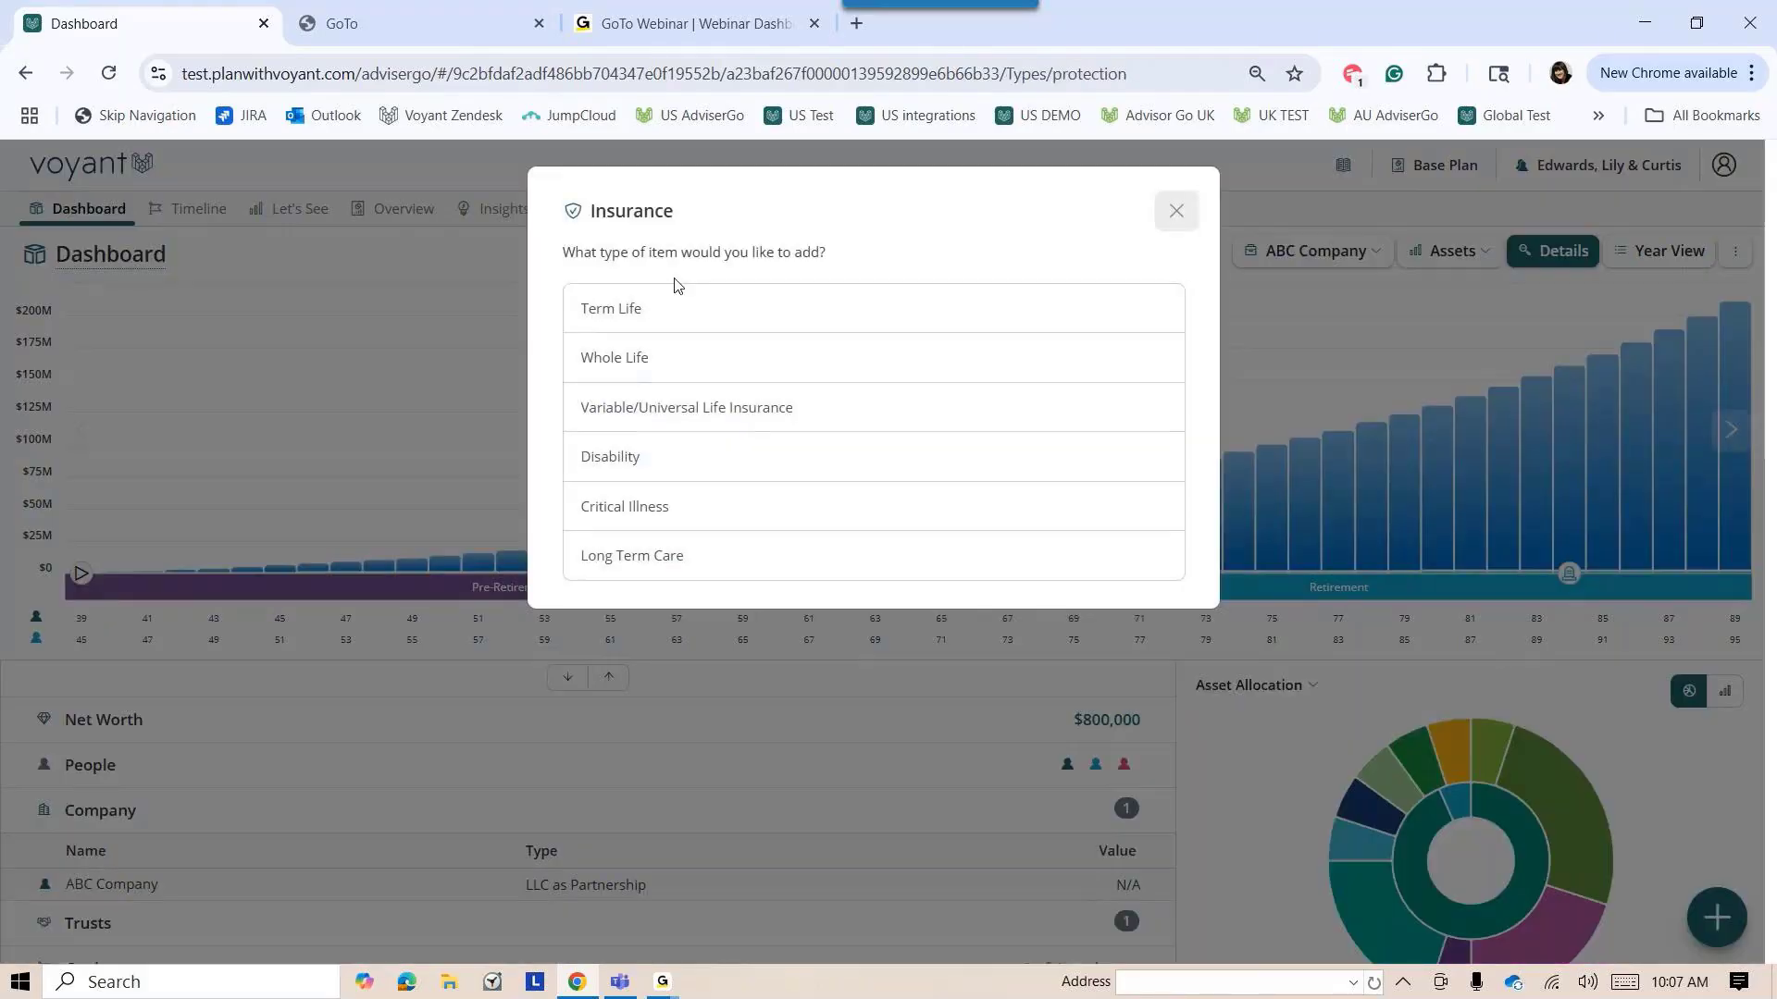
pyautogui.click(755, 326)
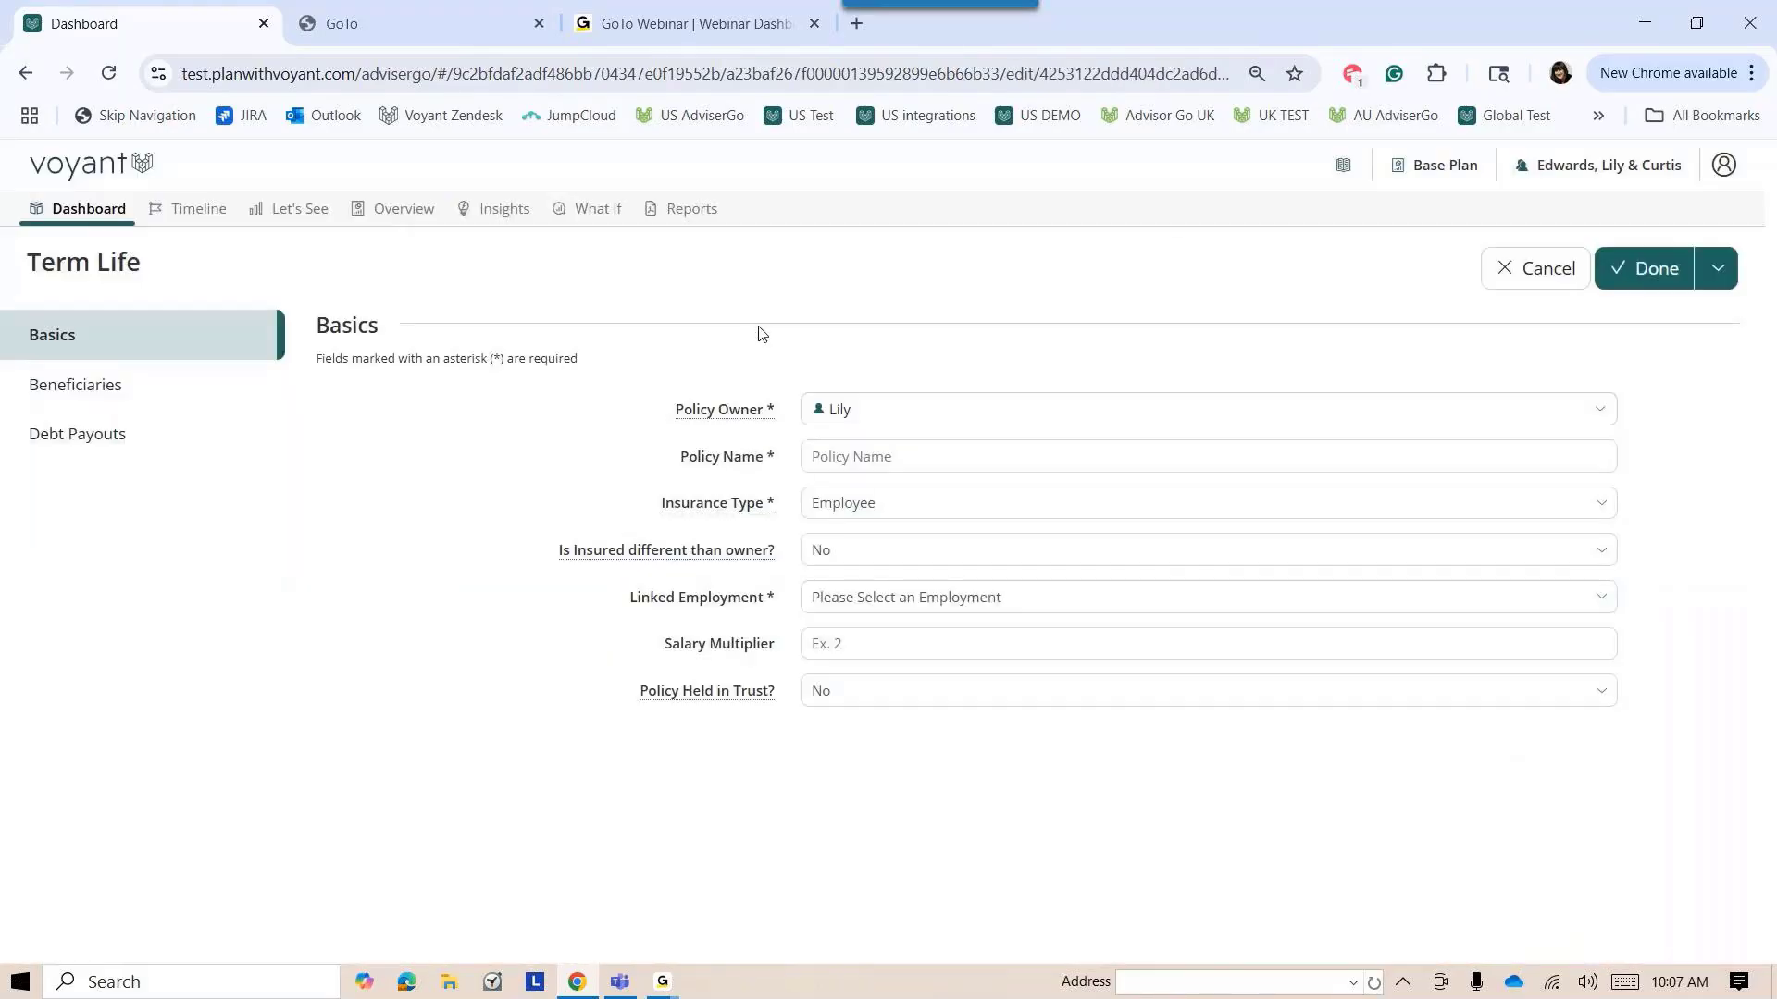
pyautogui.click(898, 433)
pyautogui.click(871, 550)
# Name the policy "Busines Policy on" followed by the first-listed client's first name, and set the insurance type to Personal
pyautogui.click(895, 466)
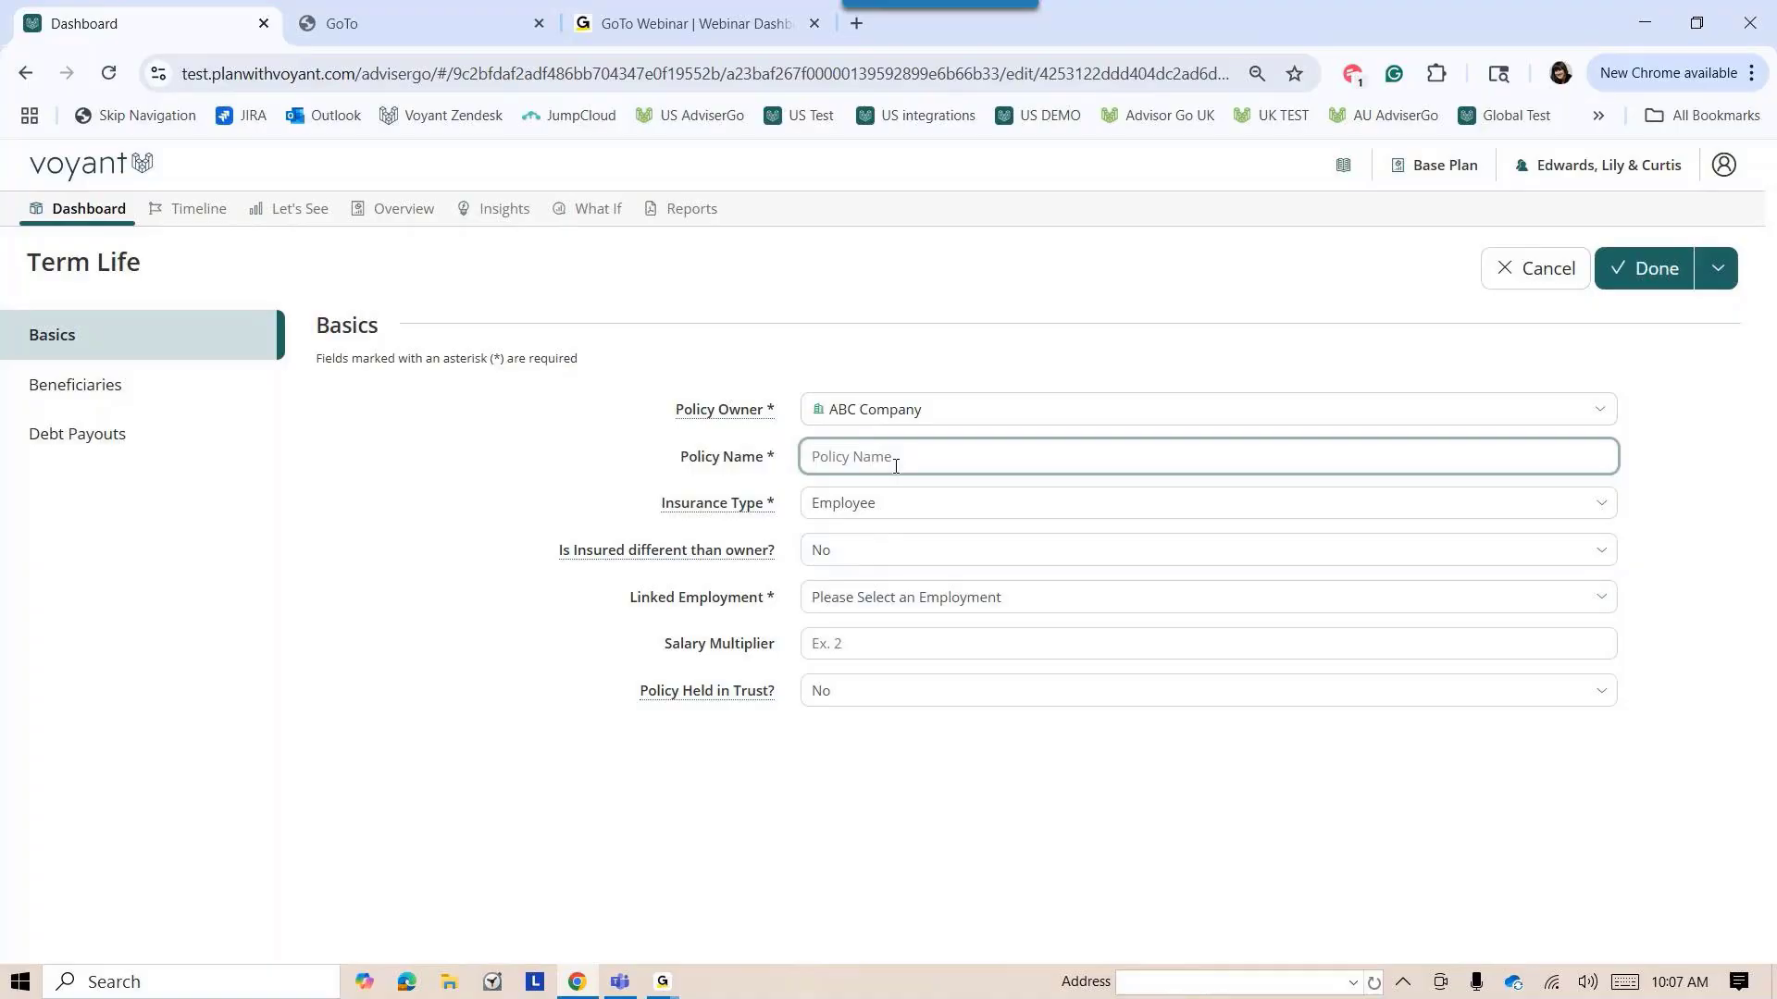
pyautogui.write('Busines')
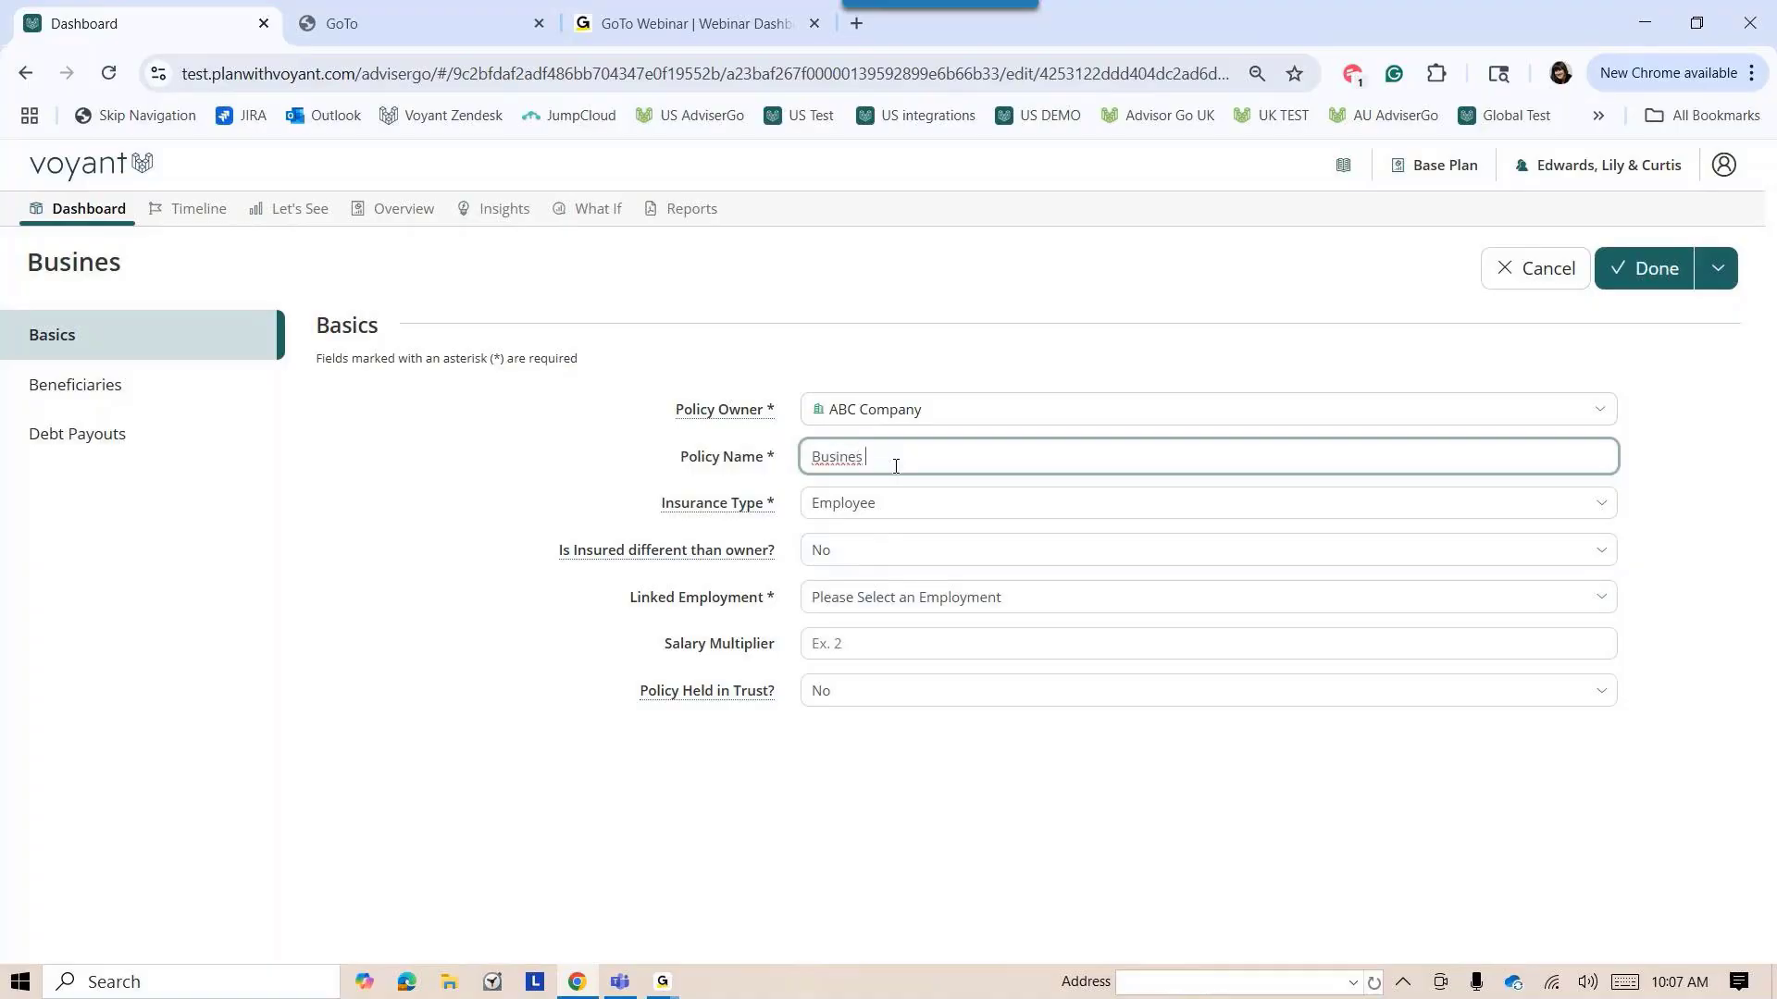
pyautogui.write(' Policy on Lily')
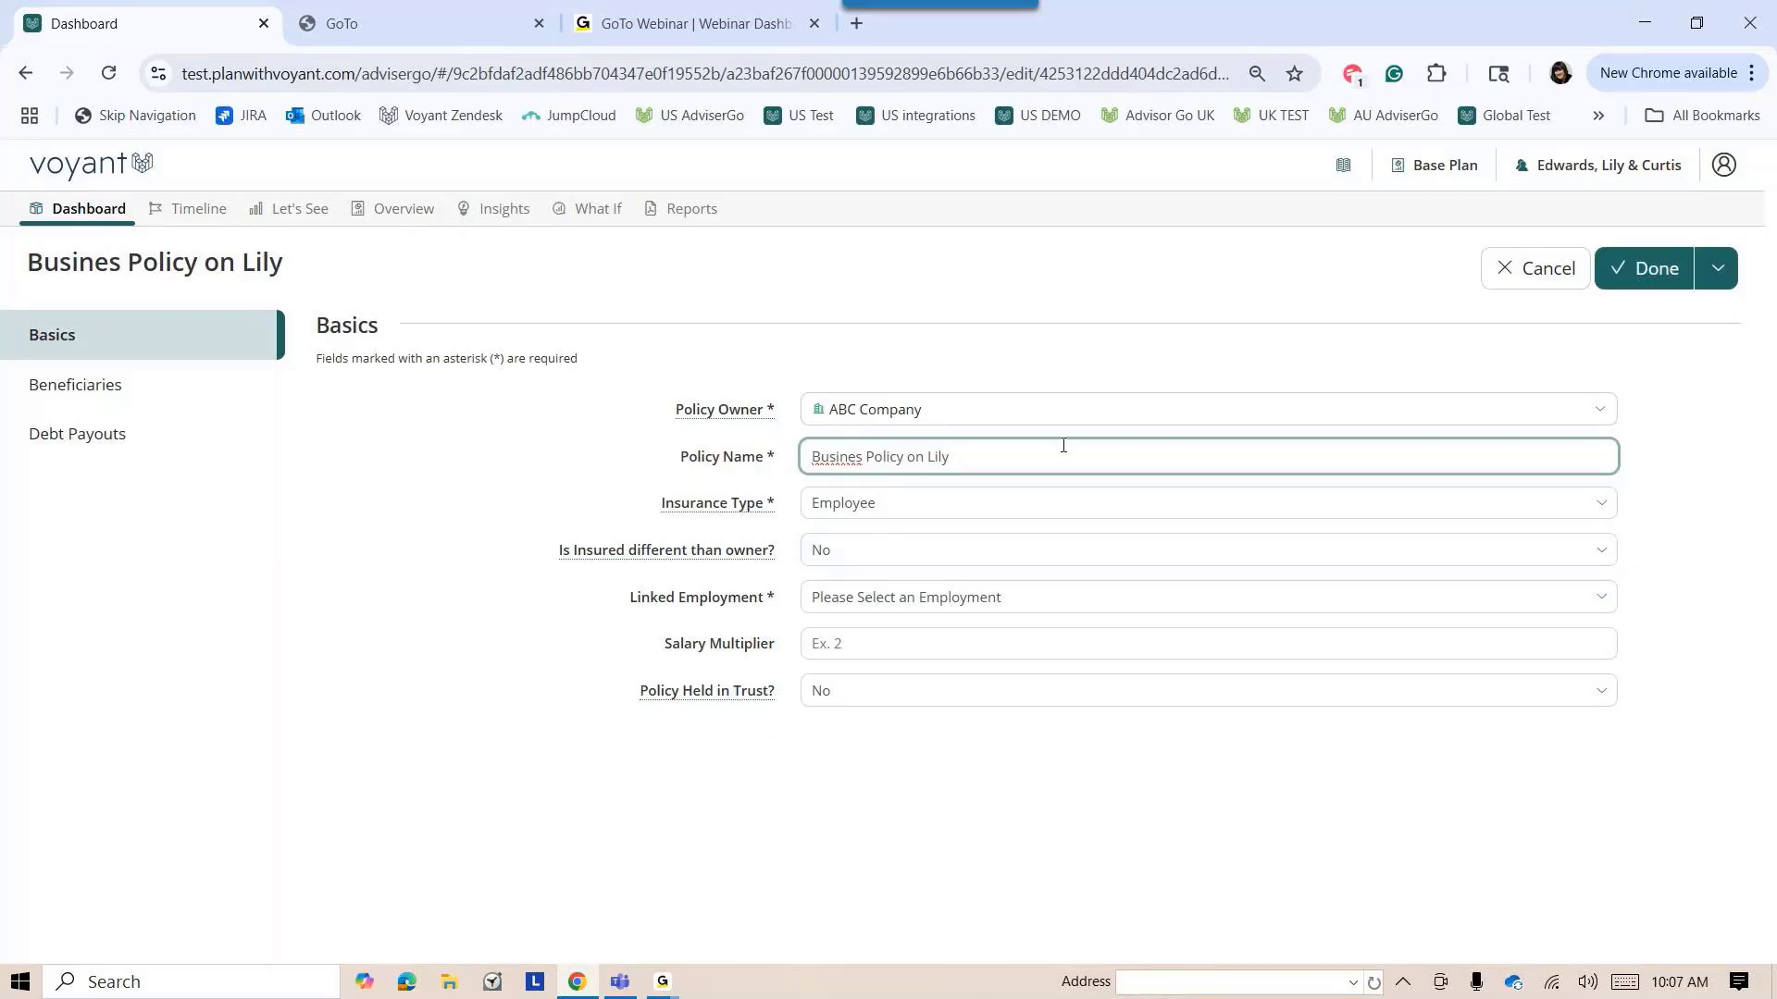
pyautogui.click(952, 503)
pyautogui.click(885, 574)
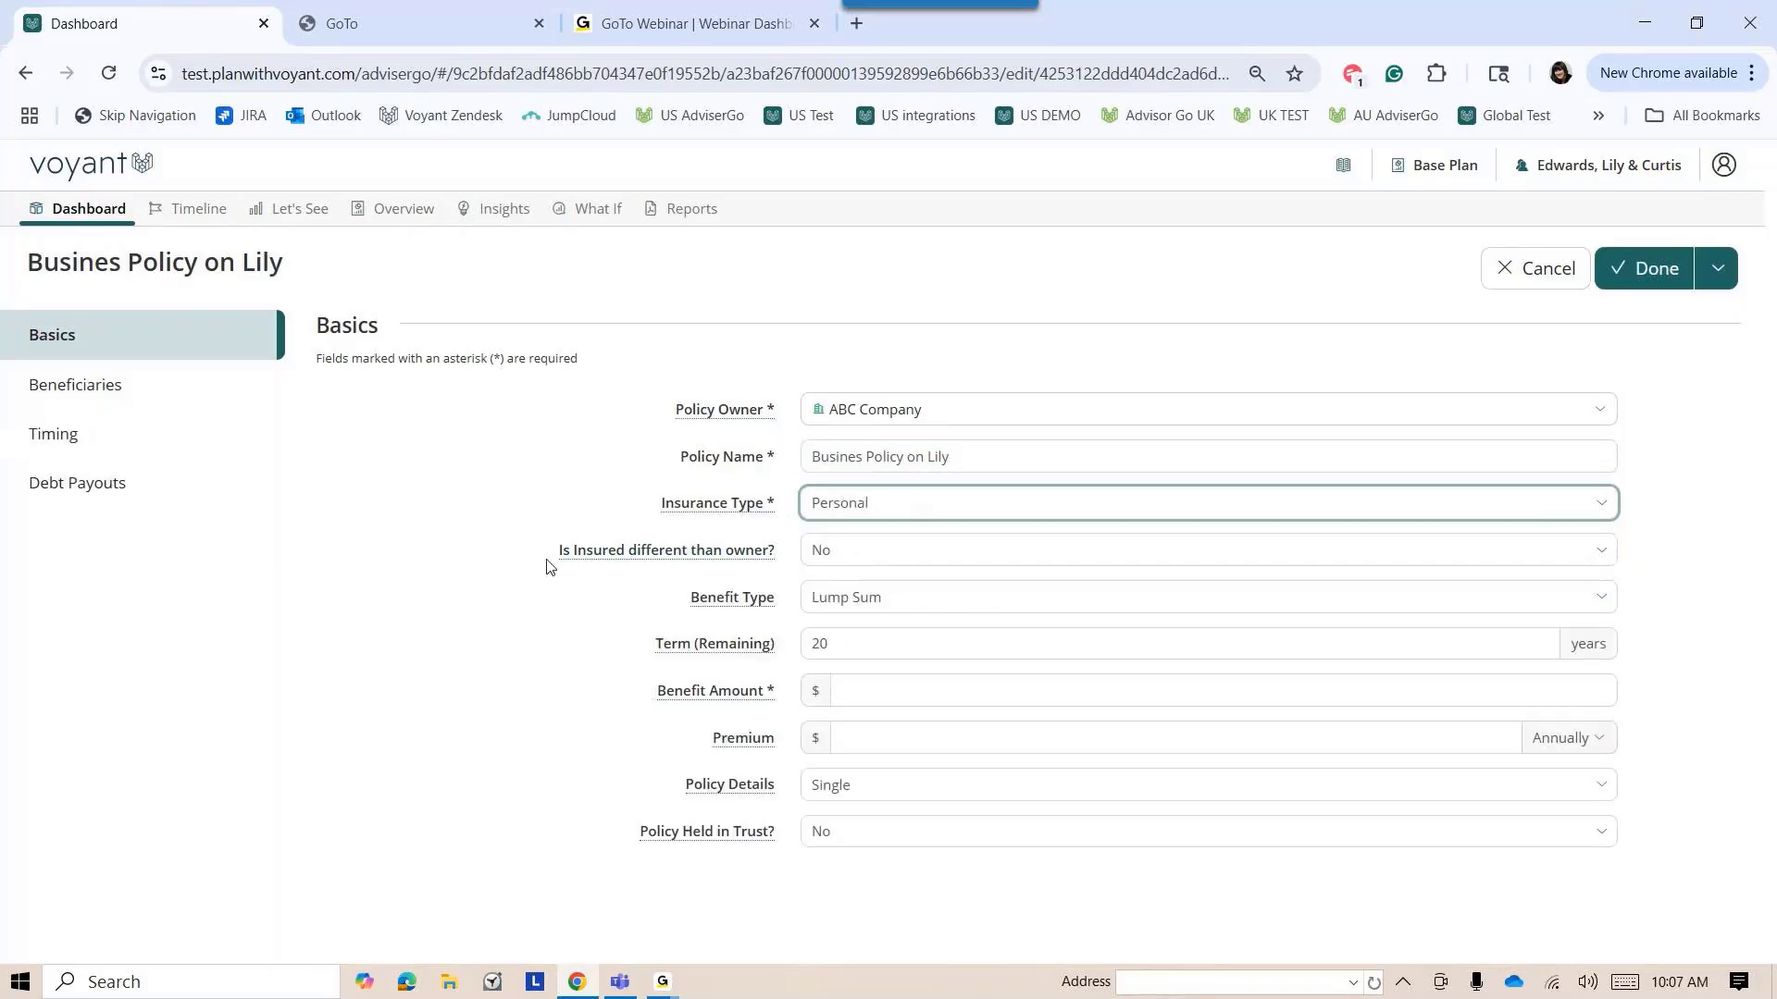
# Mark the insured as different from the owner and choose the first-listed client as the insured
pyautogui.click(852, 552)
pyautogui.click(852, 579)
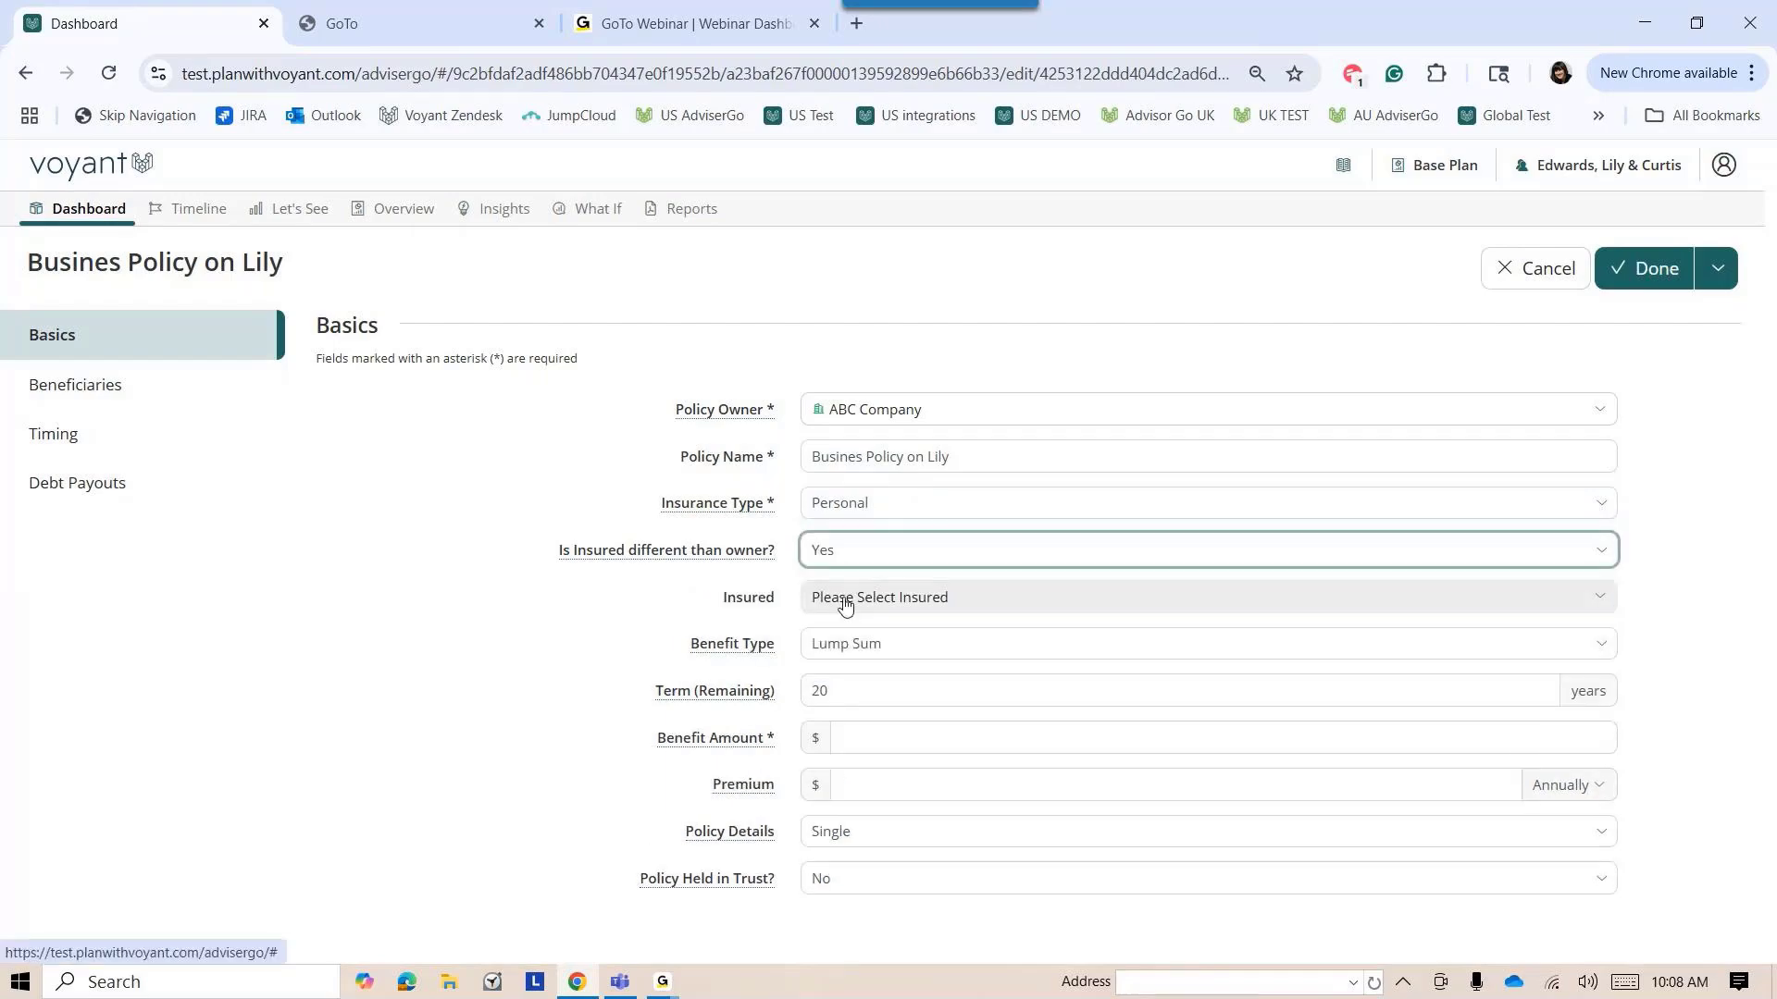
pyautogui.click(850, 597)
pyautogui.click(844, 646)
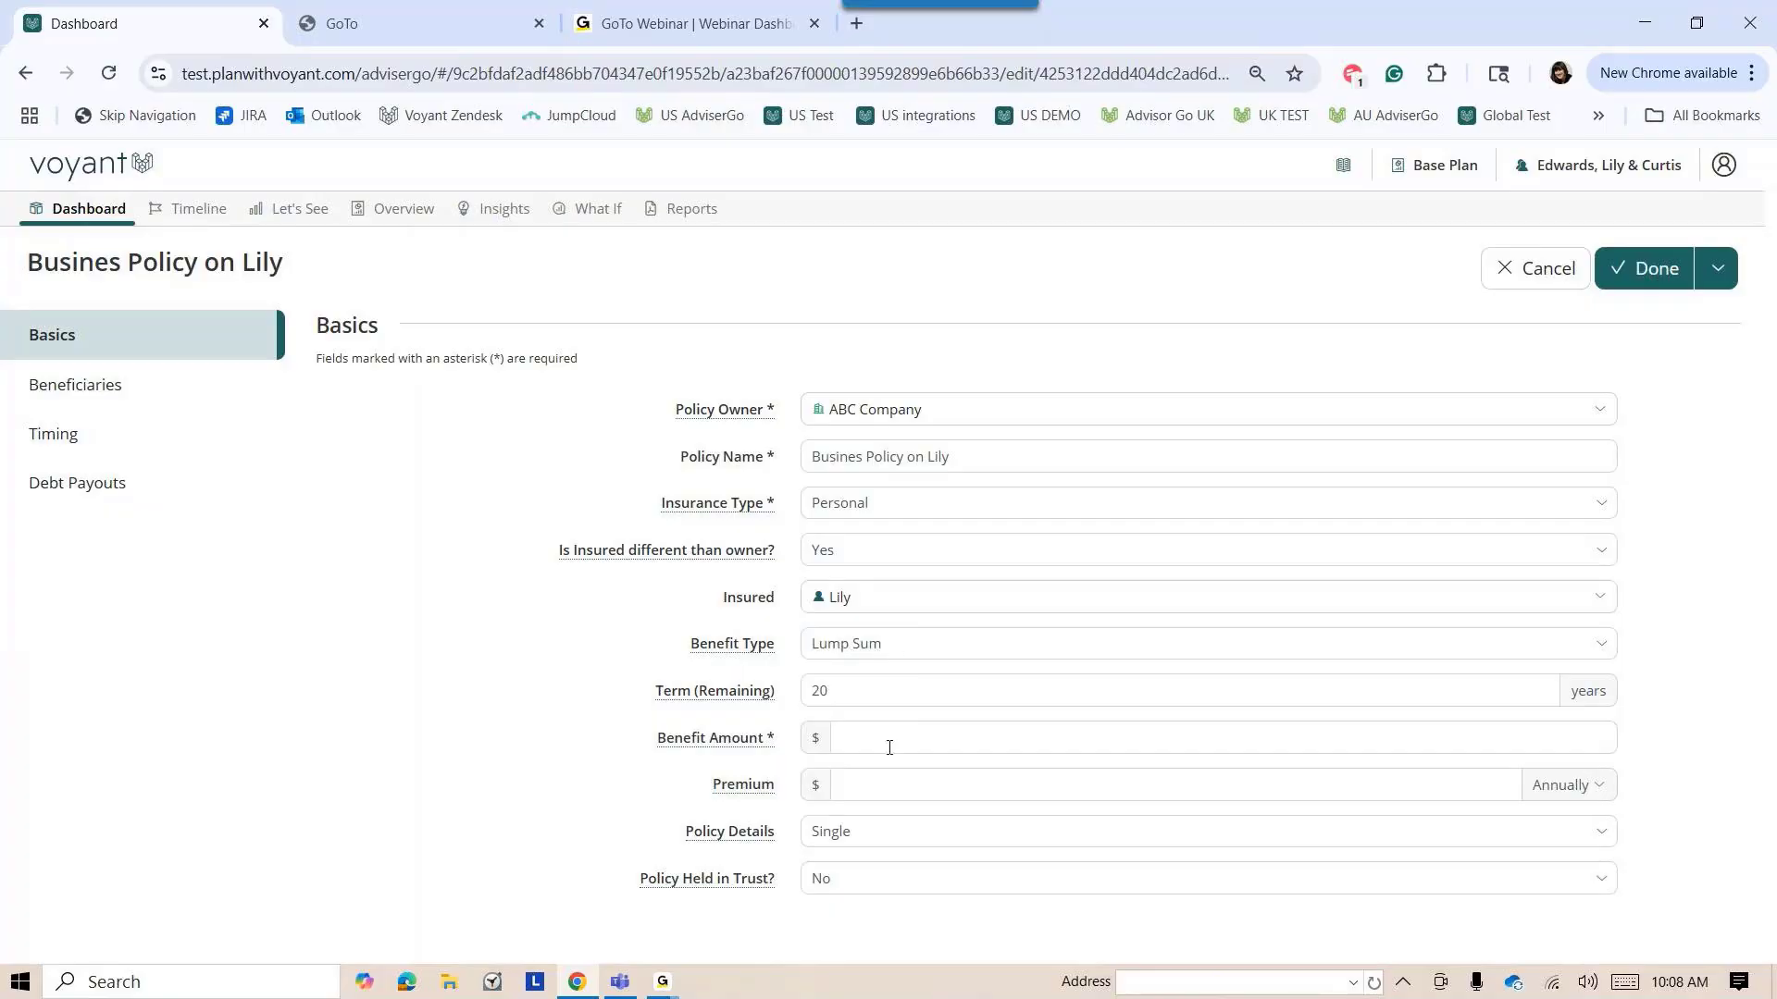
# Set the policy's benefit amount to $1,500,000 and its annual premium to $2,000
pyautogui.click(919, 736)
pyautogui.write('1,500,000')
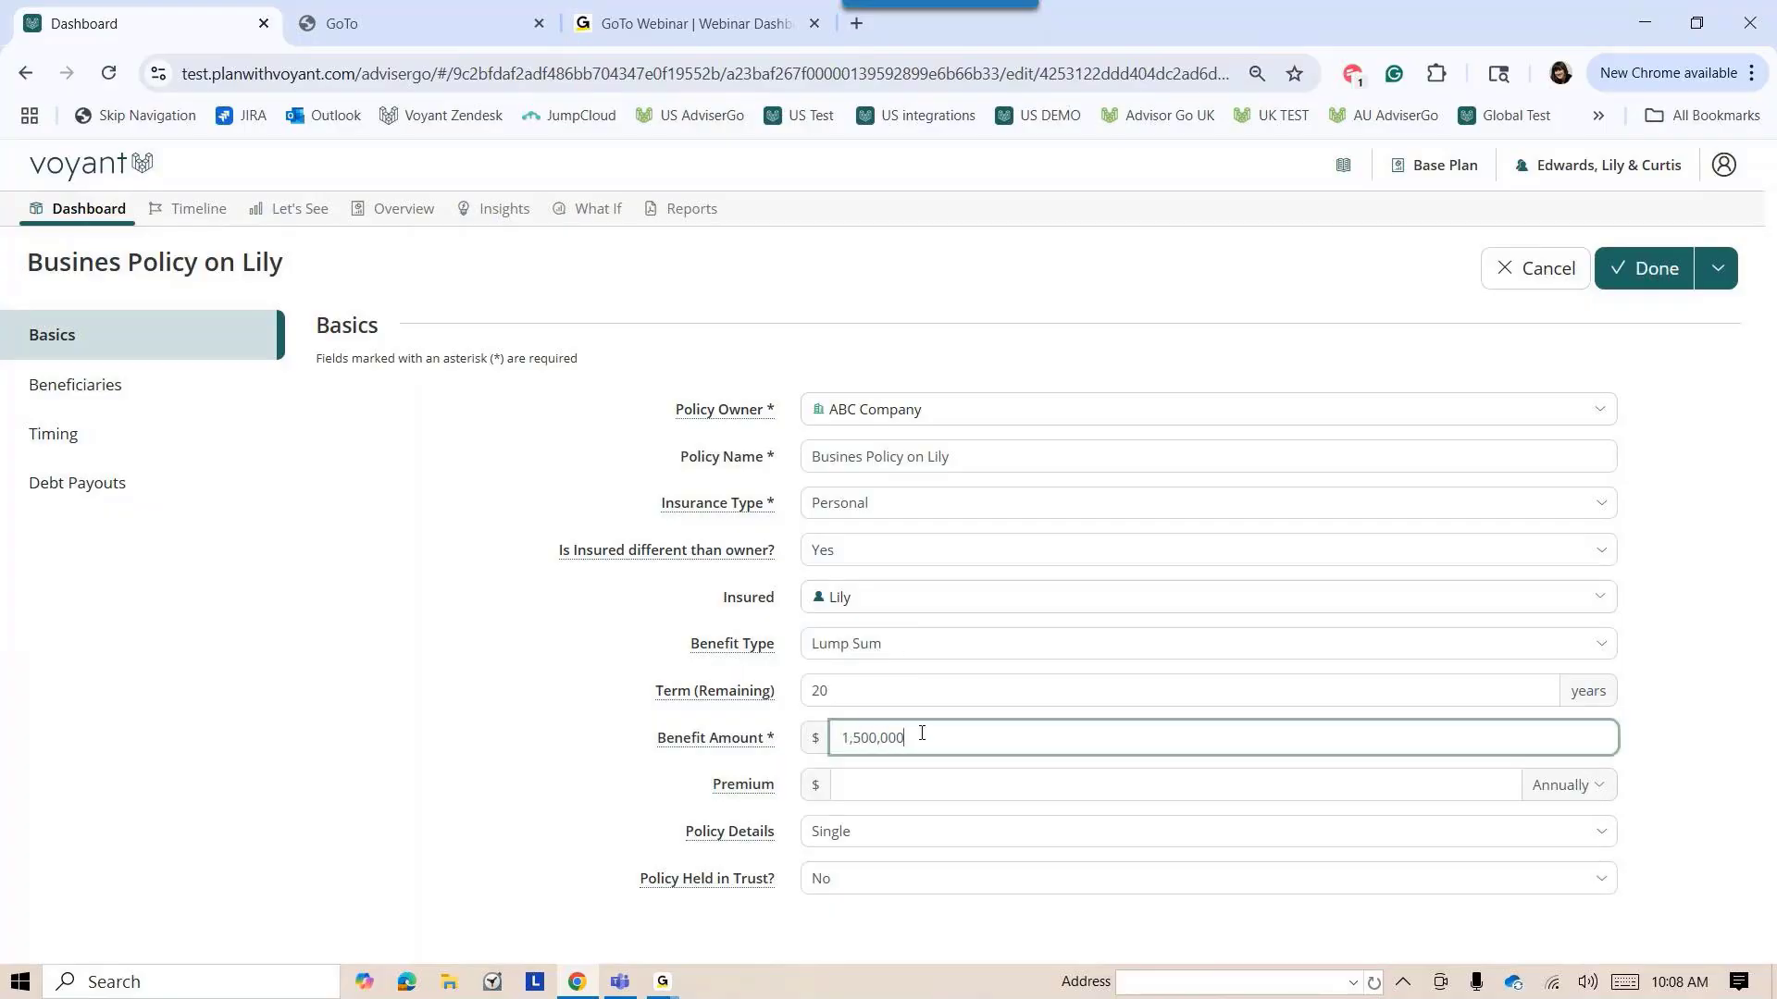
pyautogui.click(974, 777)
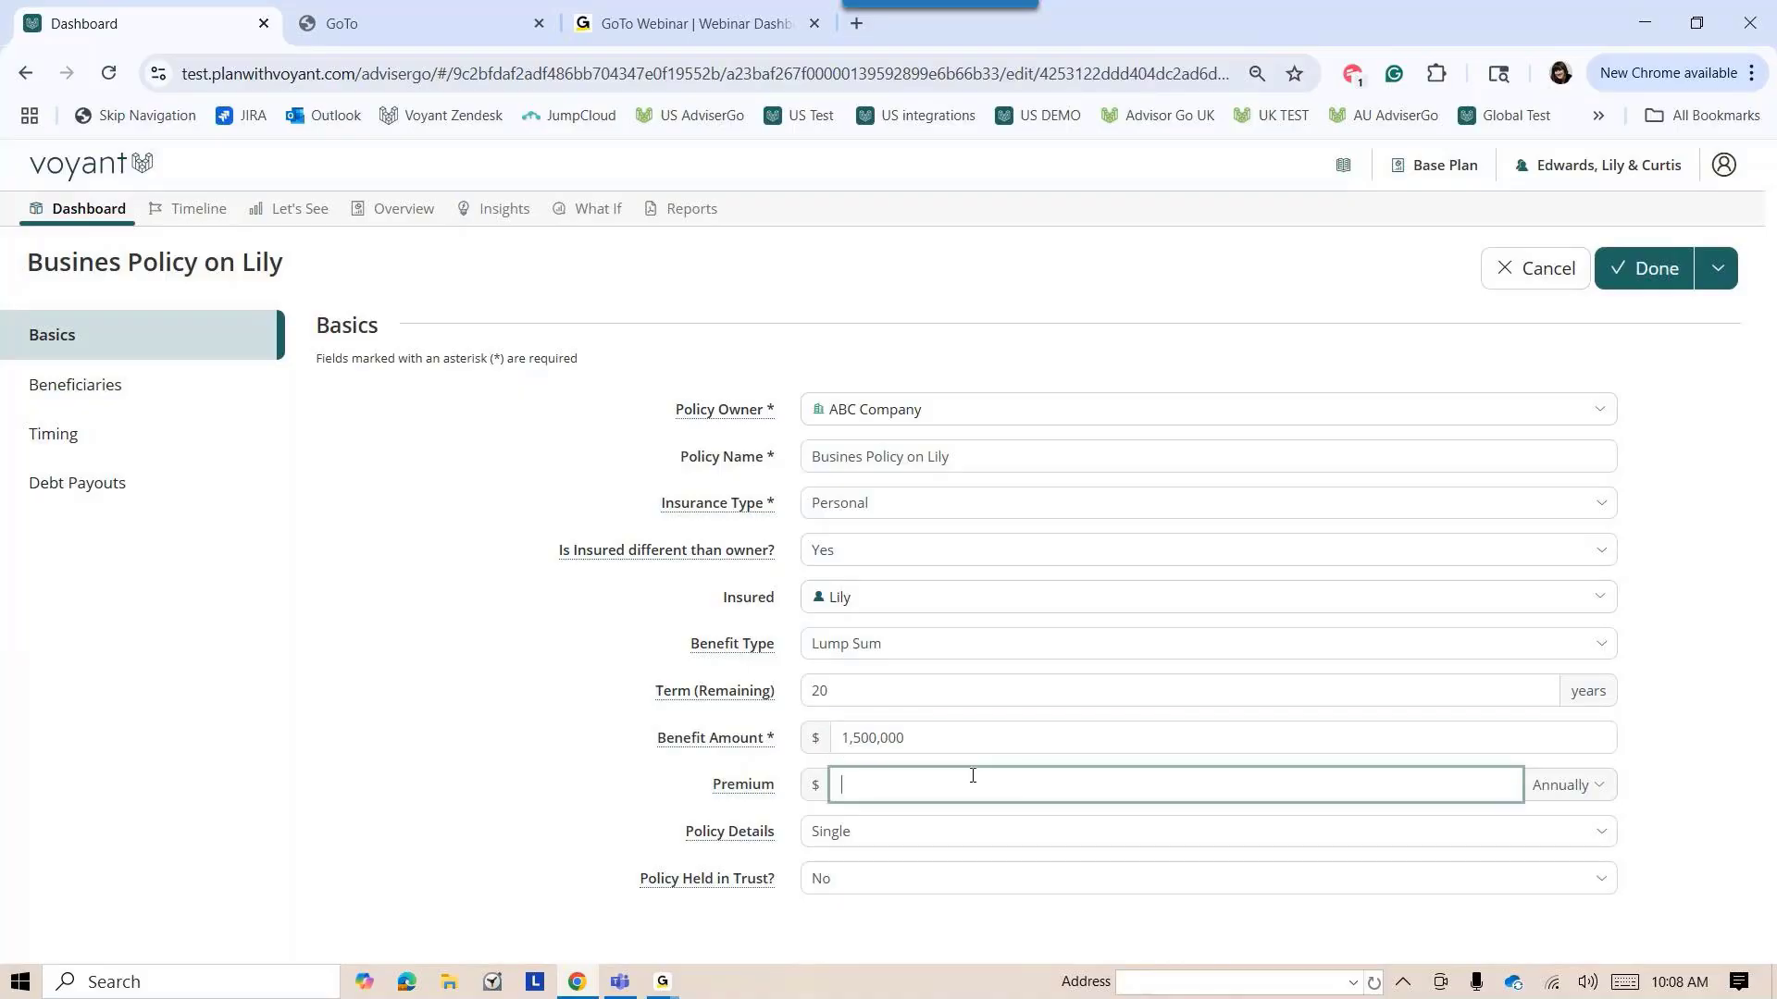
pyautogui.write('2000')
# Make ABC Company the 100% beneficiary of the policy and save the policy
pyautogui.click(53, 389)
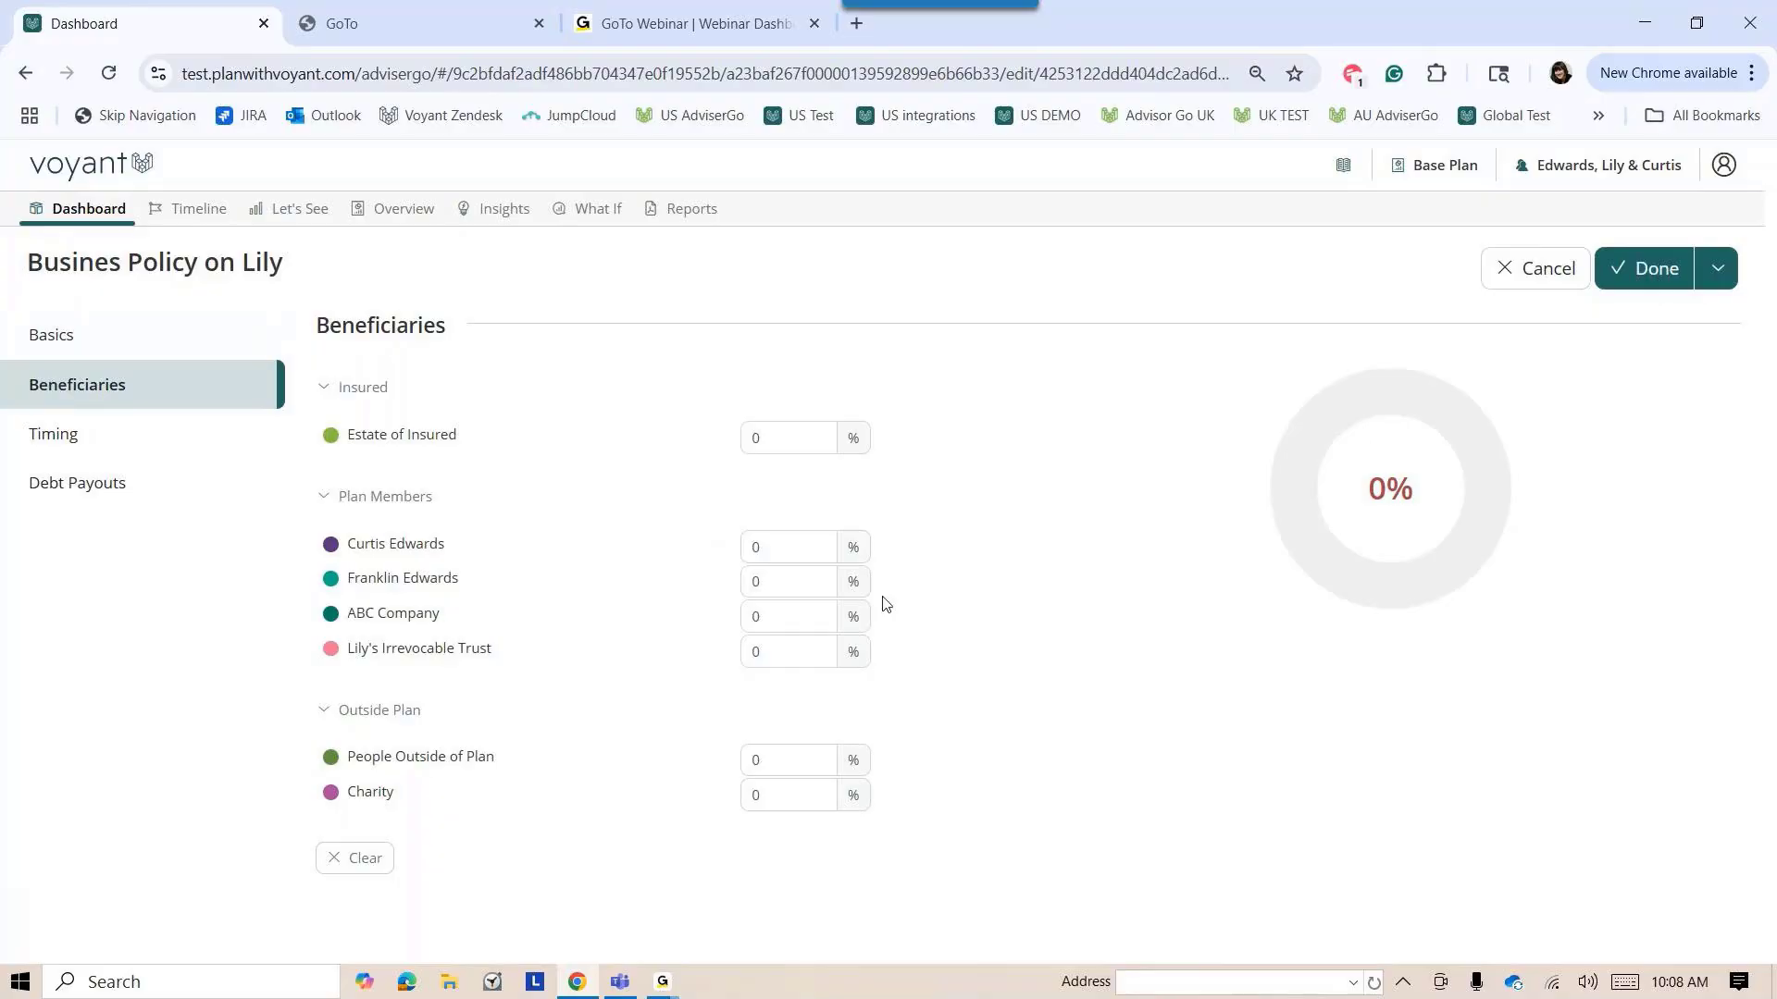
pyautogui.moveTo(766, 618); pyautogui.dragTo(738, 625)
pyautogui.write('100')
pyautogui.click(1656, 270)
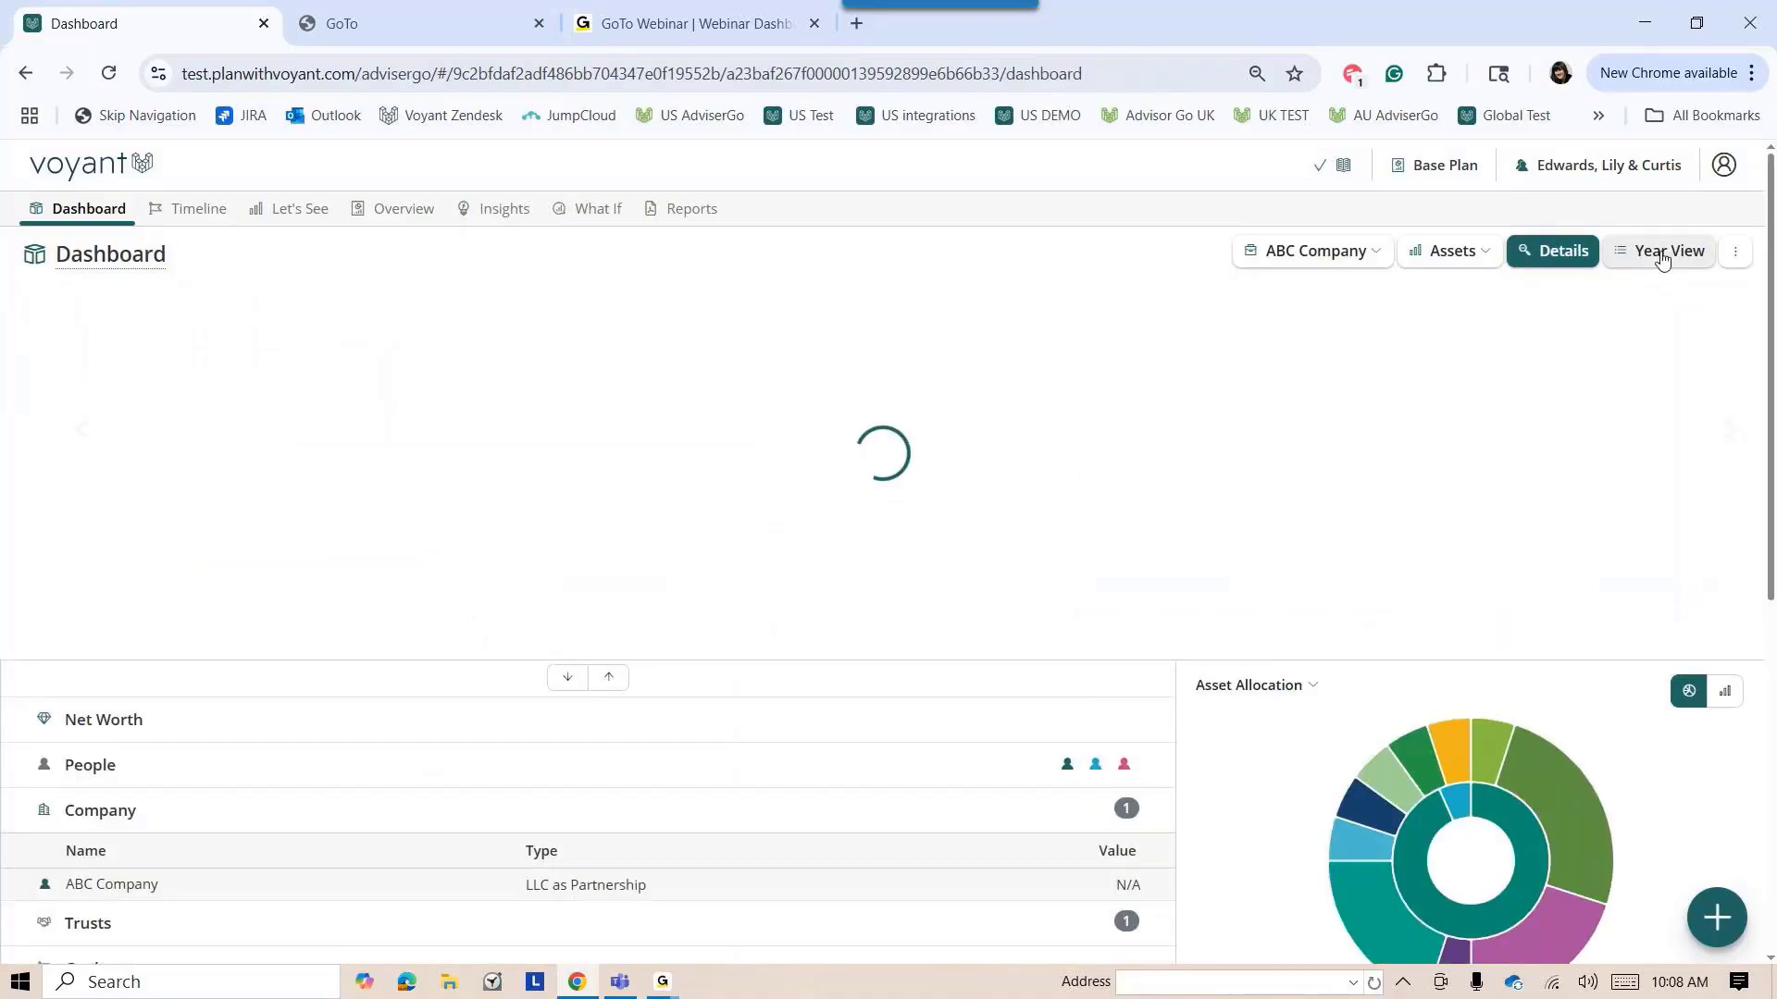
# Review the company's insurance policy in the Year View, and return to the dashboard to show ABC Company's Cash Flow chart
pyautogui.click(1660, 256)
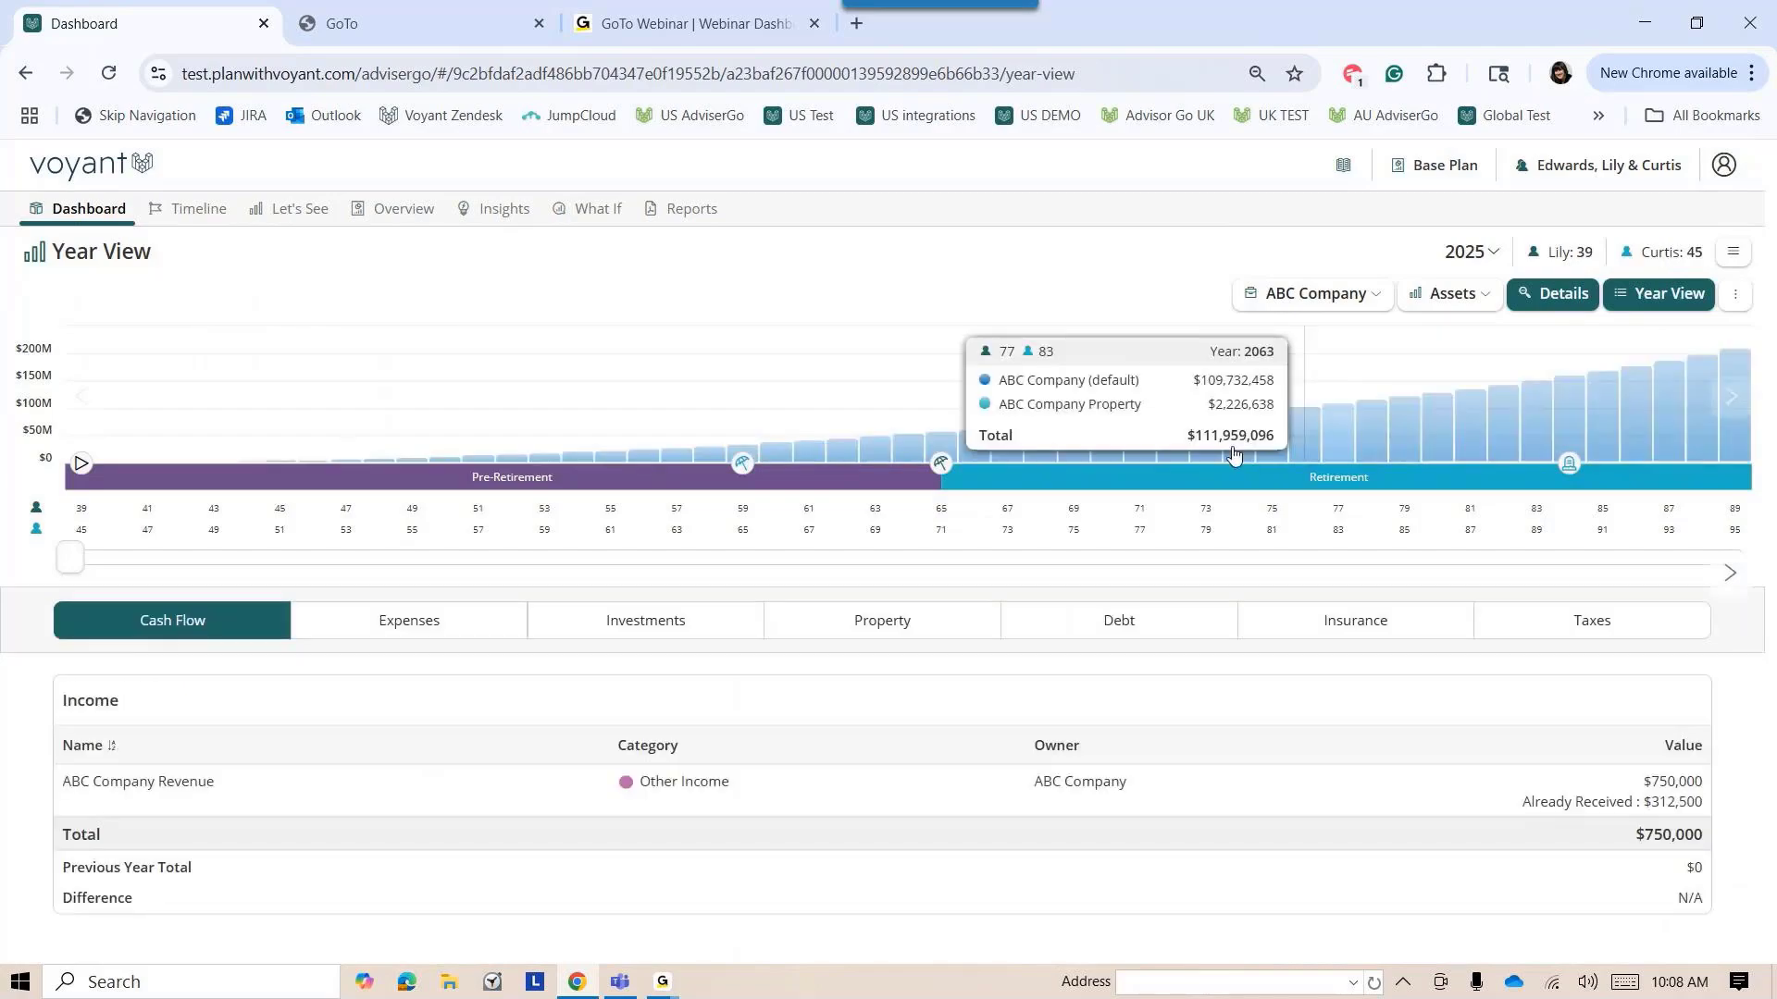
pyautogui.click(1384, 633)
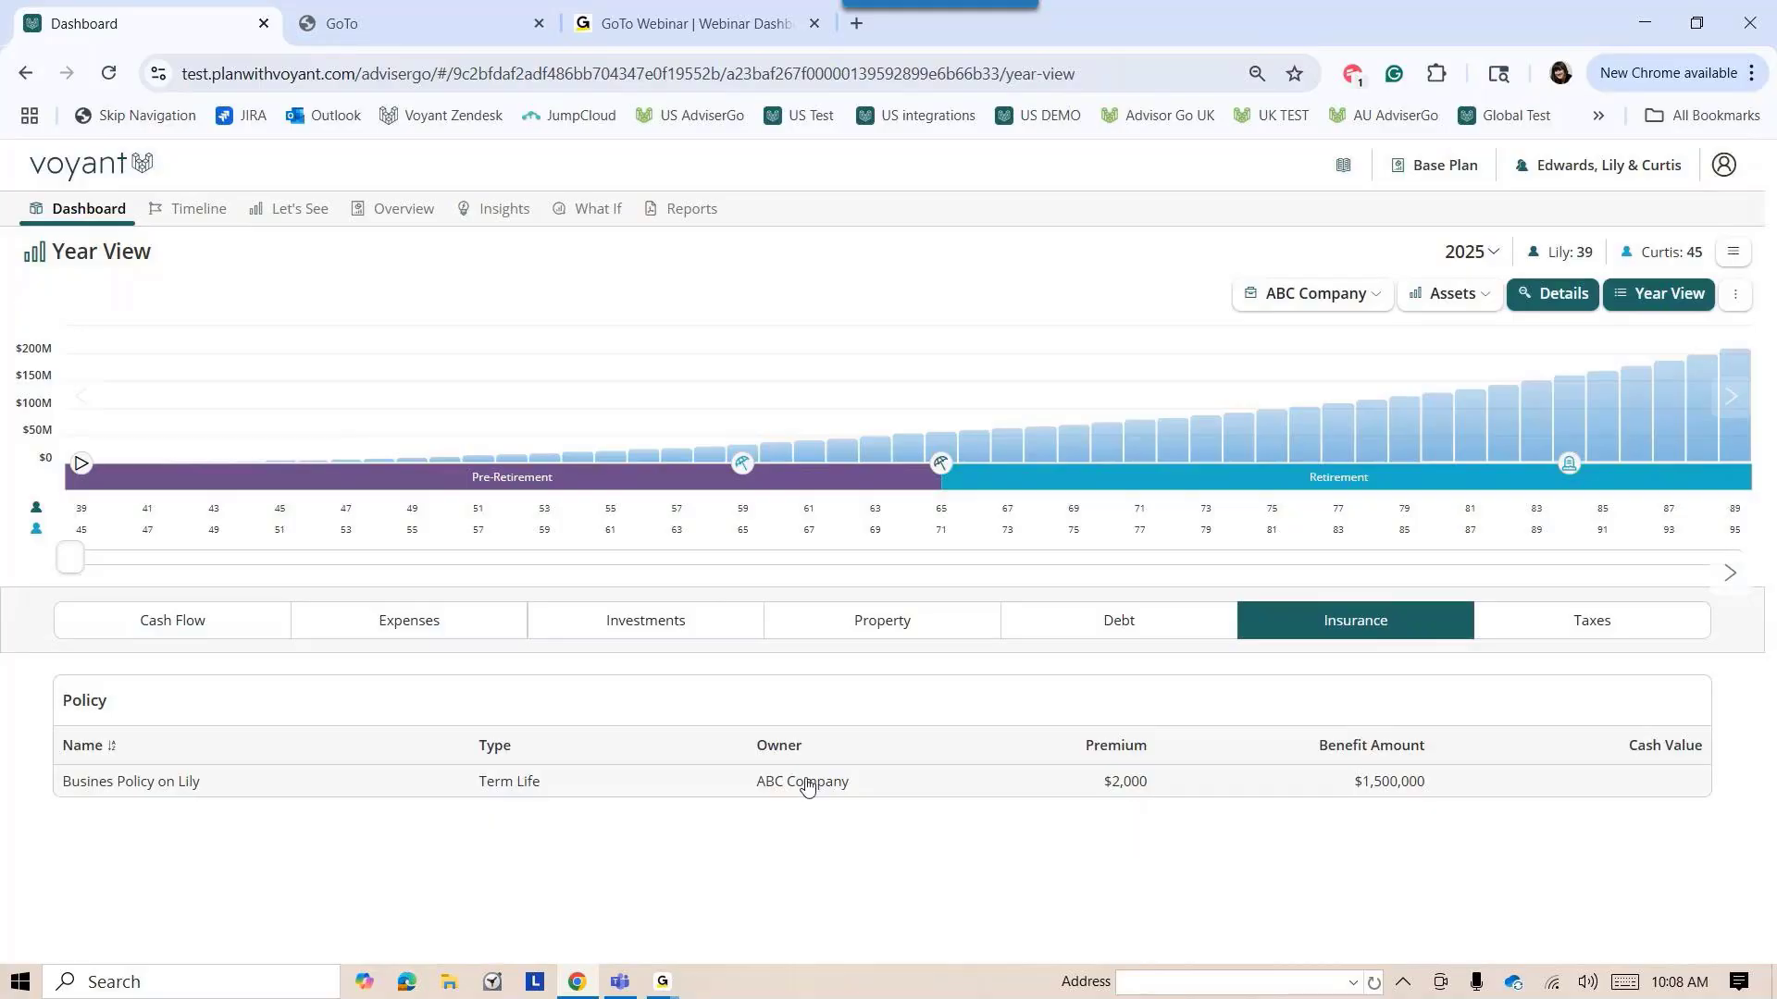
pyautogui.click(93, 211)
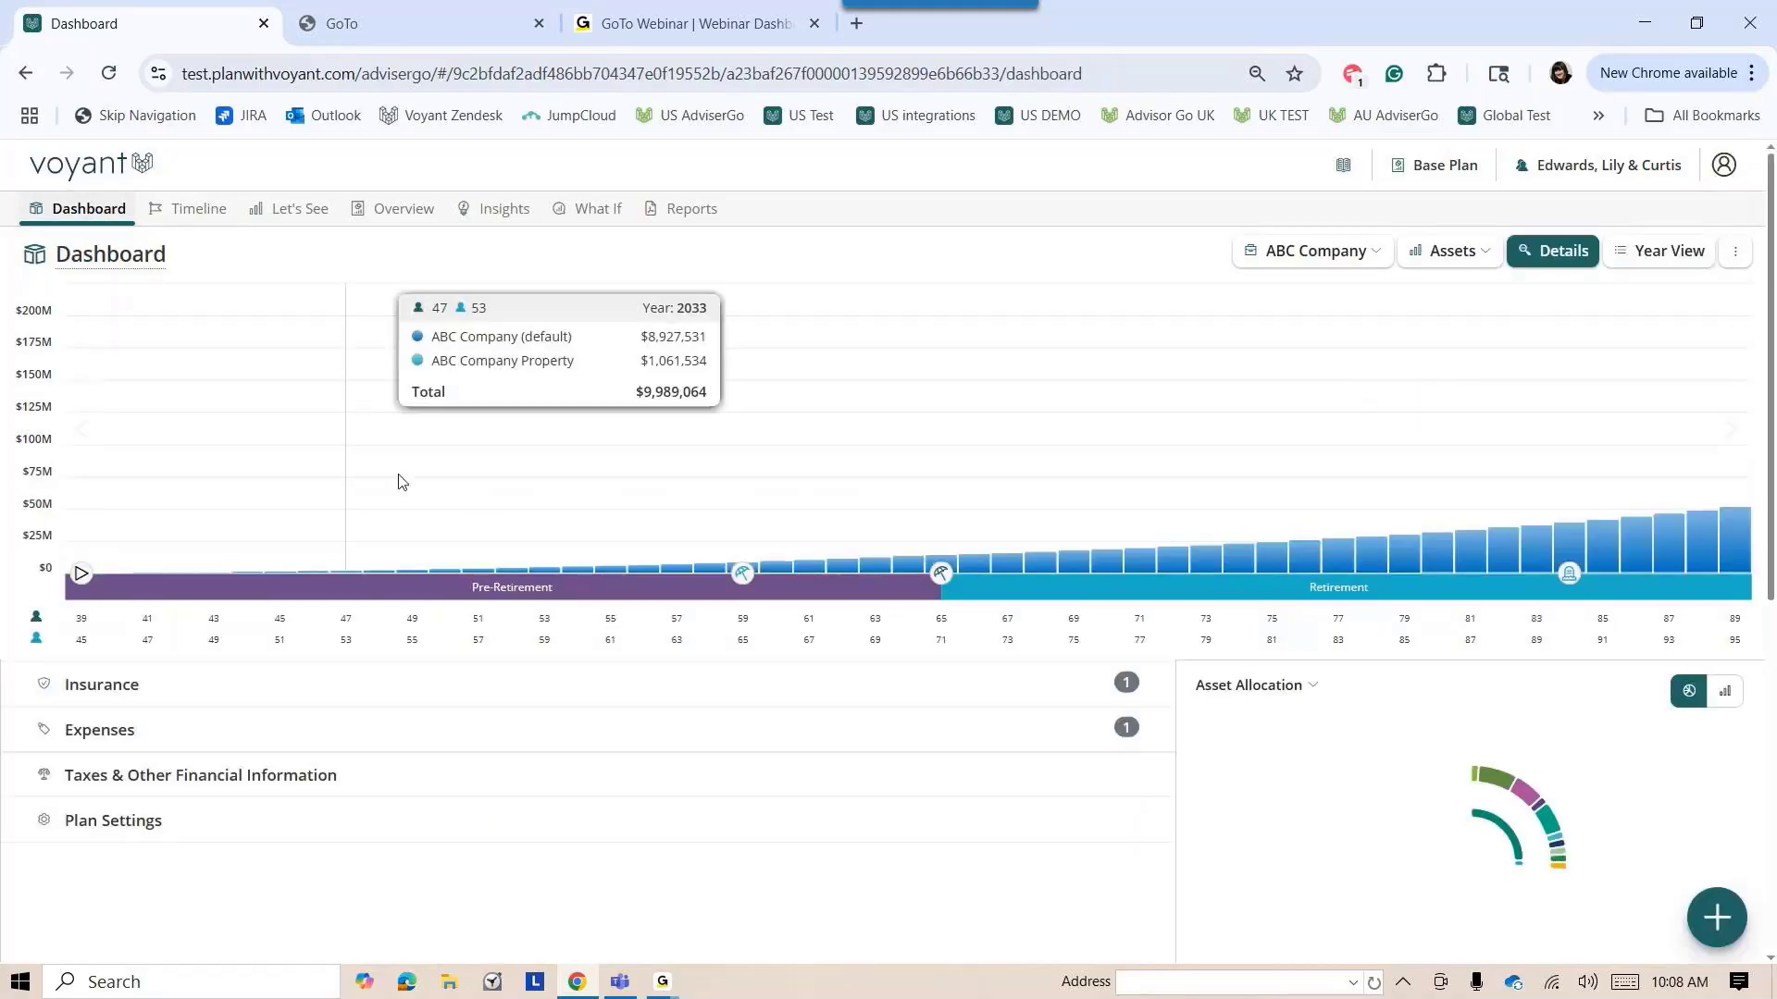
pyautogui.click(1437, 256)
pyautogui.click(1433, 292)
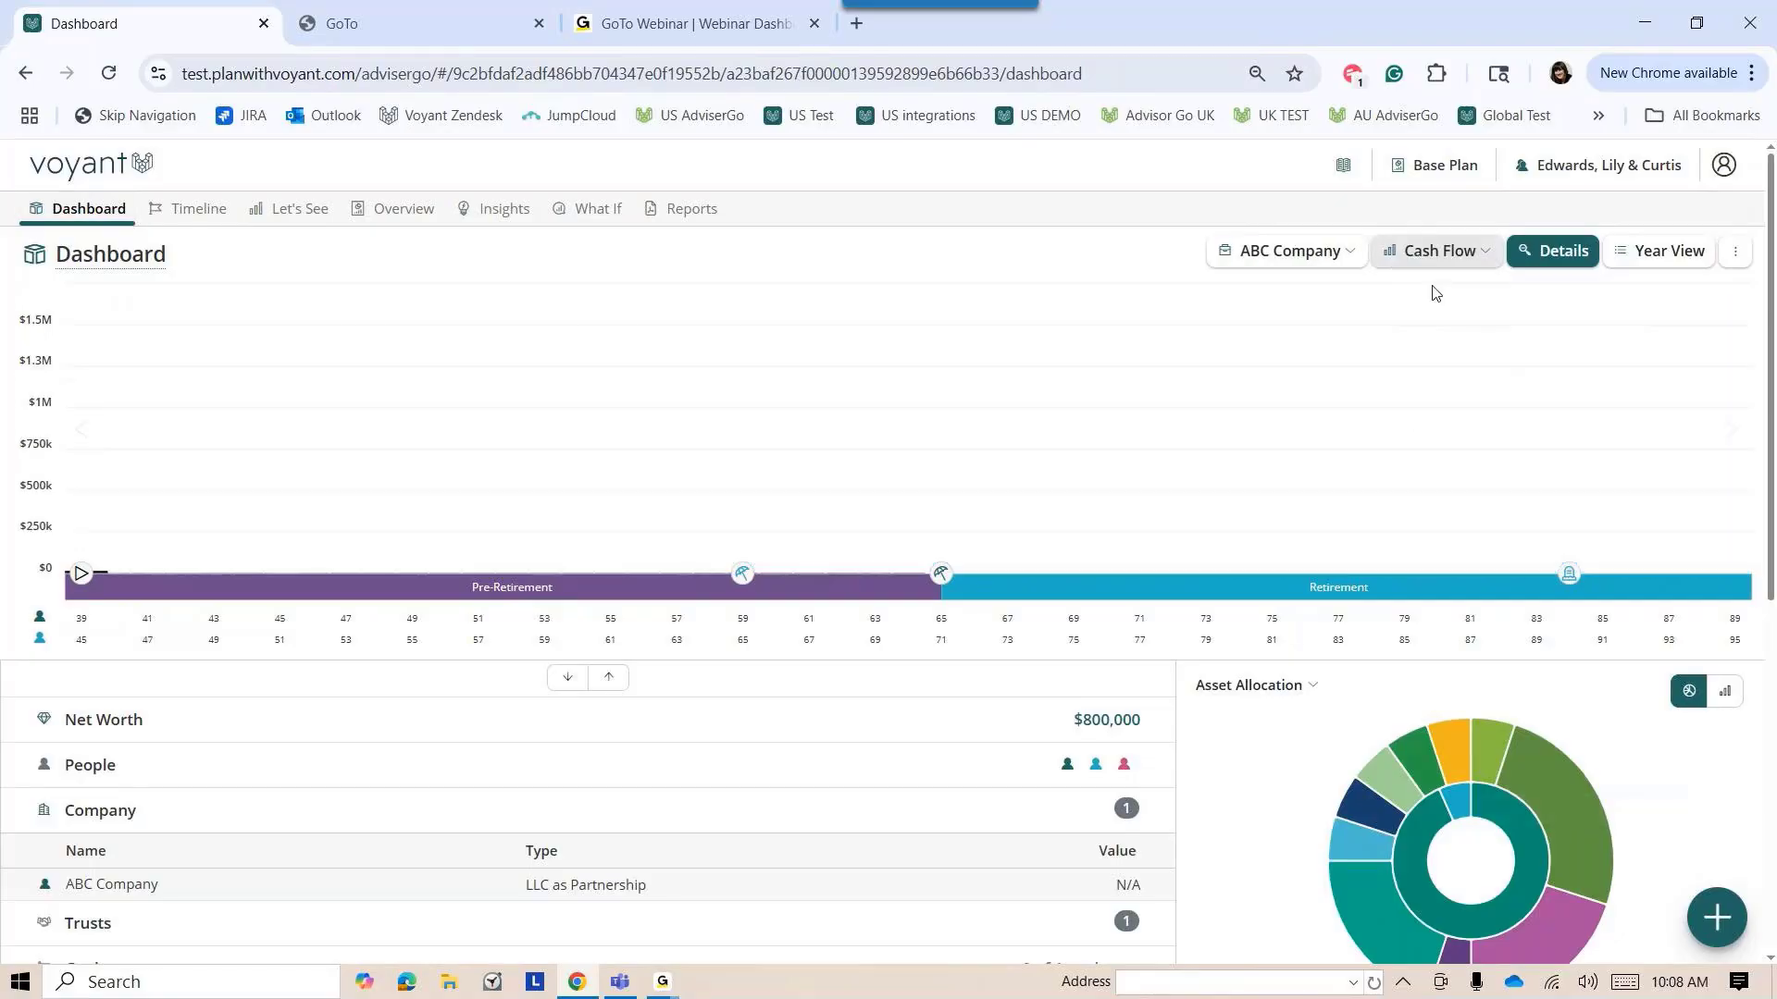
# Start a new Company Distribution and name it "Dividend Distribution"
pyautogui.click(1717, 919)
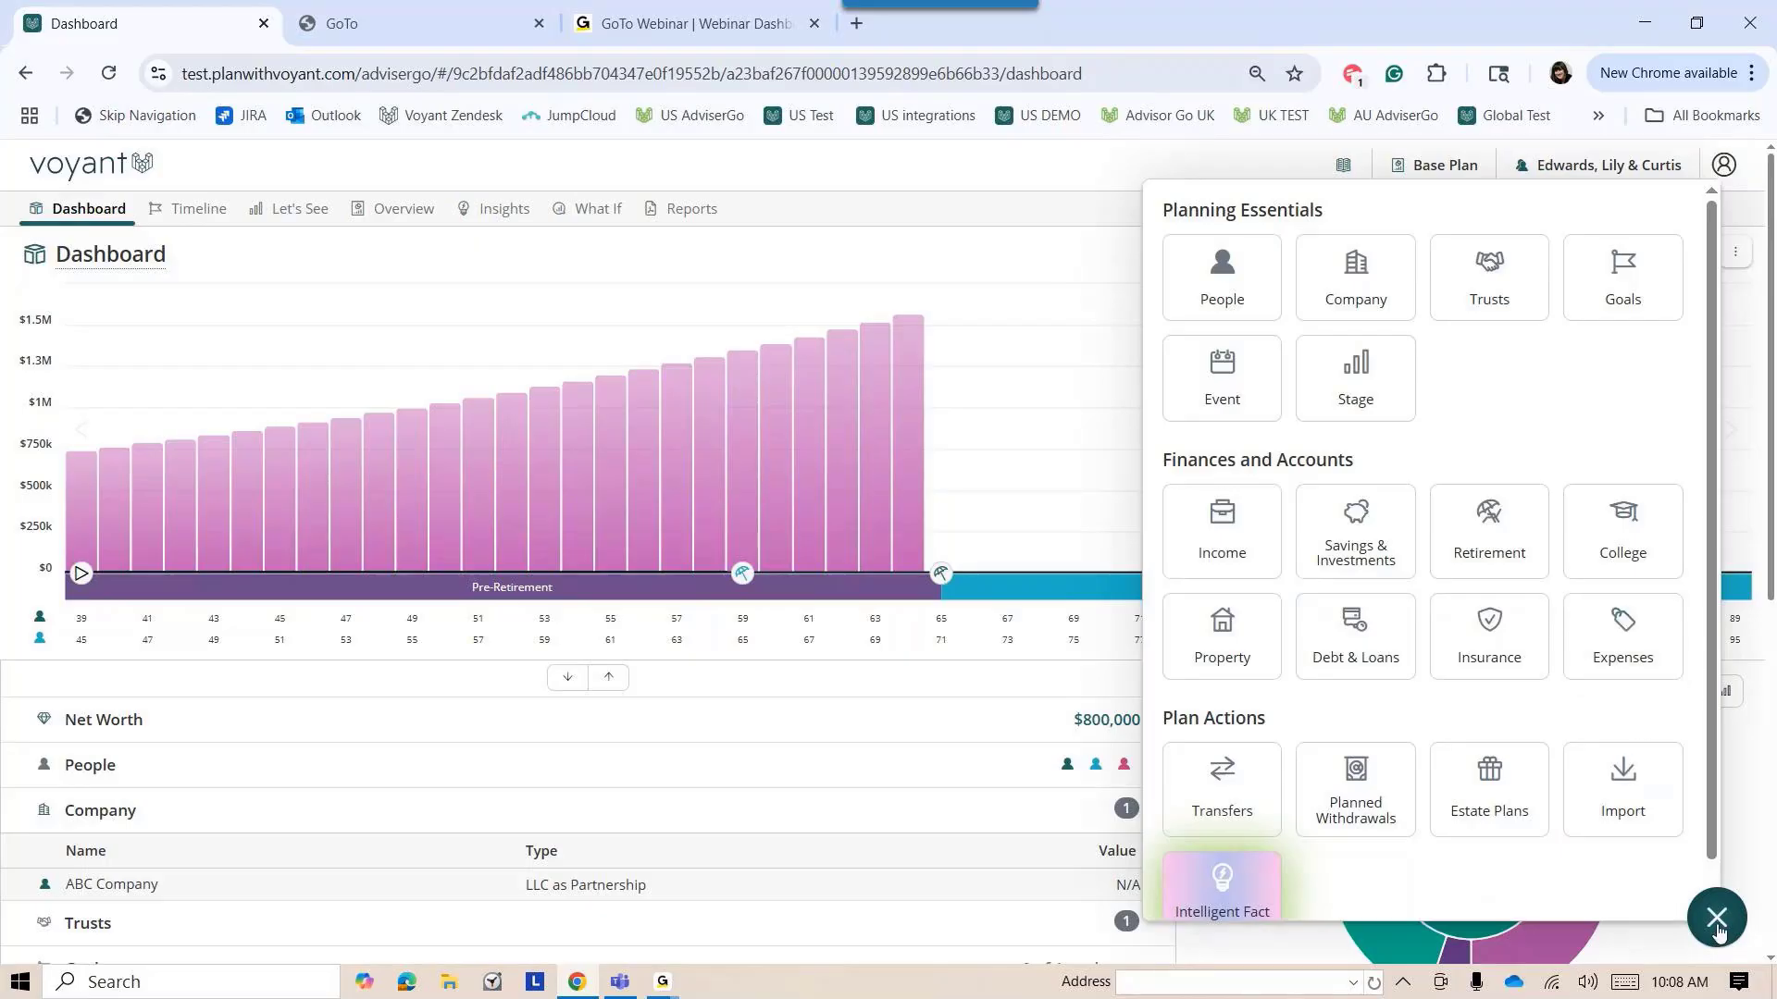
pyautogui.click(1357, 307)
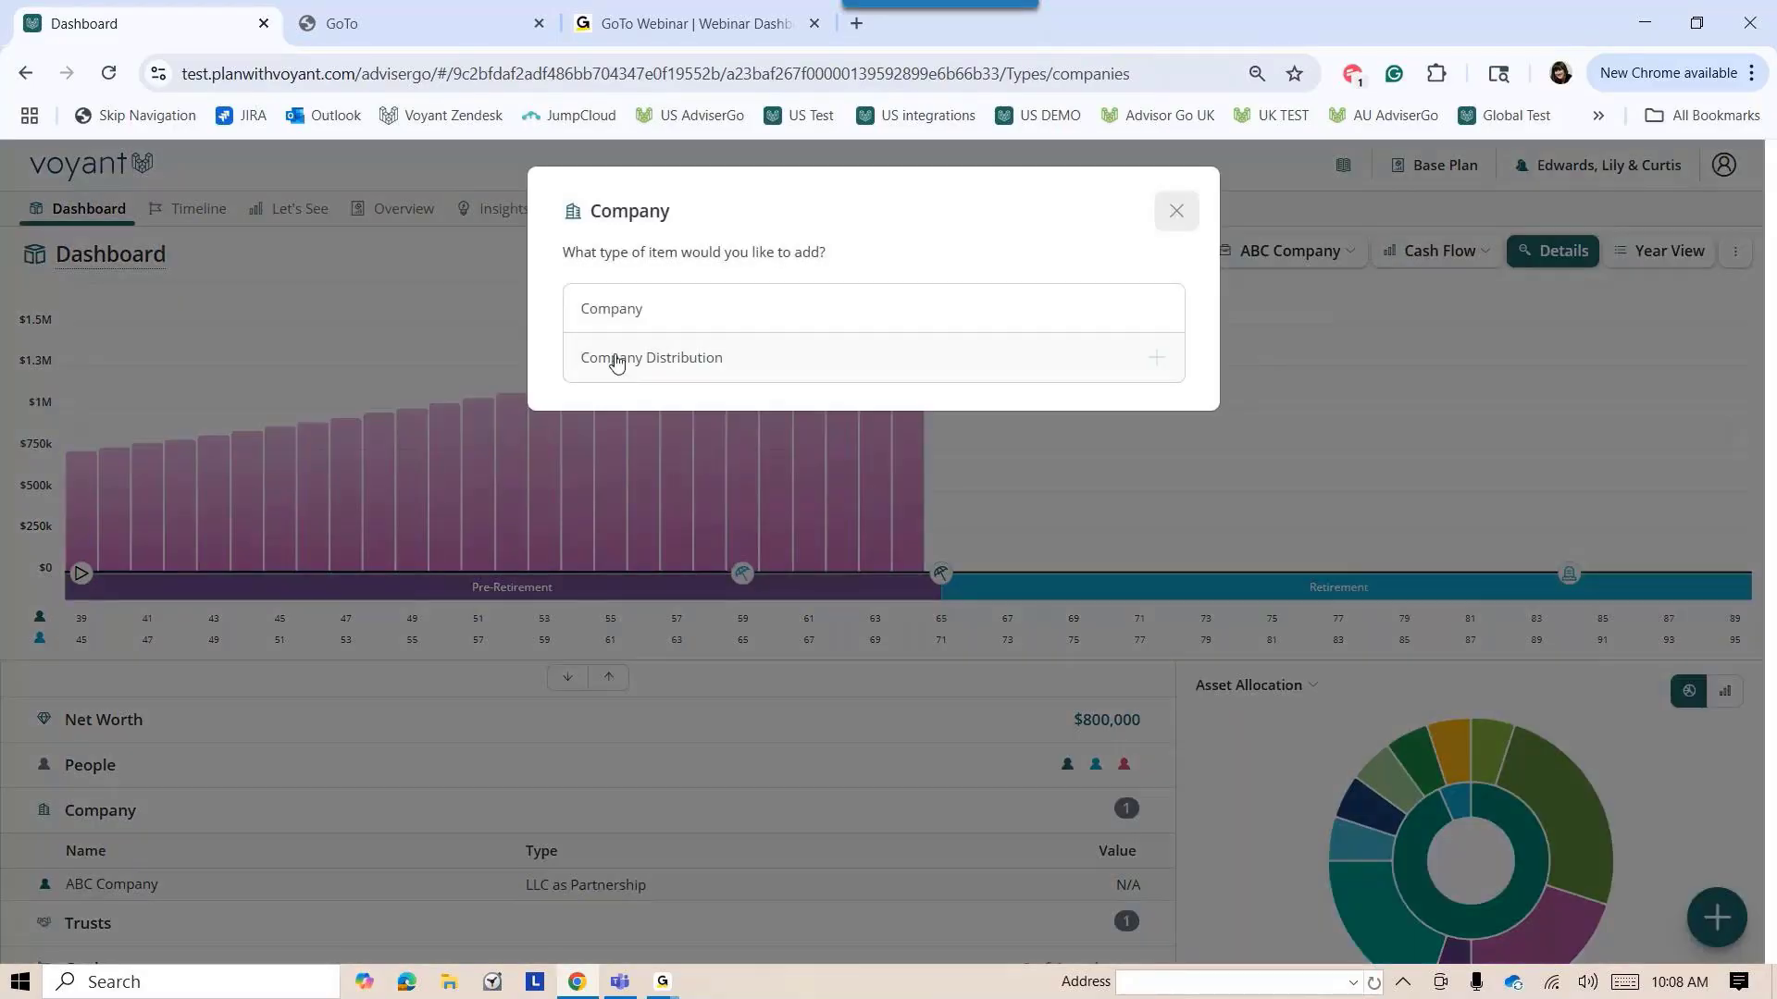
pyautogui.click(617, 361)
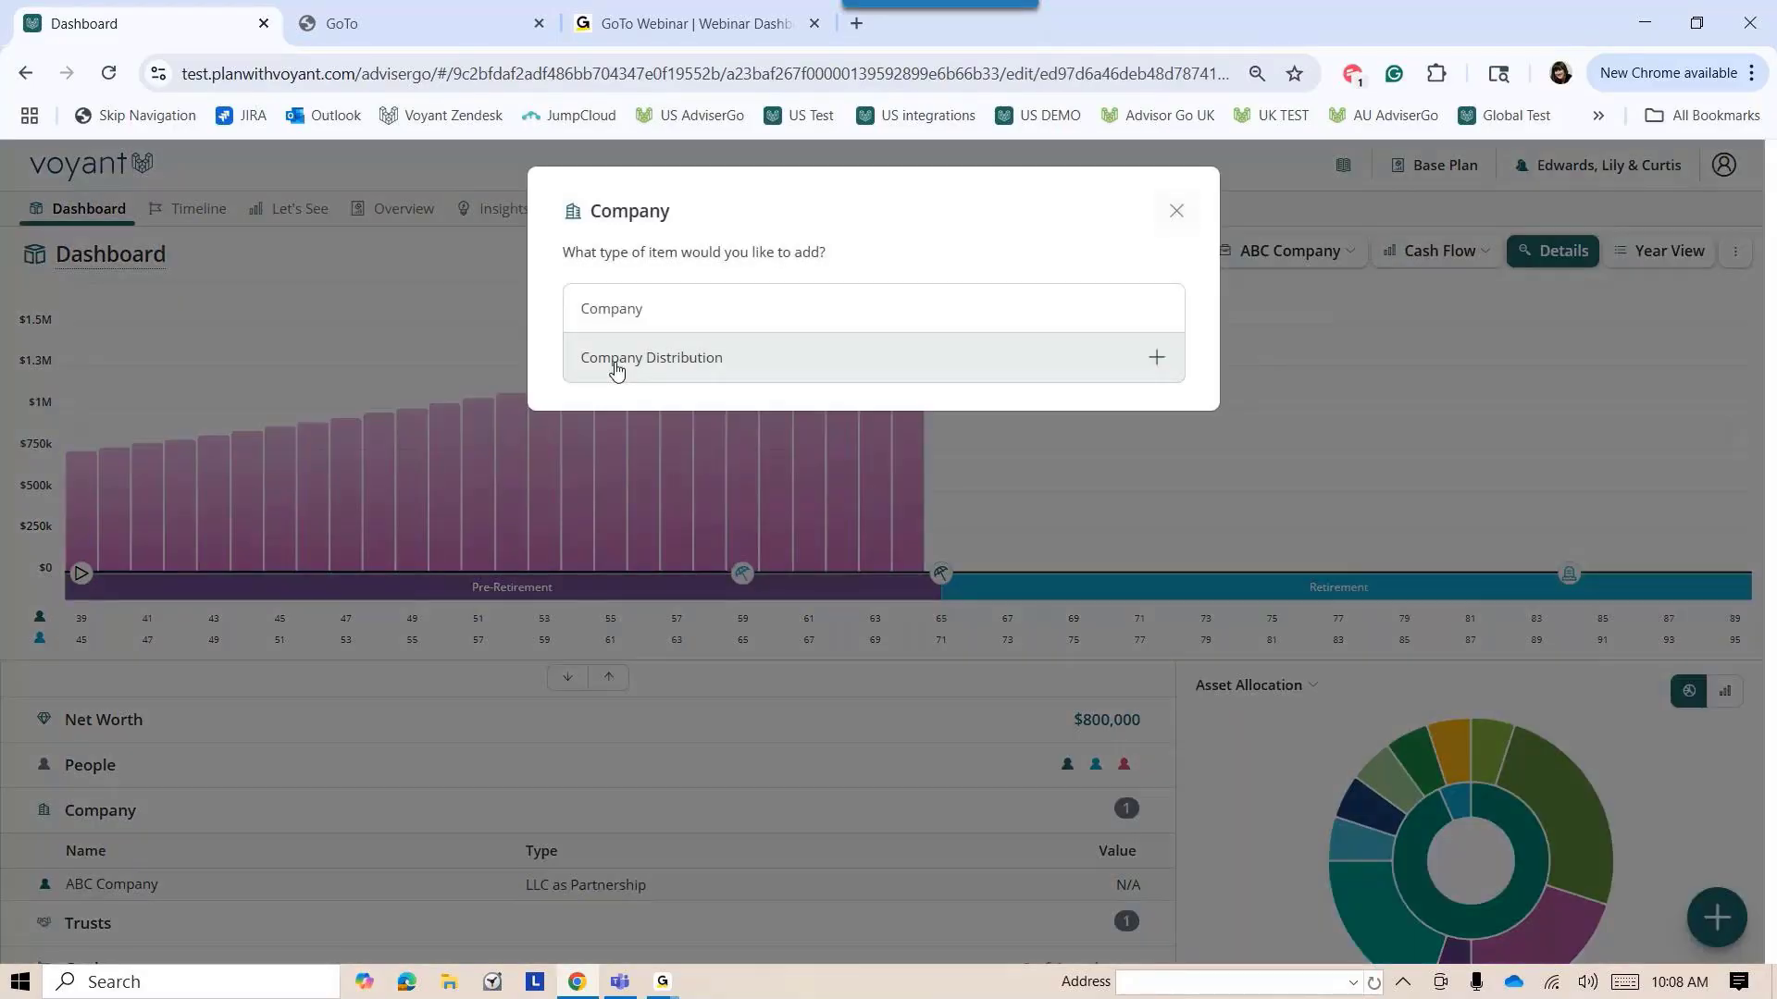
pyautogui.moveTo(892, 408); pyautogui.dragTo(678, 412)
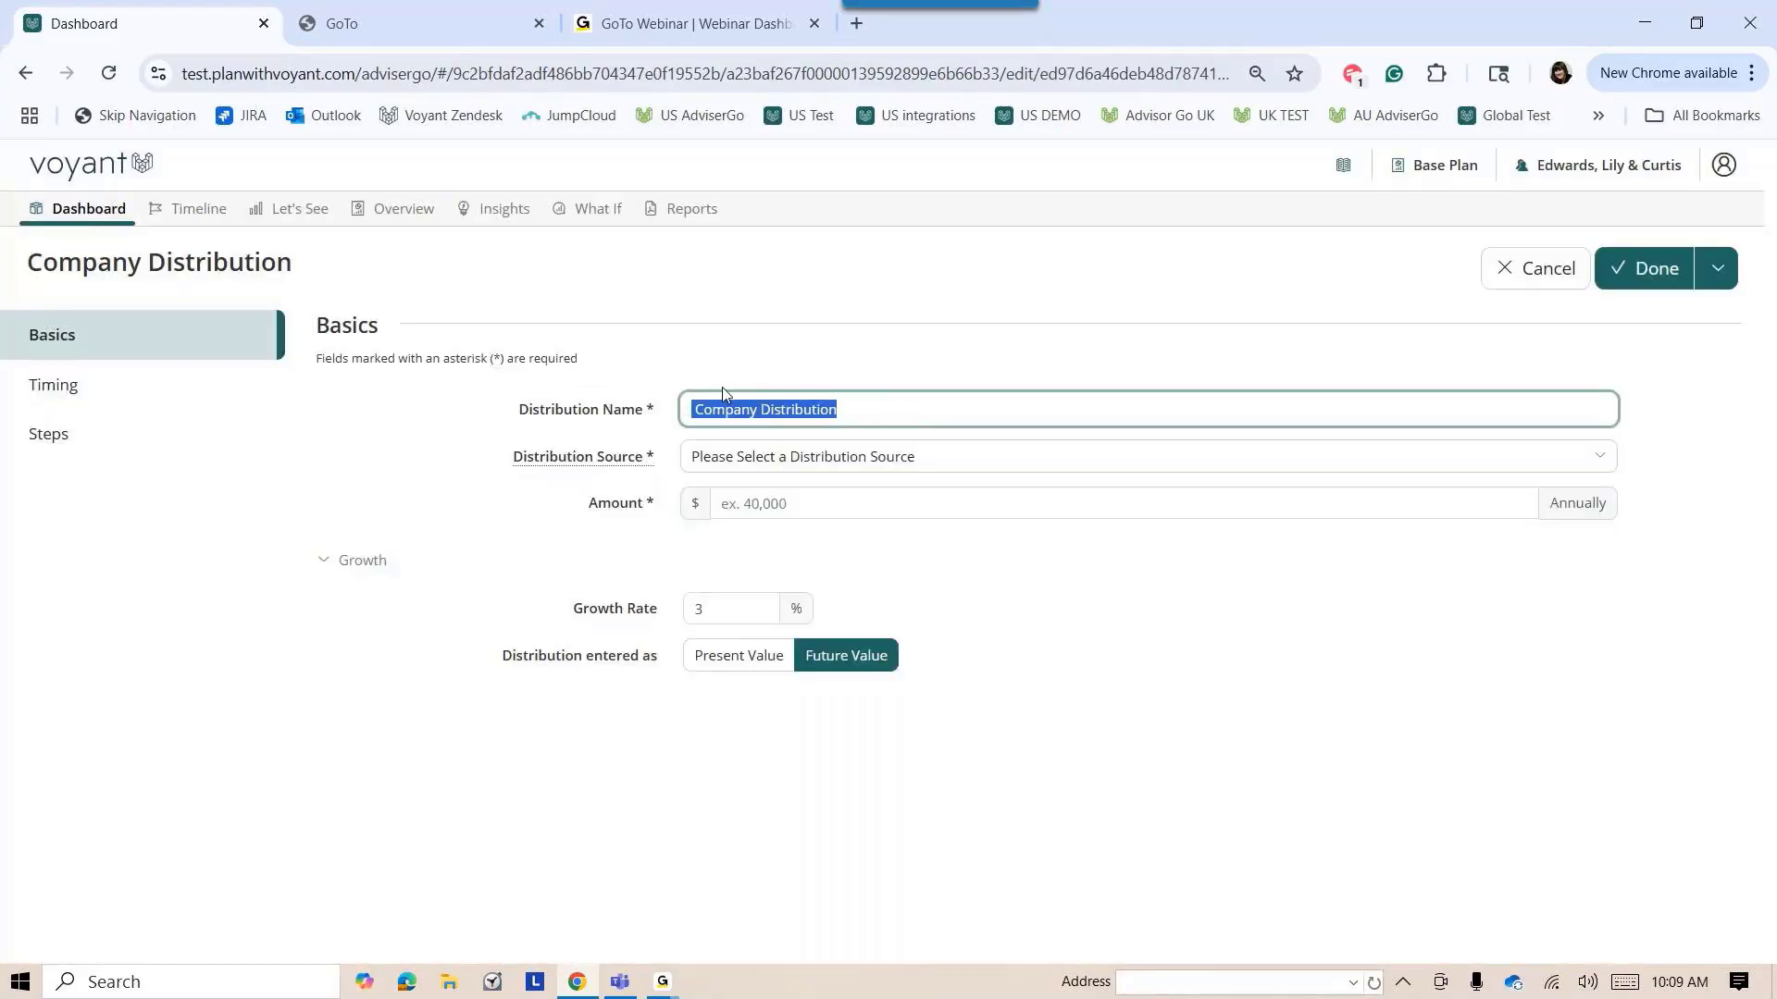
pyautogui.write('Dividend')
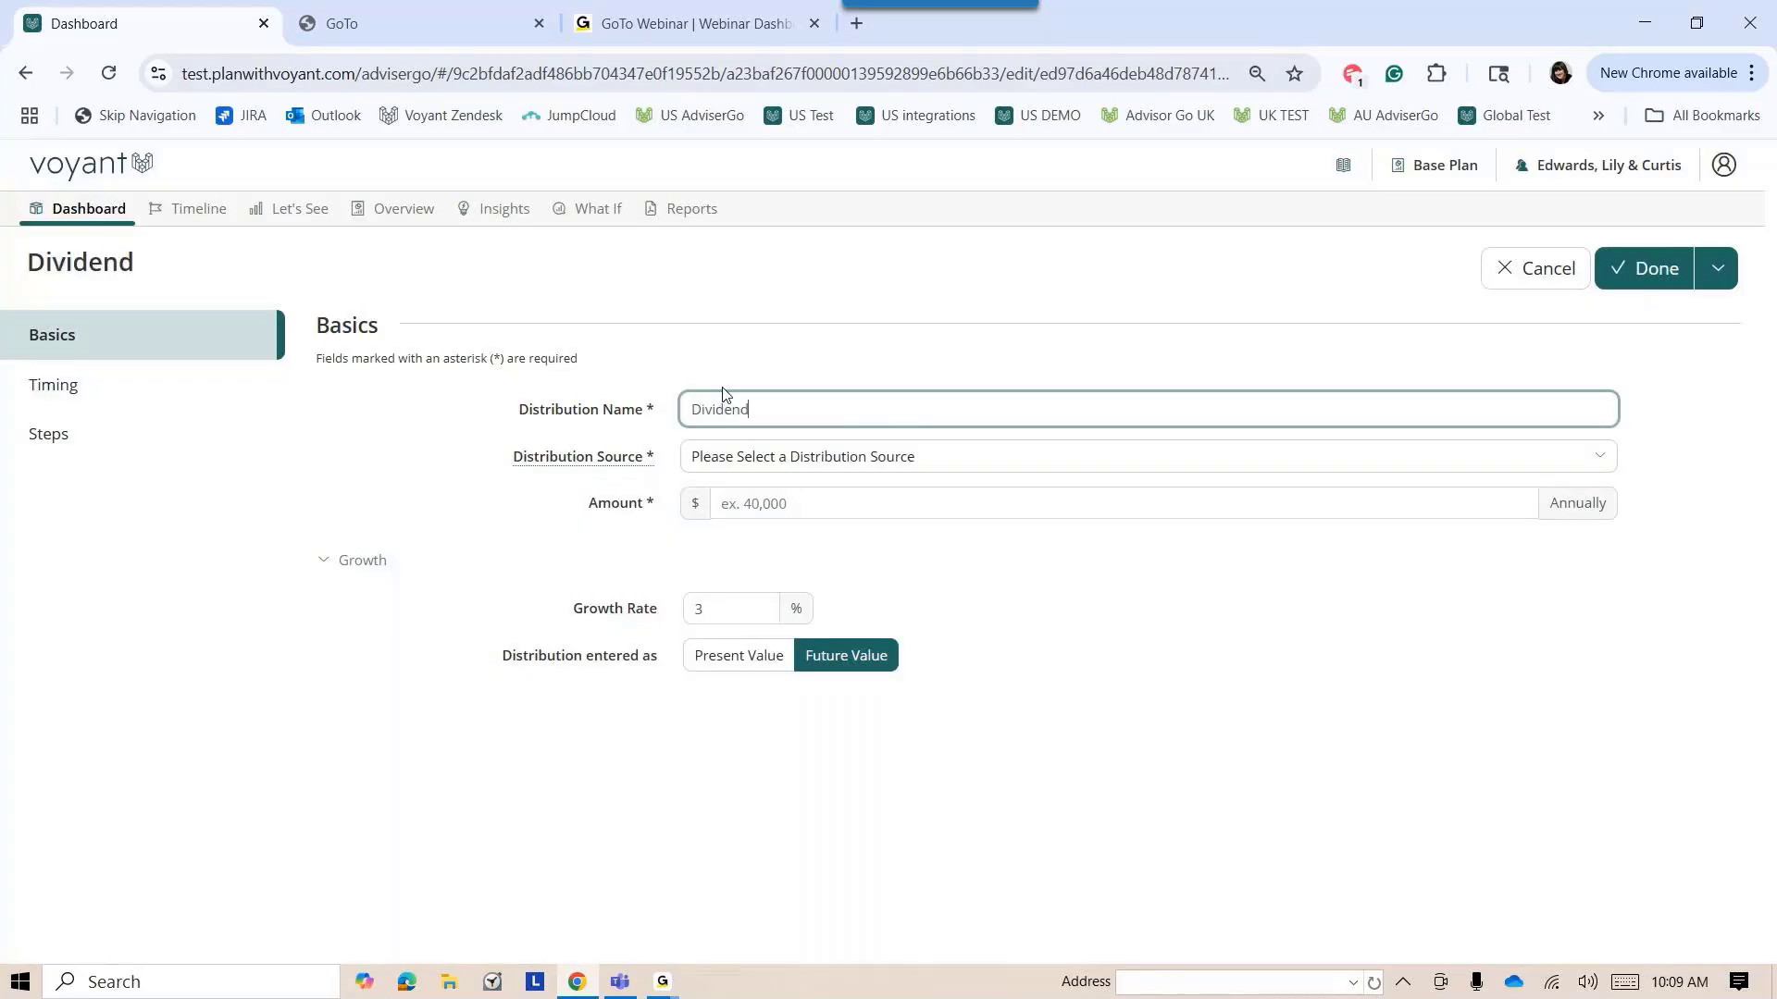
pyautogui.write(' Distribu')
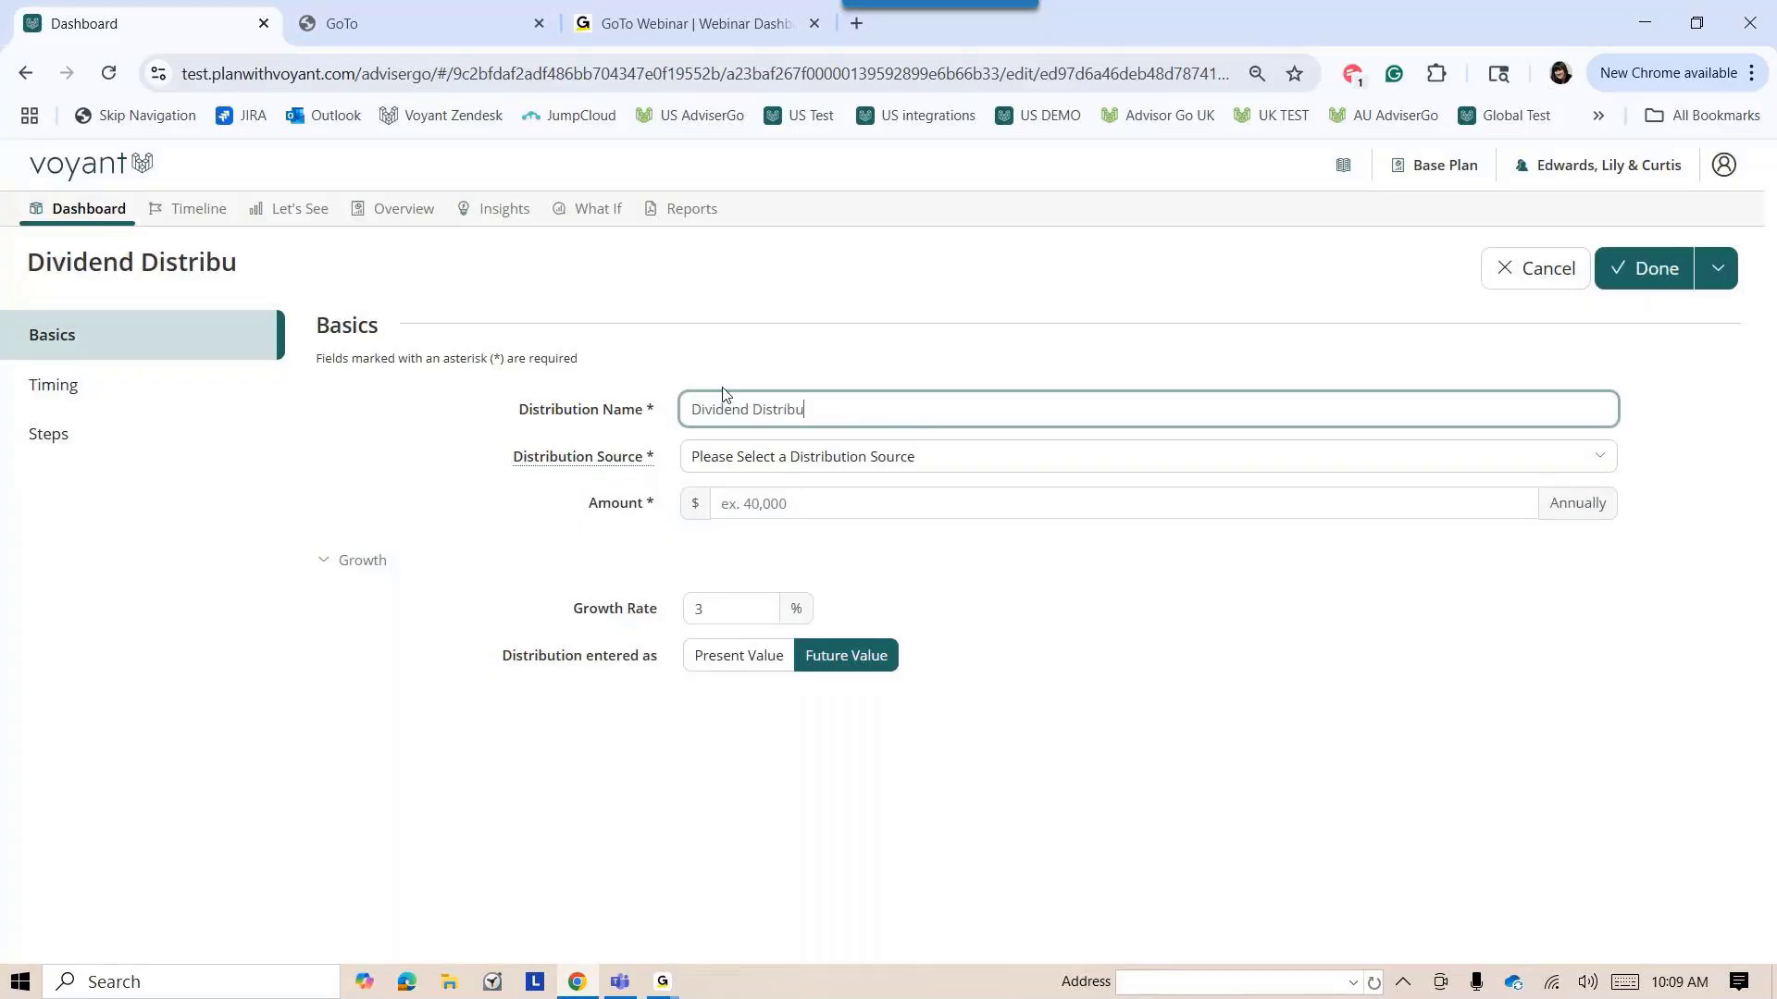
pyautogui.write('tion')
# Set the distribution source to ABC Company and the annual amount to $200,000
pyautogui.click(714, 455)
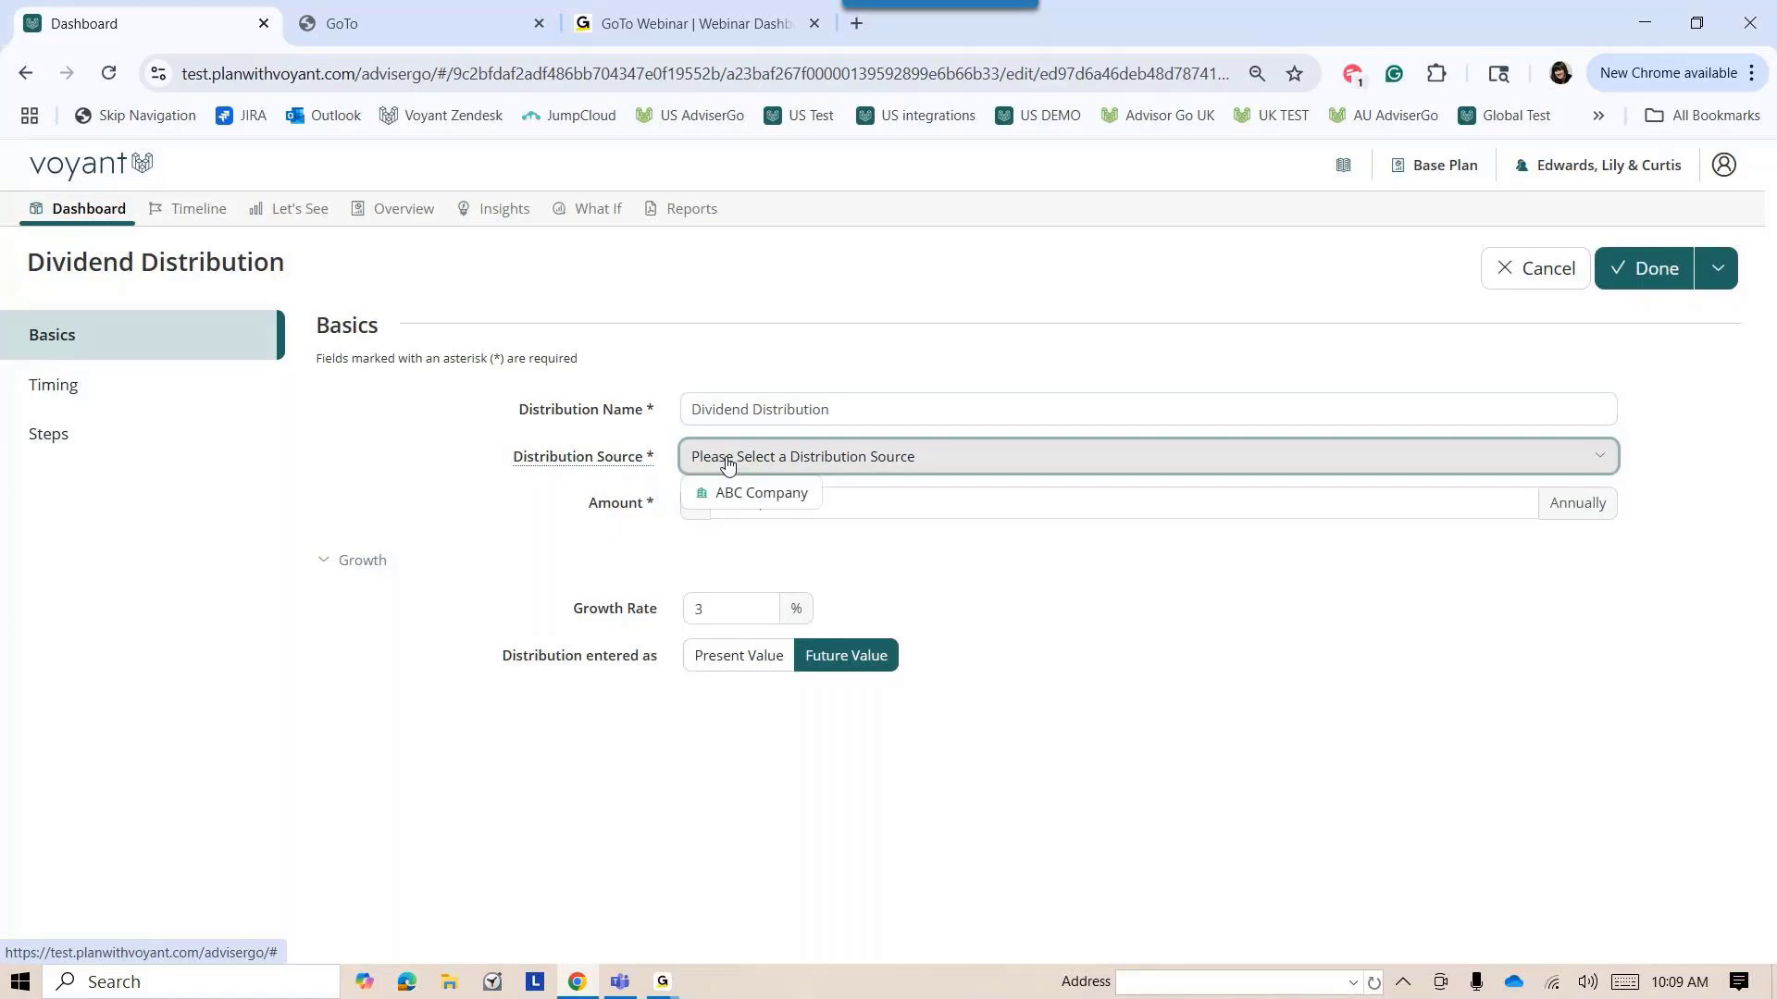
pyautogui.click(728, 491)
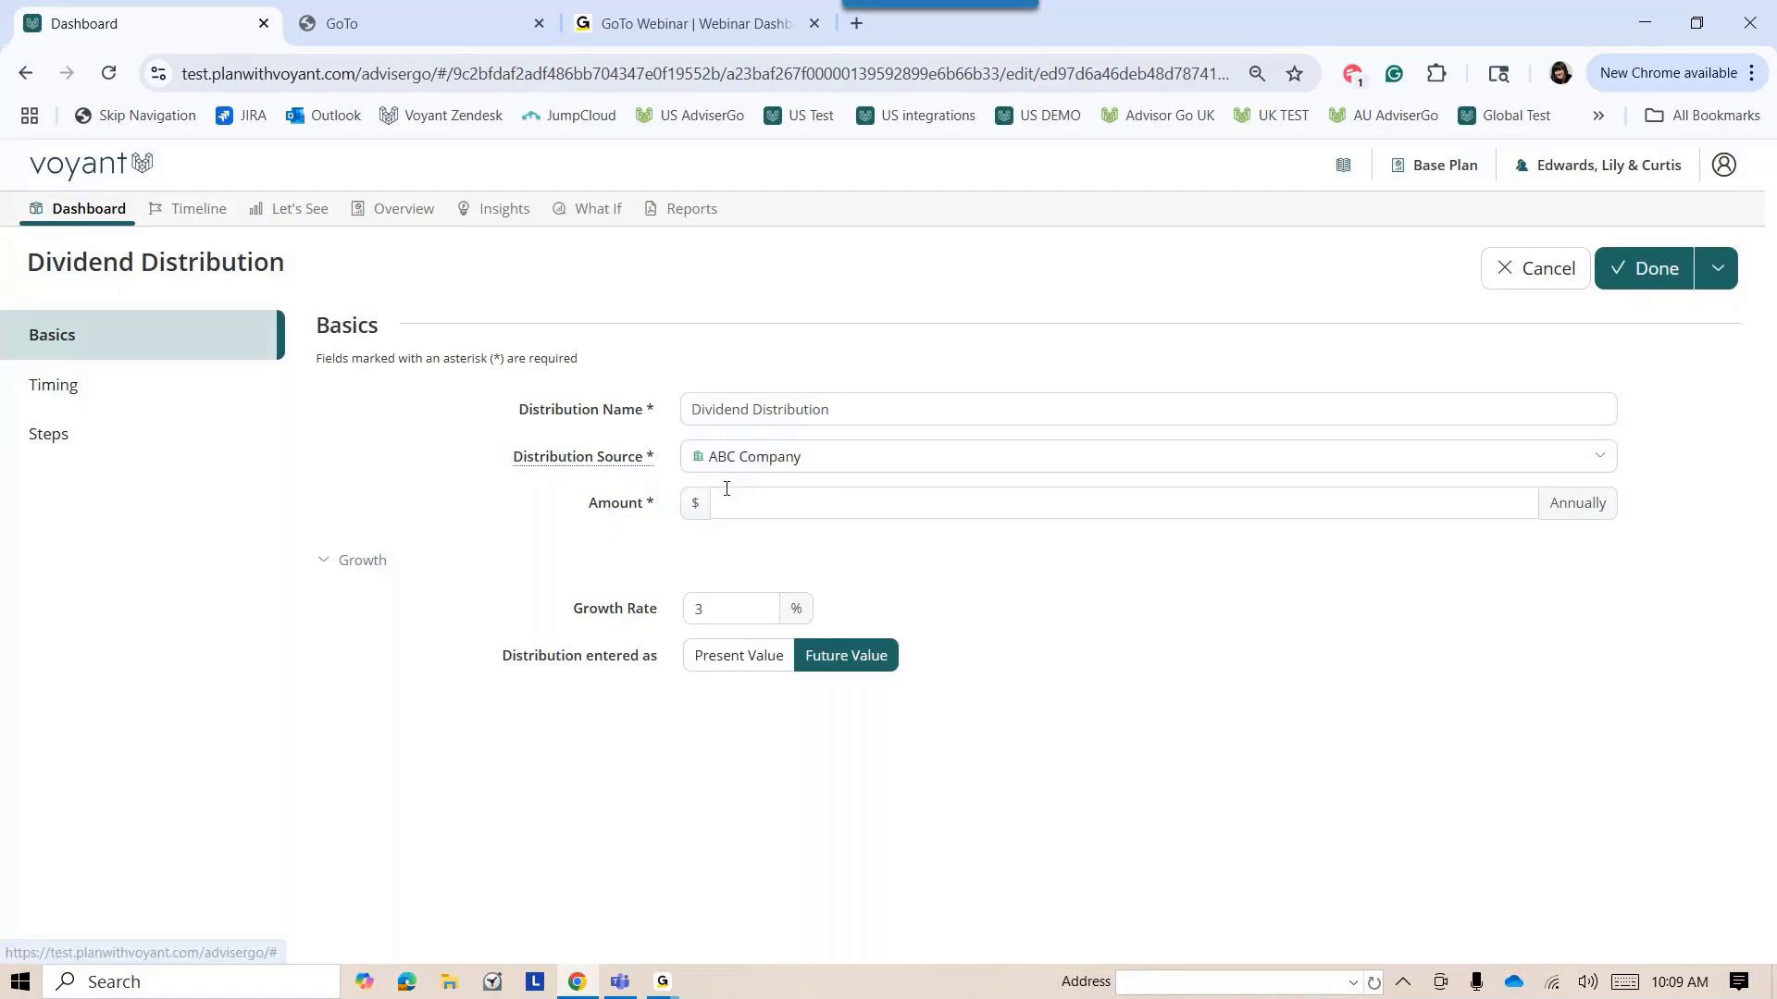
pyautogui.click(789, 494)
pyautogui.write('2000000')
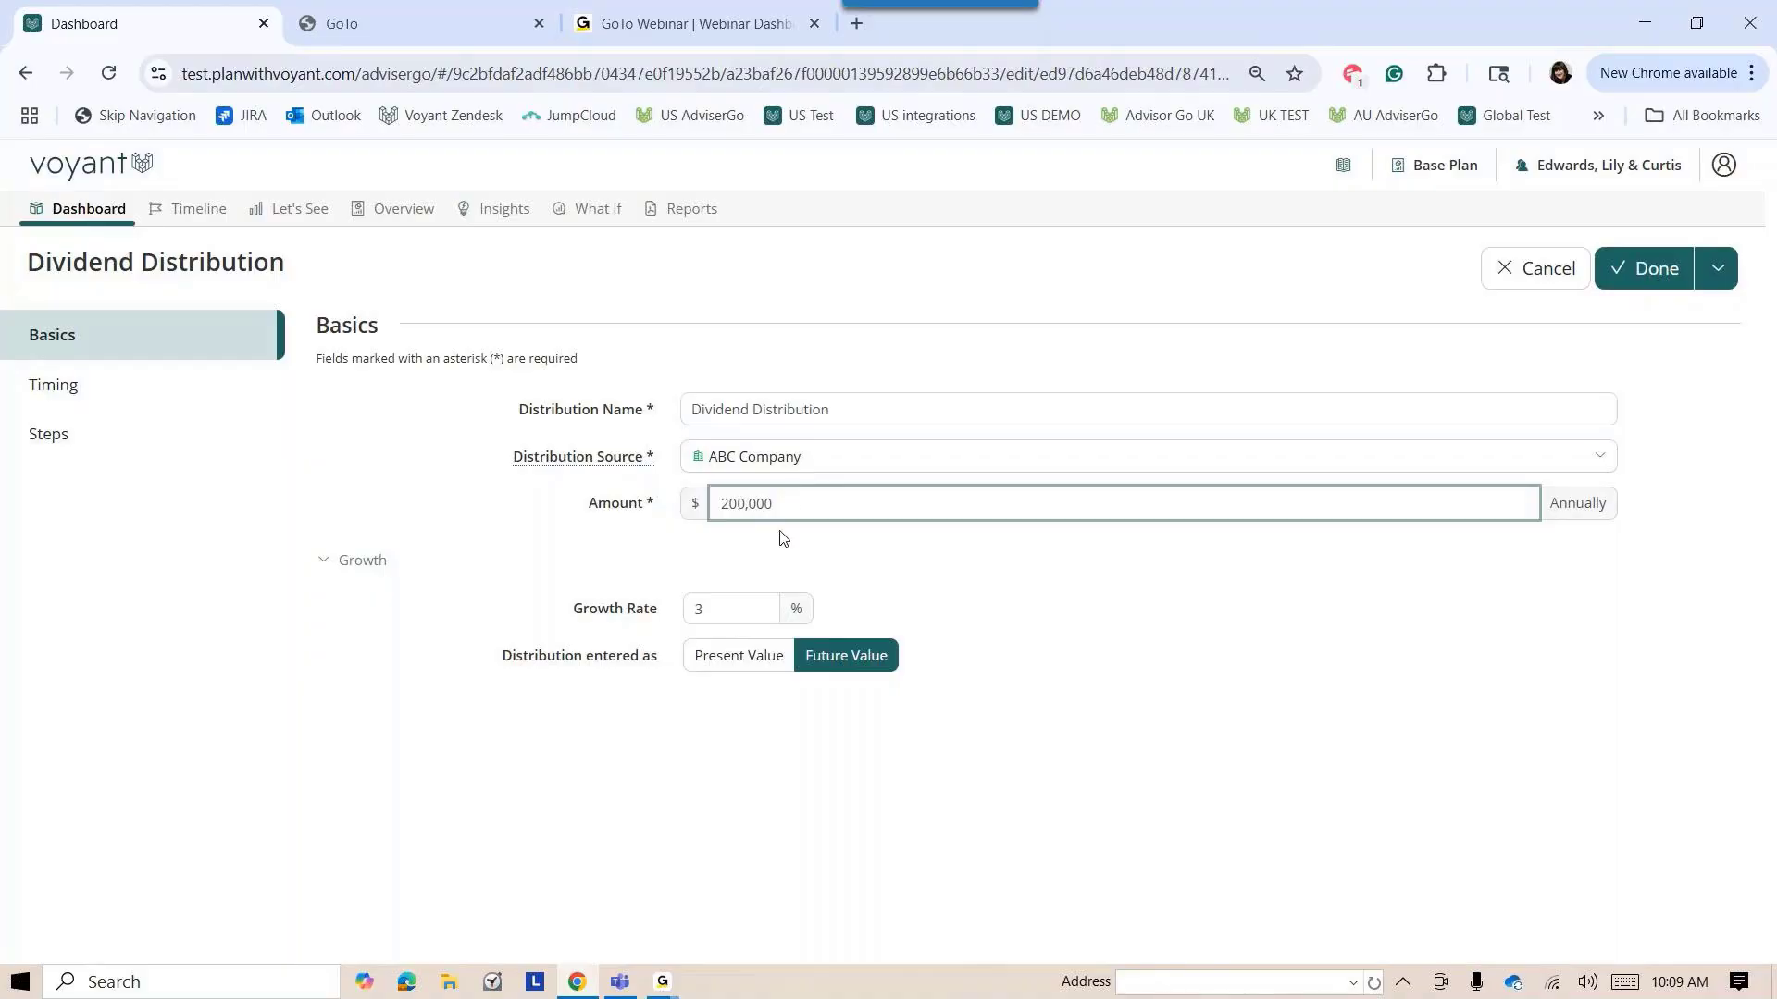
pyautogui.doubleClick(771, 505)
# Check the start and end timing of the dividend distribution and save it
pyautogui.click(108, 389)
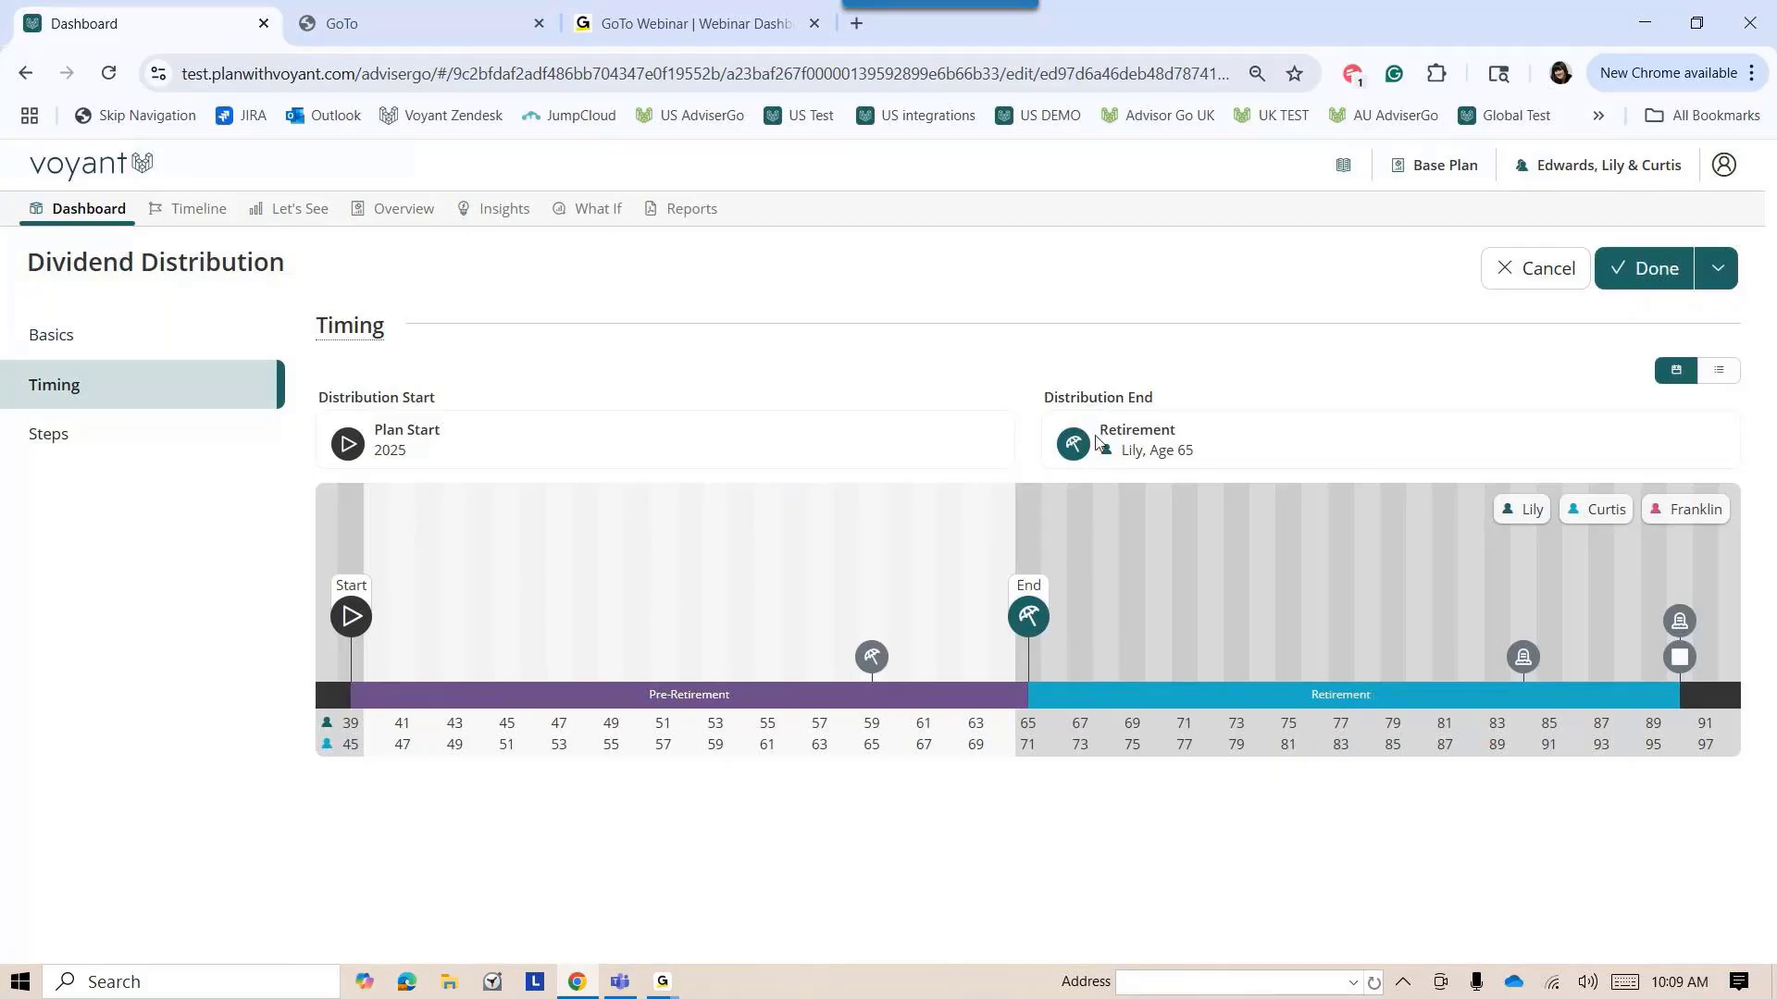
pyautogui.click(73, 345)
pyautogui.click(1663, 270)
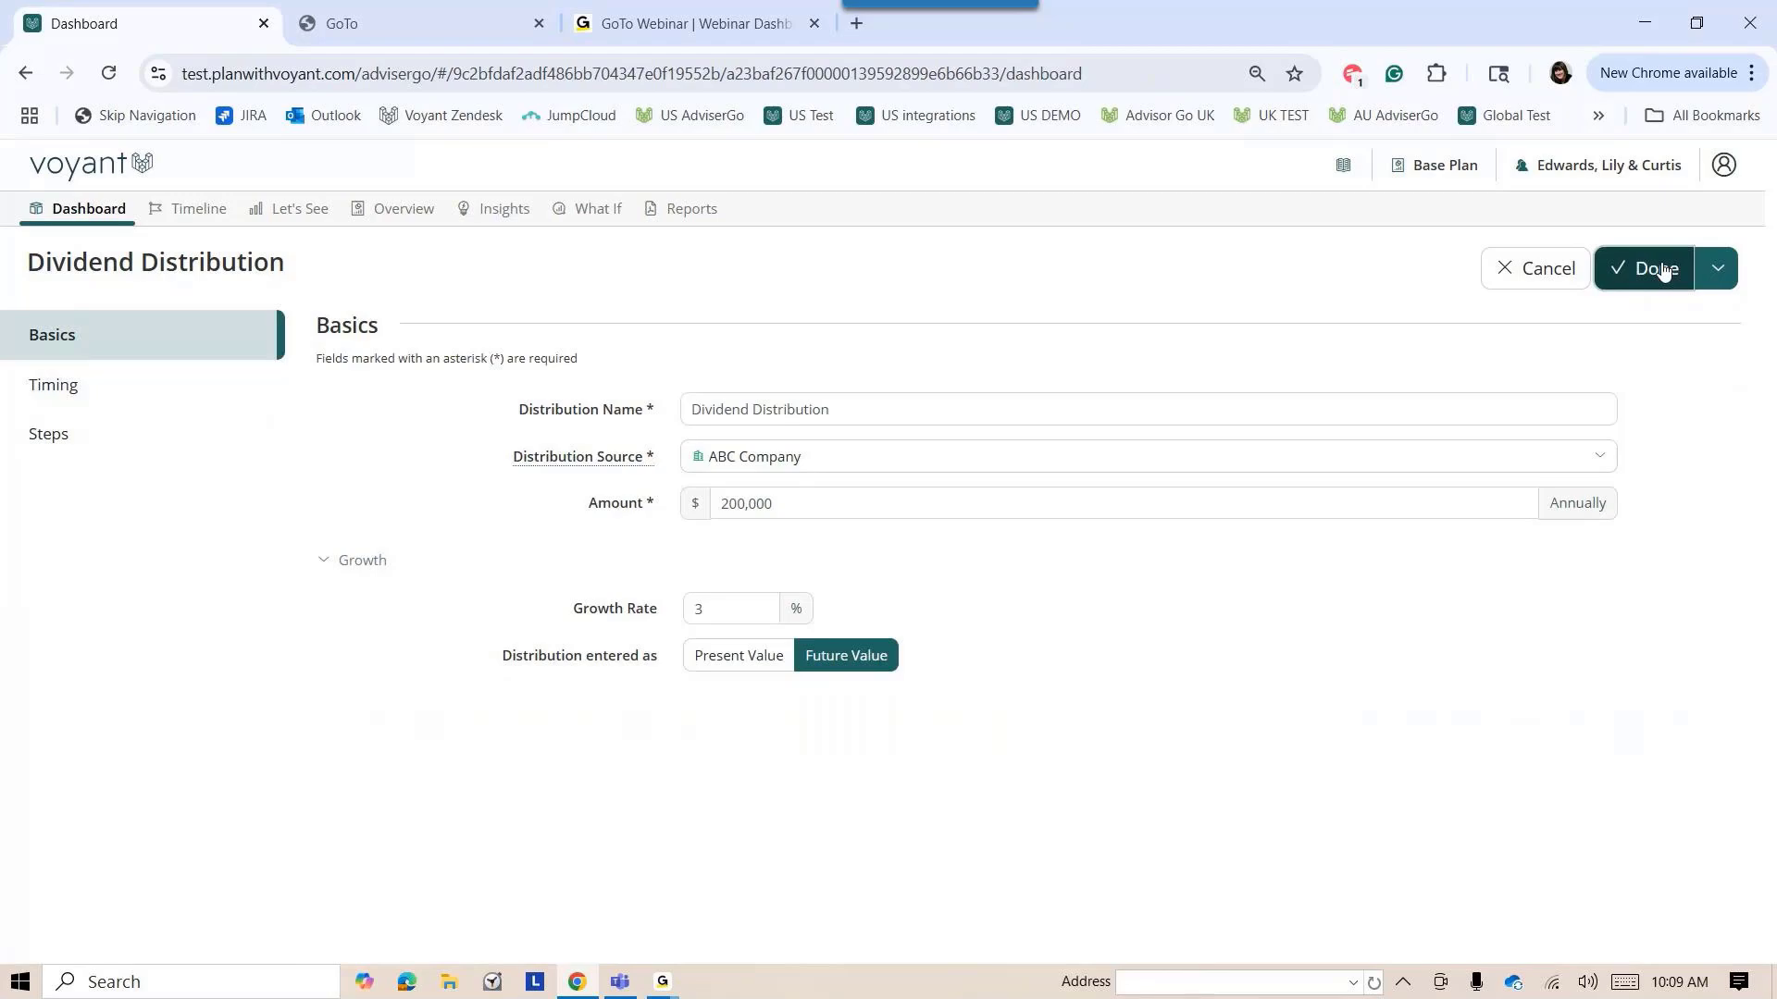
# Examine the cash flow of the People in Plan, including the 2025 income in the Year View, and return to the dashboard
pyautogui.click(1291, 252)
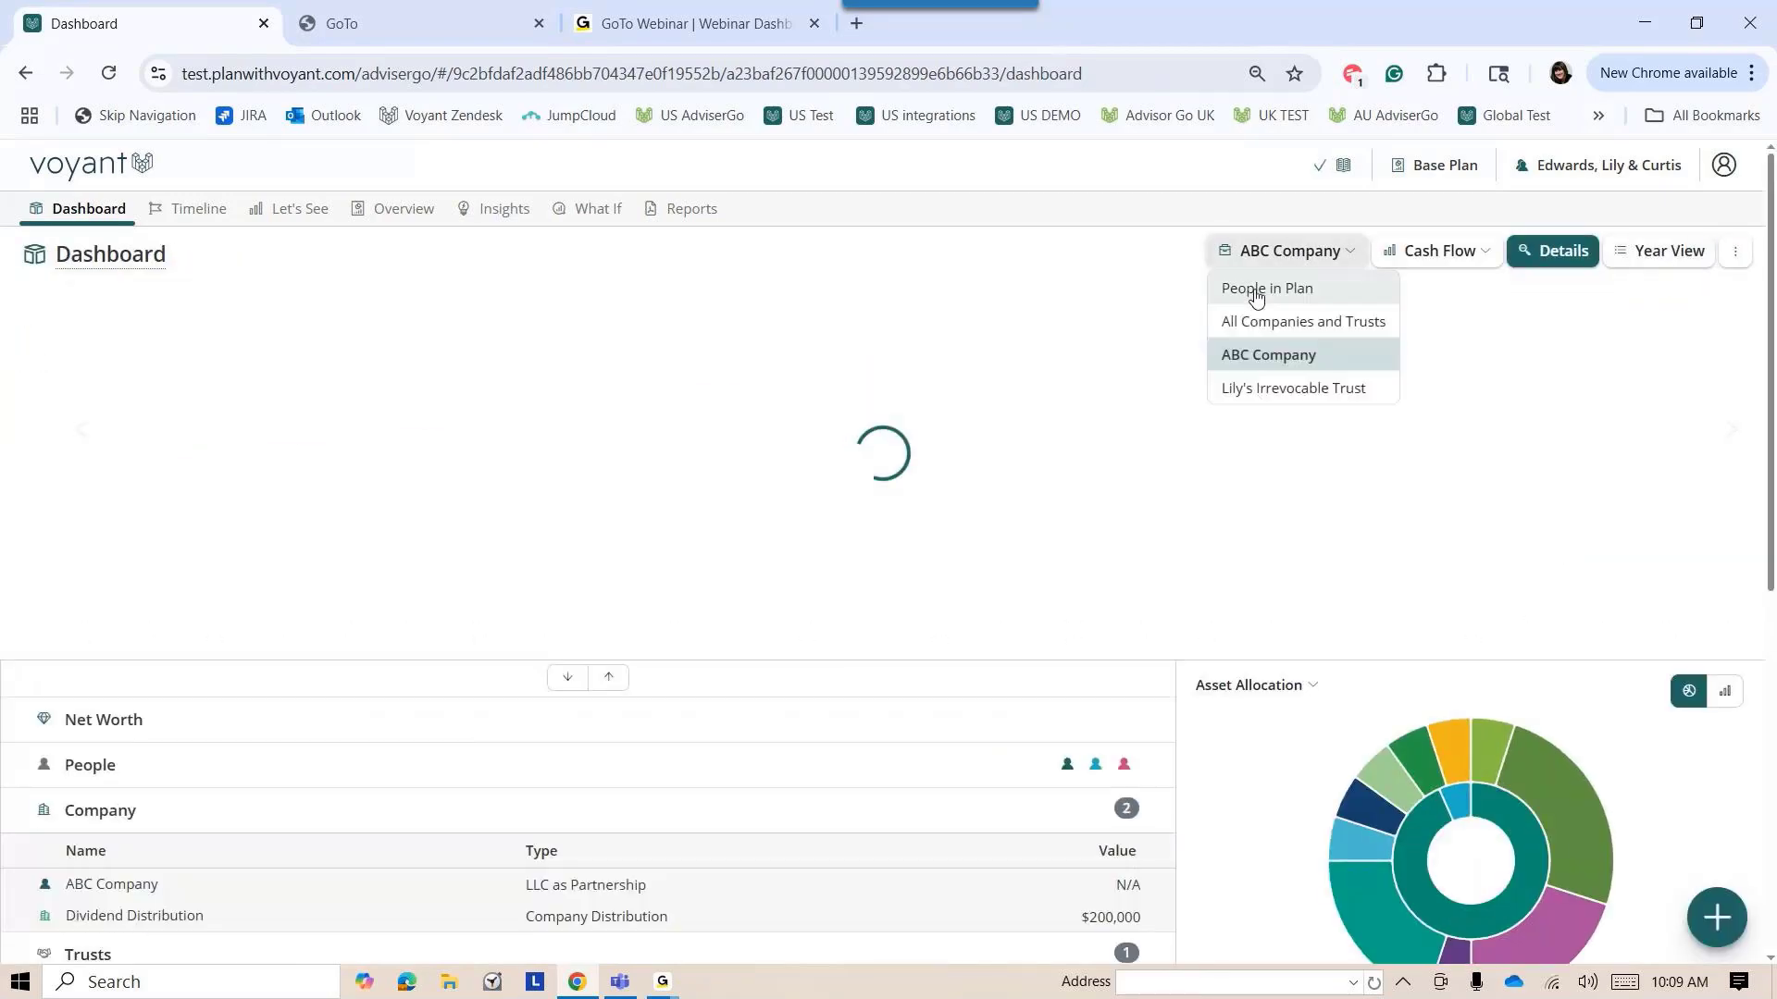
pyautogui.click(1256, 292)
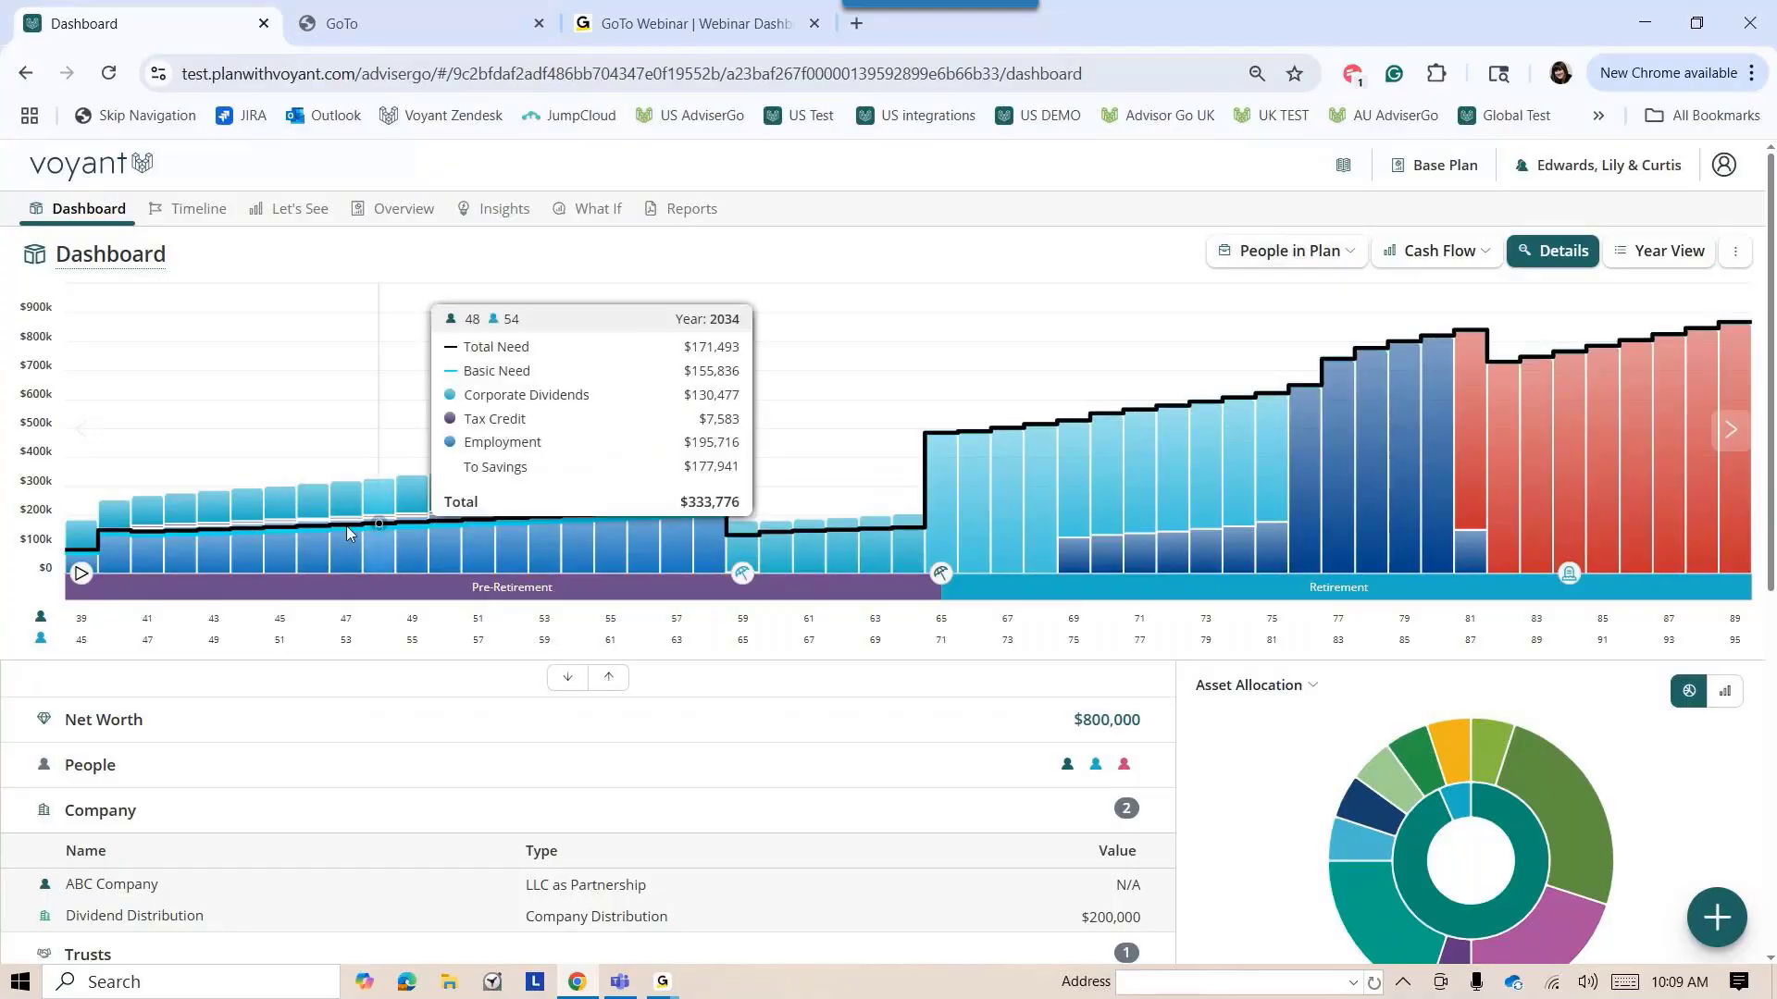
pyautogui.moveTo(74, 552)
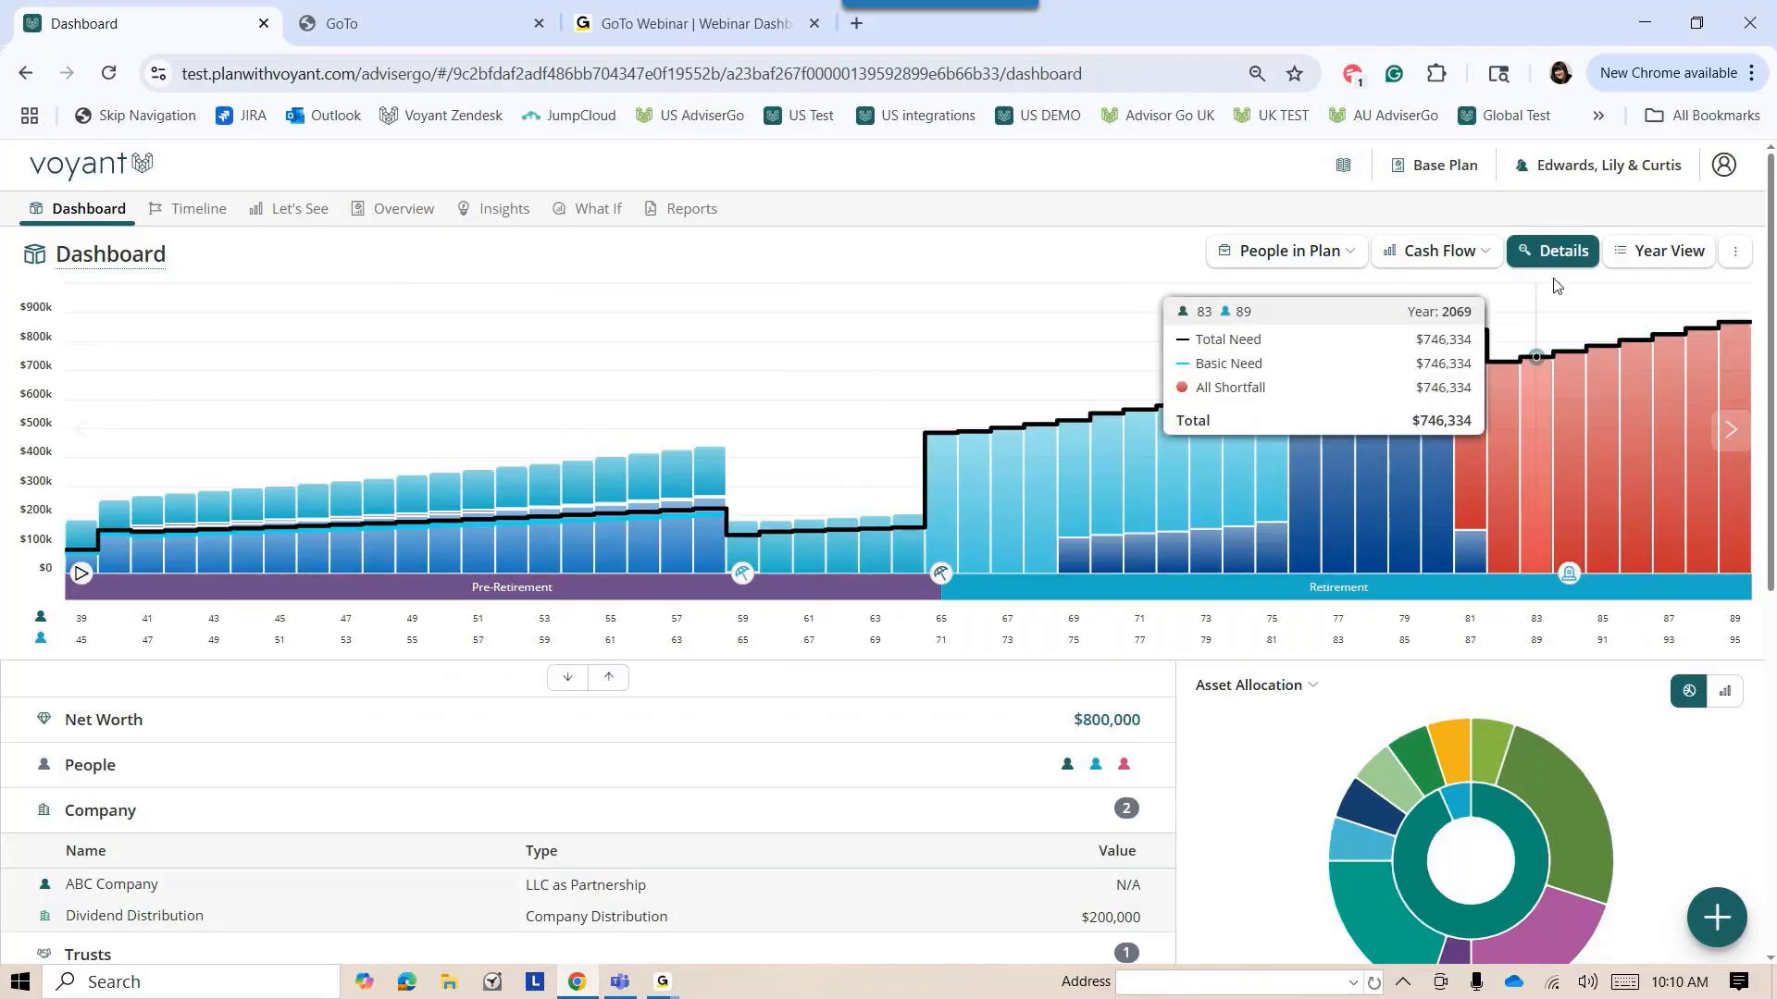
pyautogui.click(1678, 257)
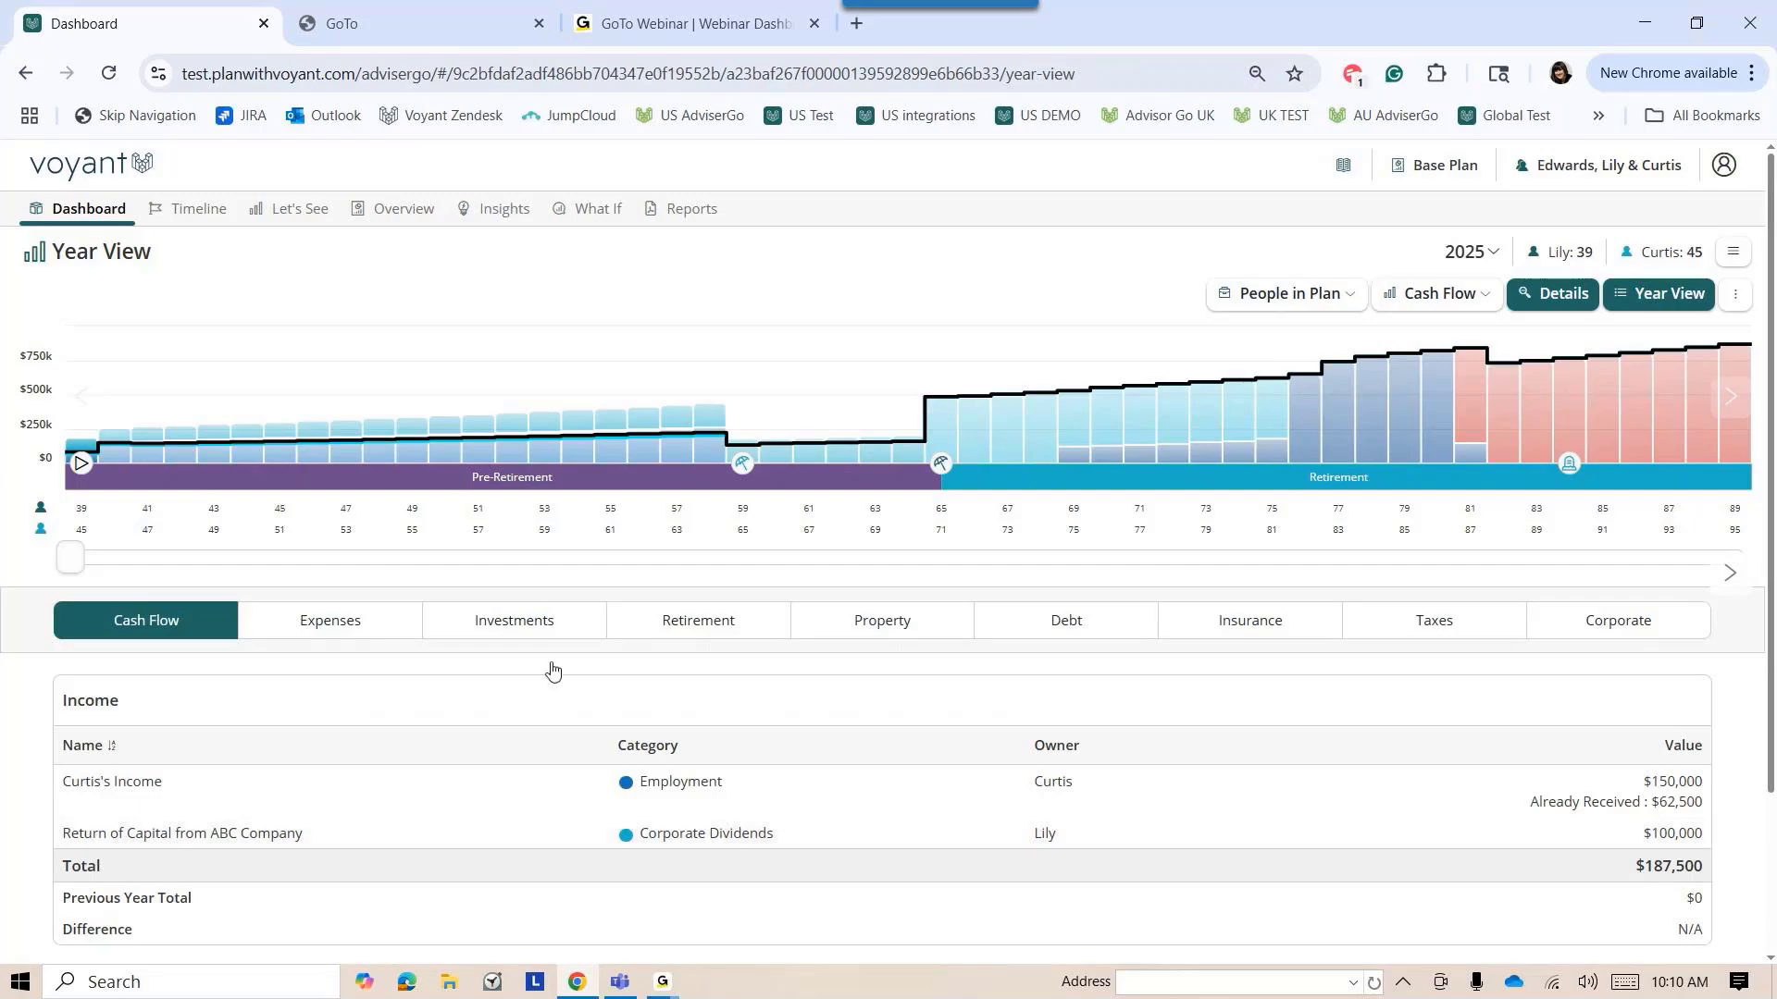
pyautogui.click(81, 207)
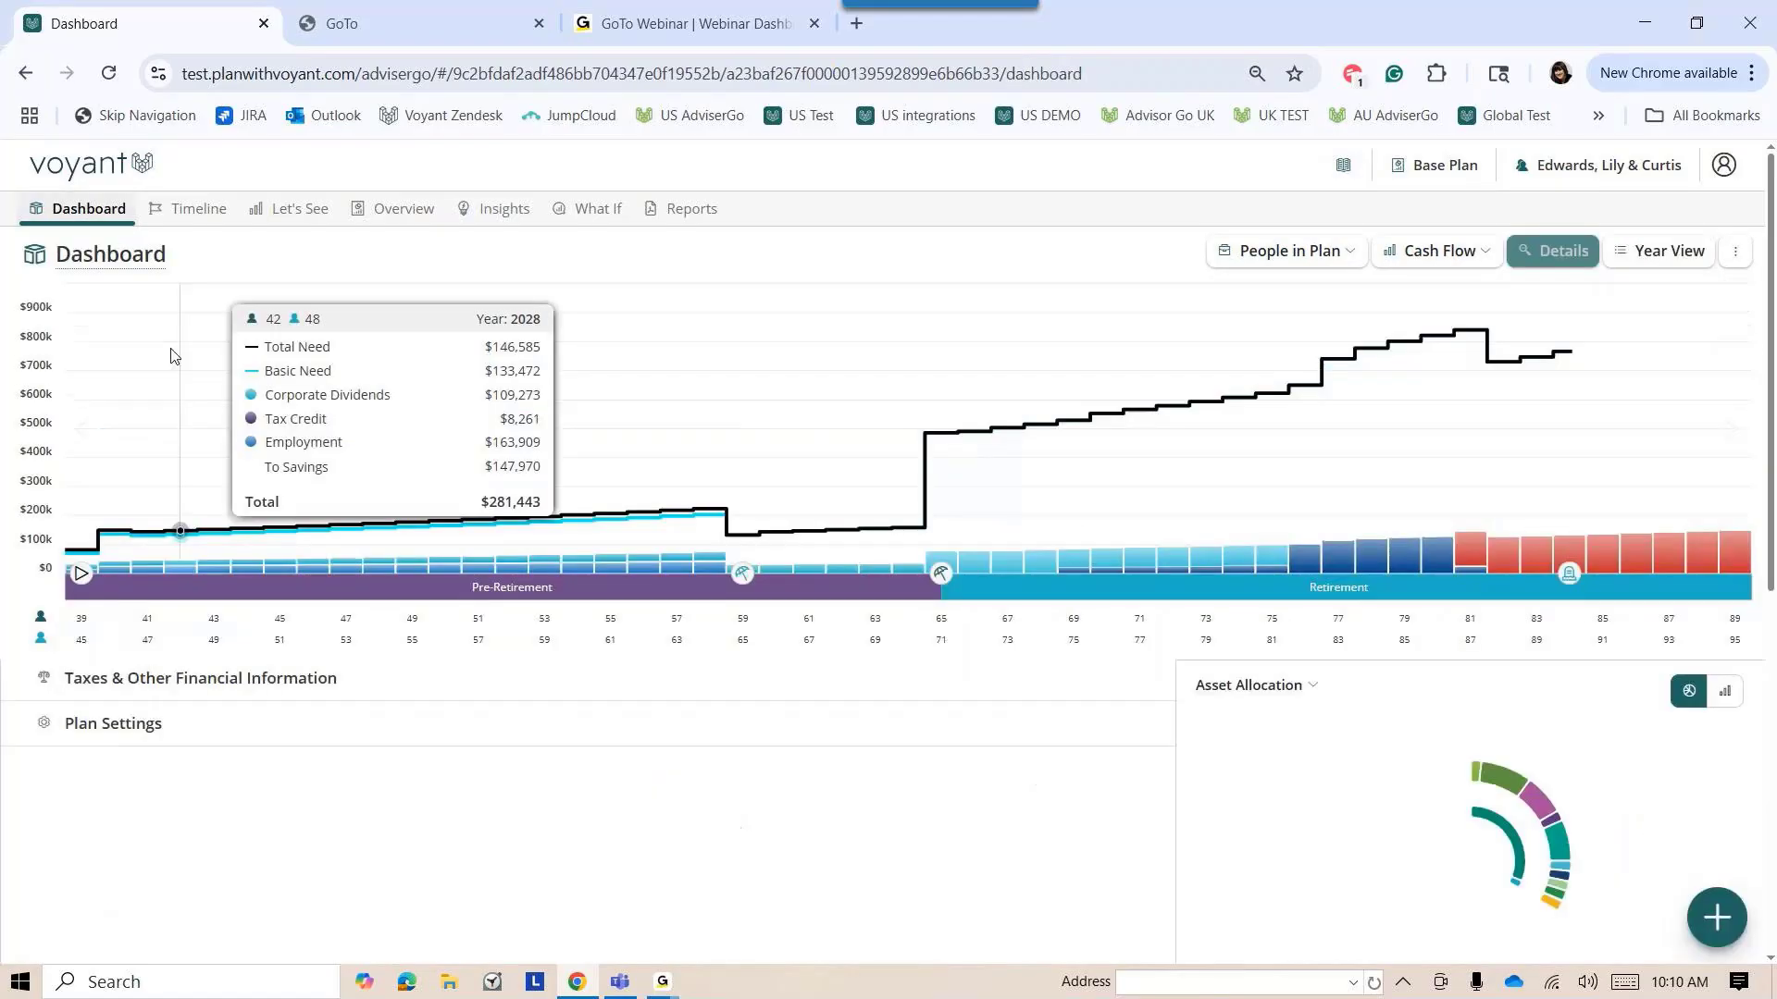
# Open ABC Company's ownership transfers and add a new transfer
pyautogui.scroll(-5, 791, 766)
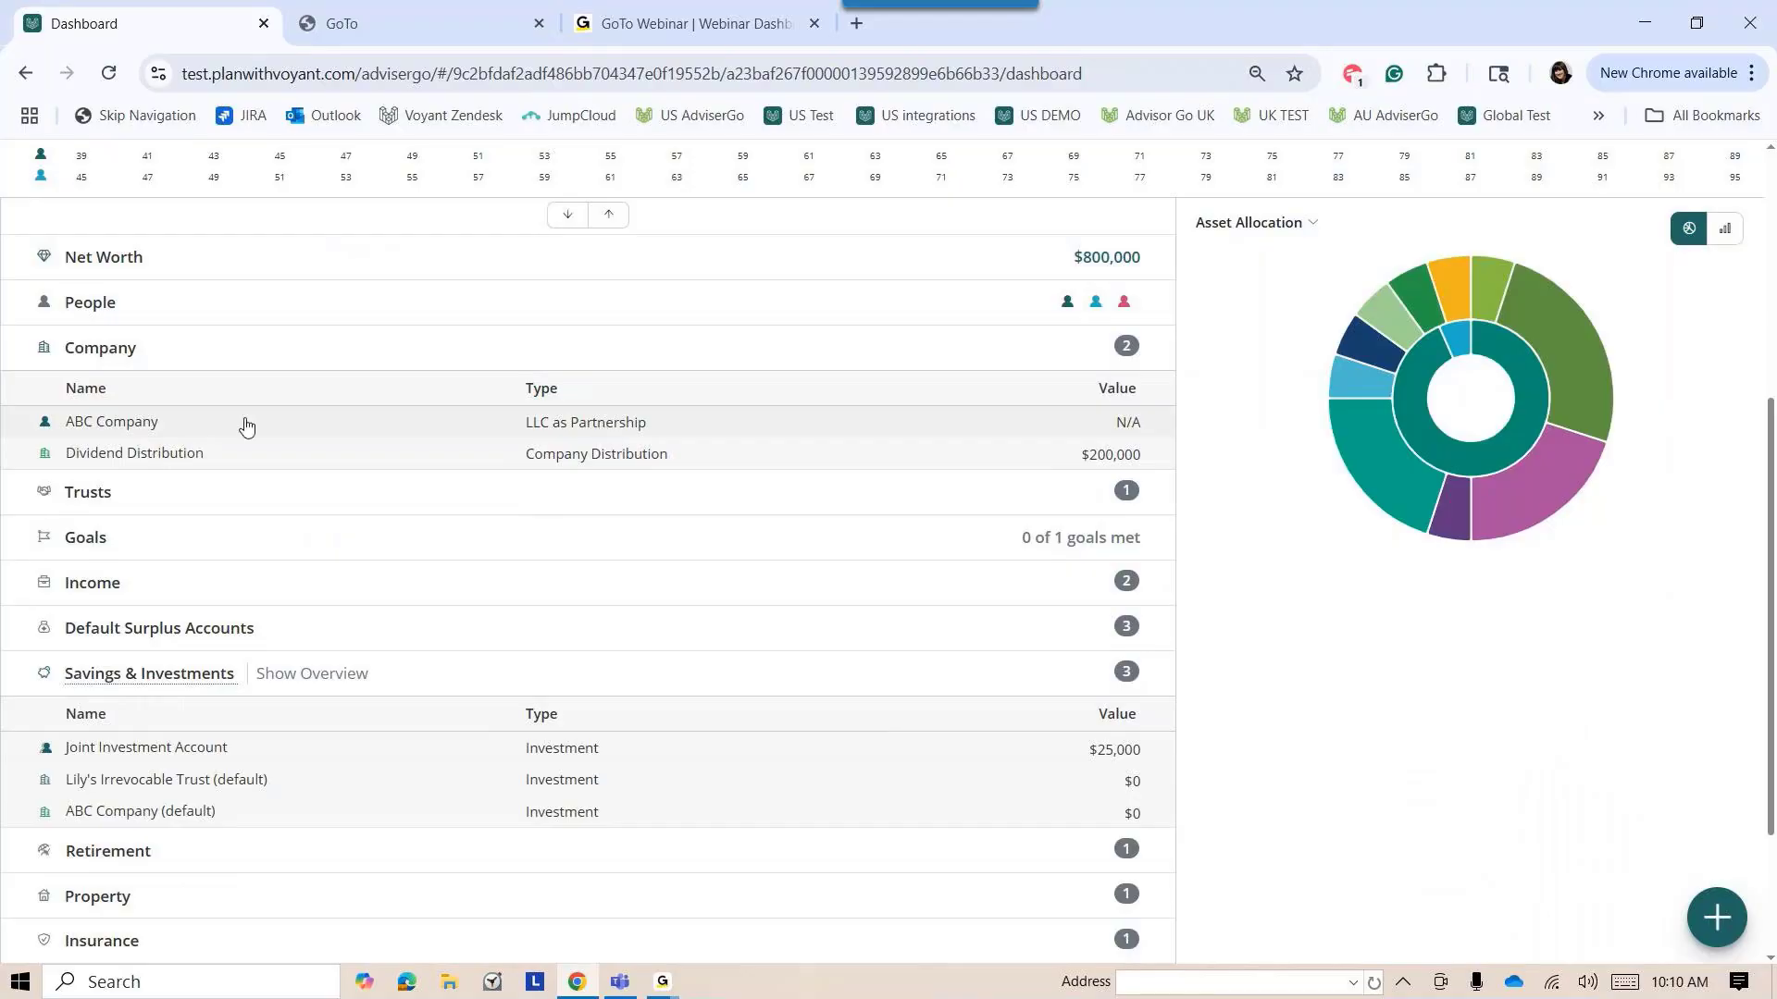
pyautogui.click(100, 422)
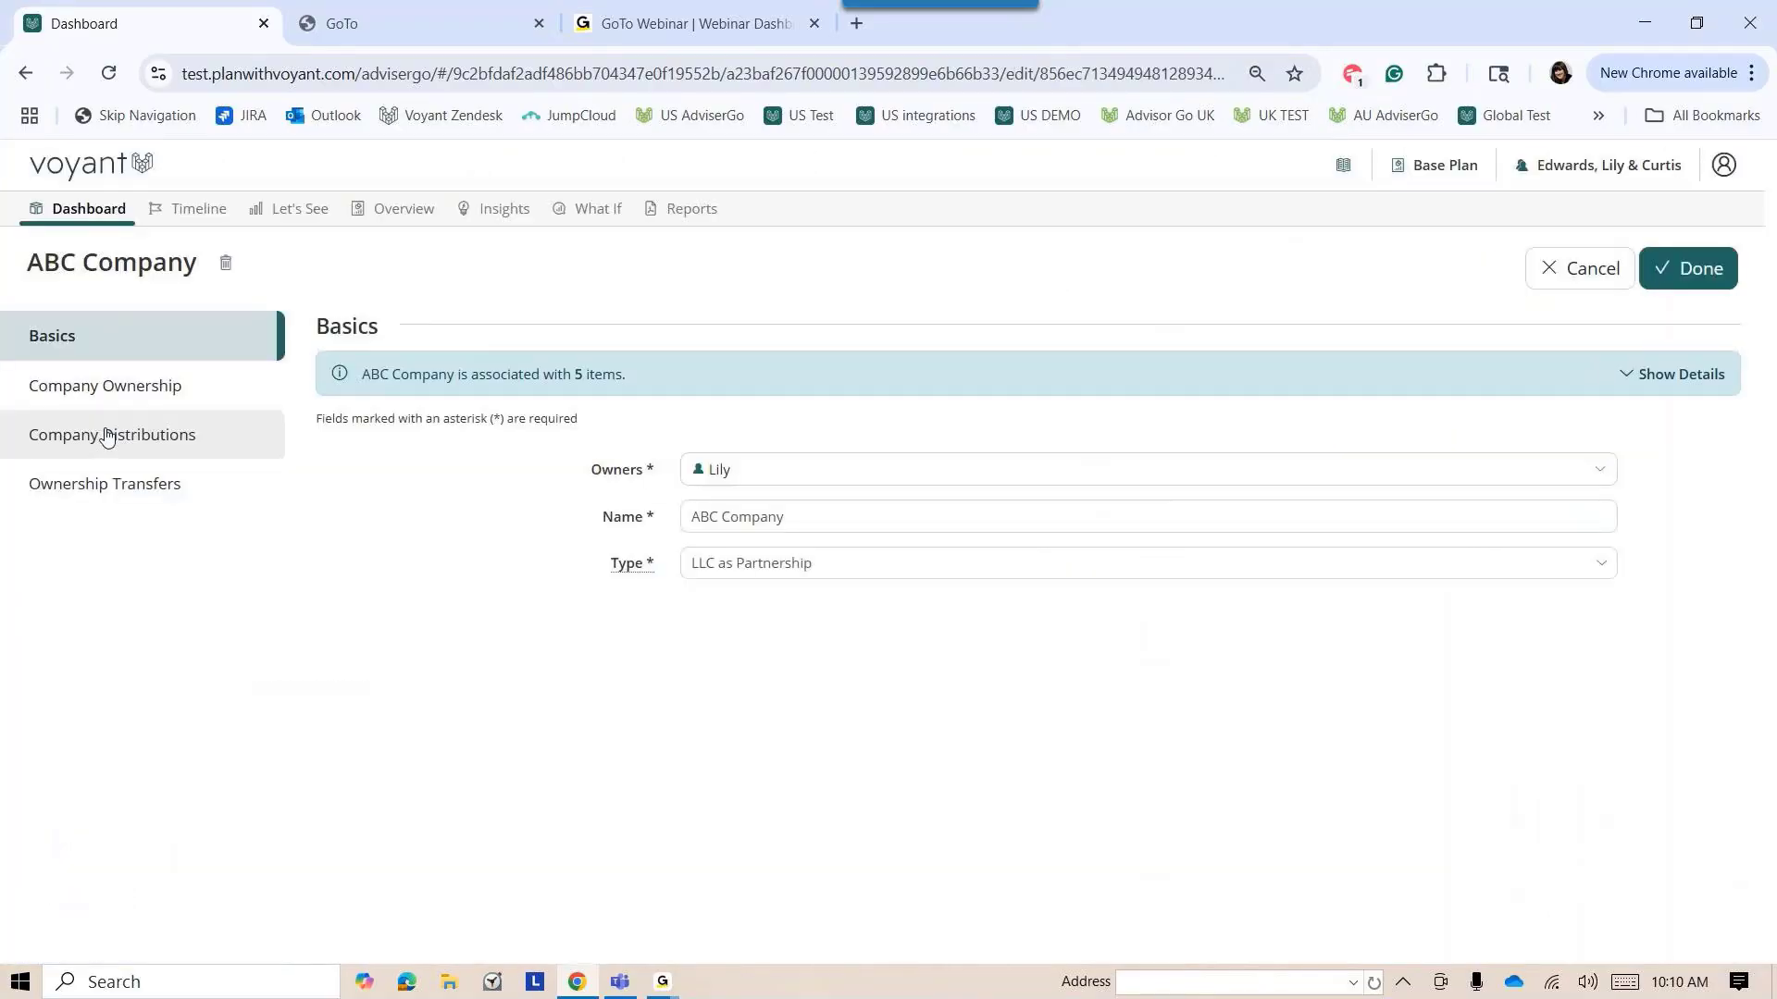
pyautogui.click(77, 495)
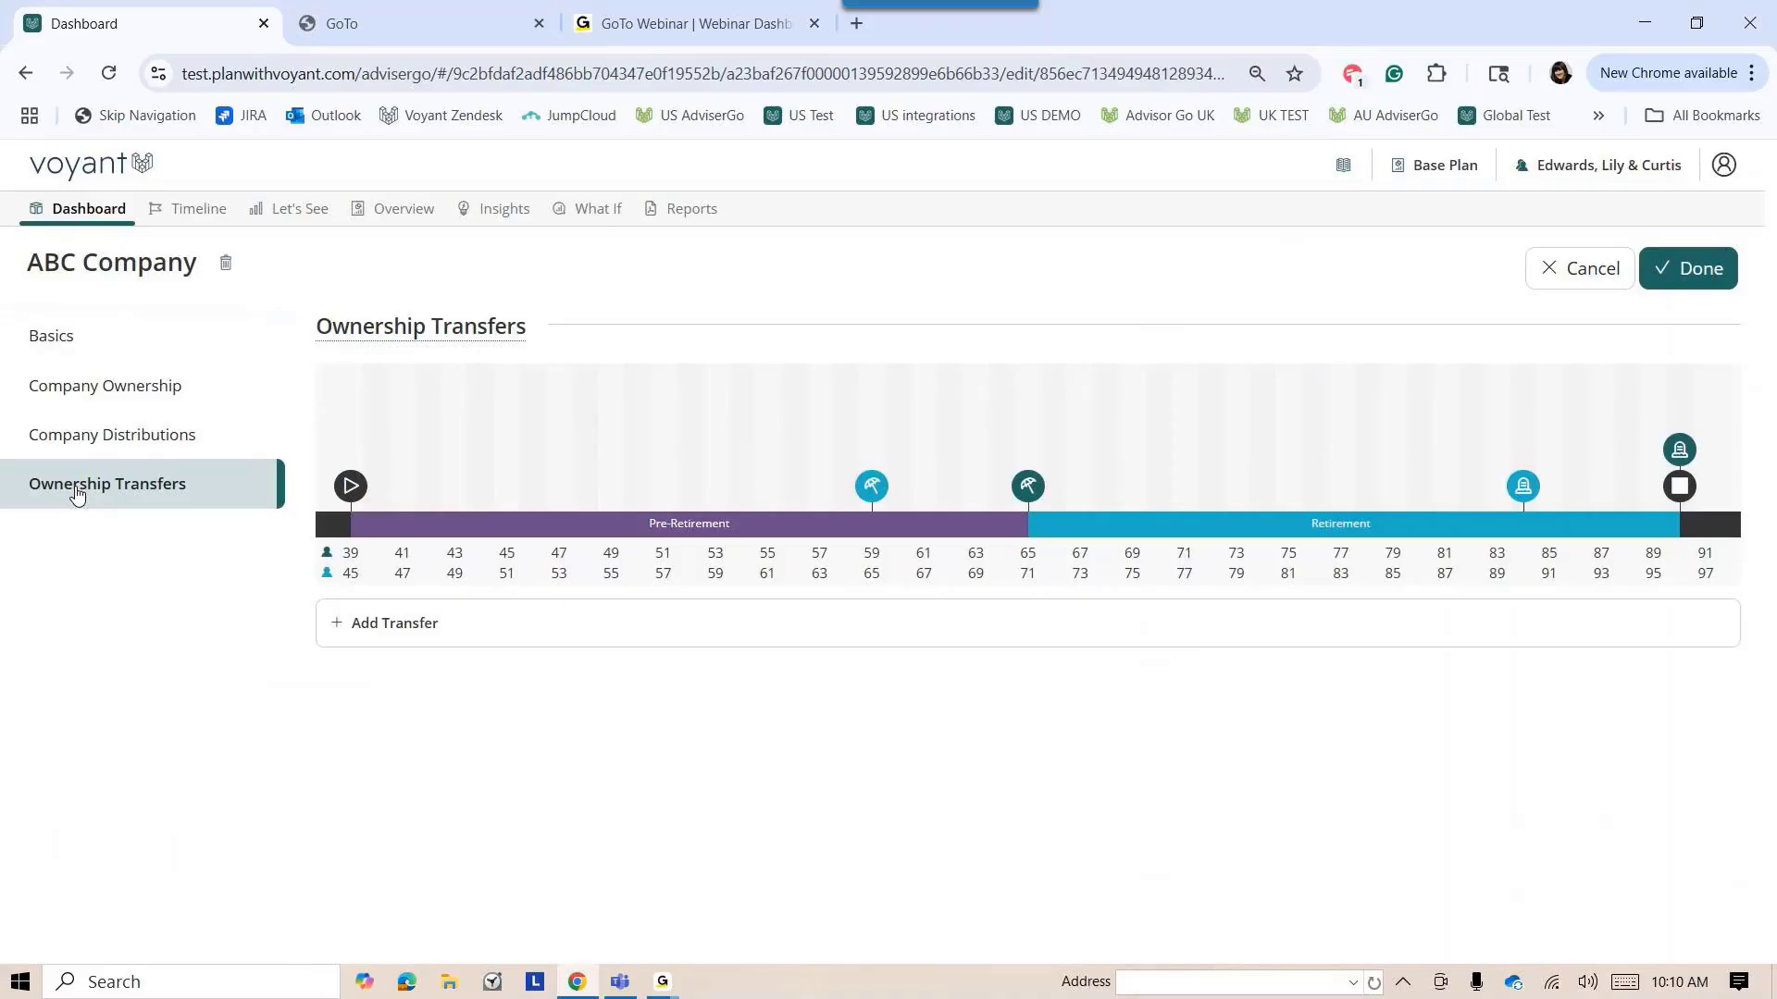
pyautogui.click(426, 625)
pyautogui.scroll(-5, 662, 751)
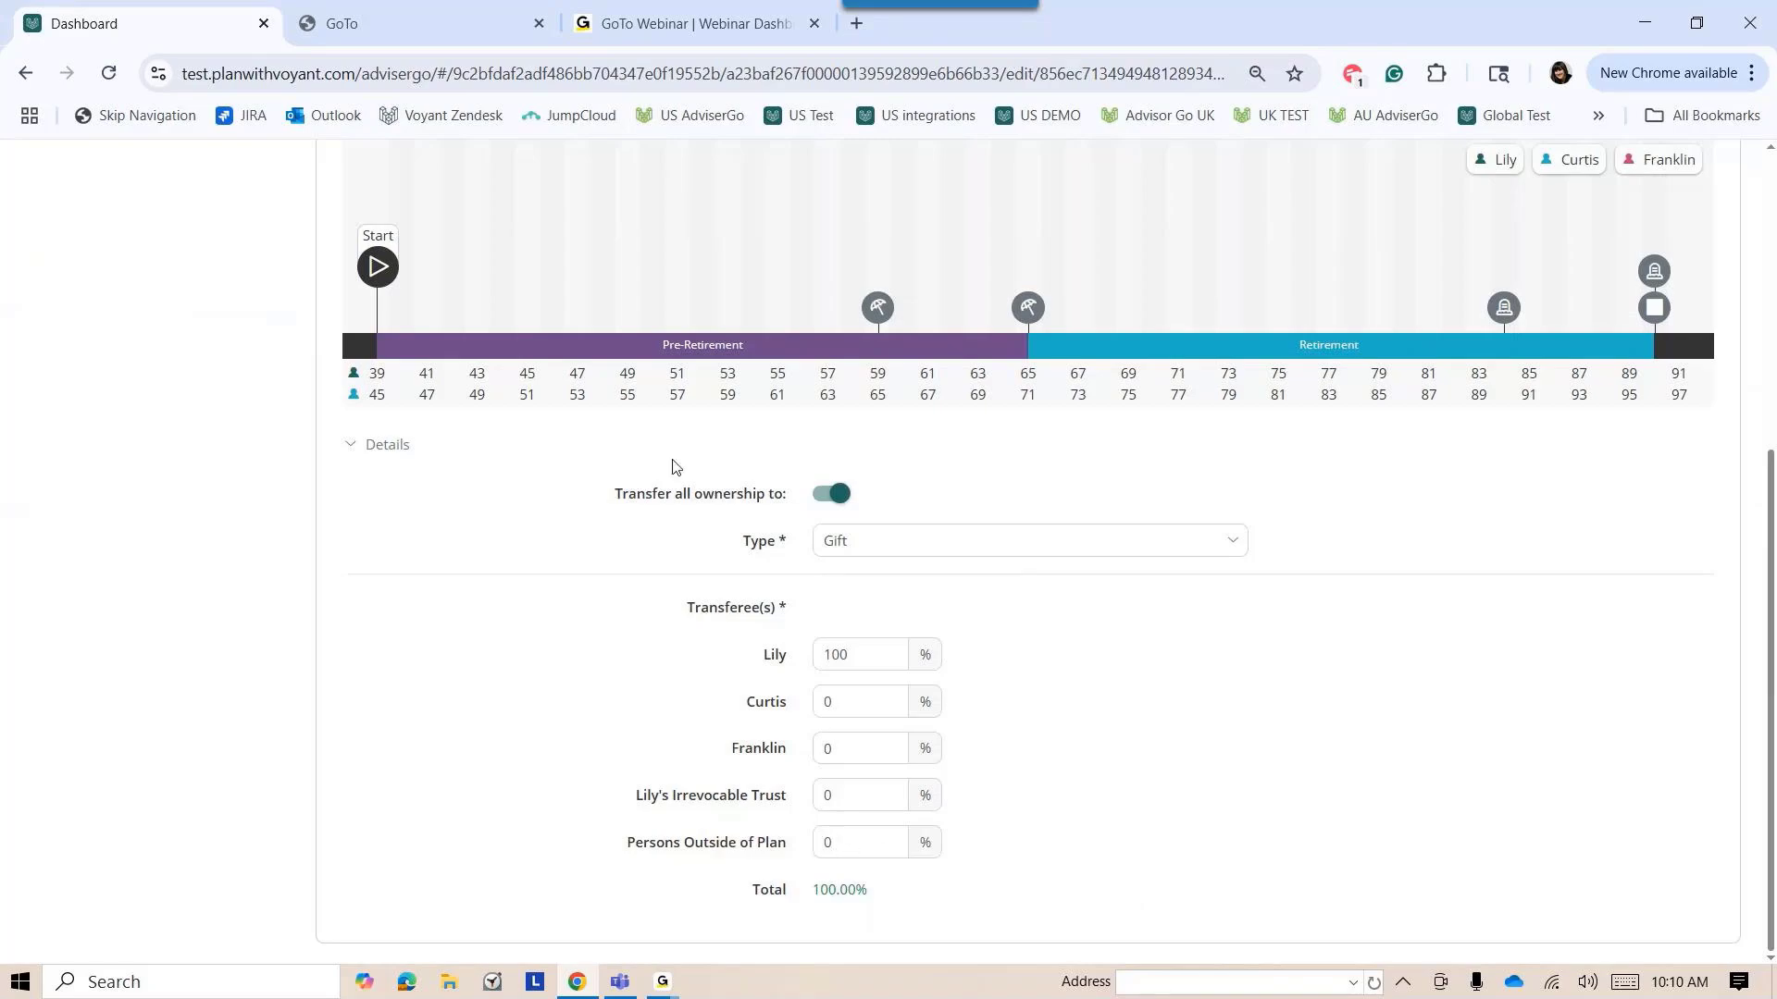
# Turn off the transfer of all ownership and turn on transferring over multiple years
pyautogui.click(850, 493)
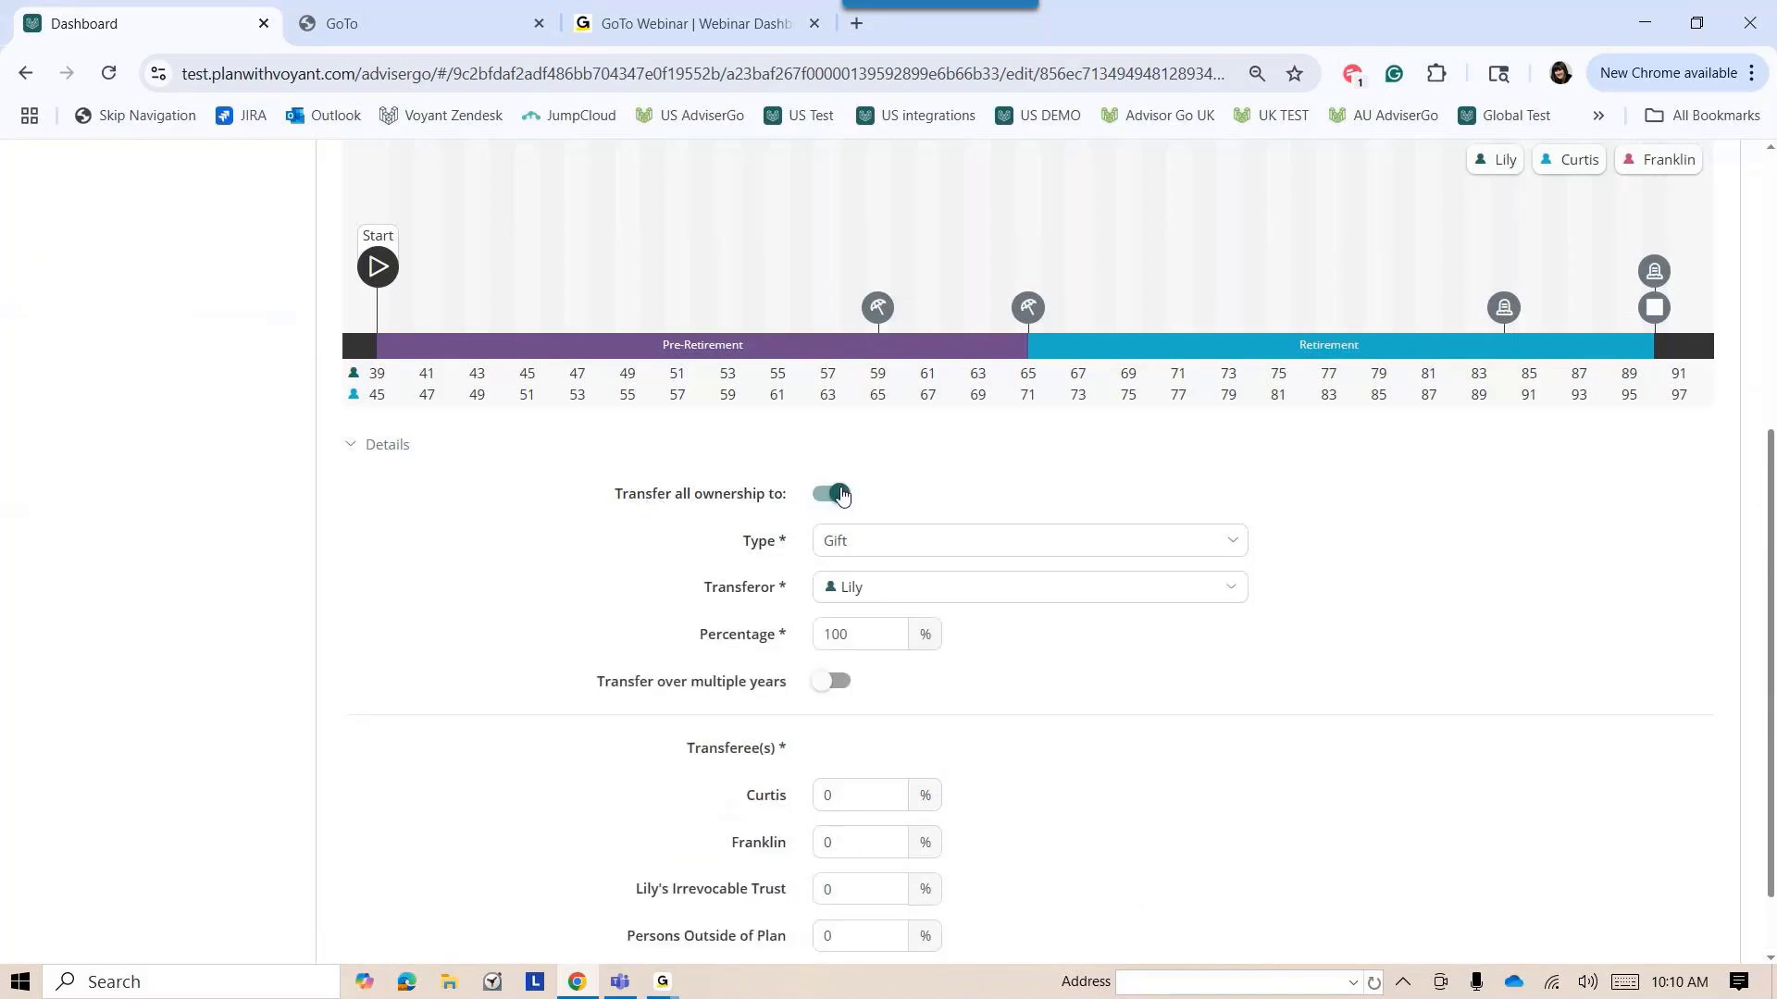
pyautogui.click(828, 682)
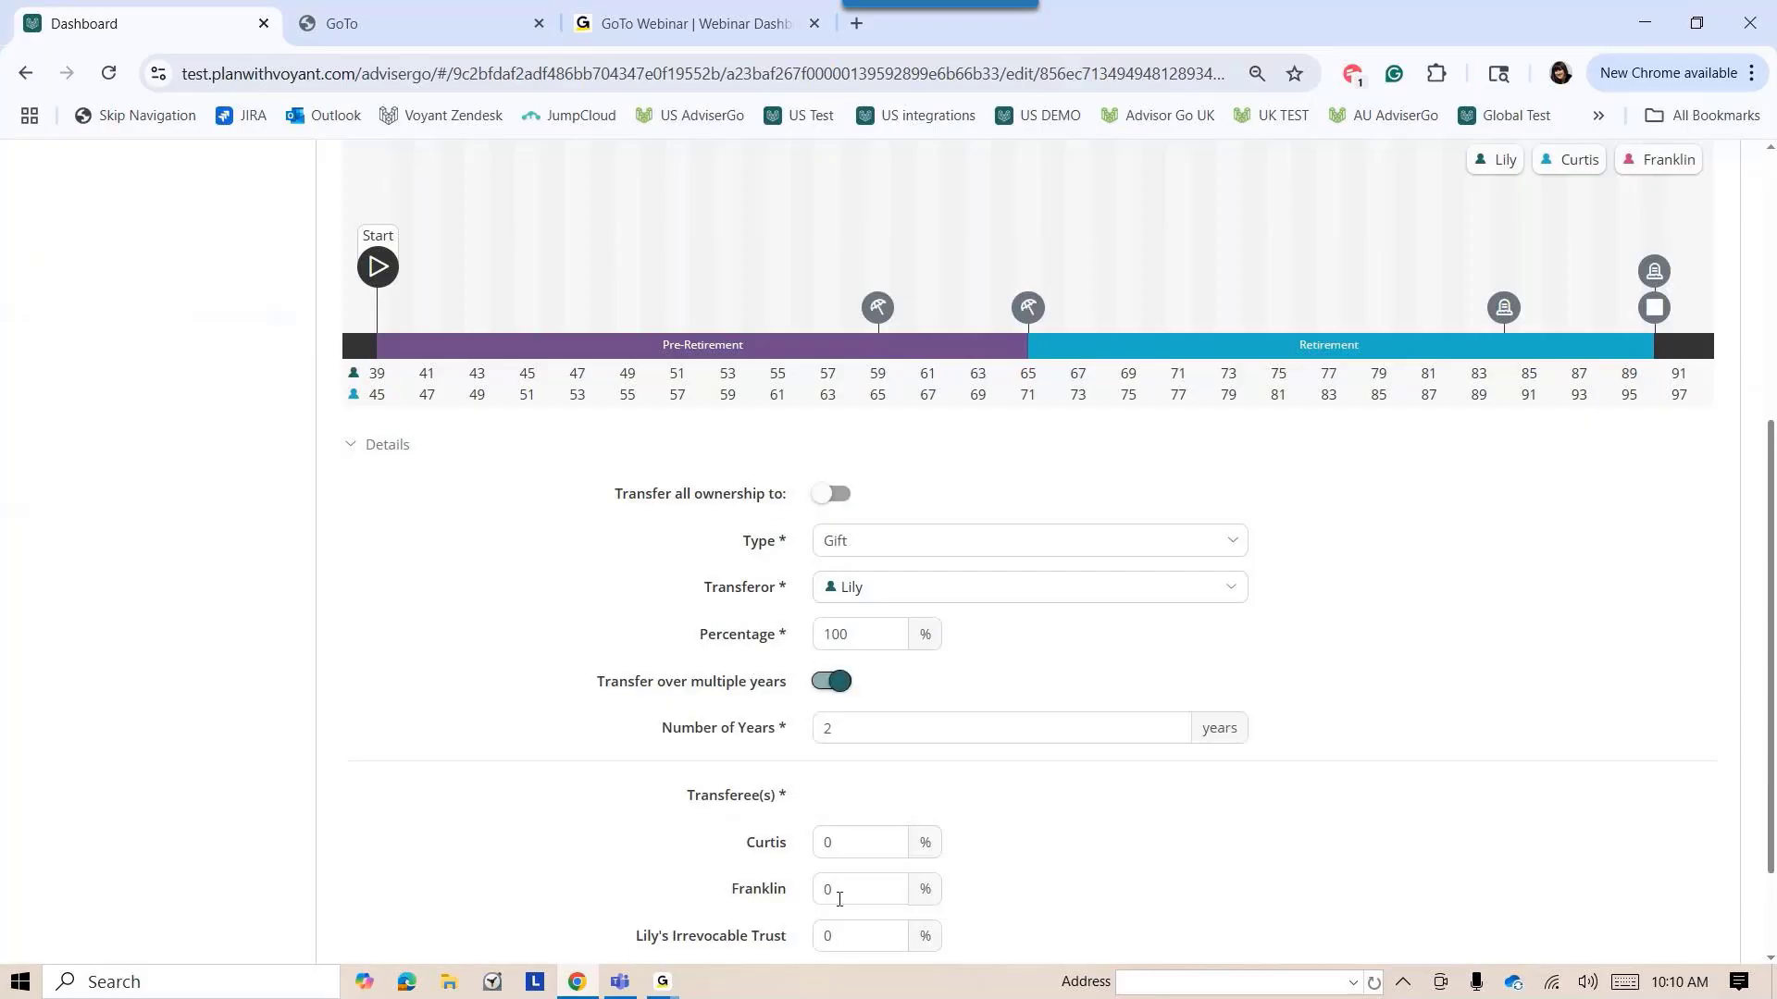
pyautogui.scroll(-2, 877, 891)
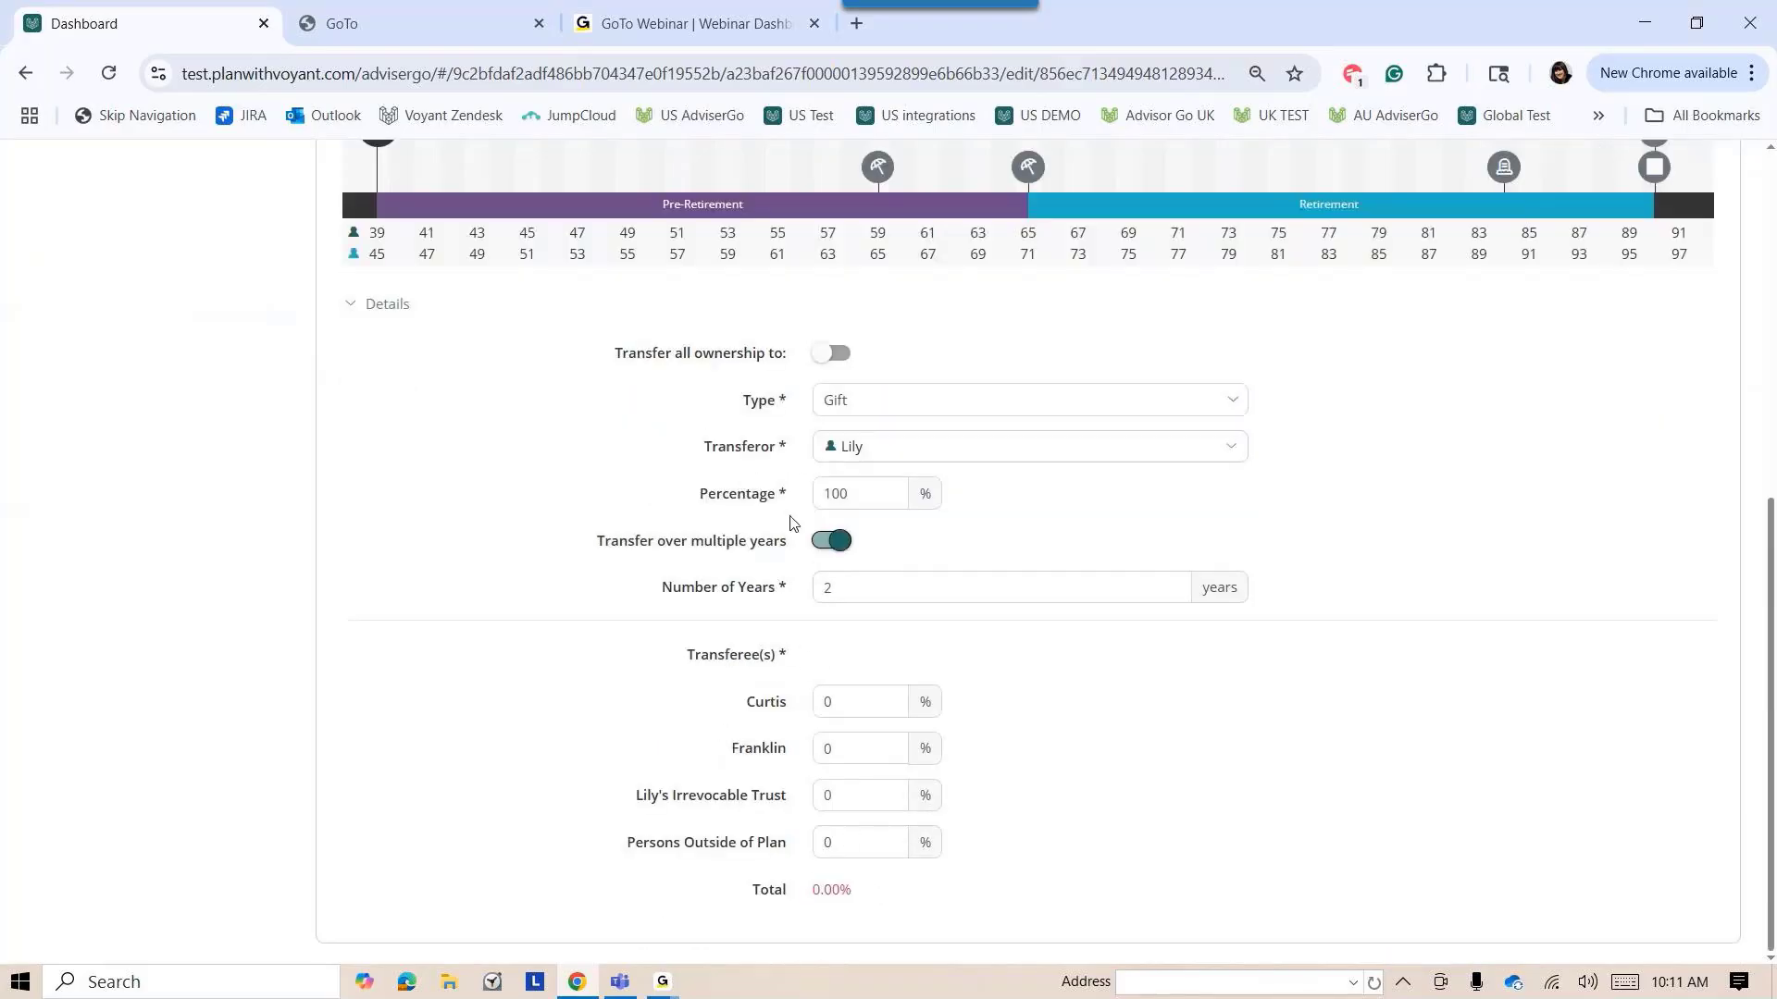
# Change the transfer type to Sale, leave the transfer of all ownership off, and open the number of years for editing
pyautogui.click(833, 353)
pyautogui.click(851, 552)
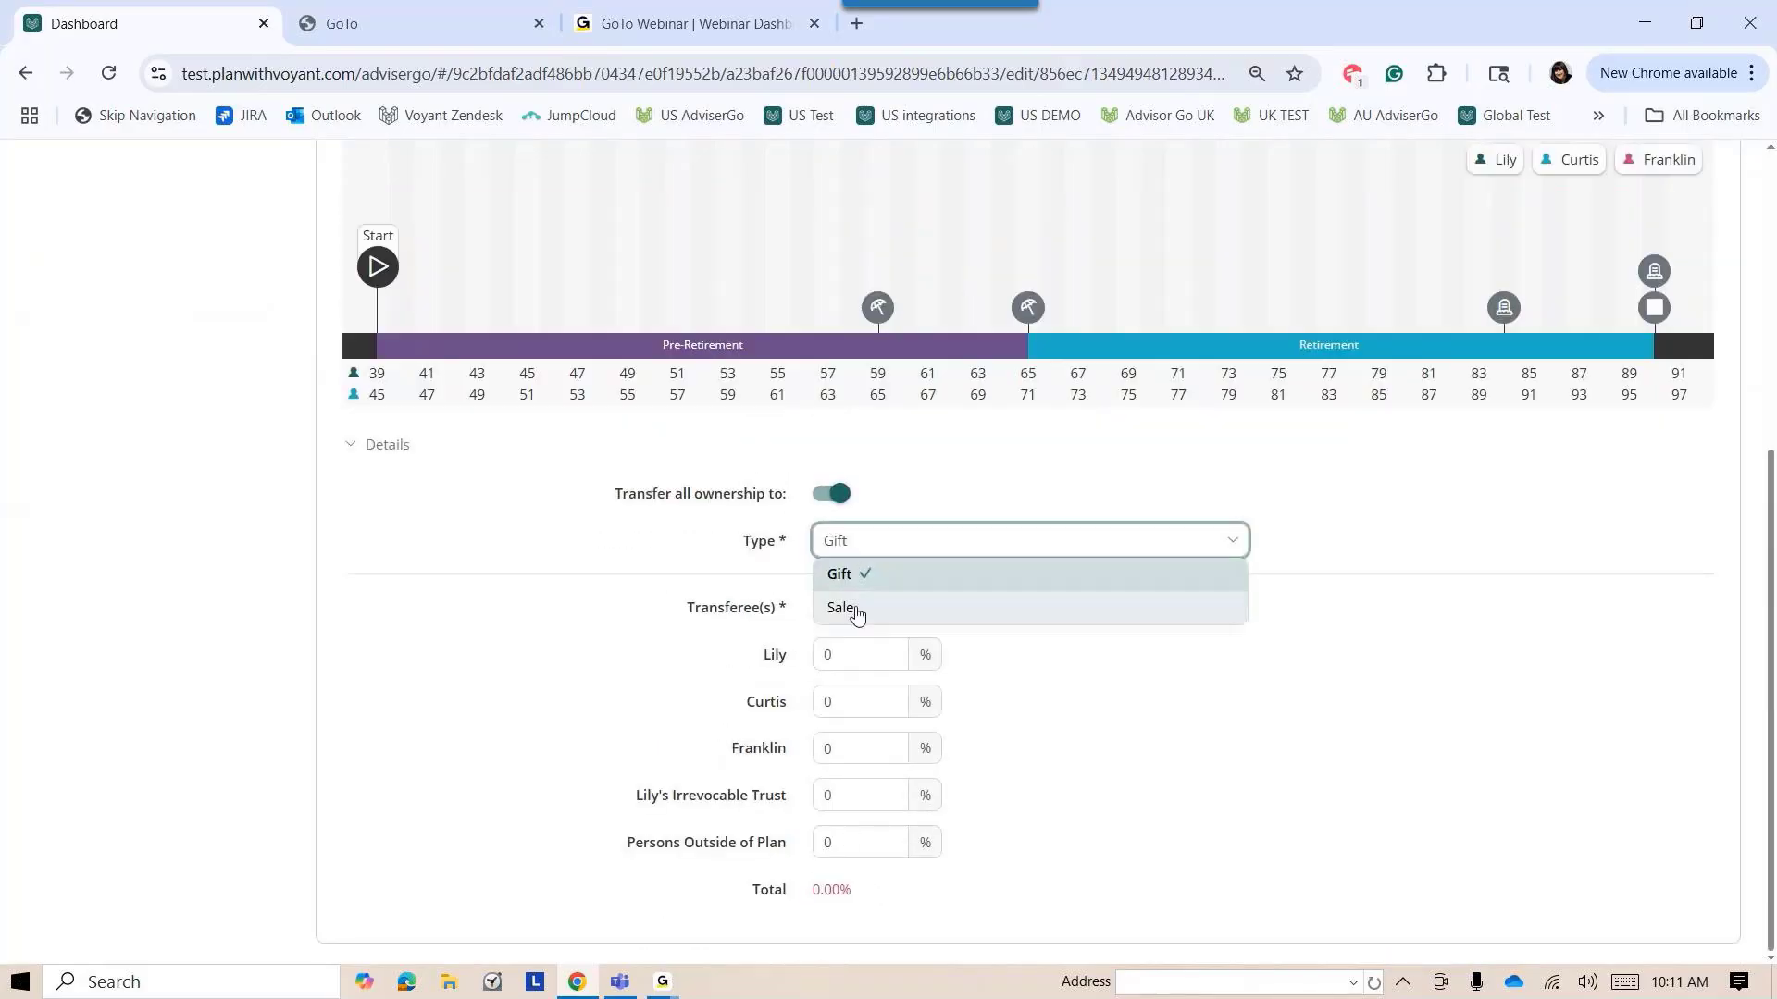
pyautogui.click(849, 607)
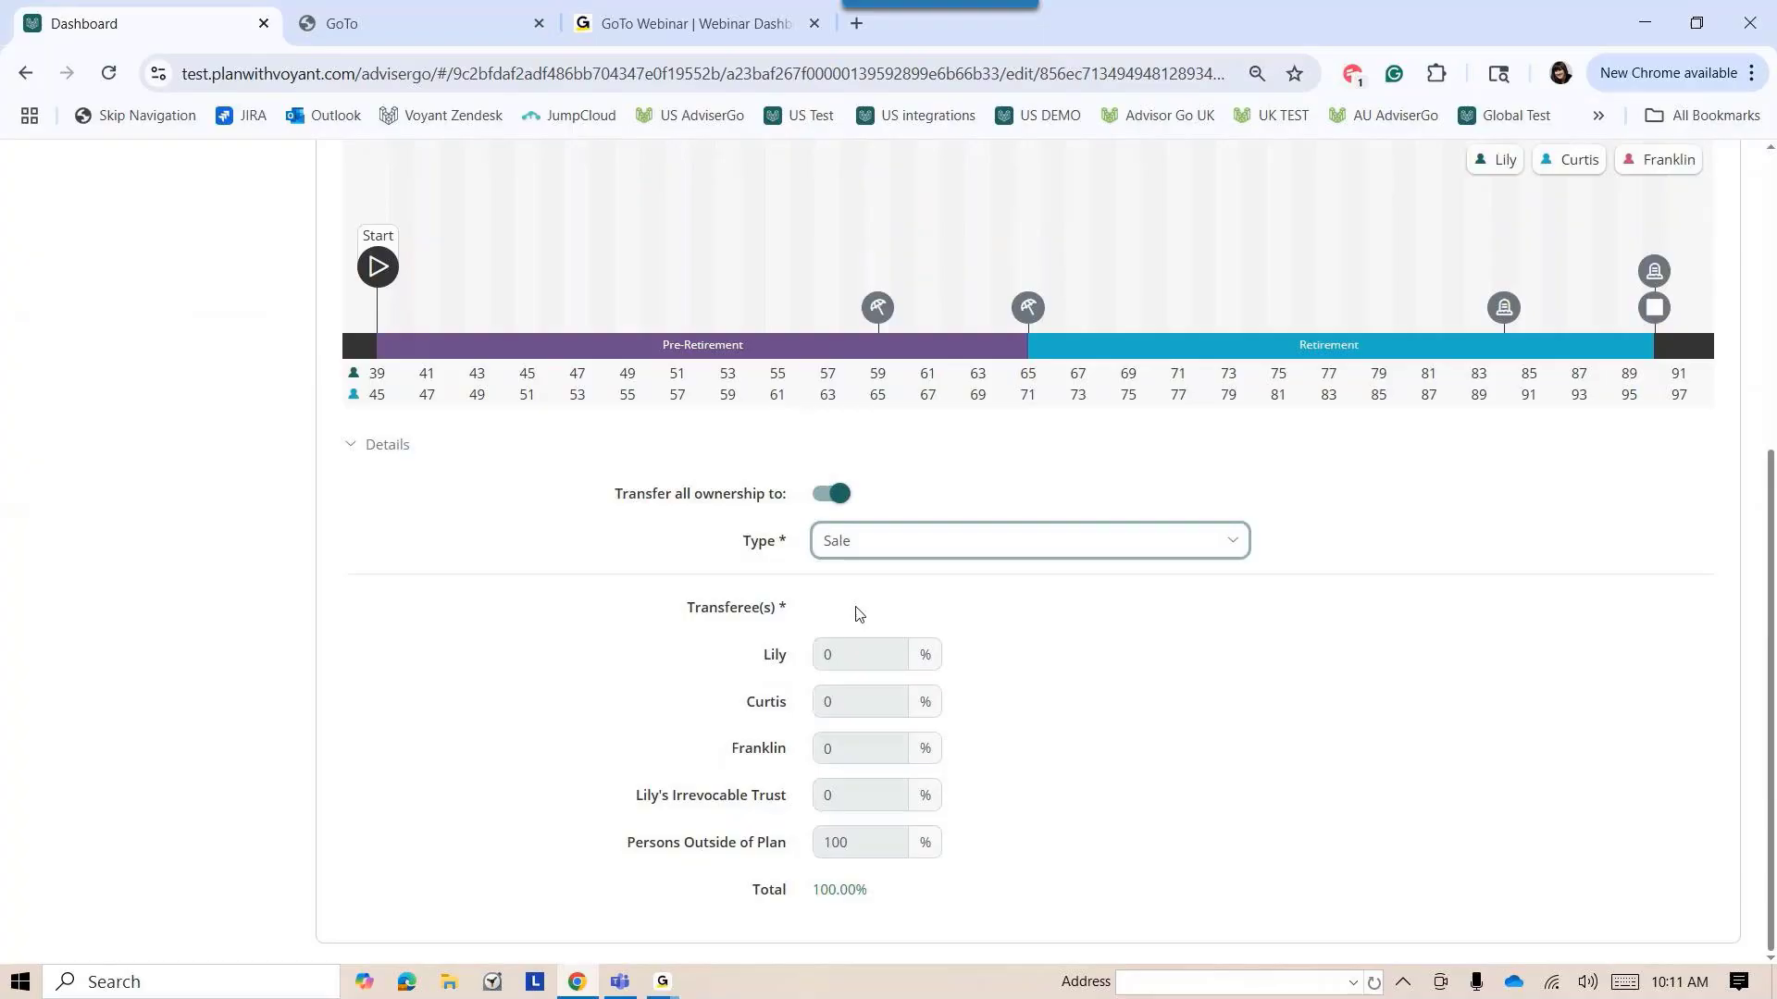
pyautogui.click(837, 498)
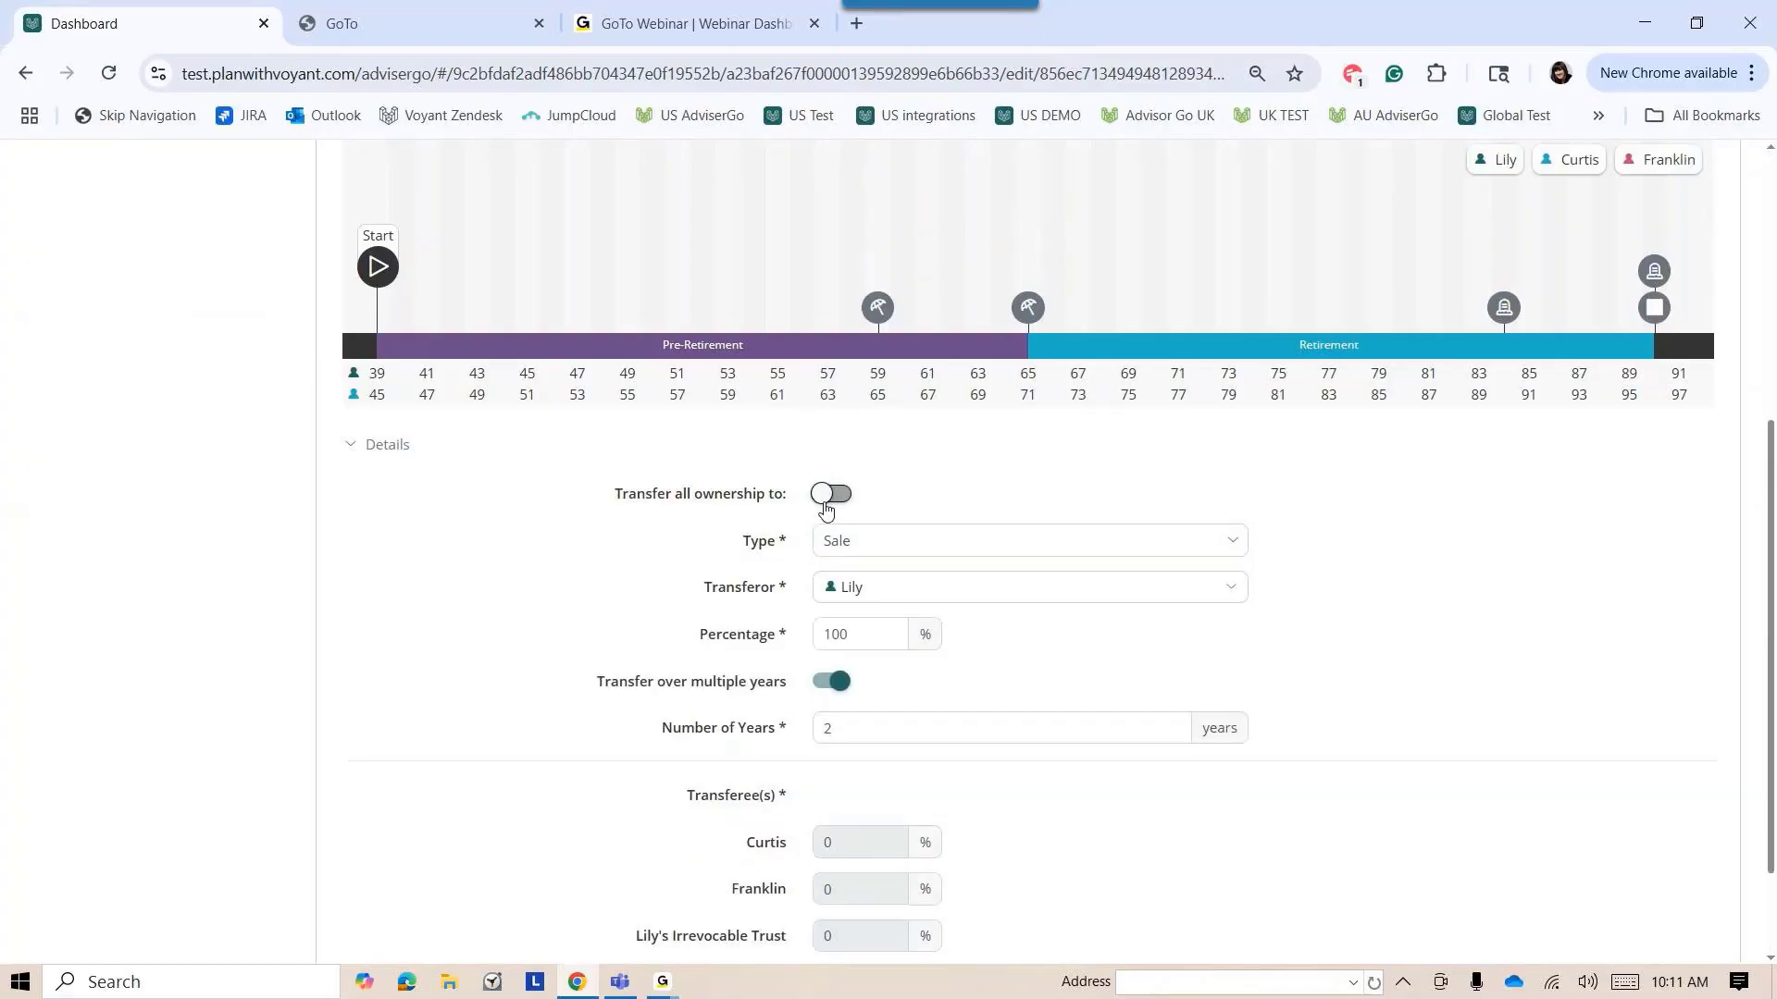
pyautogui.click(859, 730)
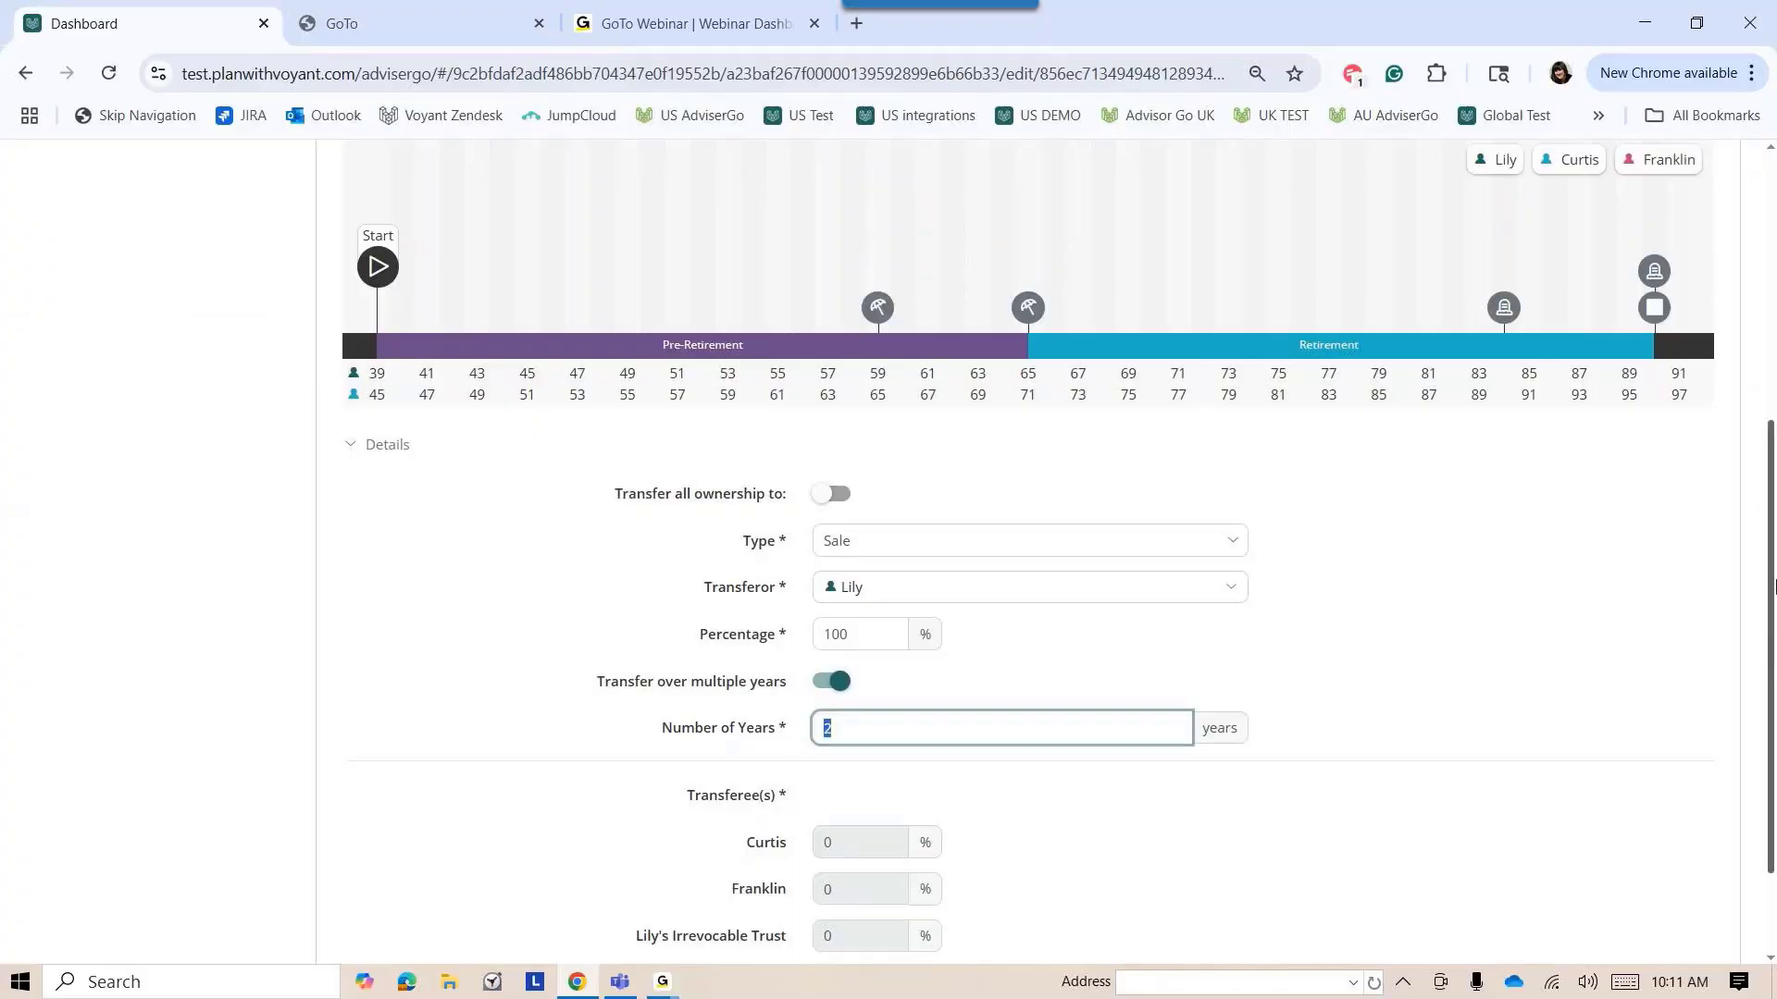
# Spread the ownership sale over 5 years and check the transferee percentages
pyautogui.write('5')
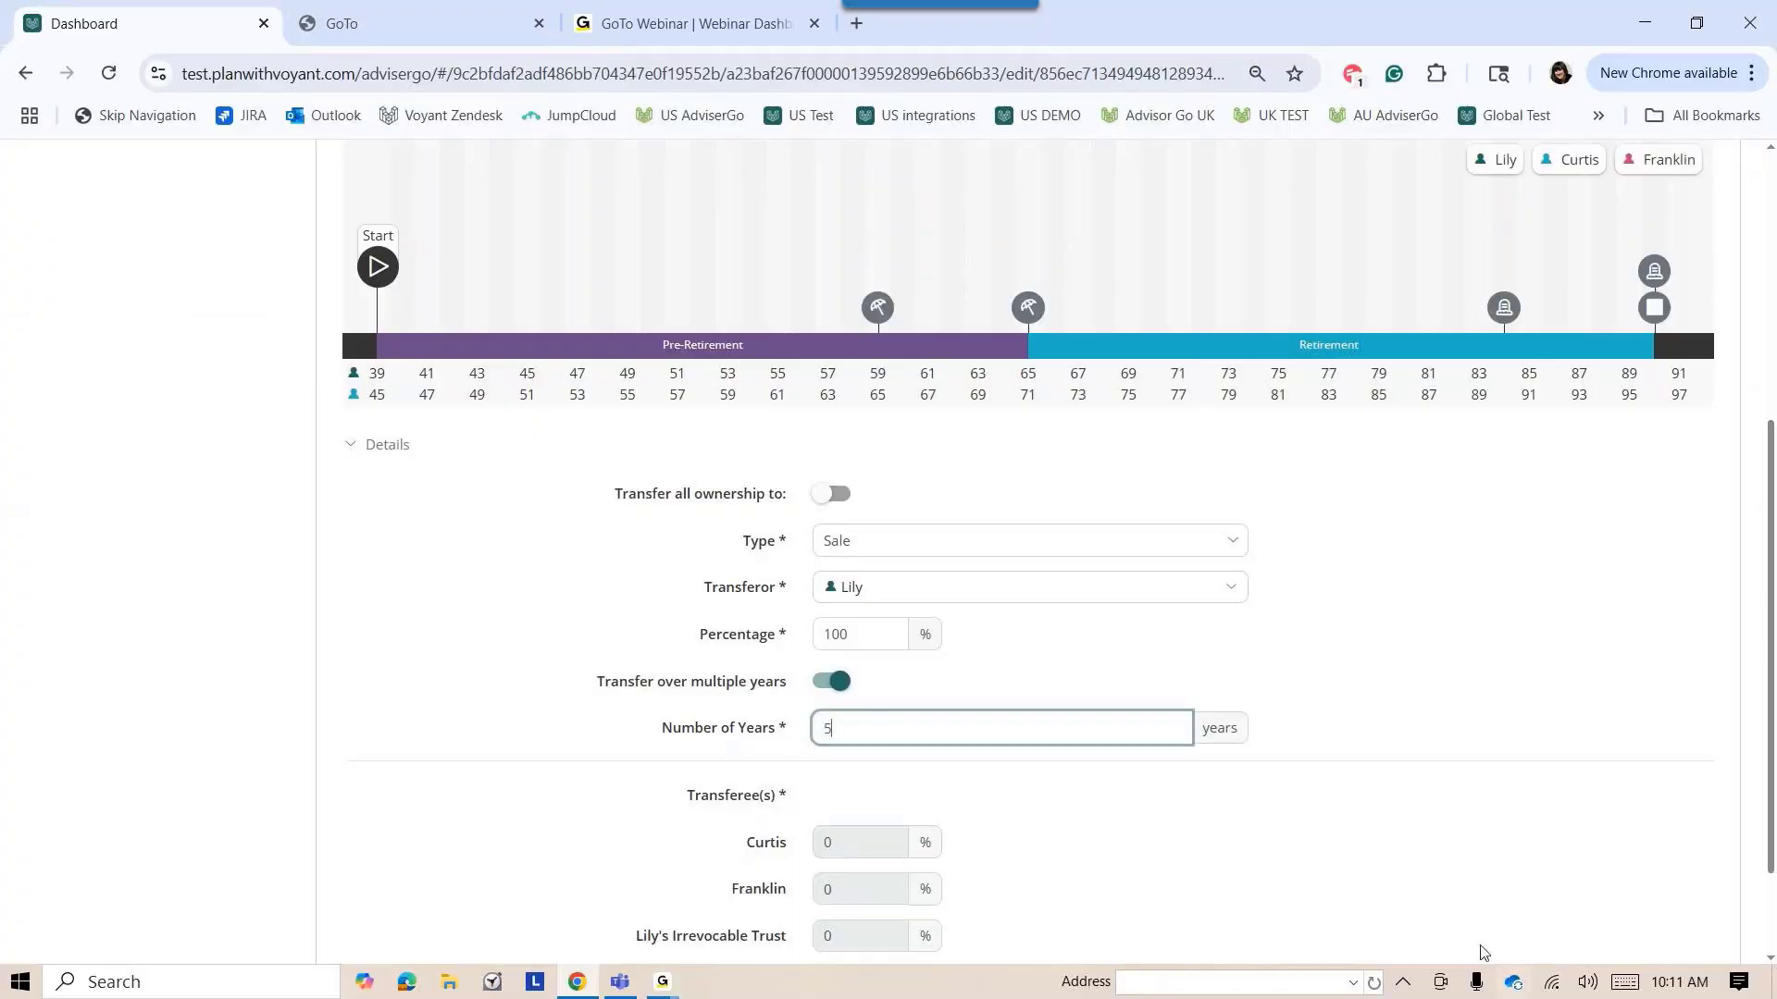
pyautogui.scroll(-2, 1092, 944)
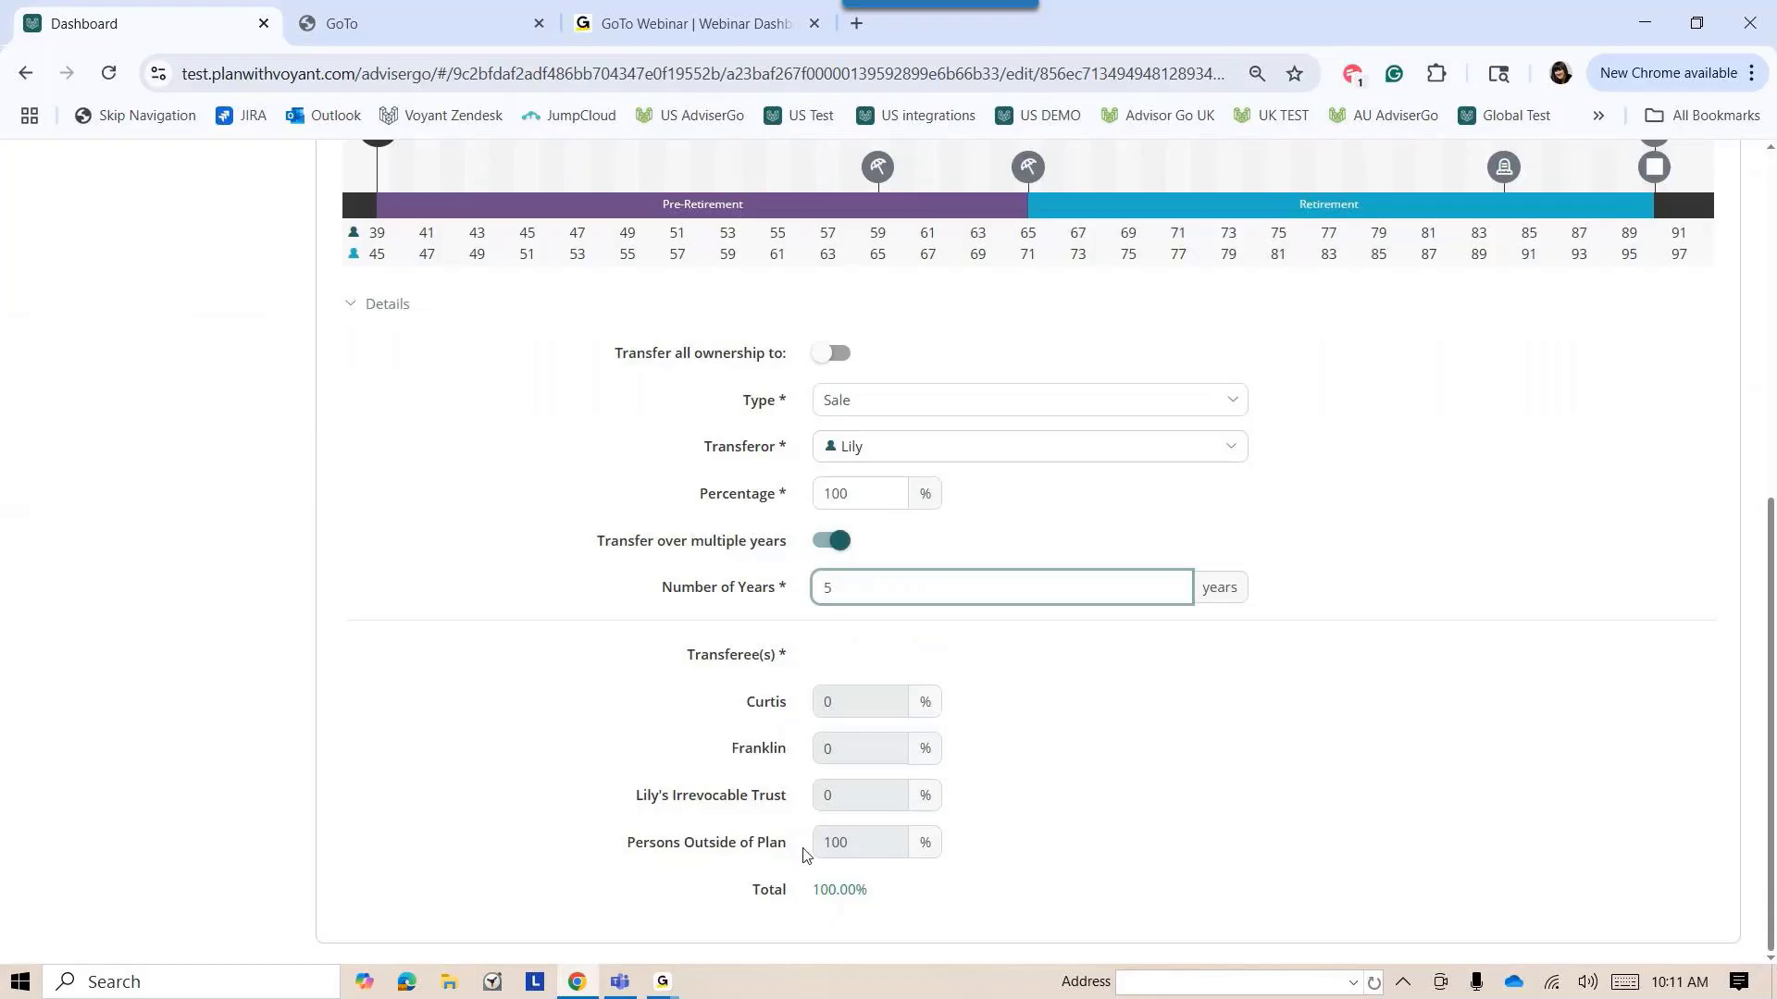
pyautogui.scroll(3, 1243, 740)
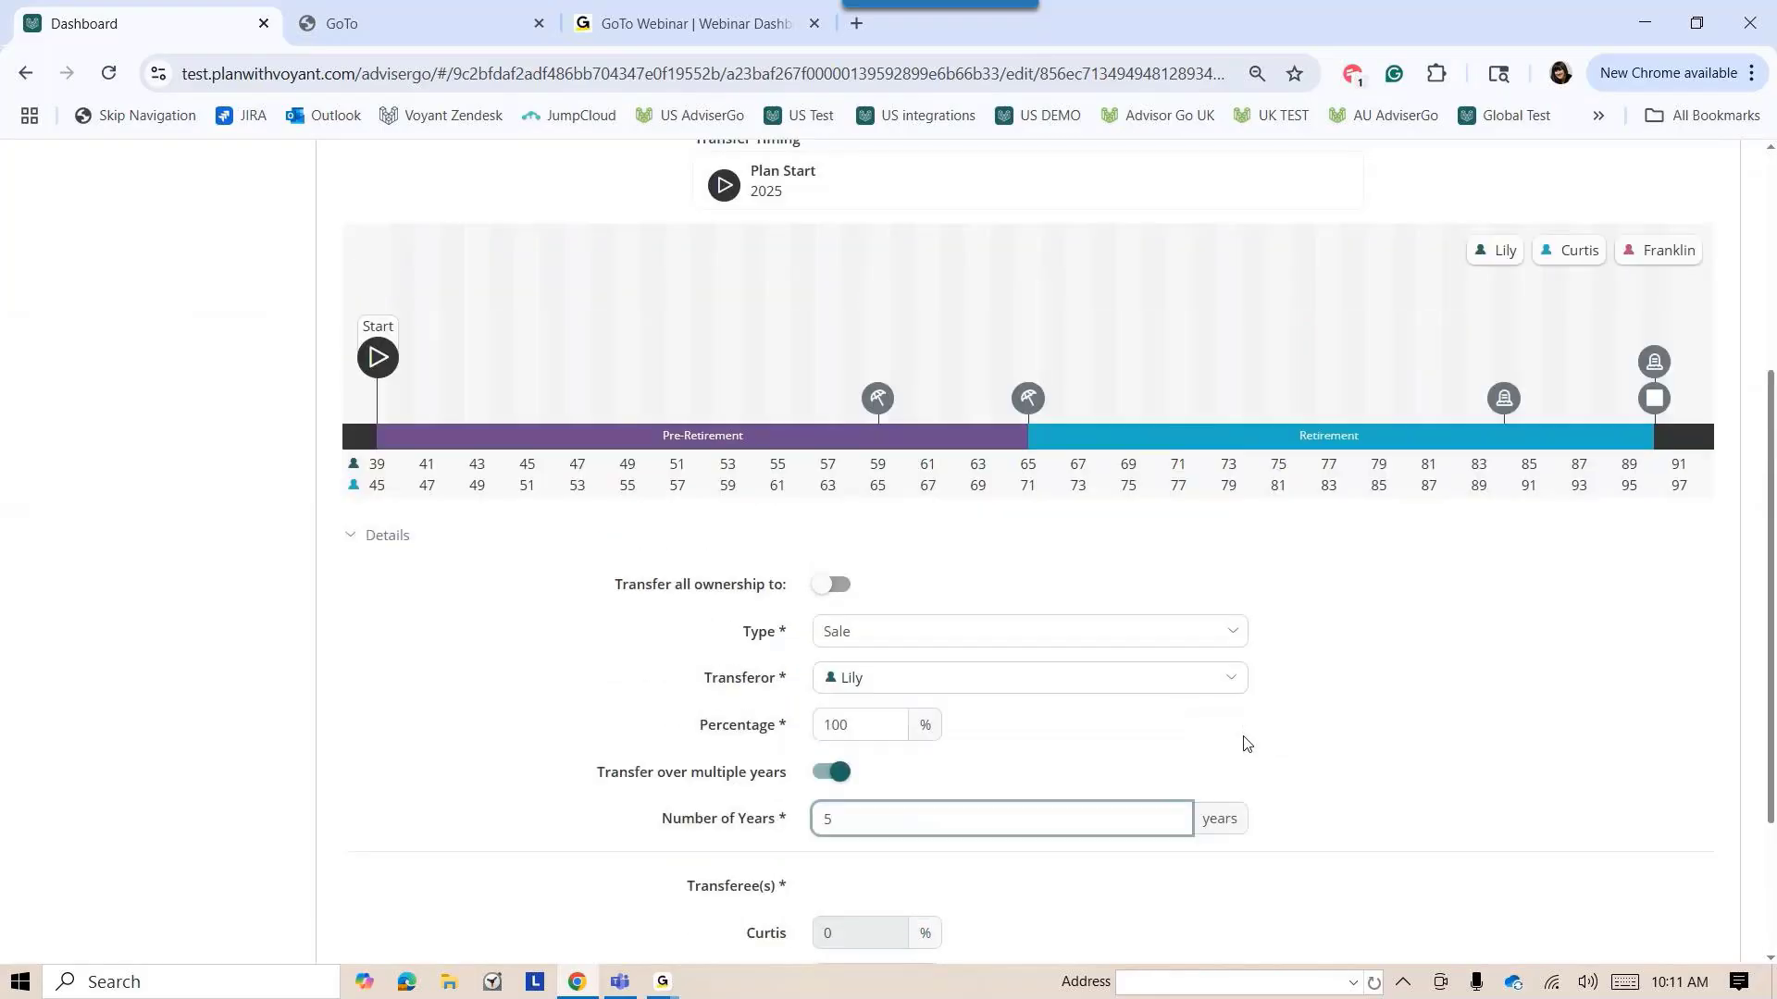
# Time the ownership transfer to start at the transferor's retirement at age 65 and save the transfer and ABC Company
pyautogui.moveTo(1032, 403)
pyautogui.moveTo(1031, 404); pyautogui.dragTo(981, 190)
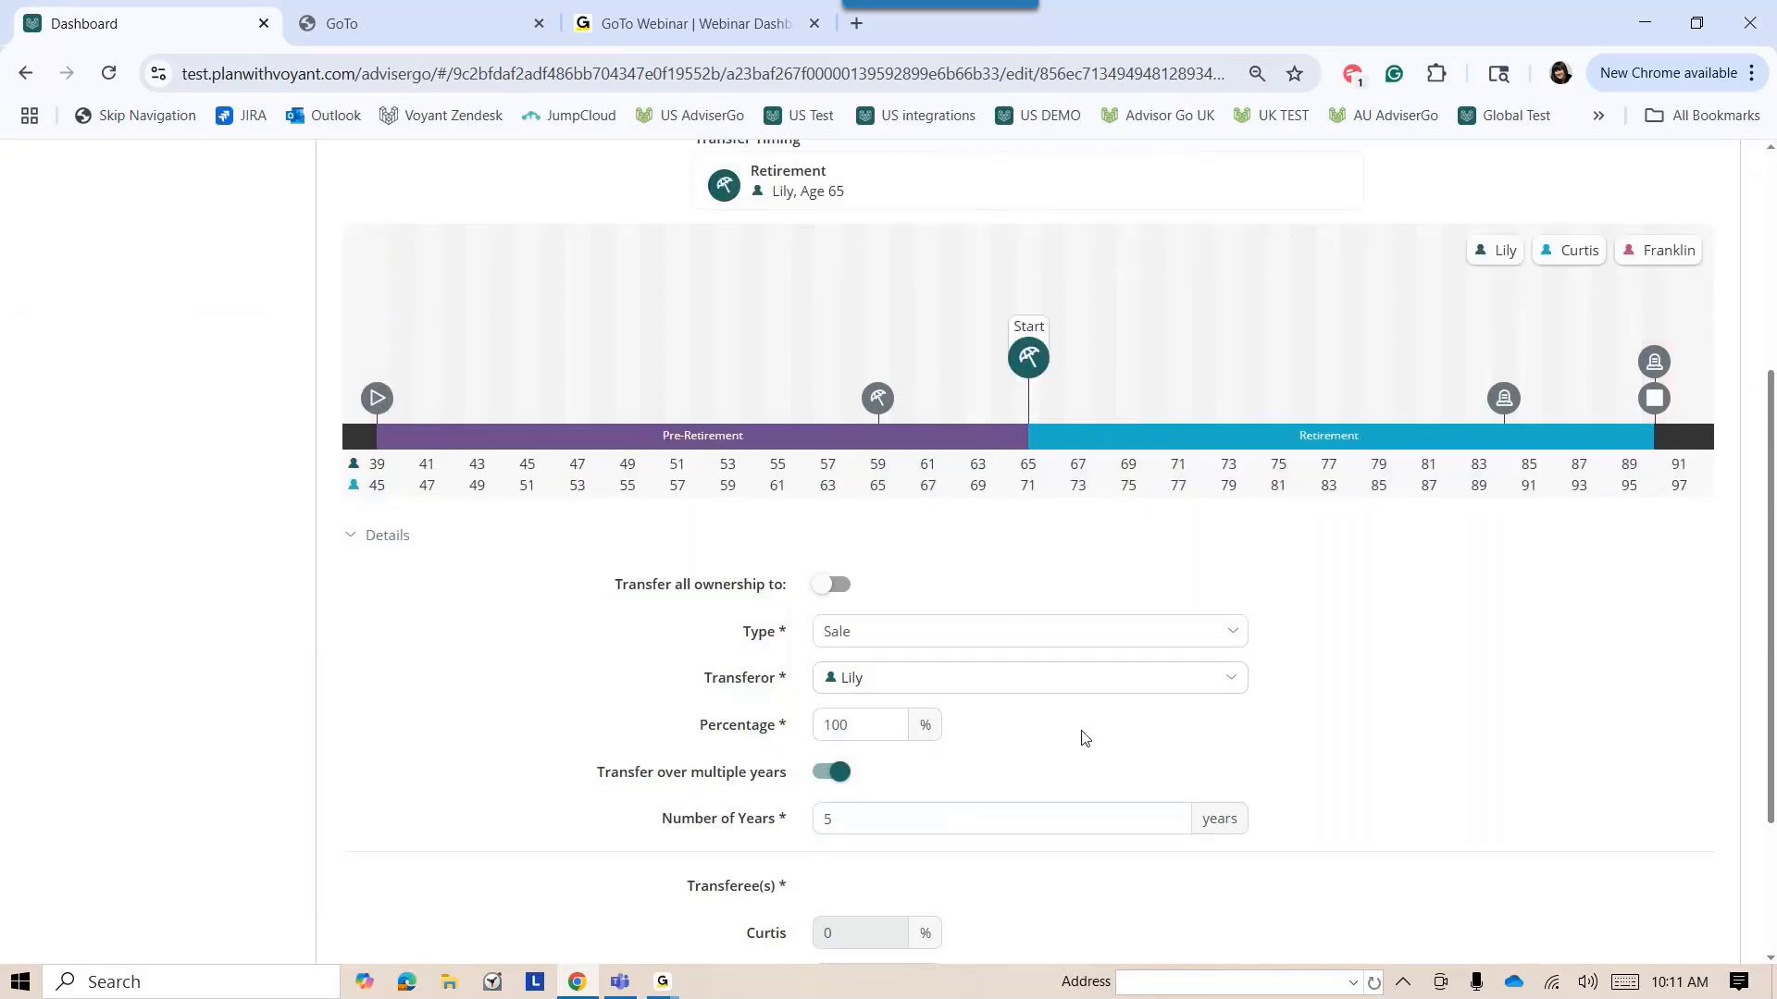
pyautogui.scroll(3, 1618, 691)
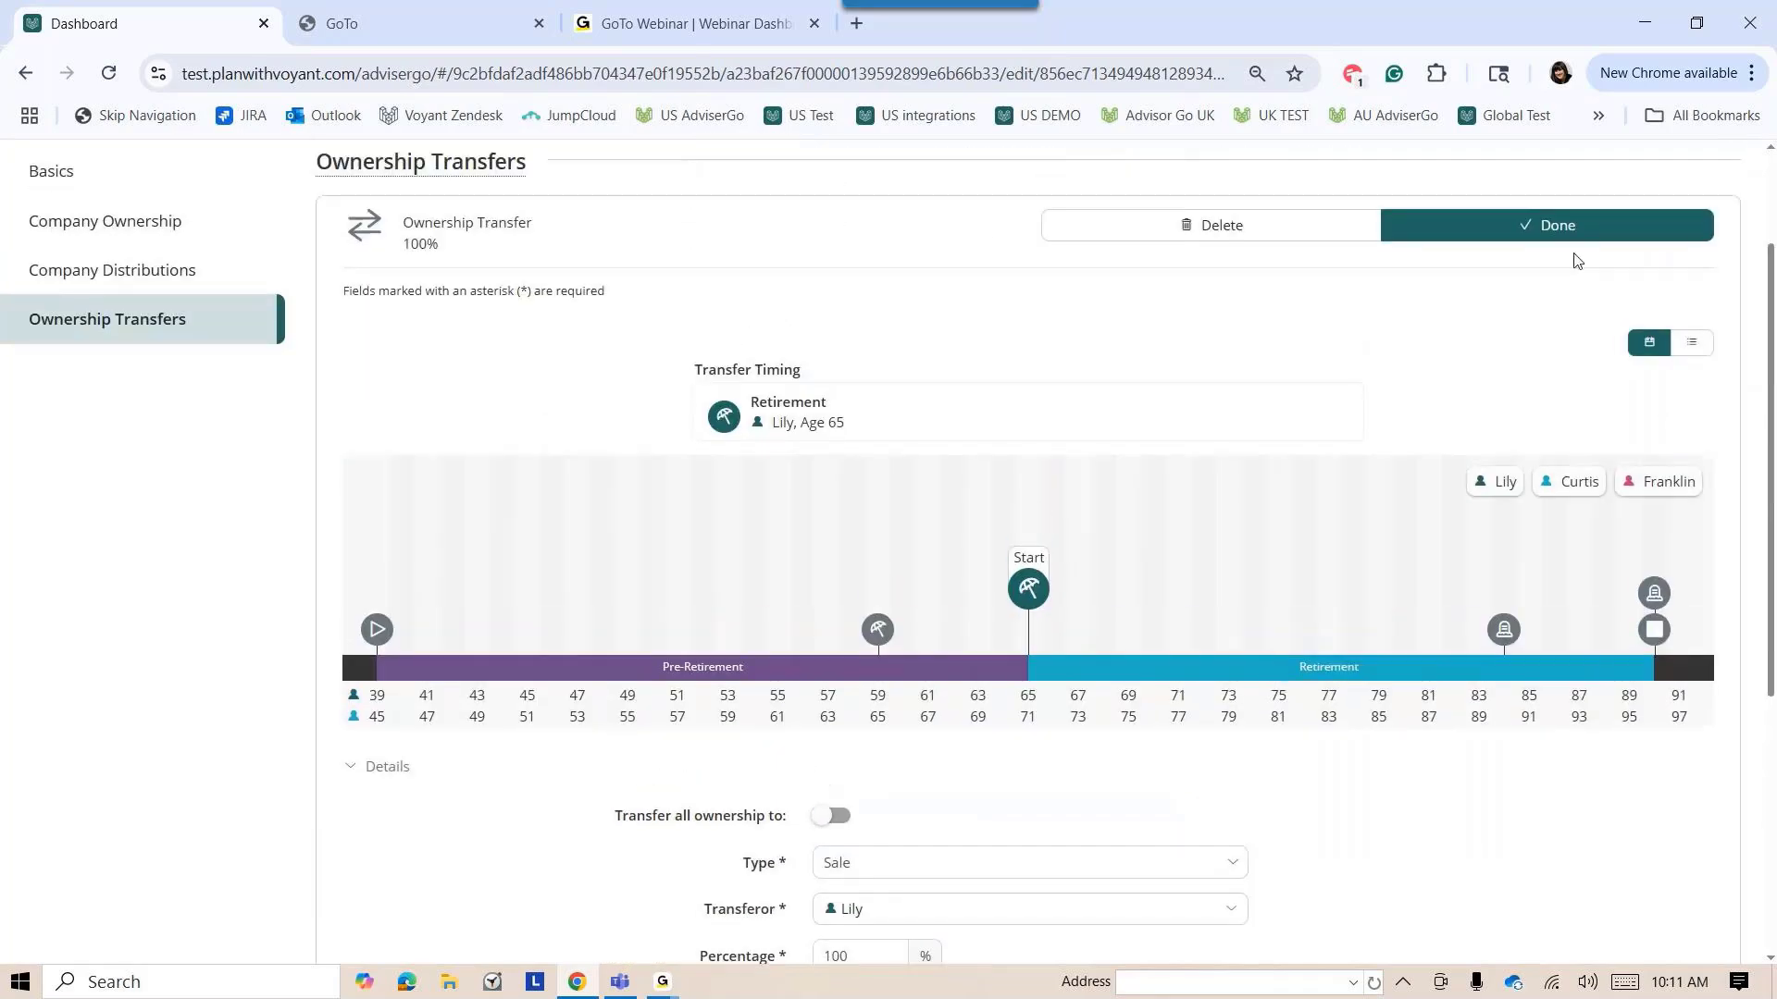
pyautogui.click(1526, 229)
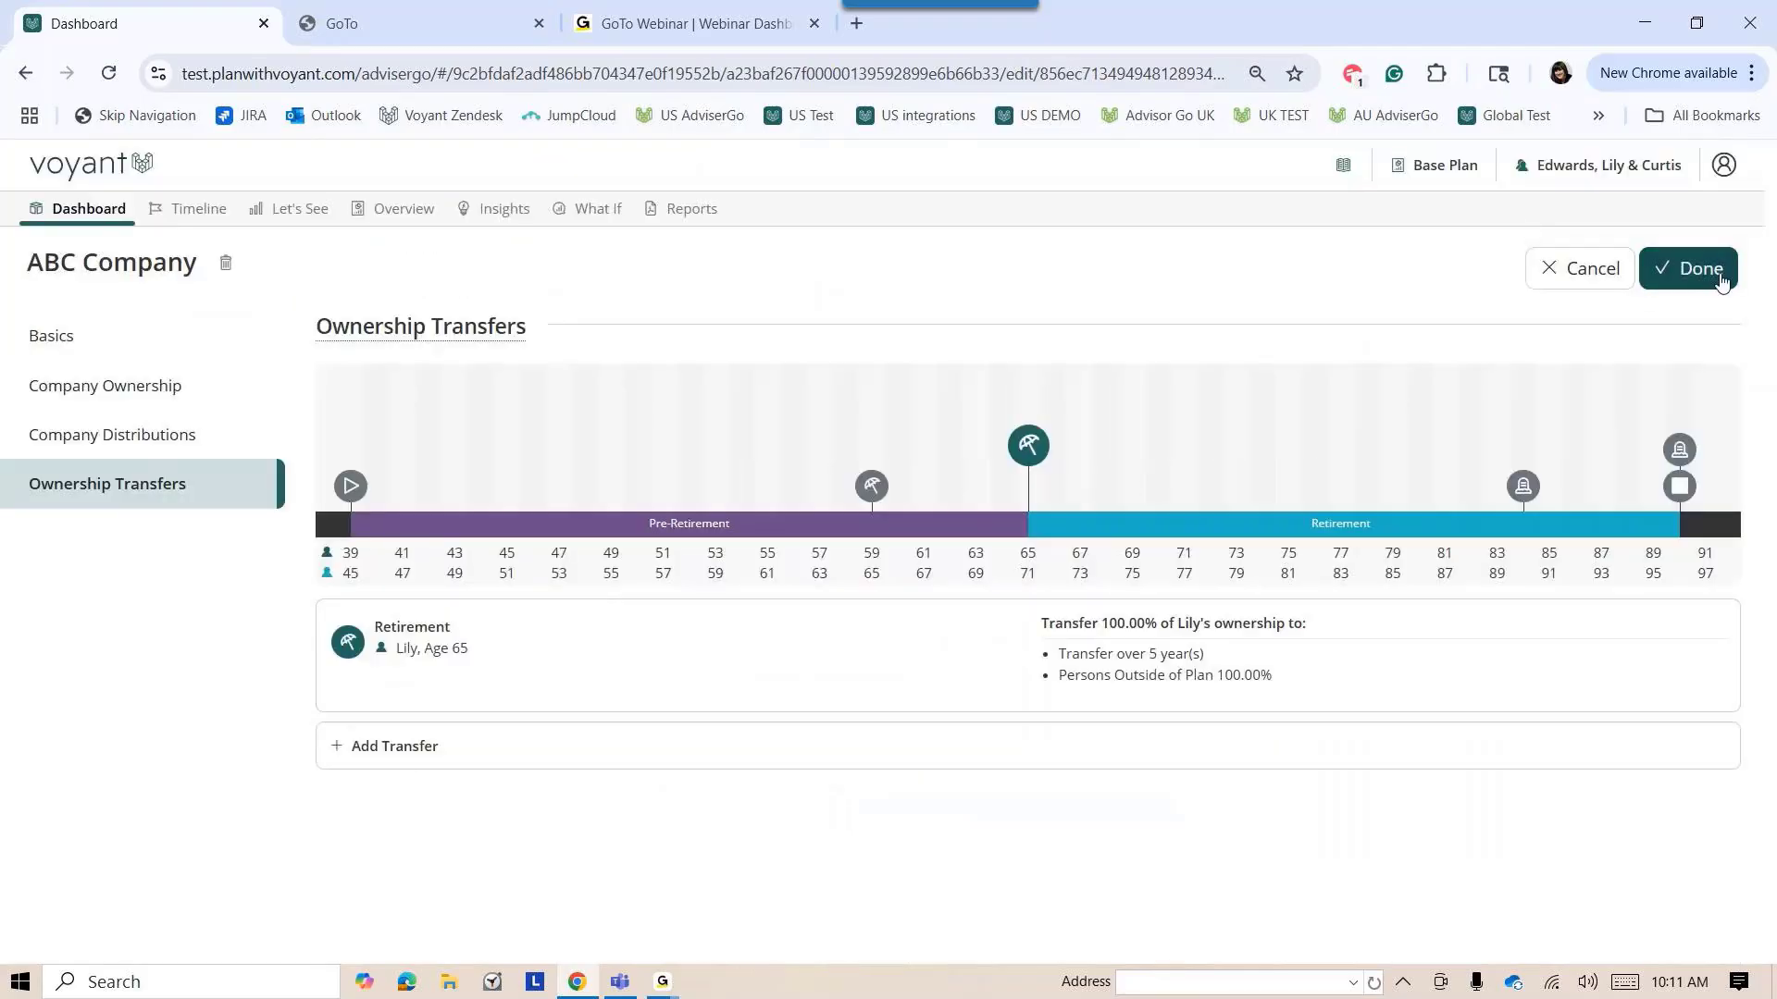
pyautogui.click(1720, 278)
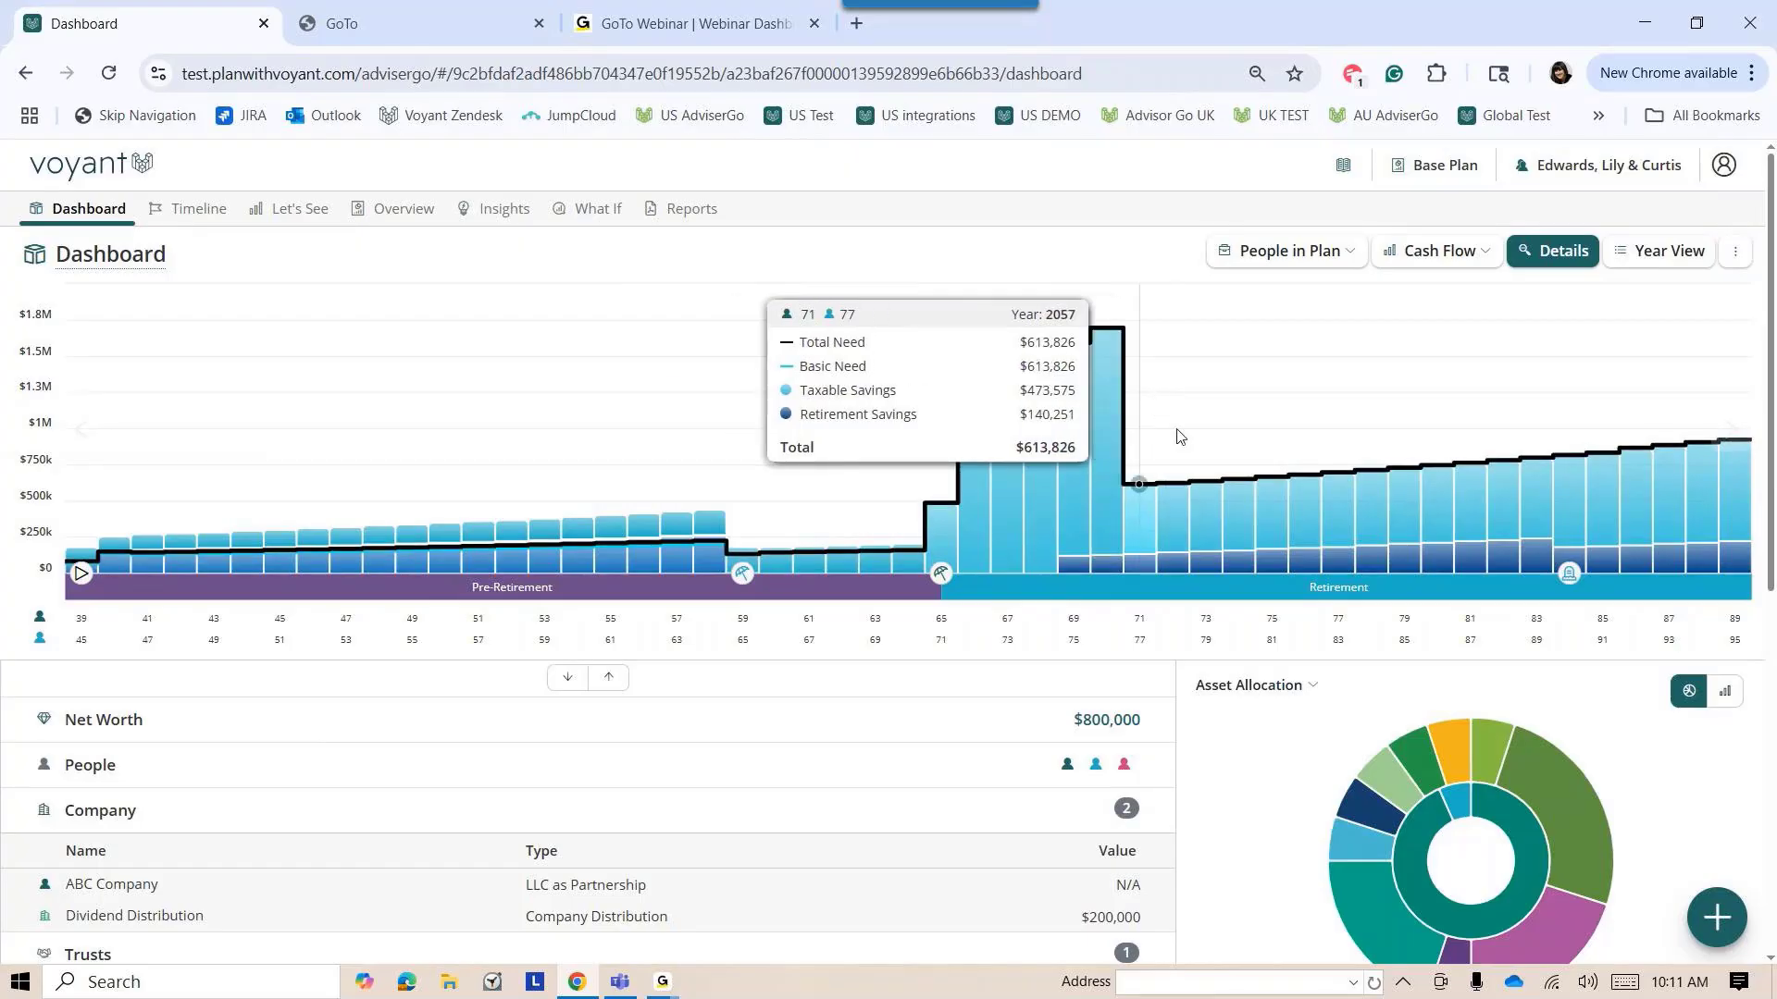
# Examine the income for 2052 and 2056 in the Year View, and the 2056 investments
pyautogui.click(1671, 253)
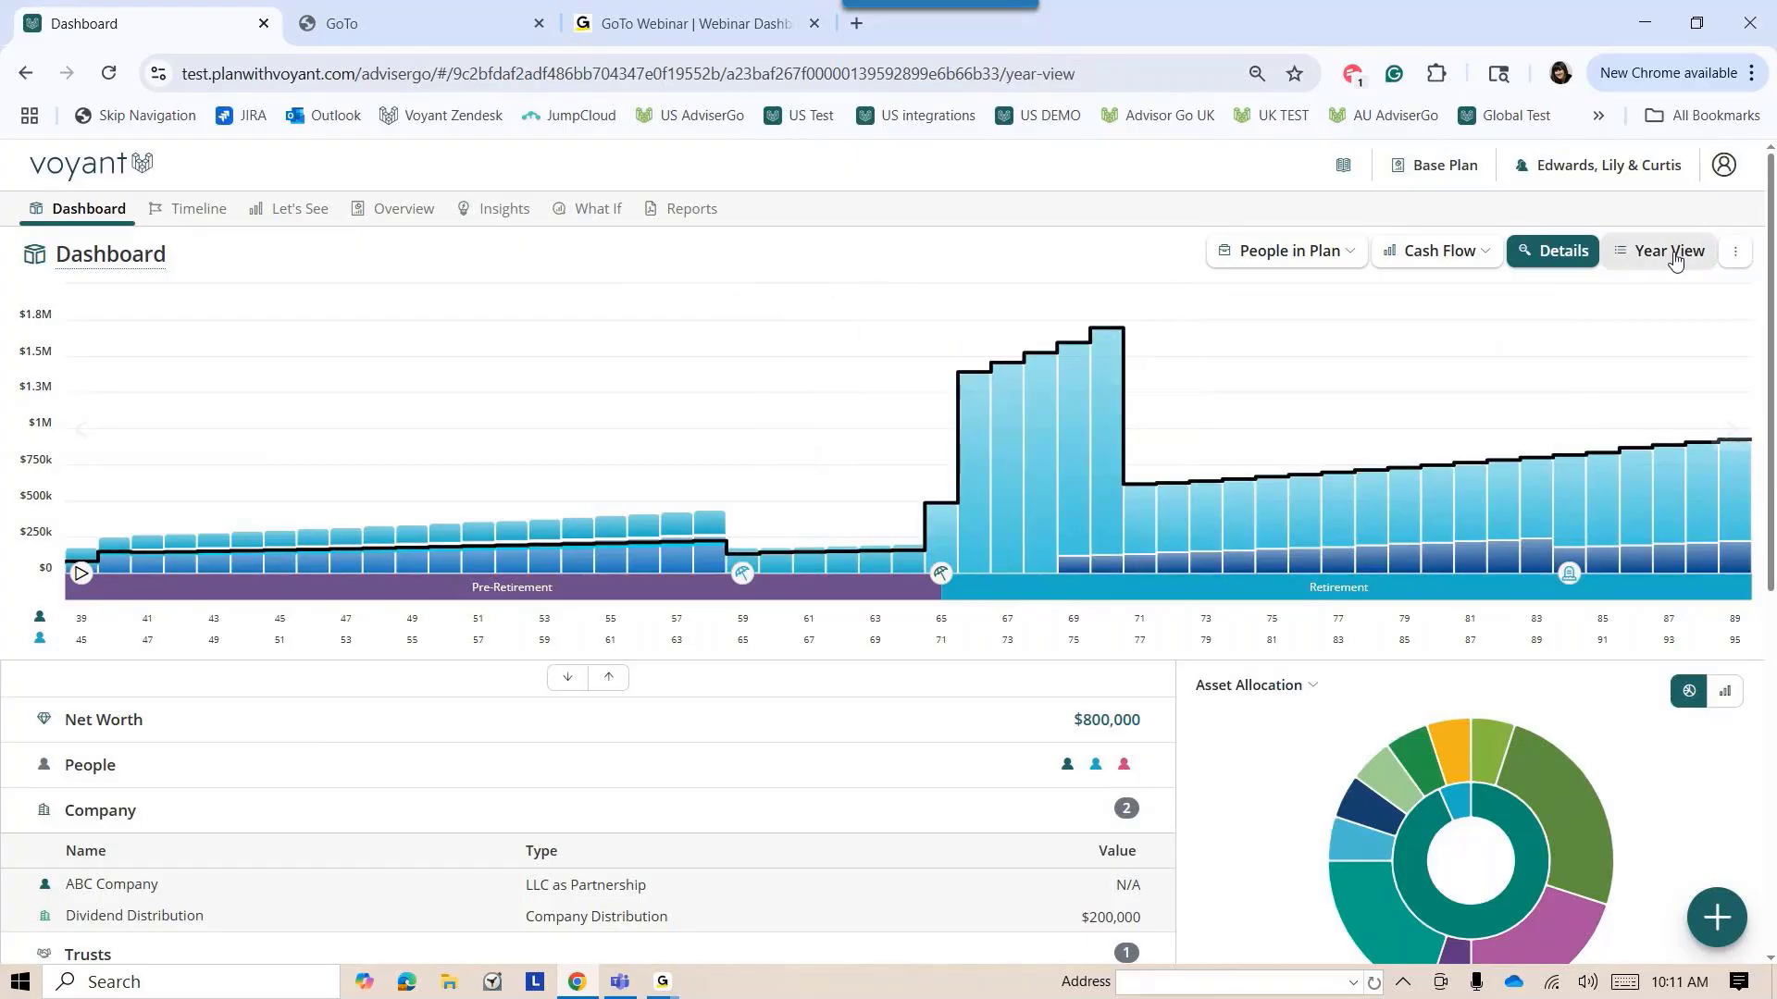
pyautogui.moveTo(88, 561); pyautogui.dragTo(961, 533)
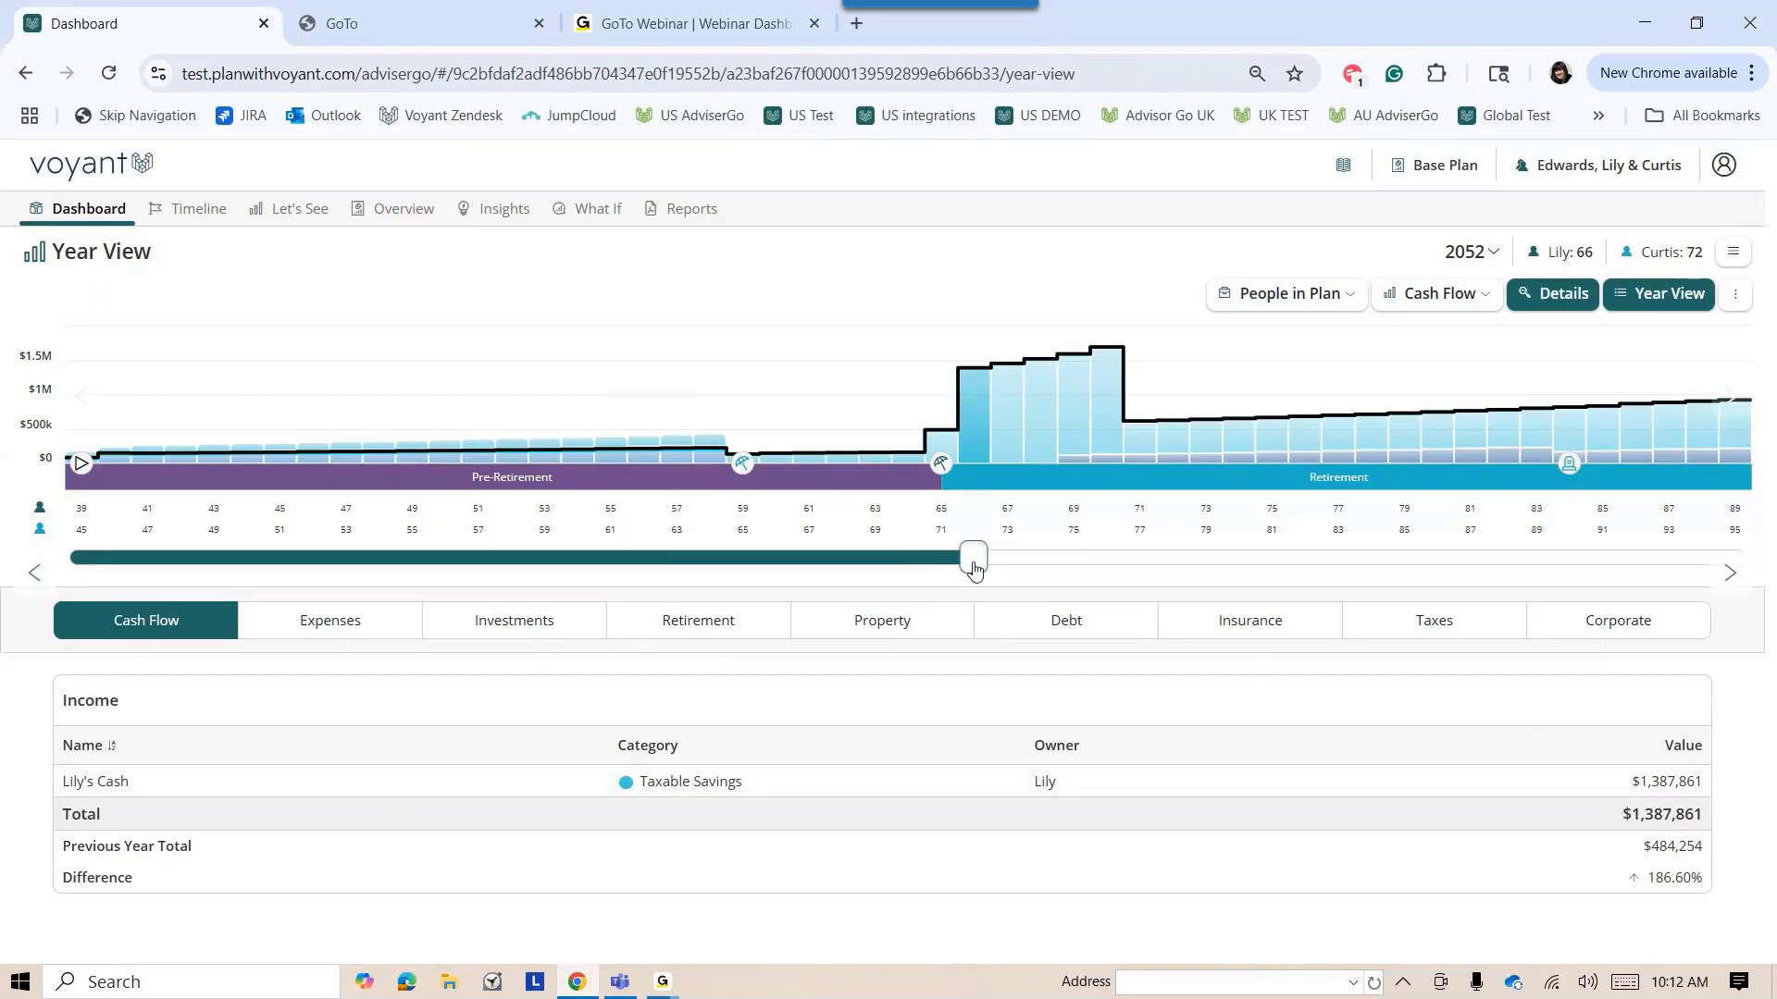
pyautogui.moveTo(974, 572); pyautogui.dragTo(1107, 576)
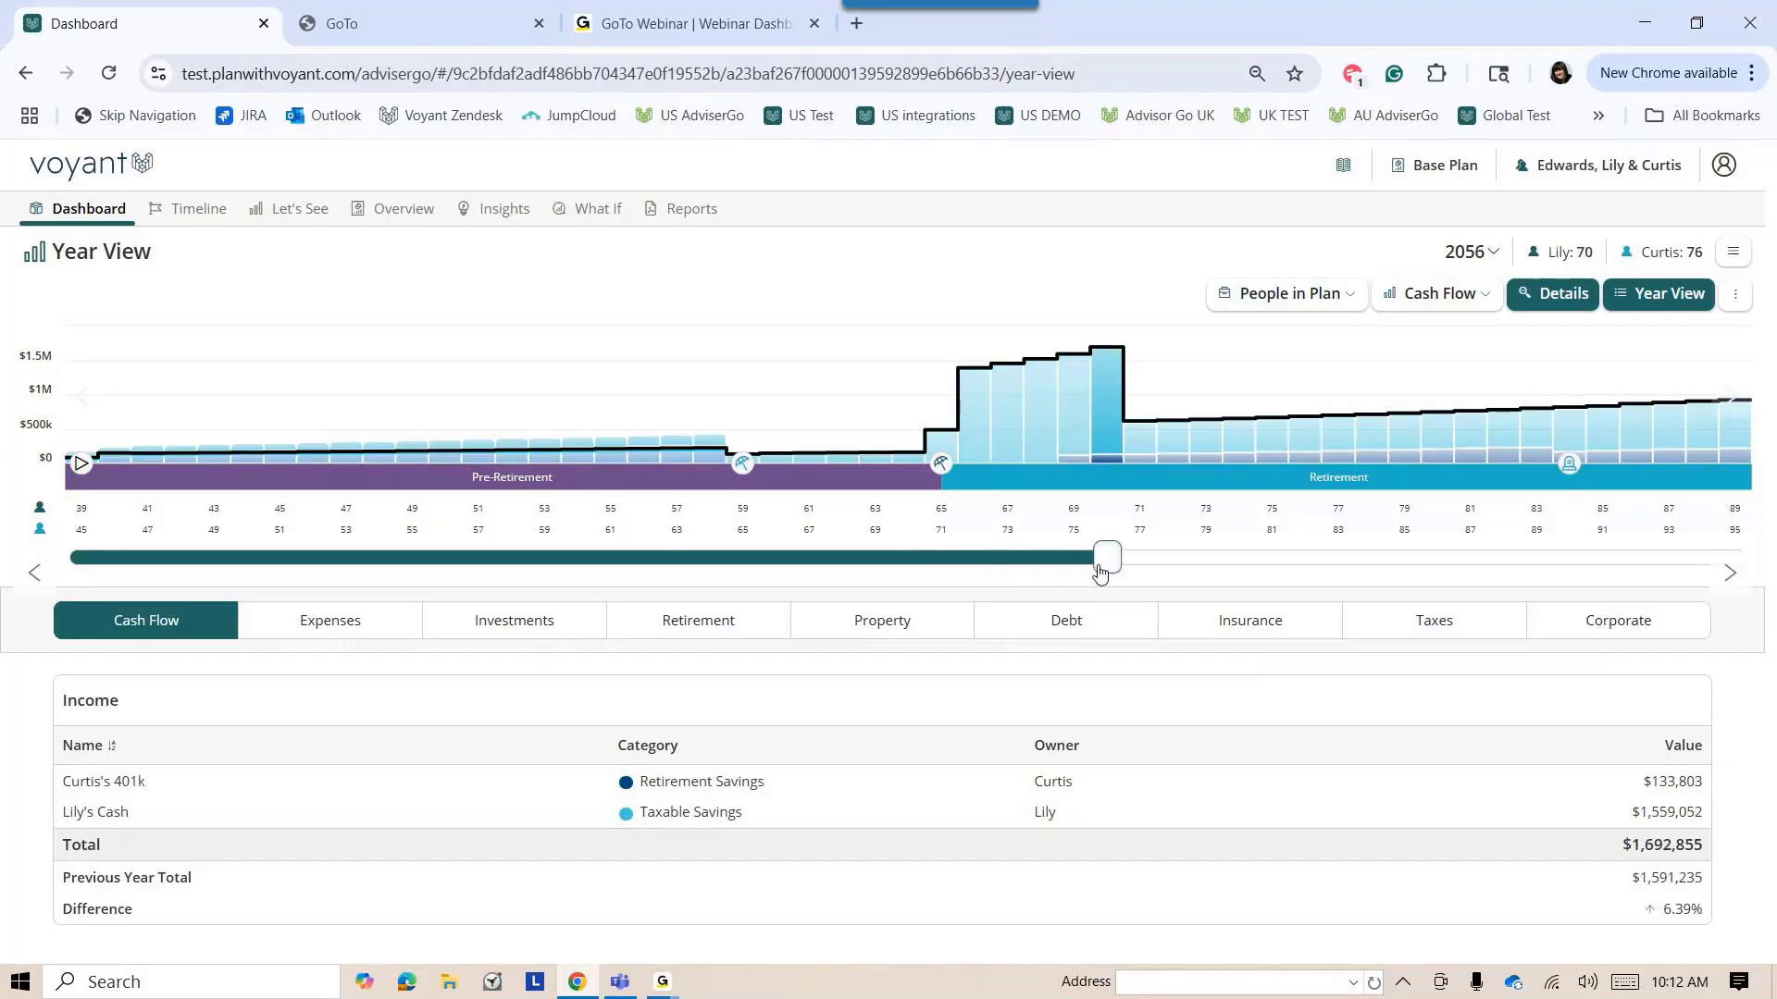
pyautogui.click(501, 629)
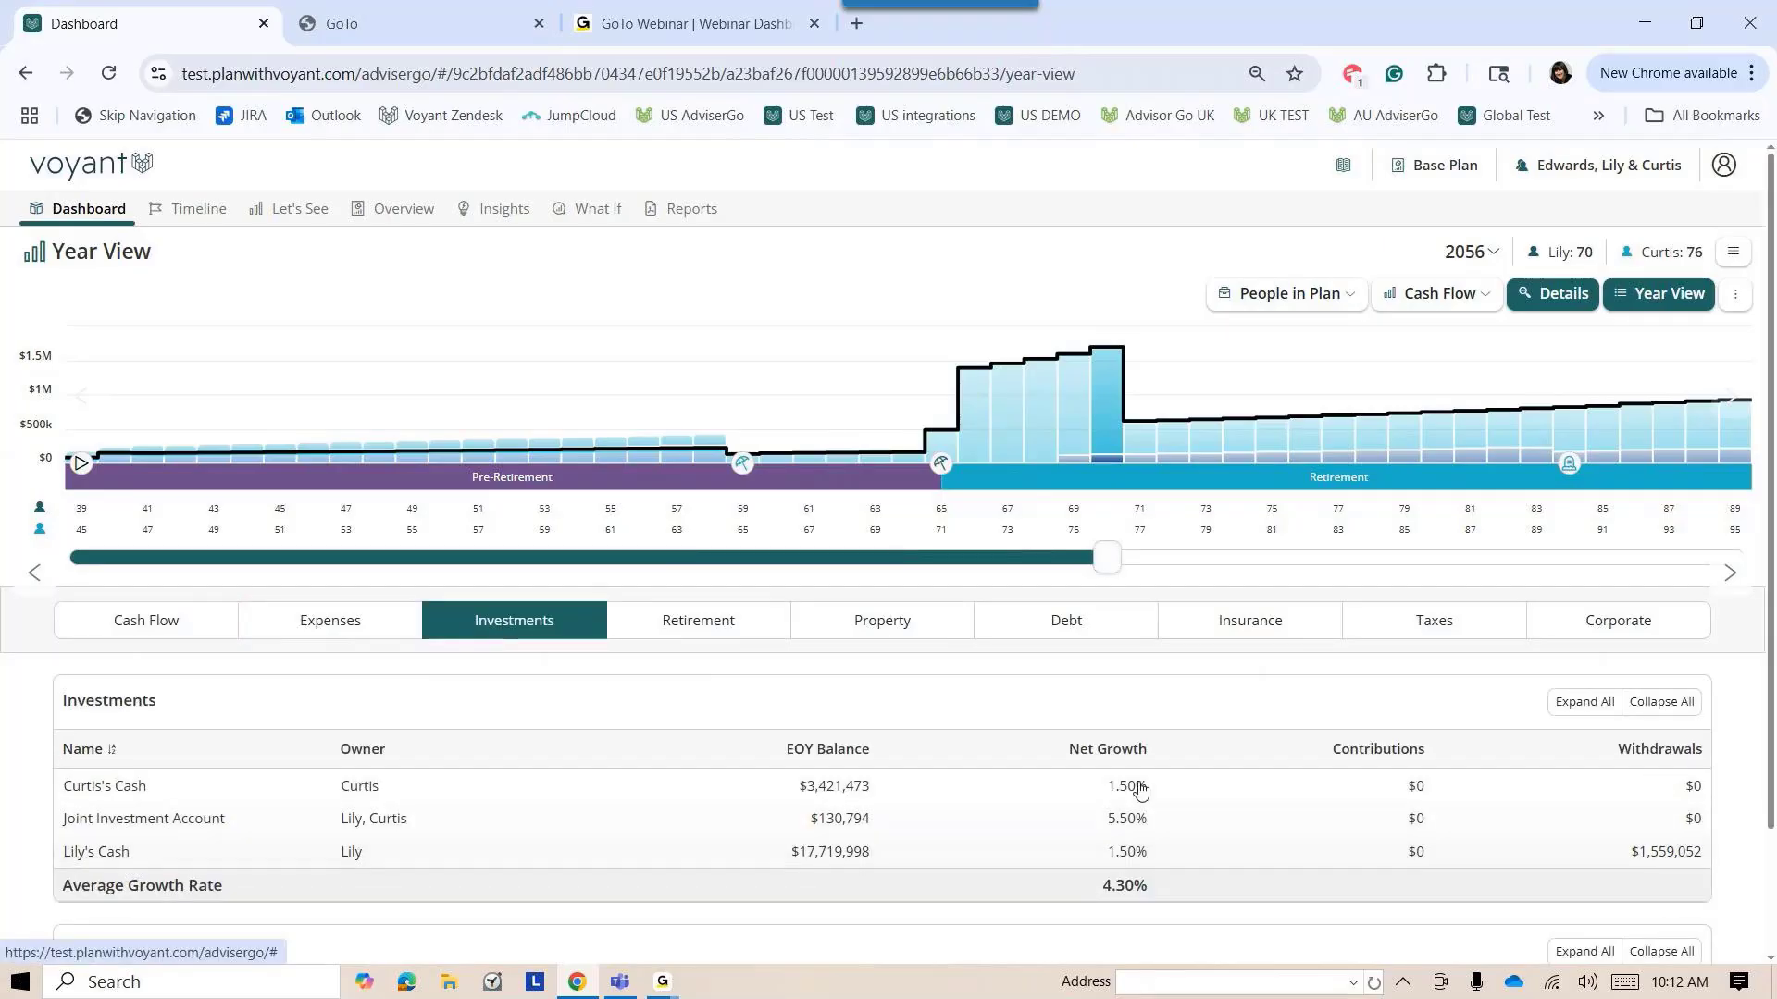
# Examine ABC Company's corporate details and the transferor's ownership percentage in 2052, 2051, 2055 and 2056
pyautogui.click(1617, 632)
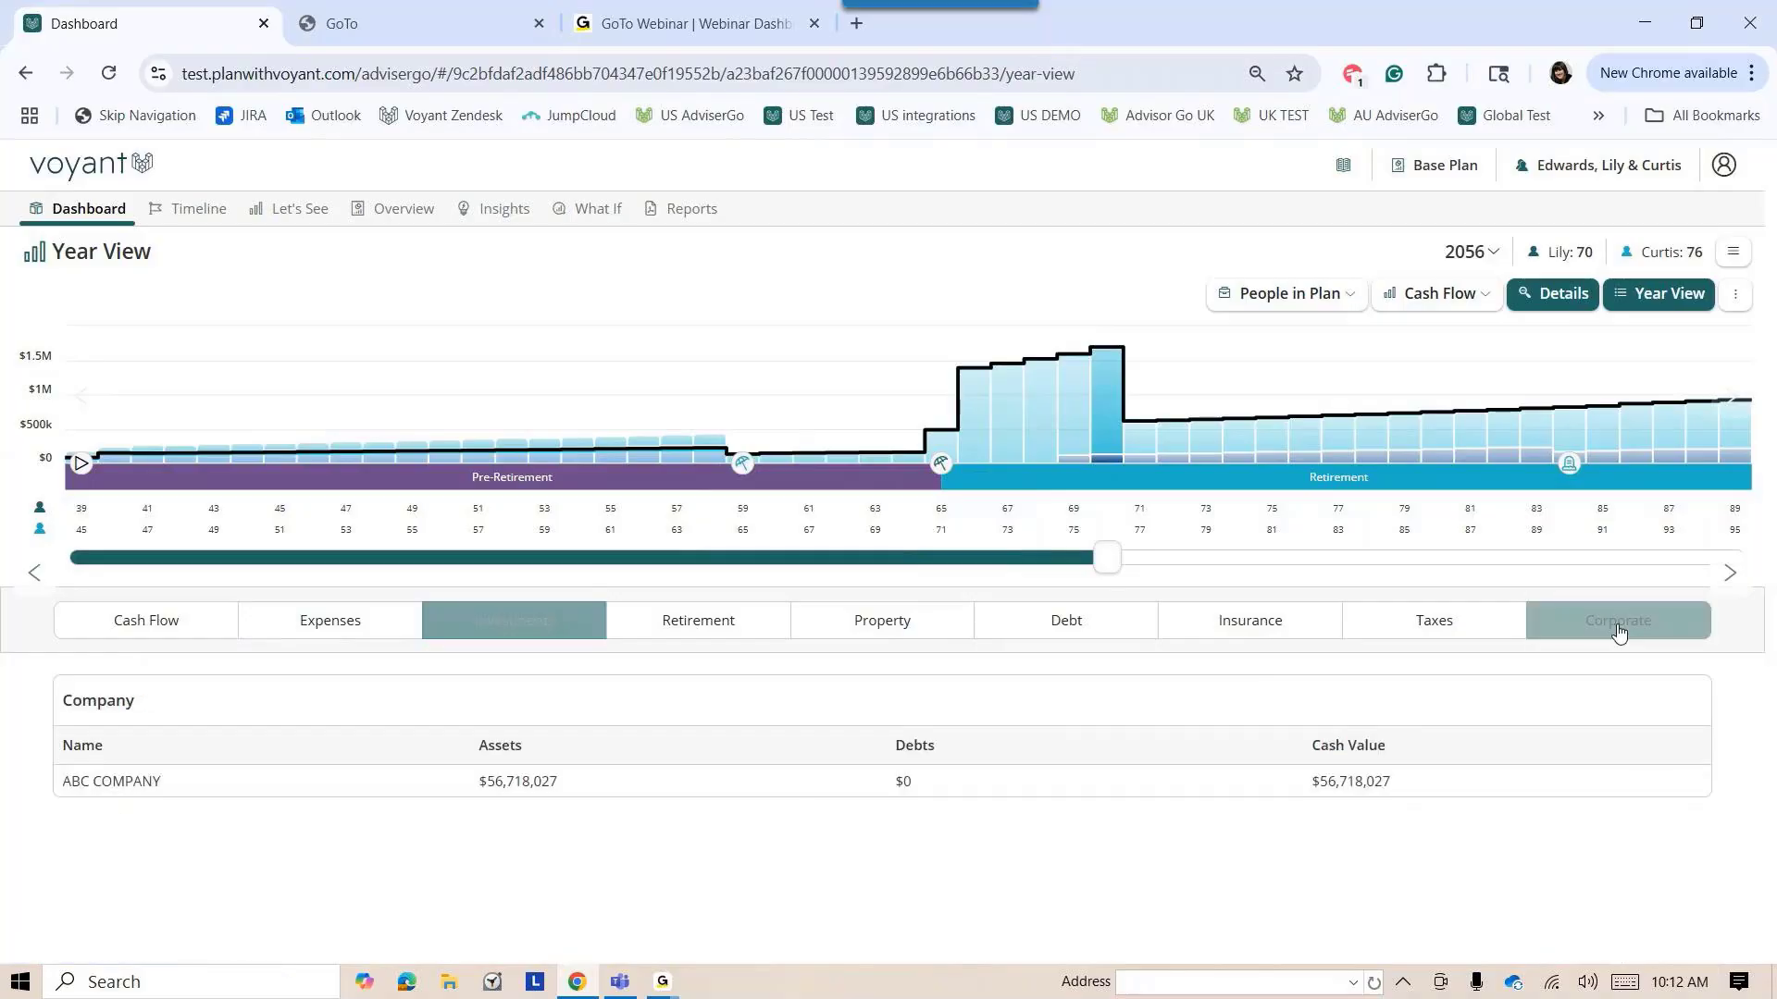
pyautogui.moveTo(1113, 572); pyautogui.dragTo(979, 572)
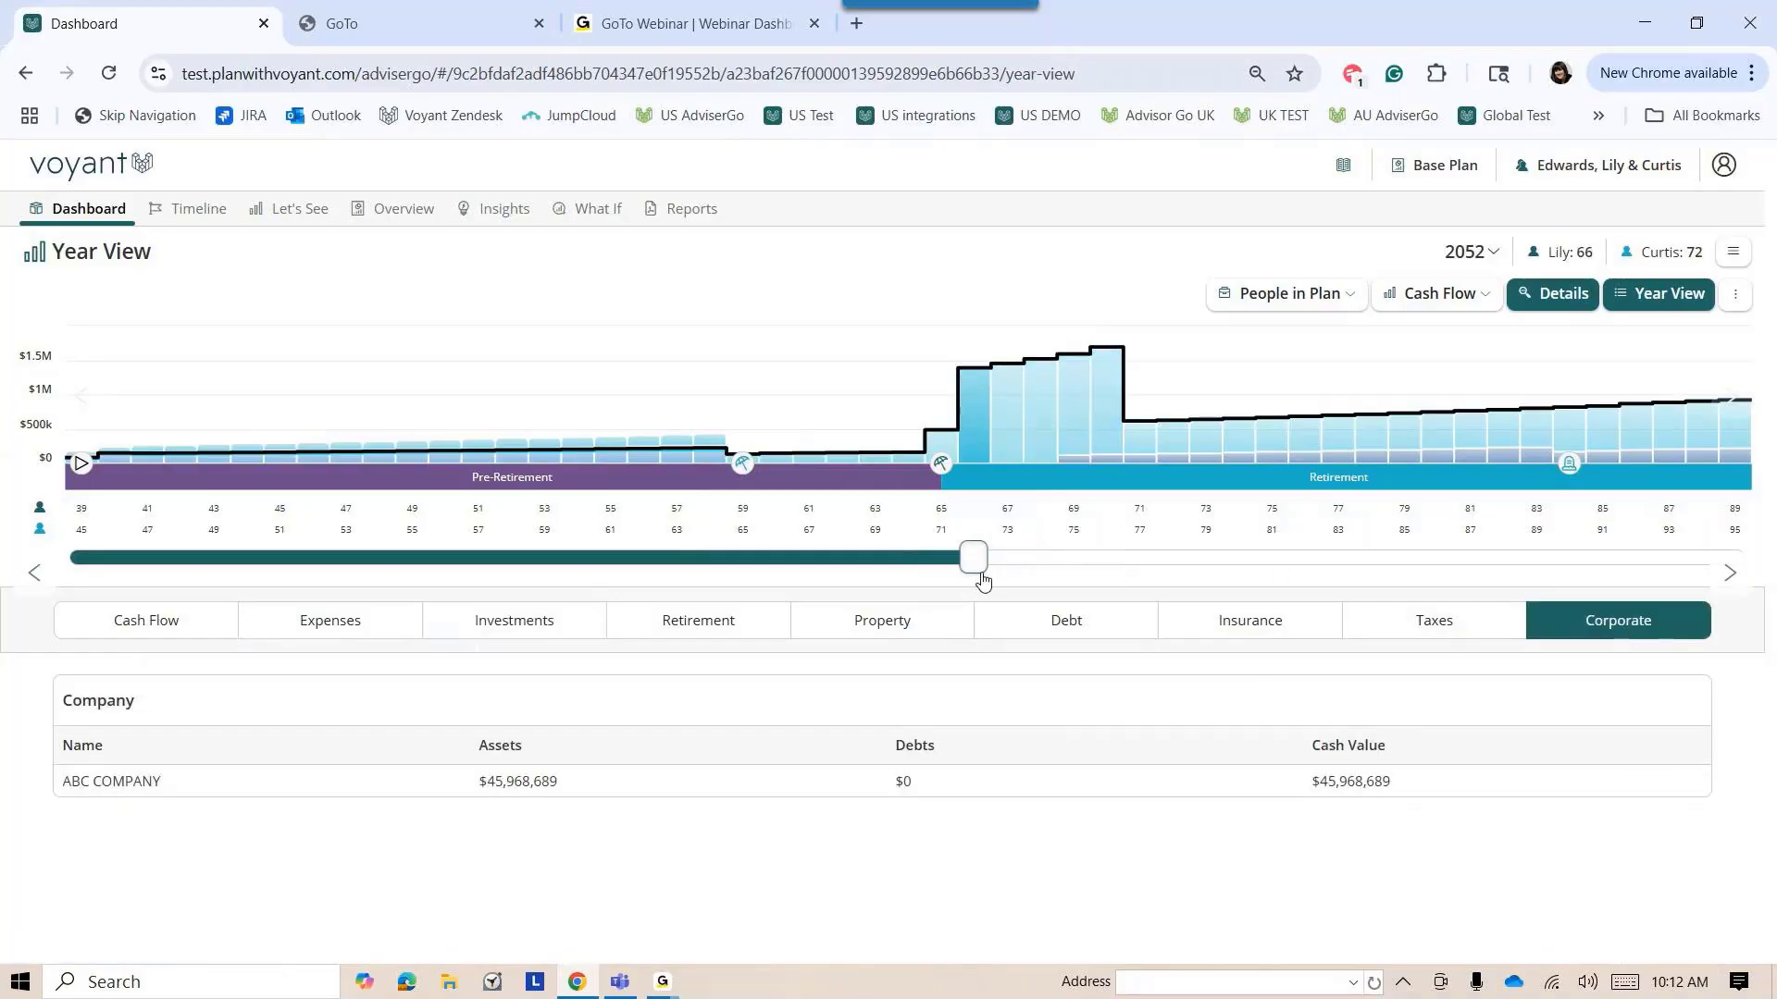
pyautogui.click(185, 796)
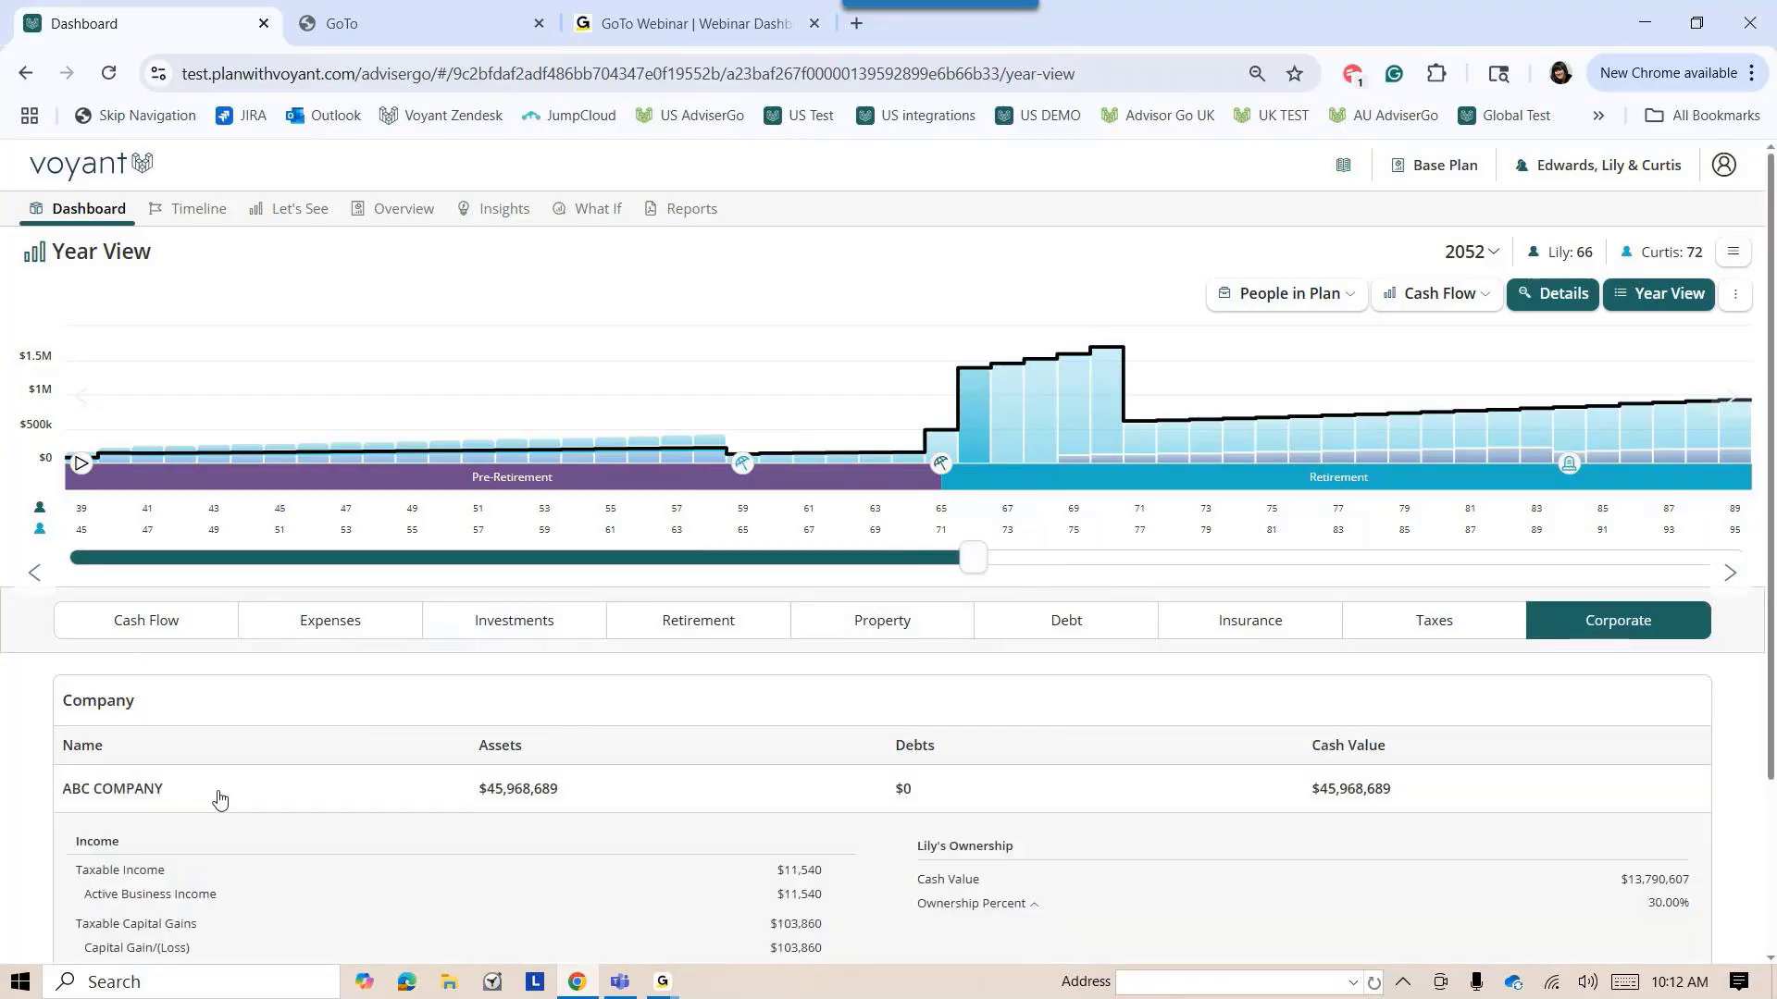
pyautogui.scroll(-3, 219, 792)
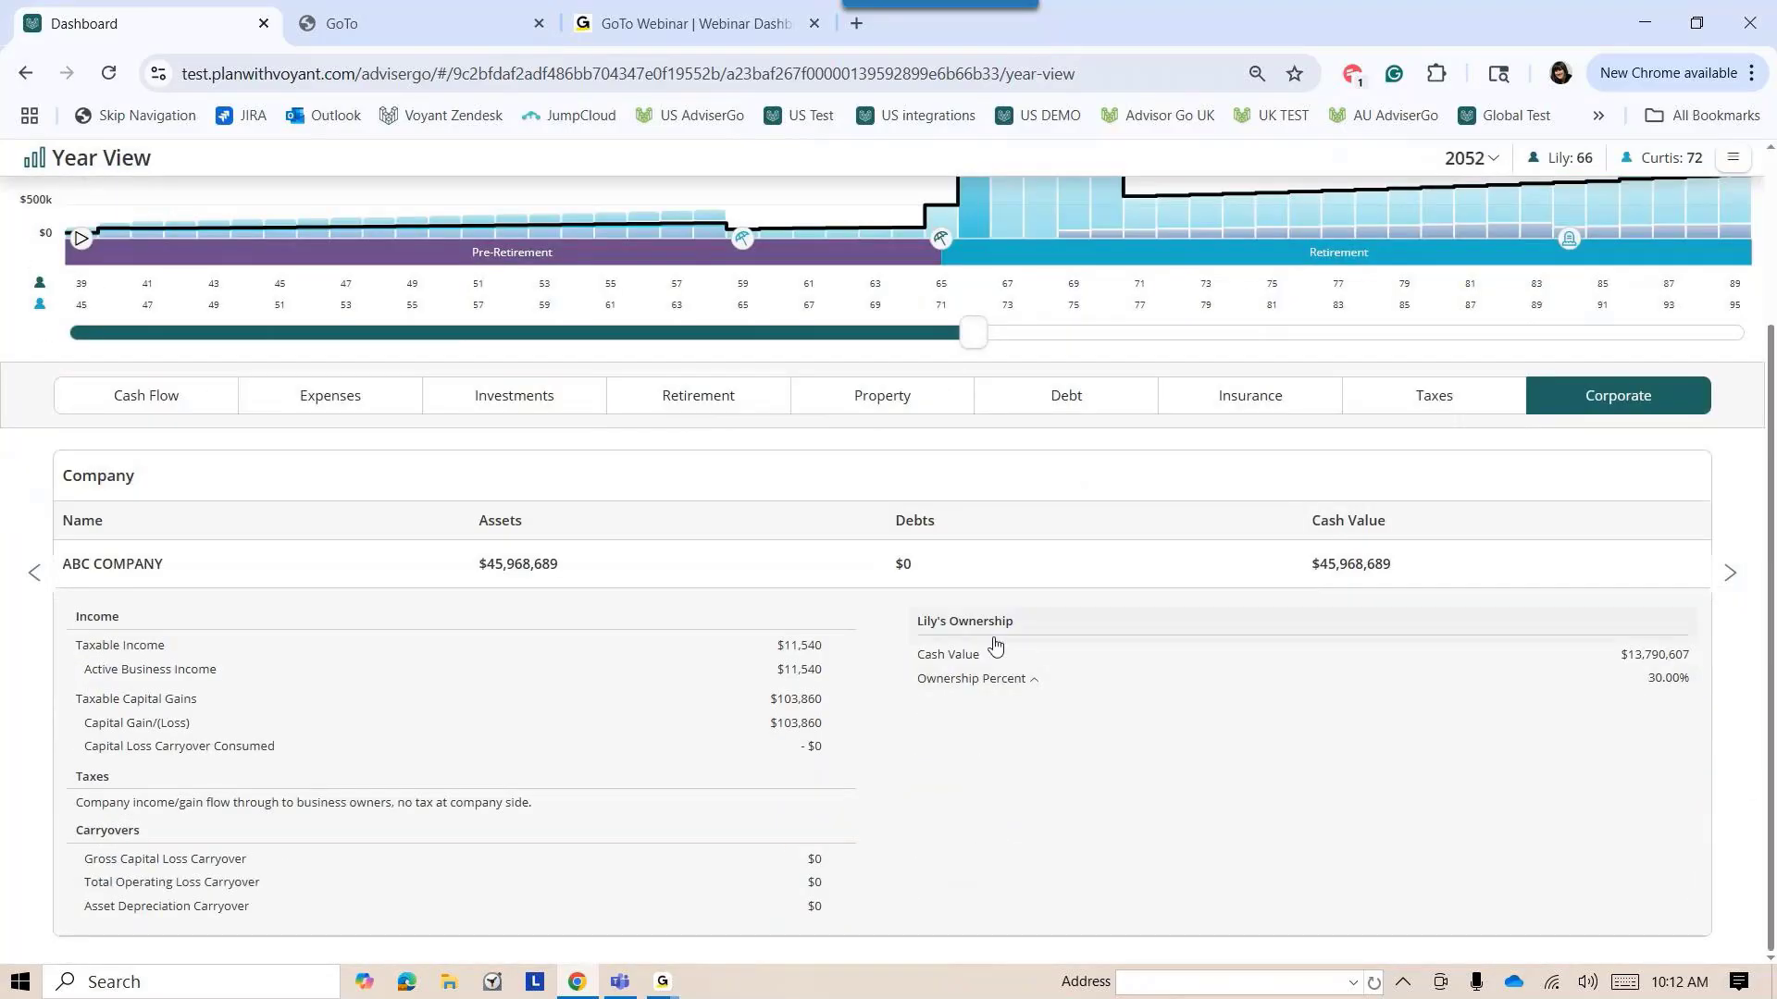
pyautogui.moveTo(972, 335); pyautogui.dragTo(940, 335)
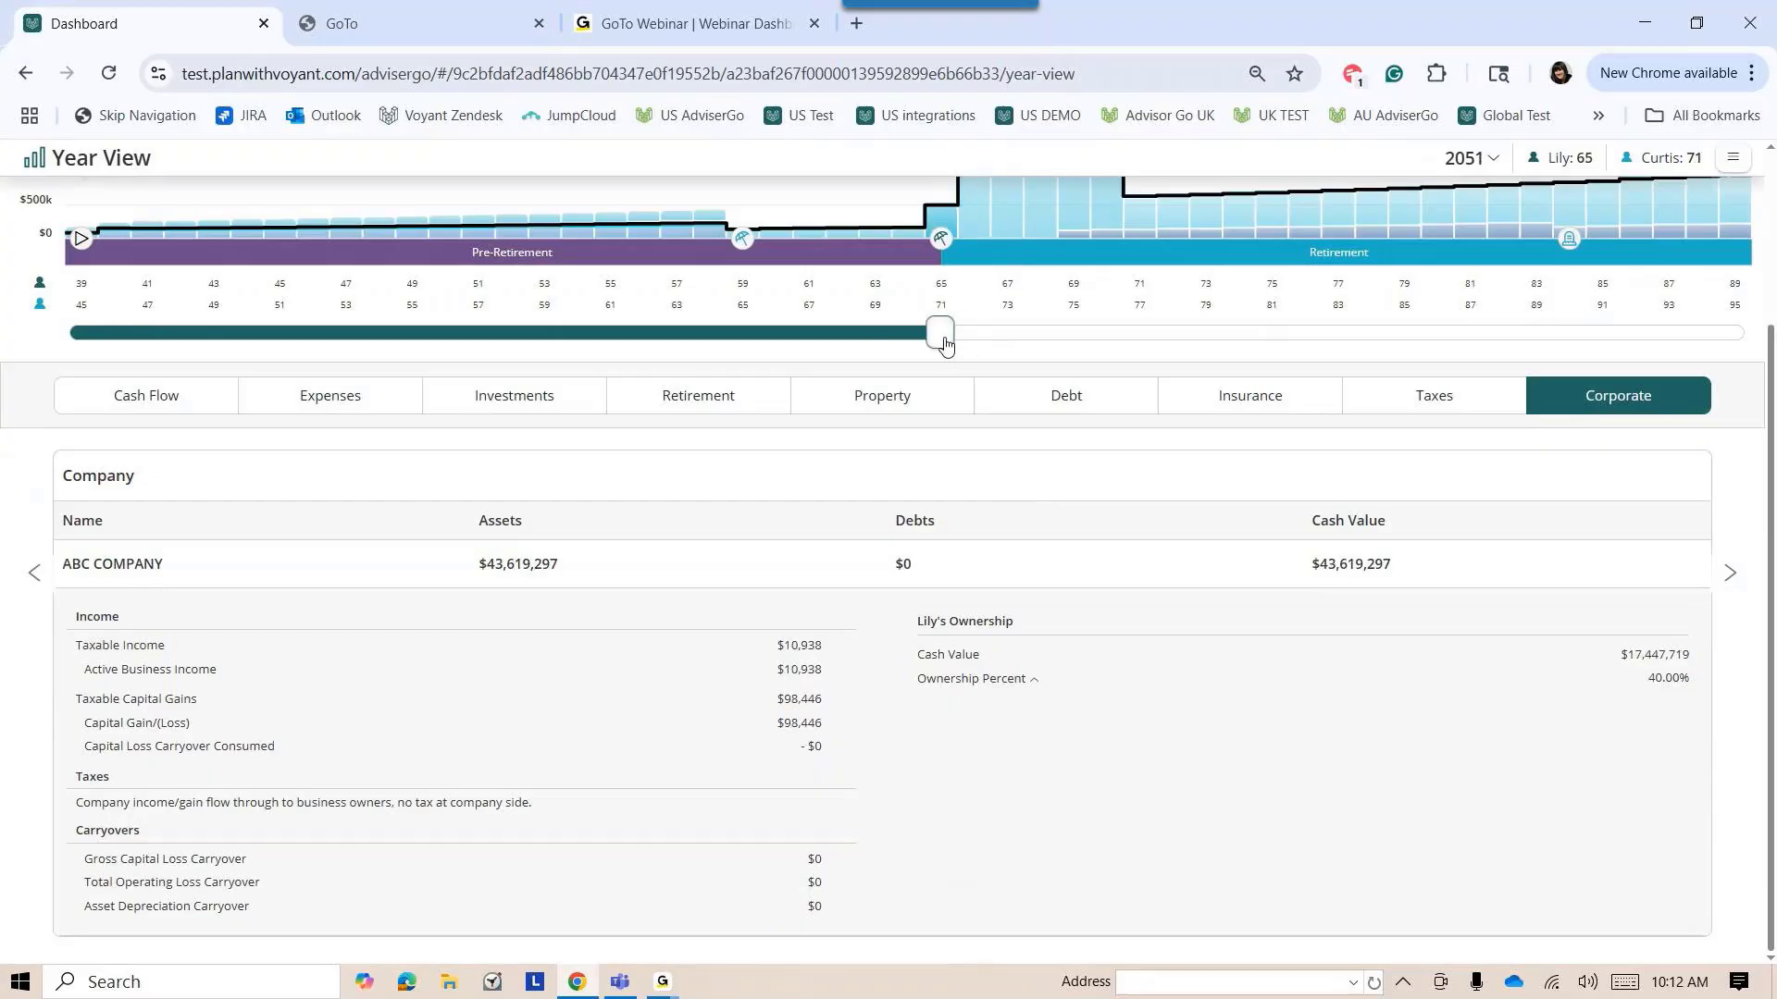
pyautogui.moveTo(941, 237)
pyautogui.moveTo(945, 353); pyautogui.dragTo(1079, 357)
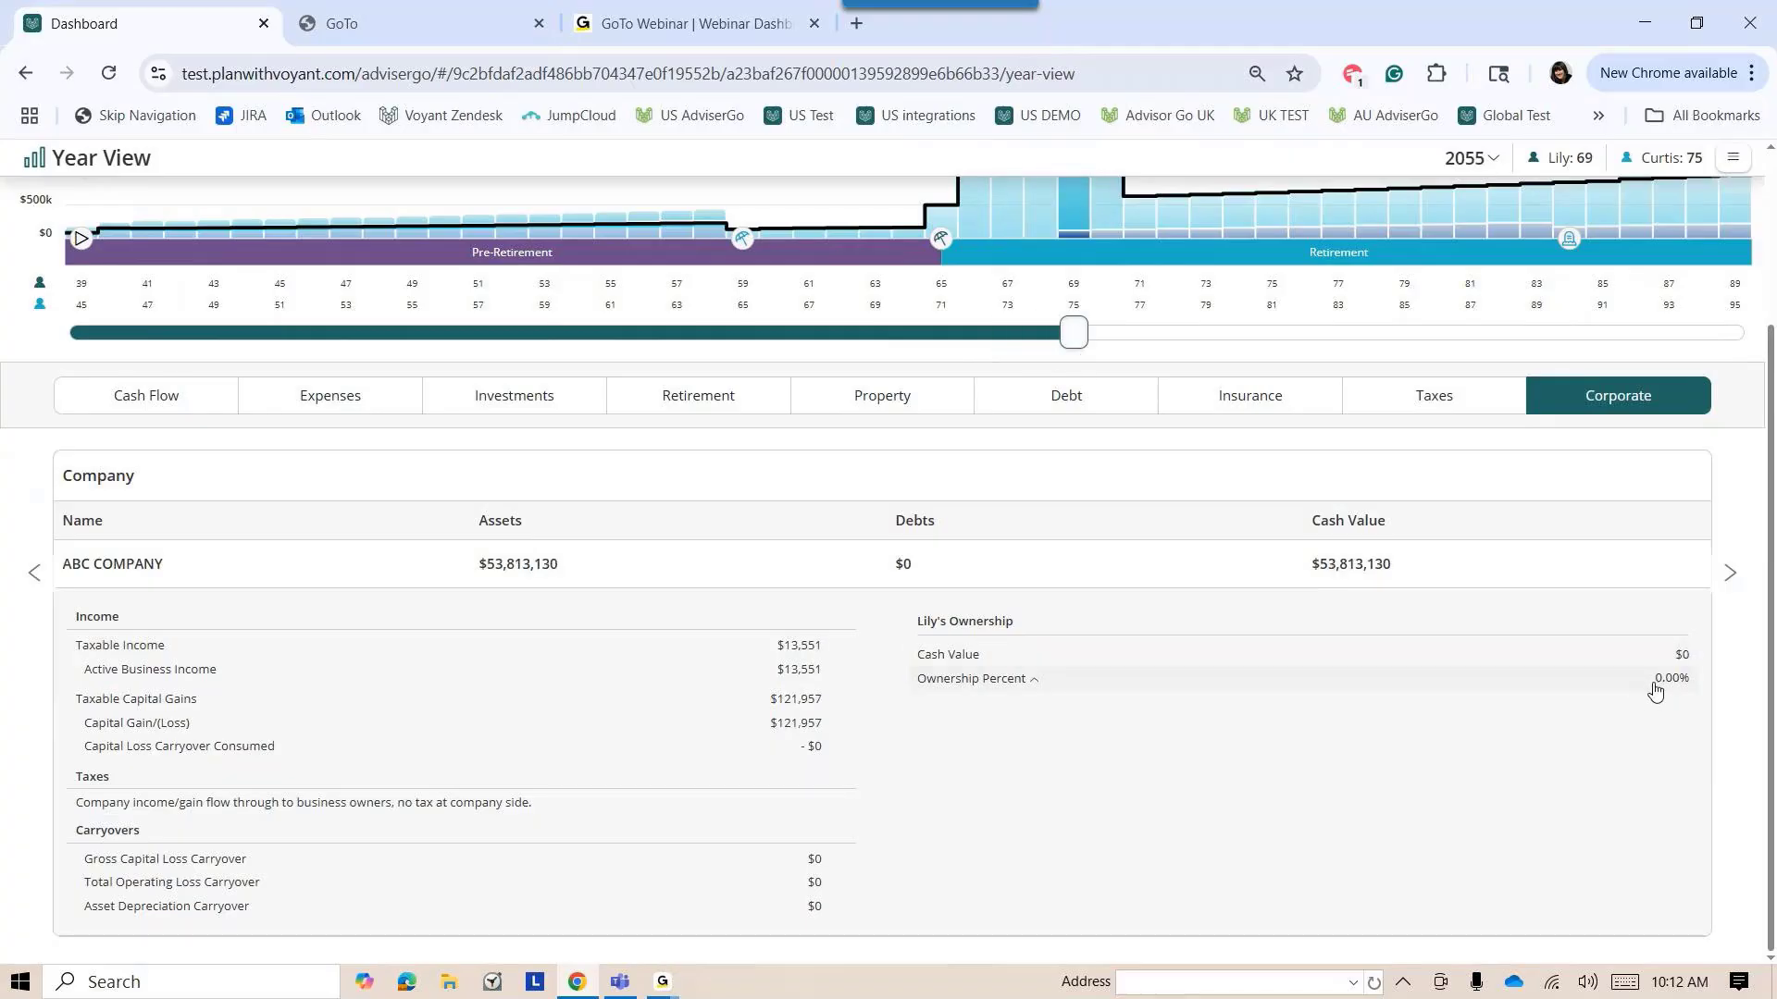
pyautogui.moveTo(1076, 344); pyautogui.dragTo(1112, 346)
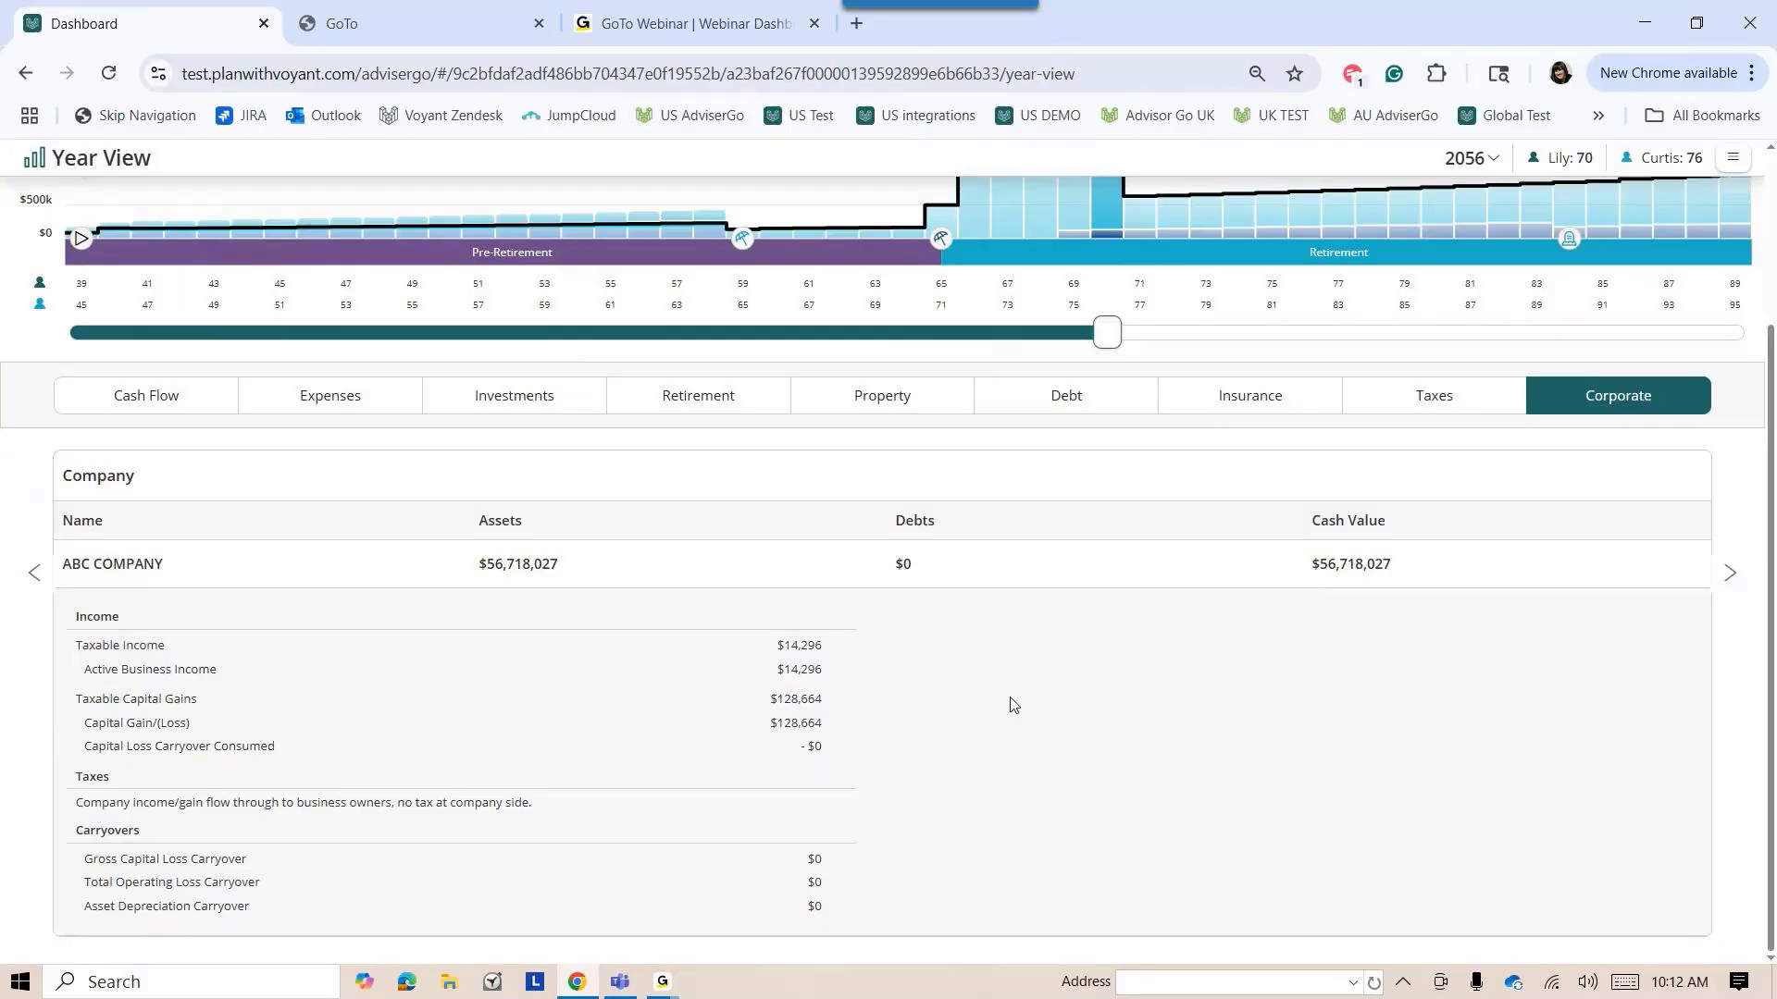
# Check the 2056 corporate view and the 2056 investment balances, including those not displayed on the chart
pyautogui.scroll(3, 1004, 809)
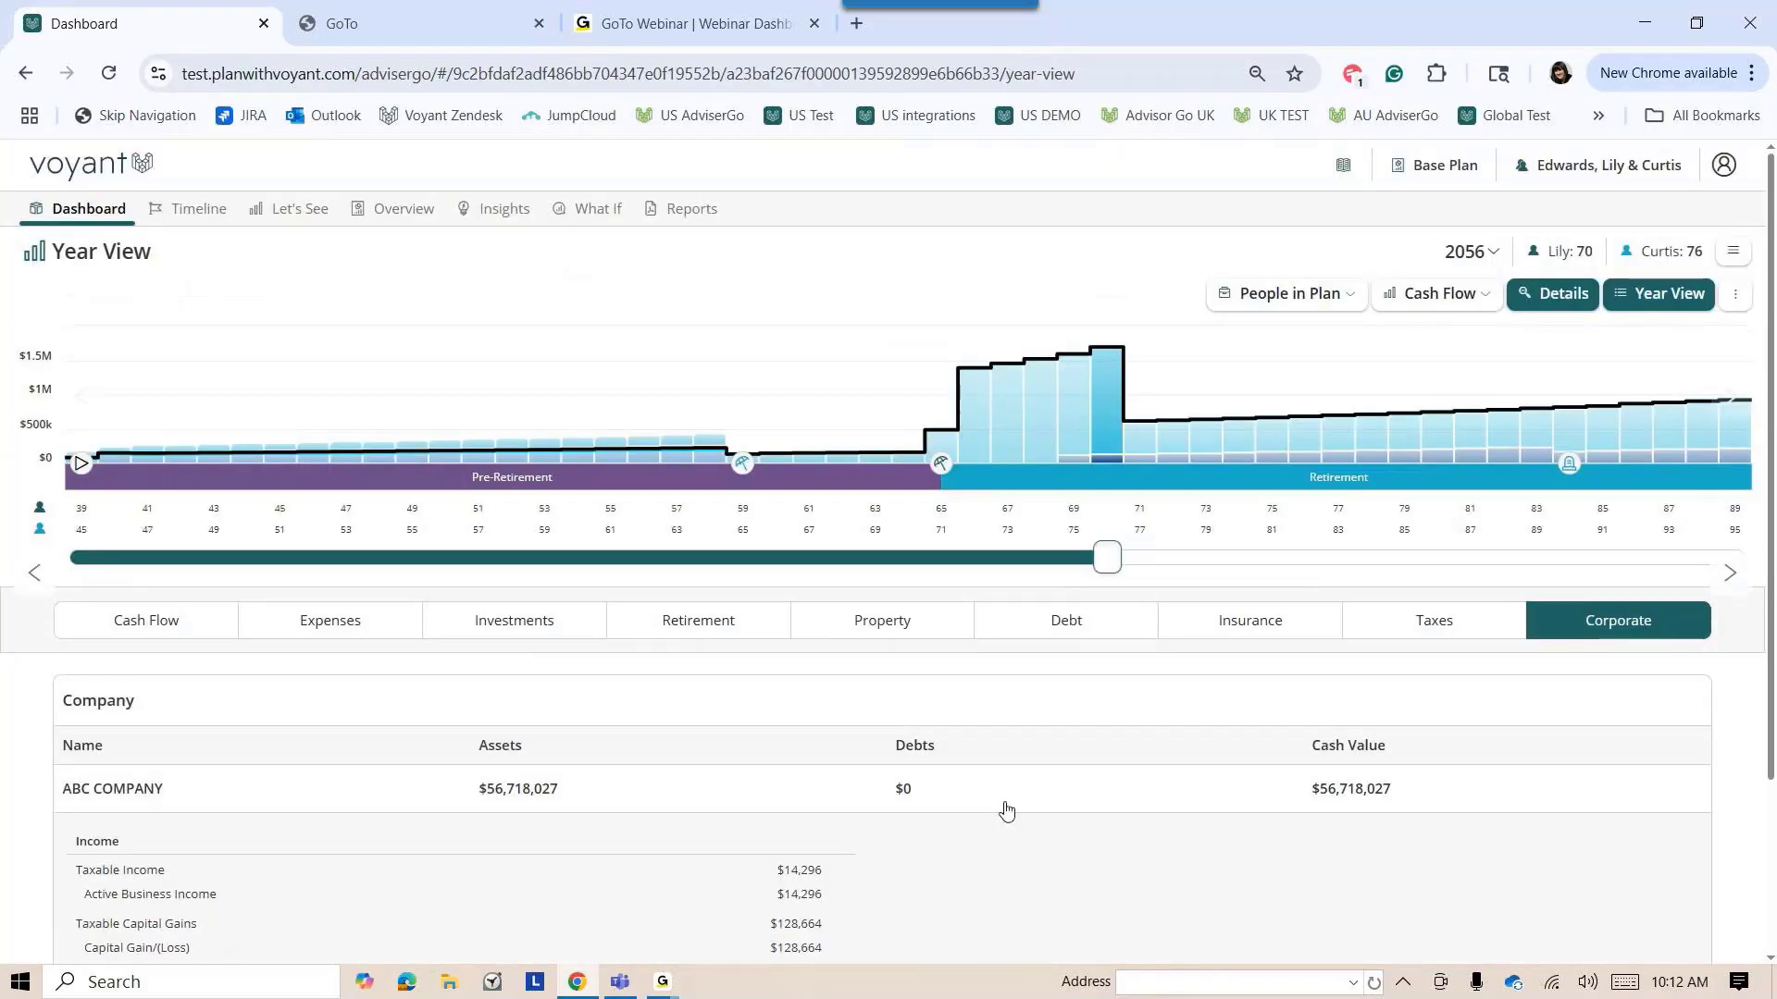
pyautogui.scroll(-3, 1004, 809)
pyautogui.click(532, 398)
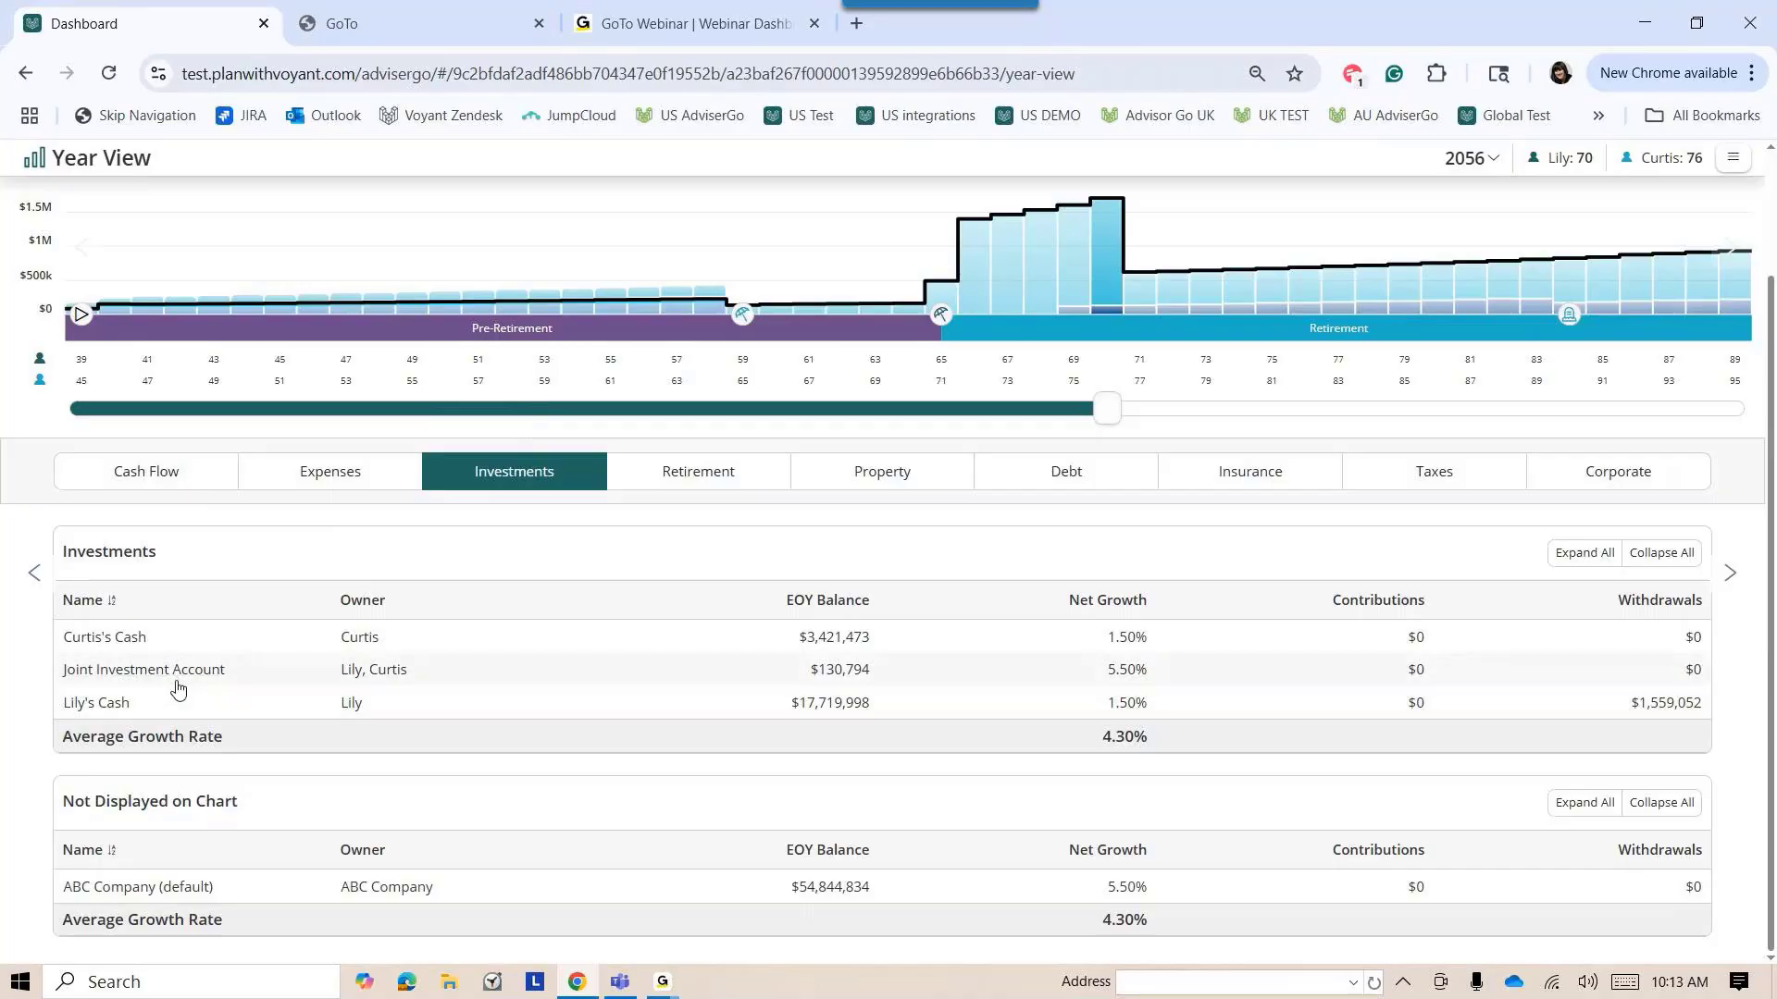
pyautogui.scroll(2, 186, 696)
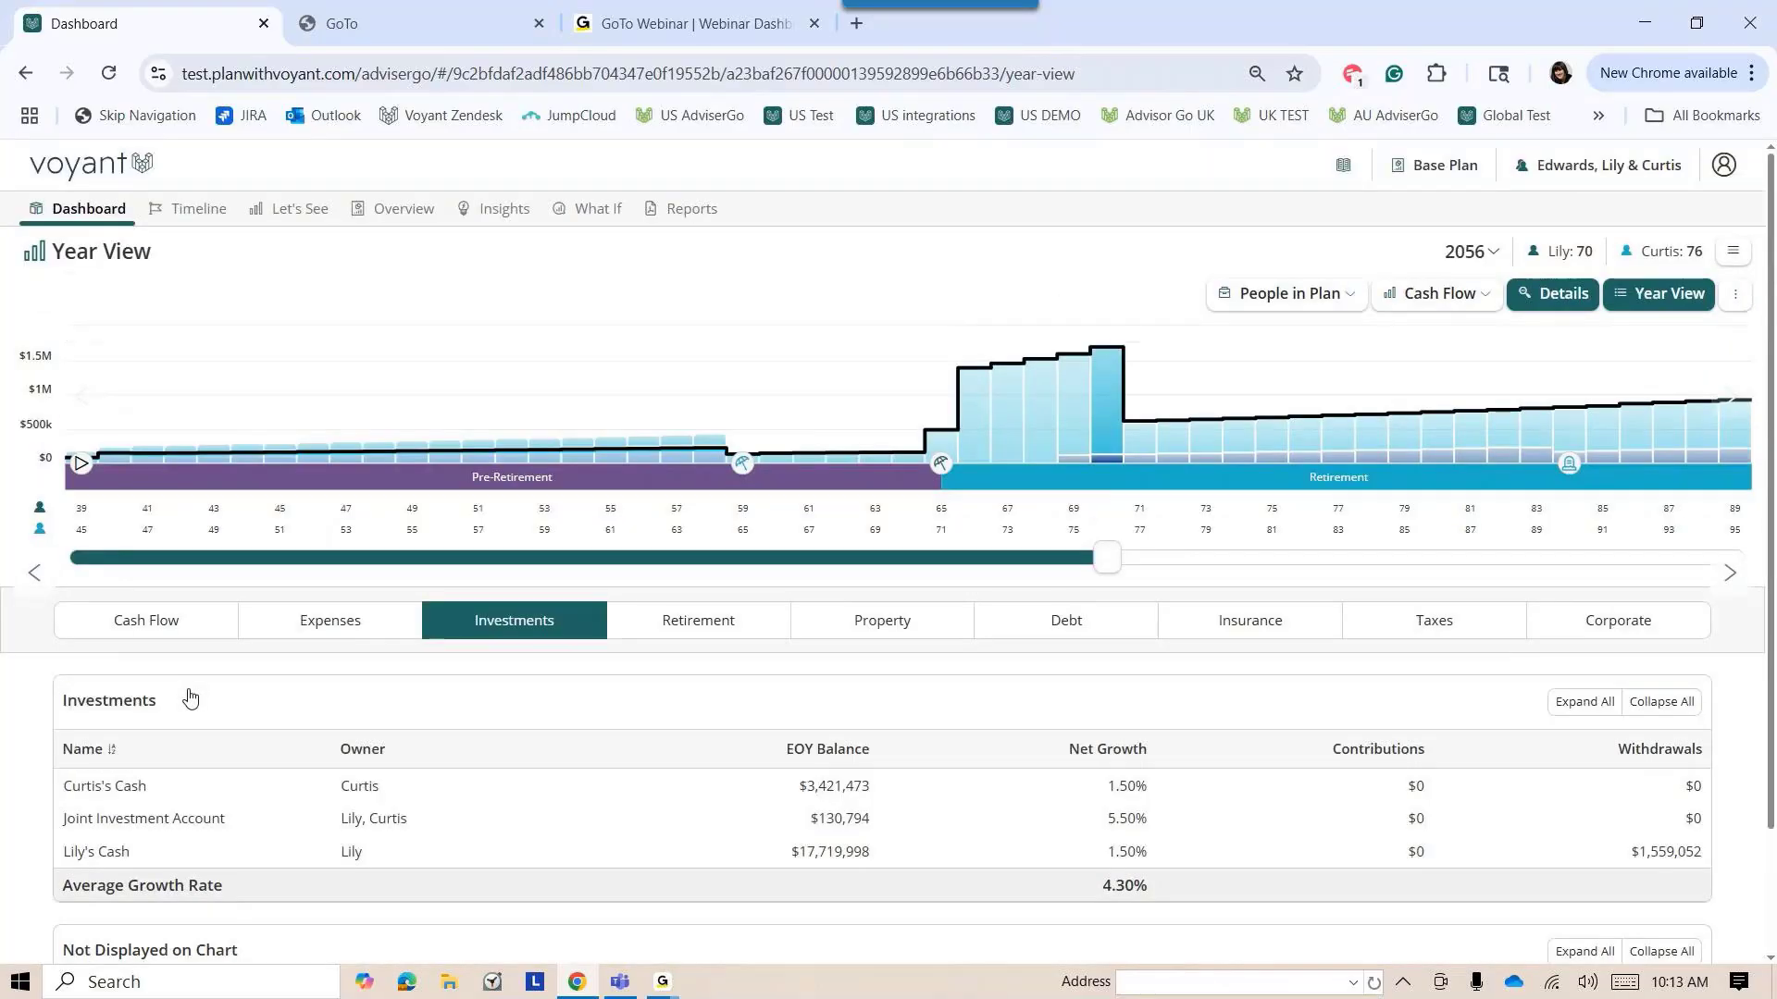
# Set the transferor's default surplus cash account on the dashboard to sweep into the Joint Investment Account and save it
pyautogui.click(65, 211)
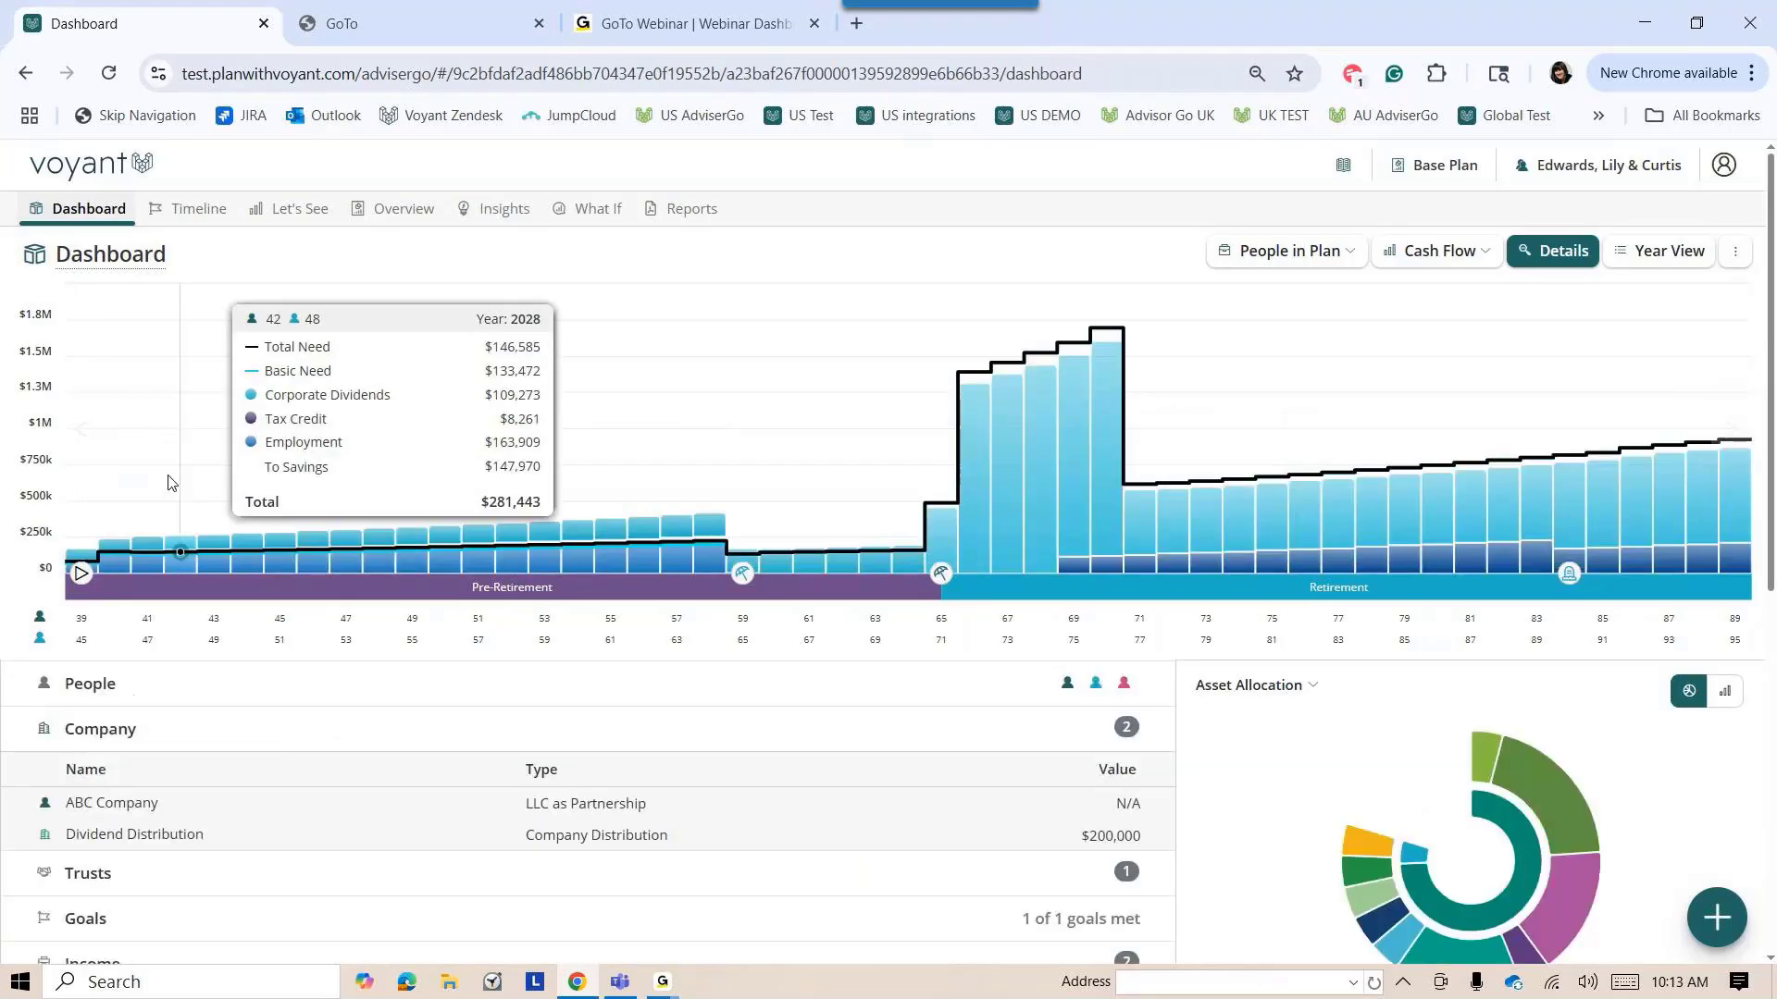
pyautogui.scroll(-5, 668, 888)
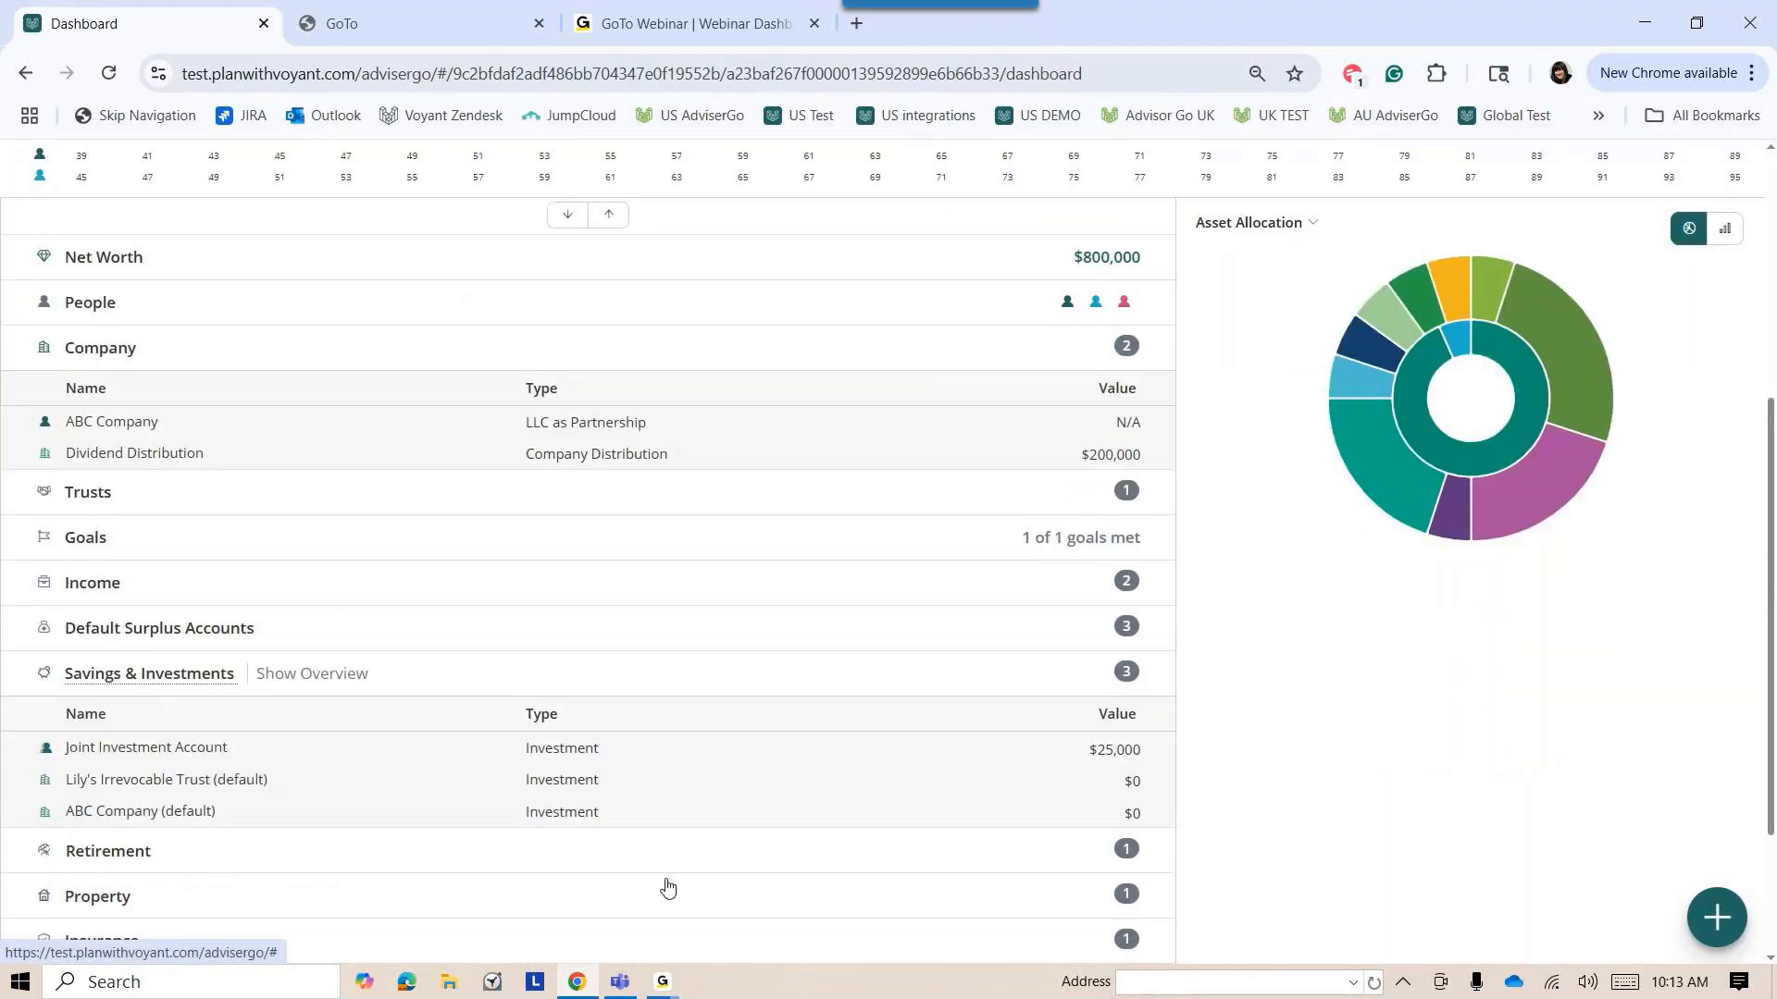
pyautogui.click(215, 629)
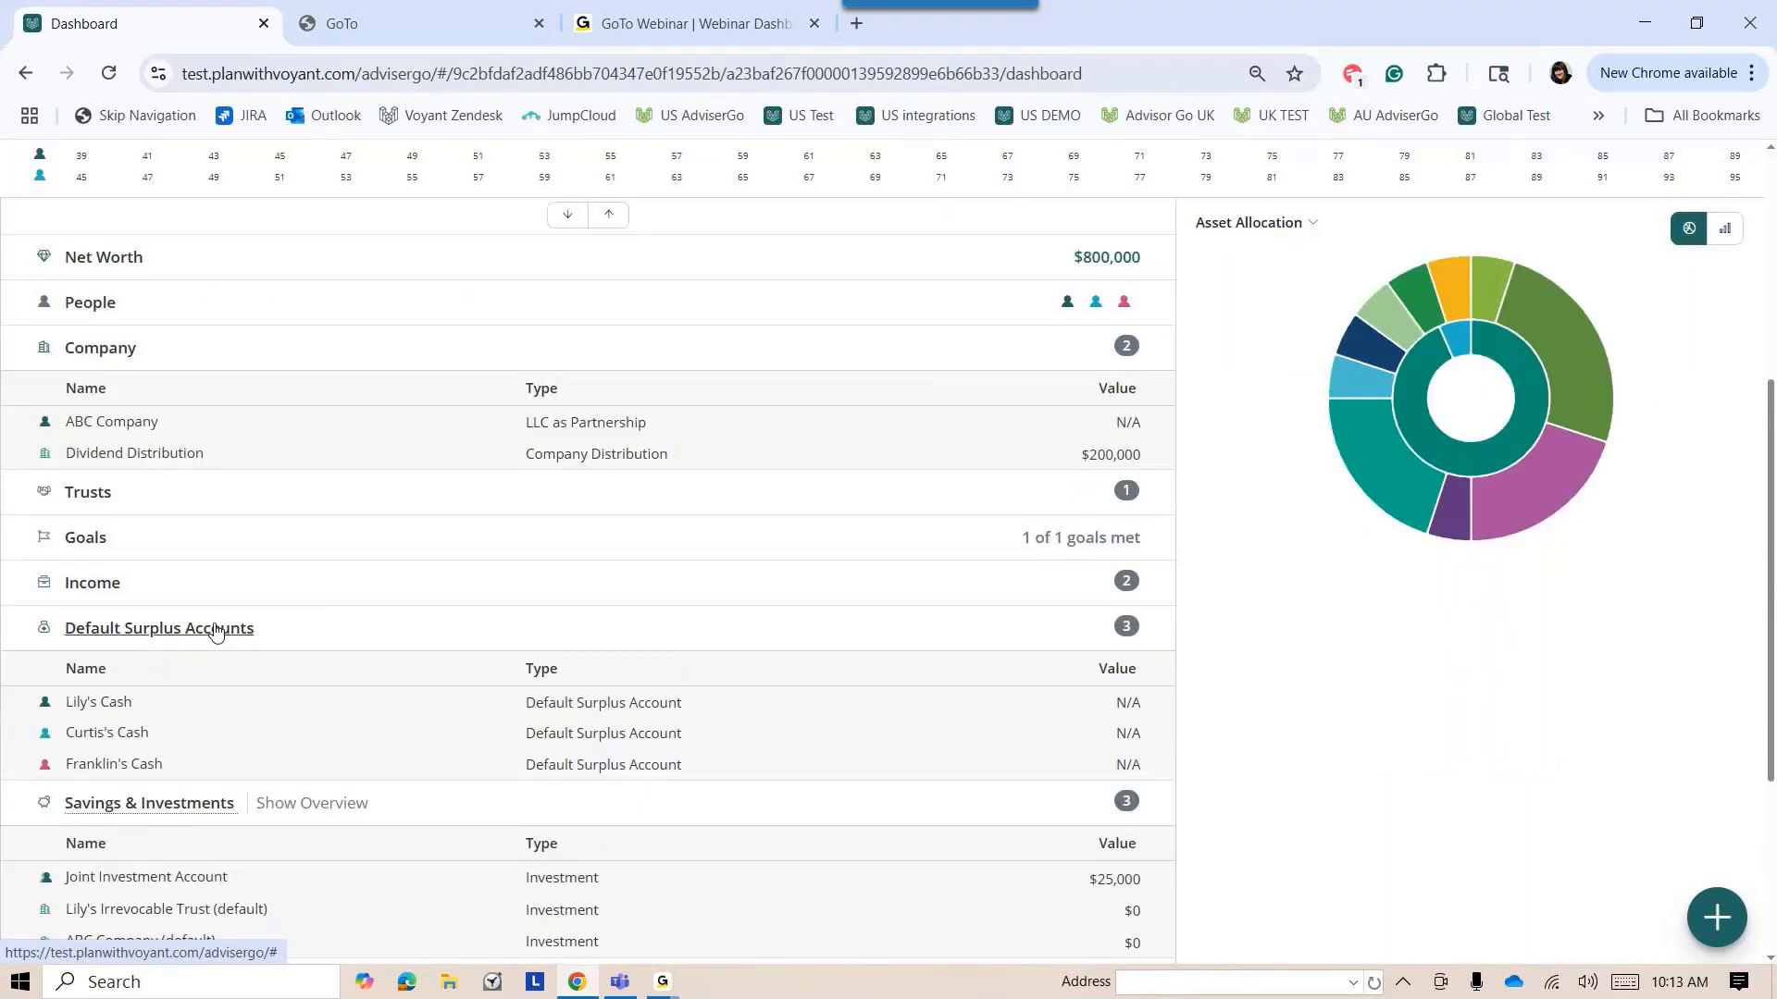
pyautogui.click(119, 702)
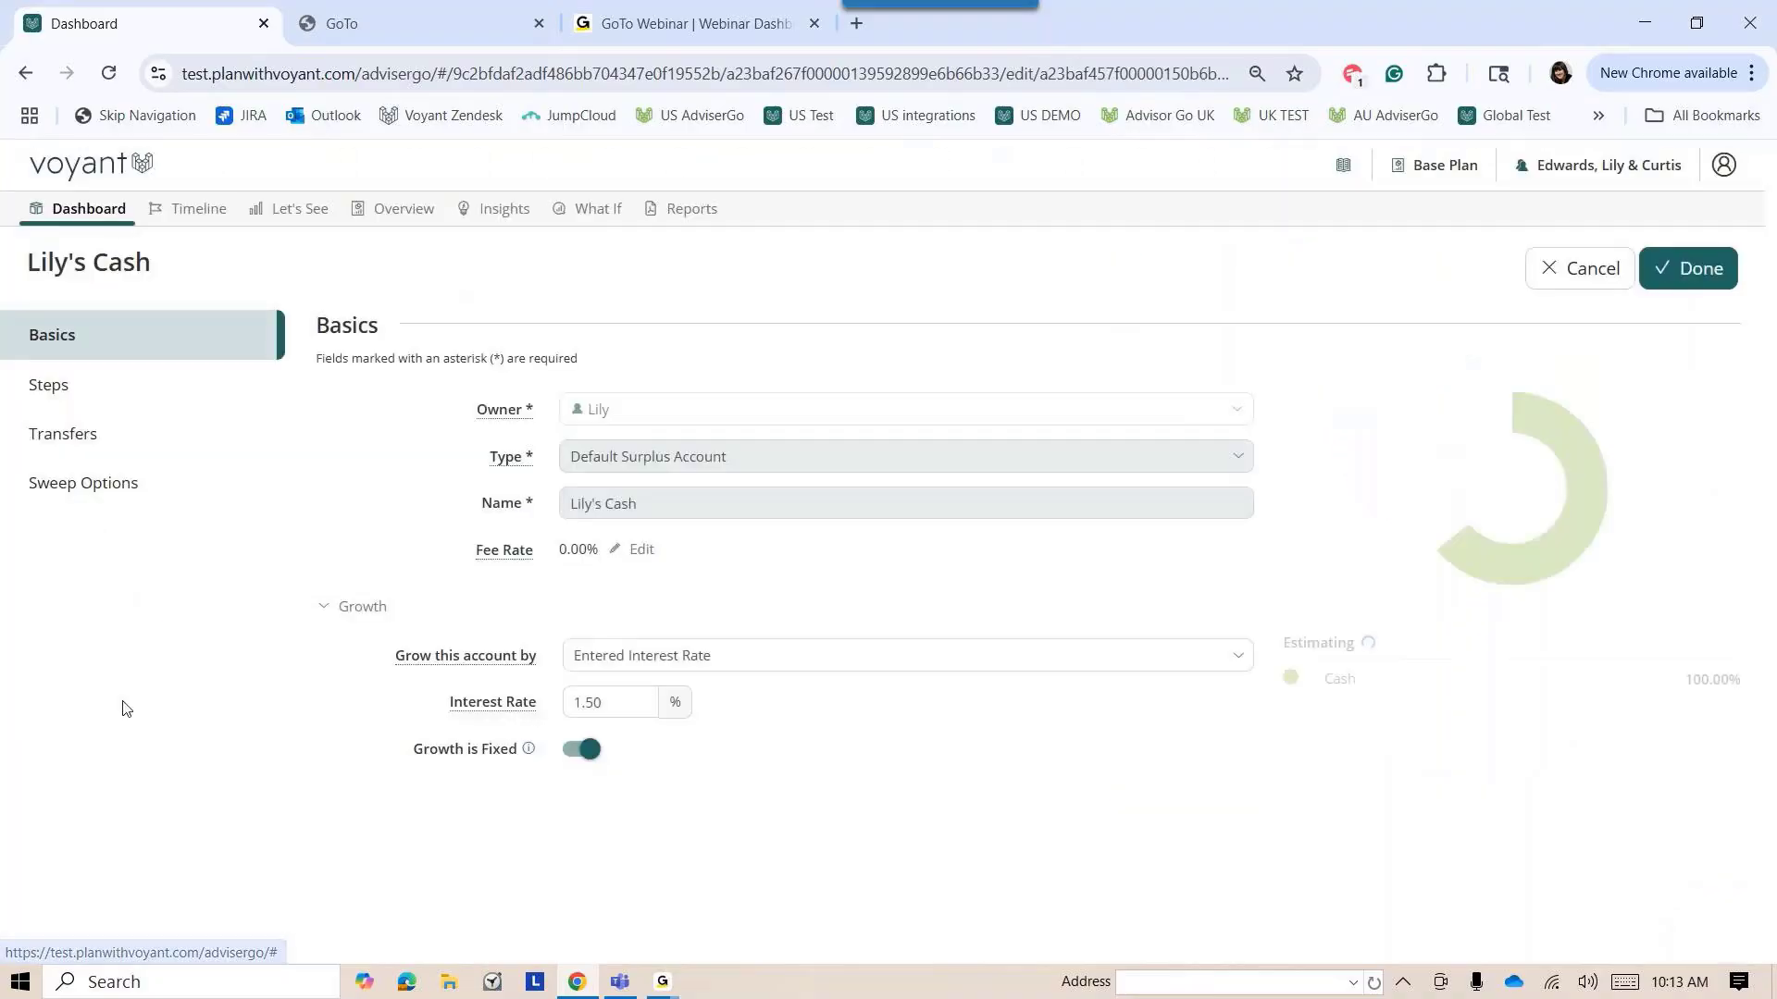
pyautogui.click(110, 497)
pyautogui.click(404, 660)
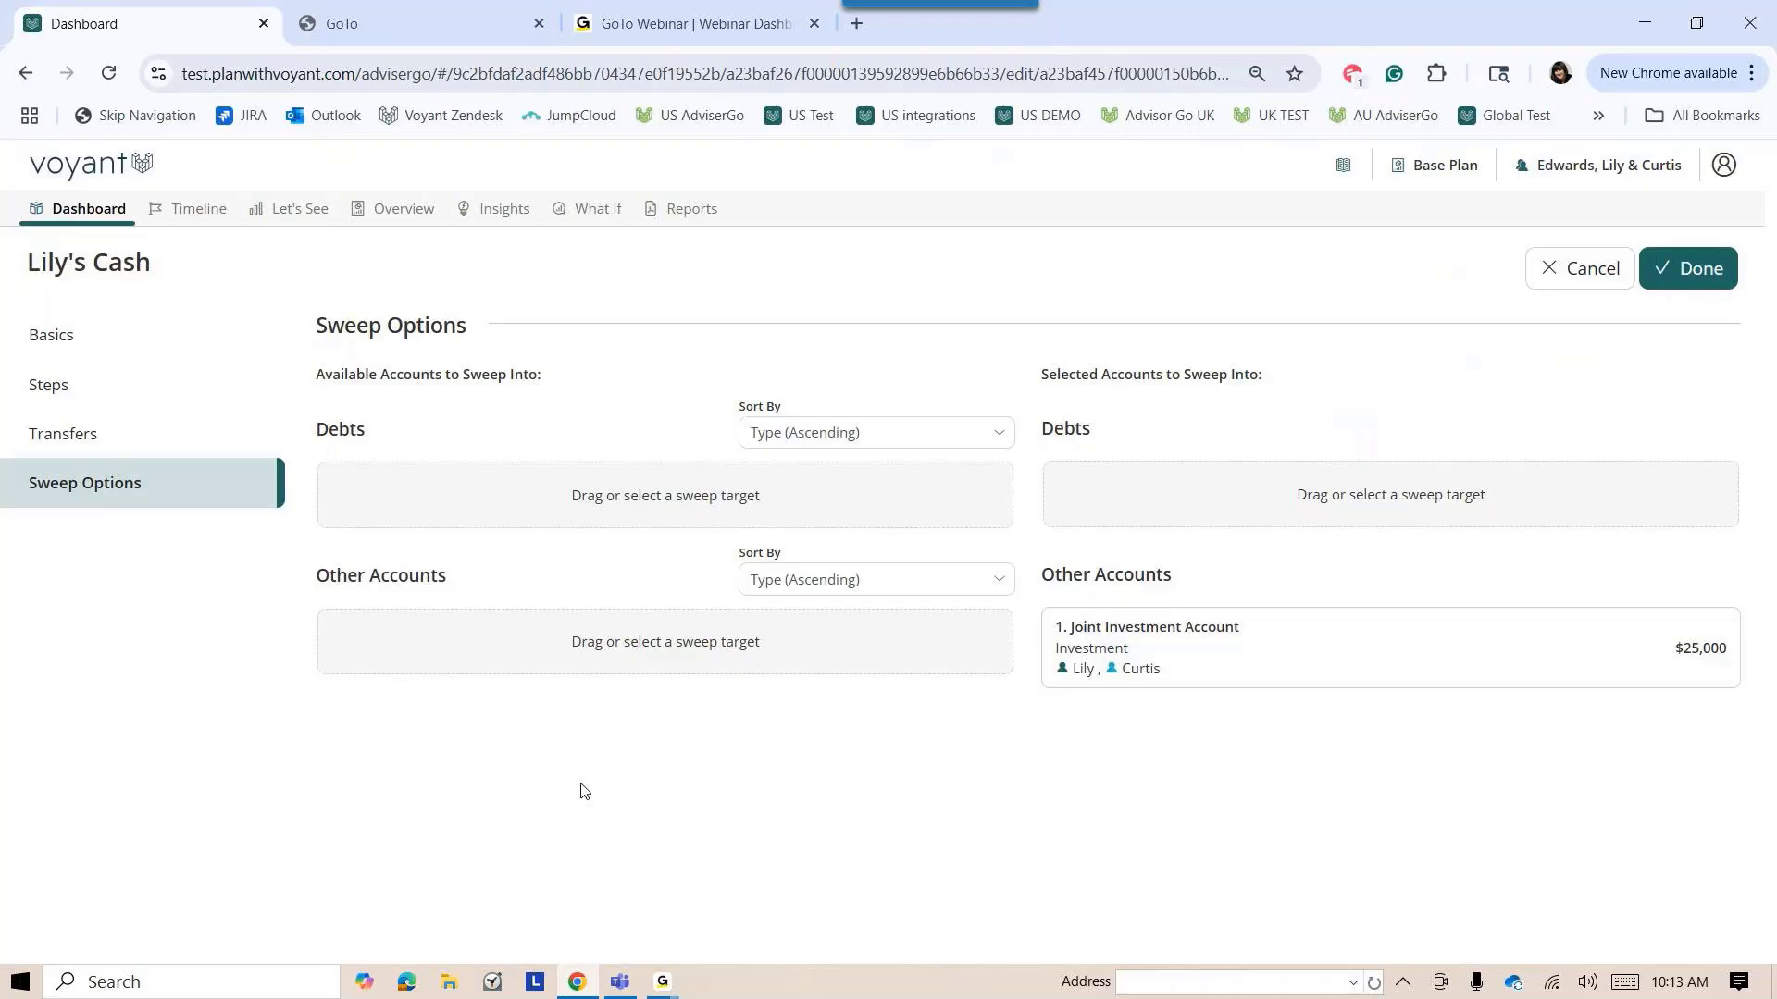
pyautogui.click(1685, 289)
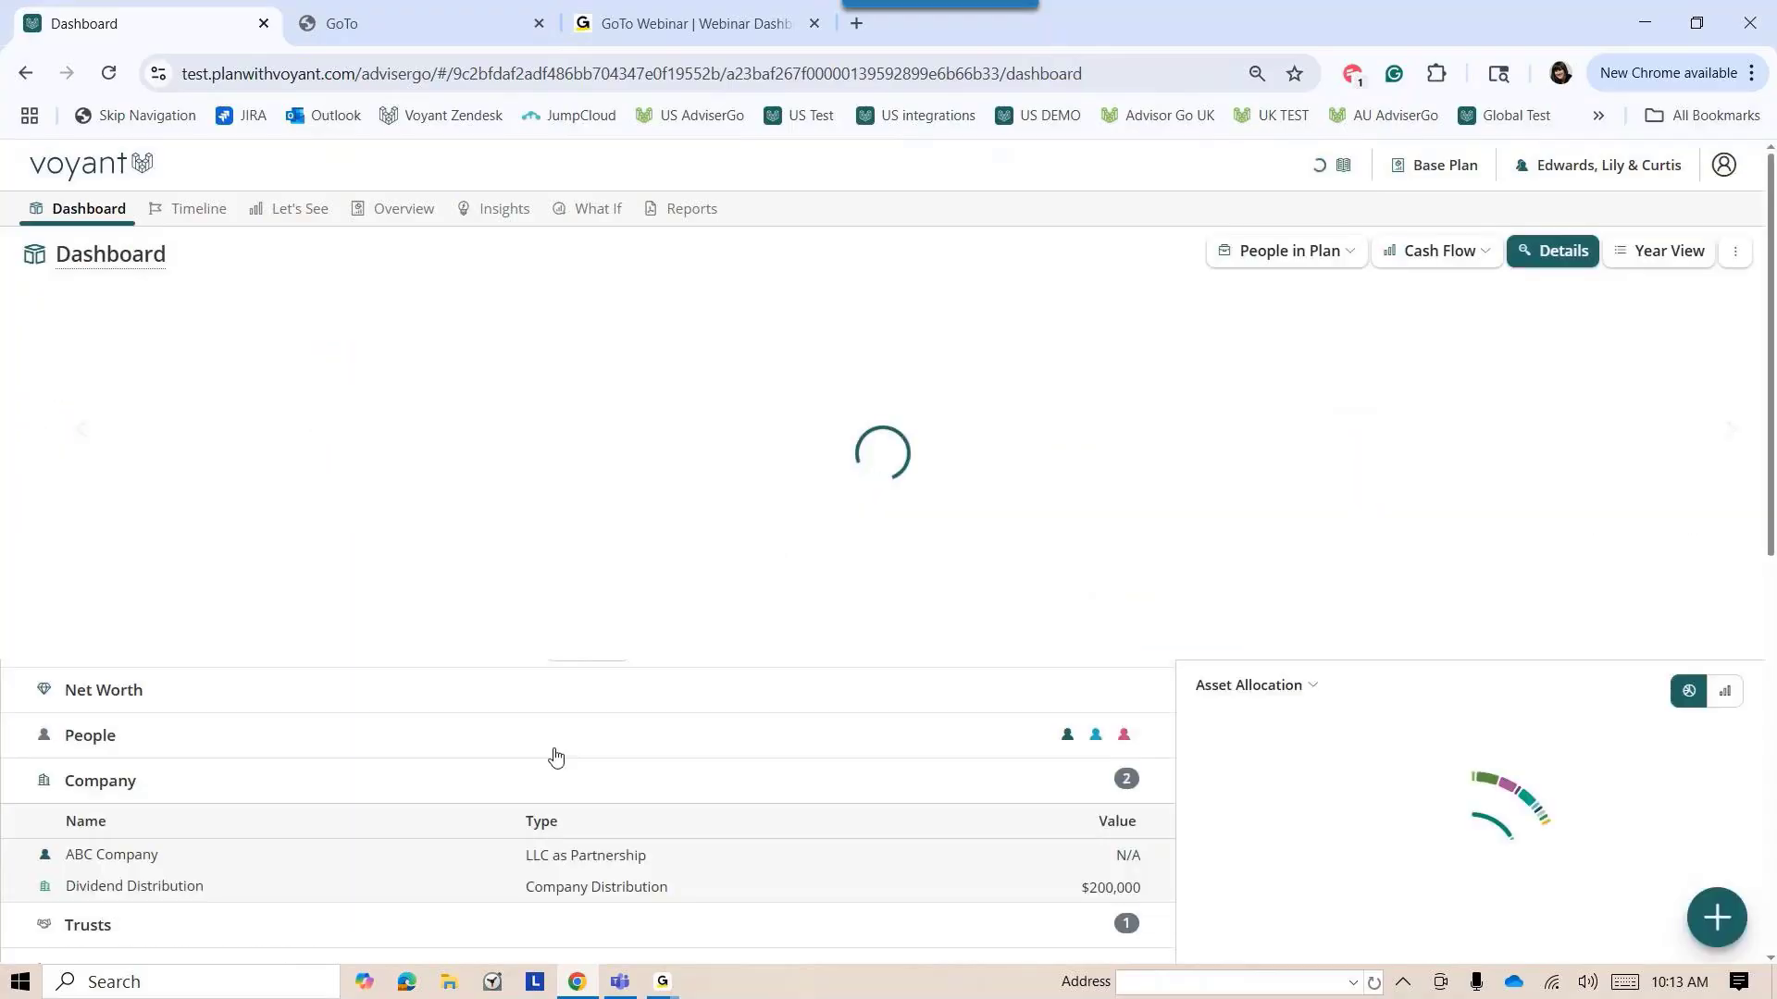
# Review the 2053 income and investments in the Year View
pyautogui.click(1670, 251)
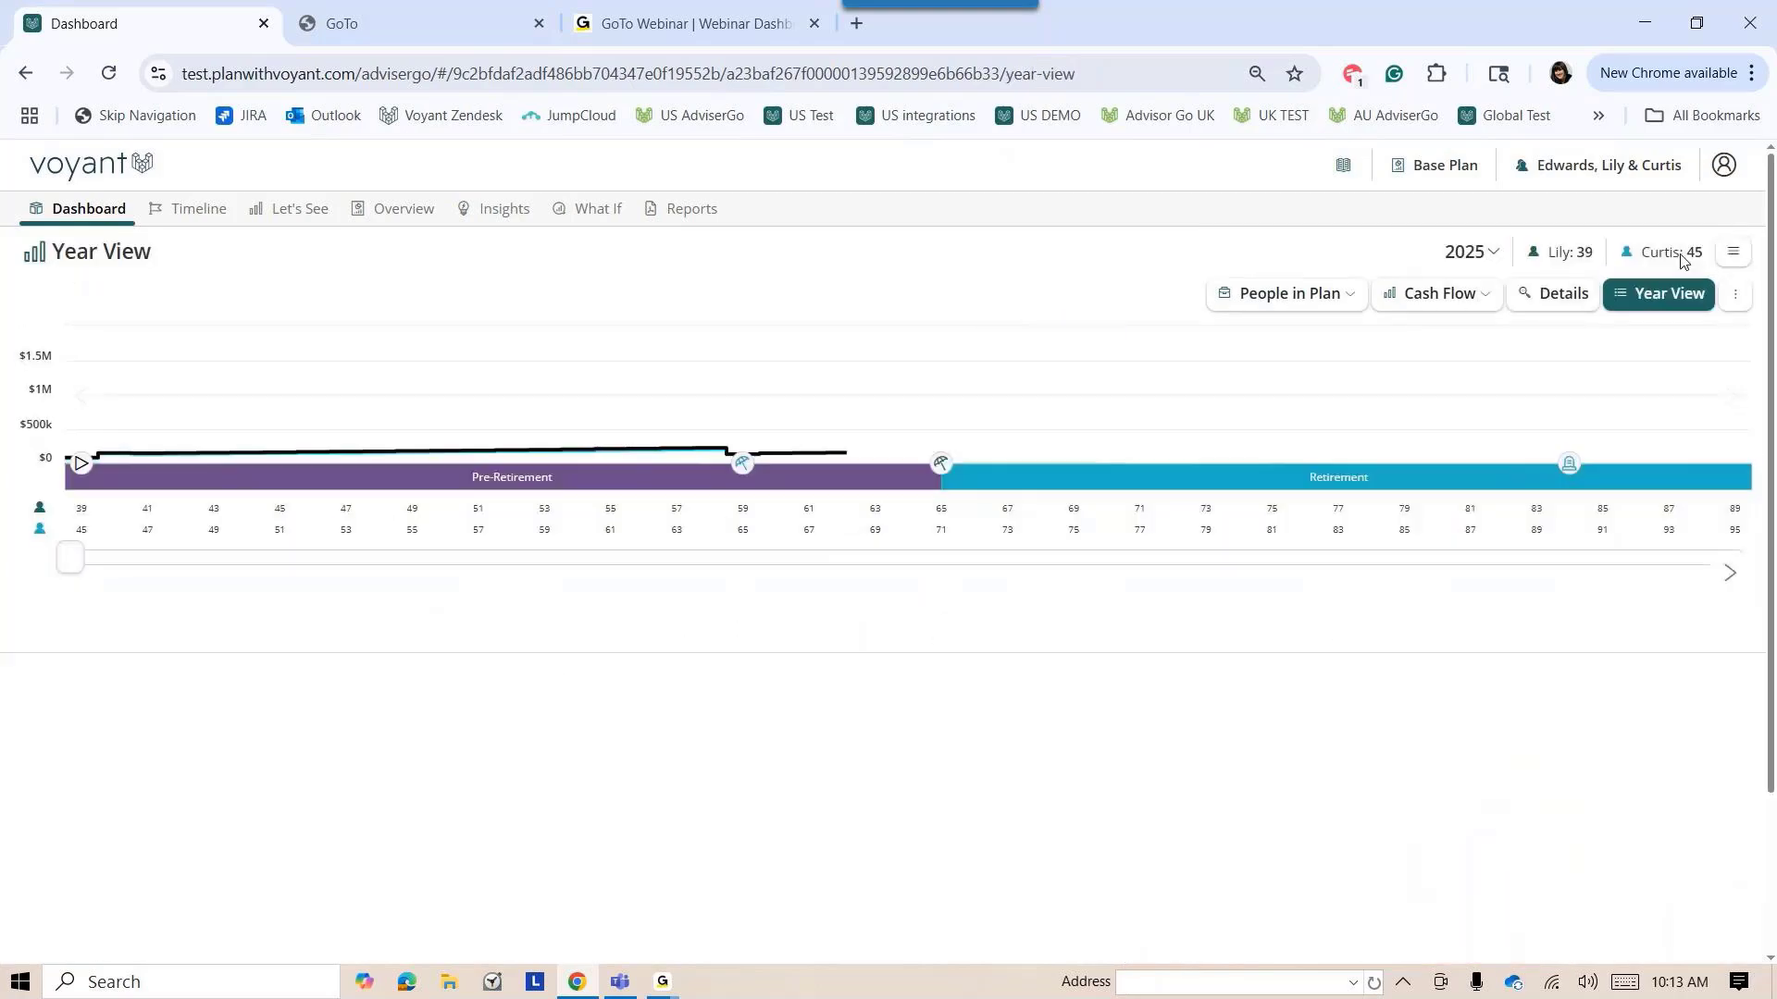
pyautogui.moveTo(71, 558); pyautogui.dragTo(990, 560)
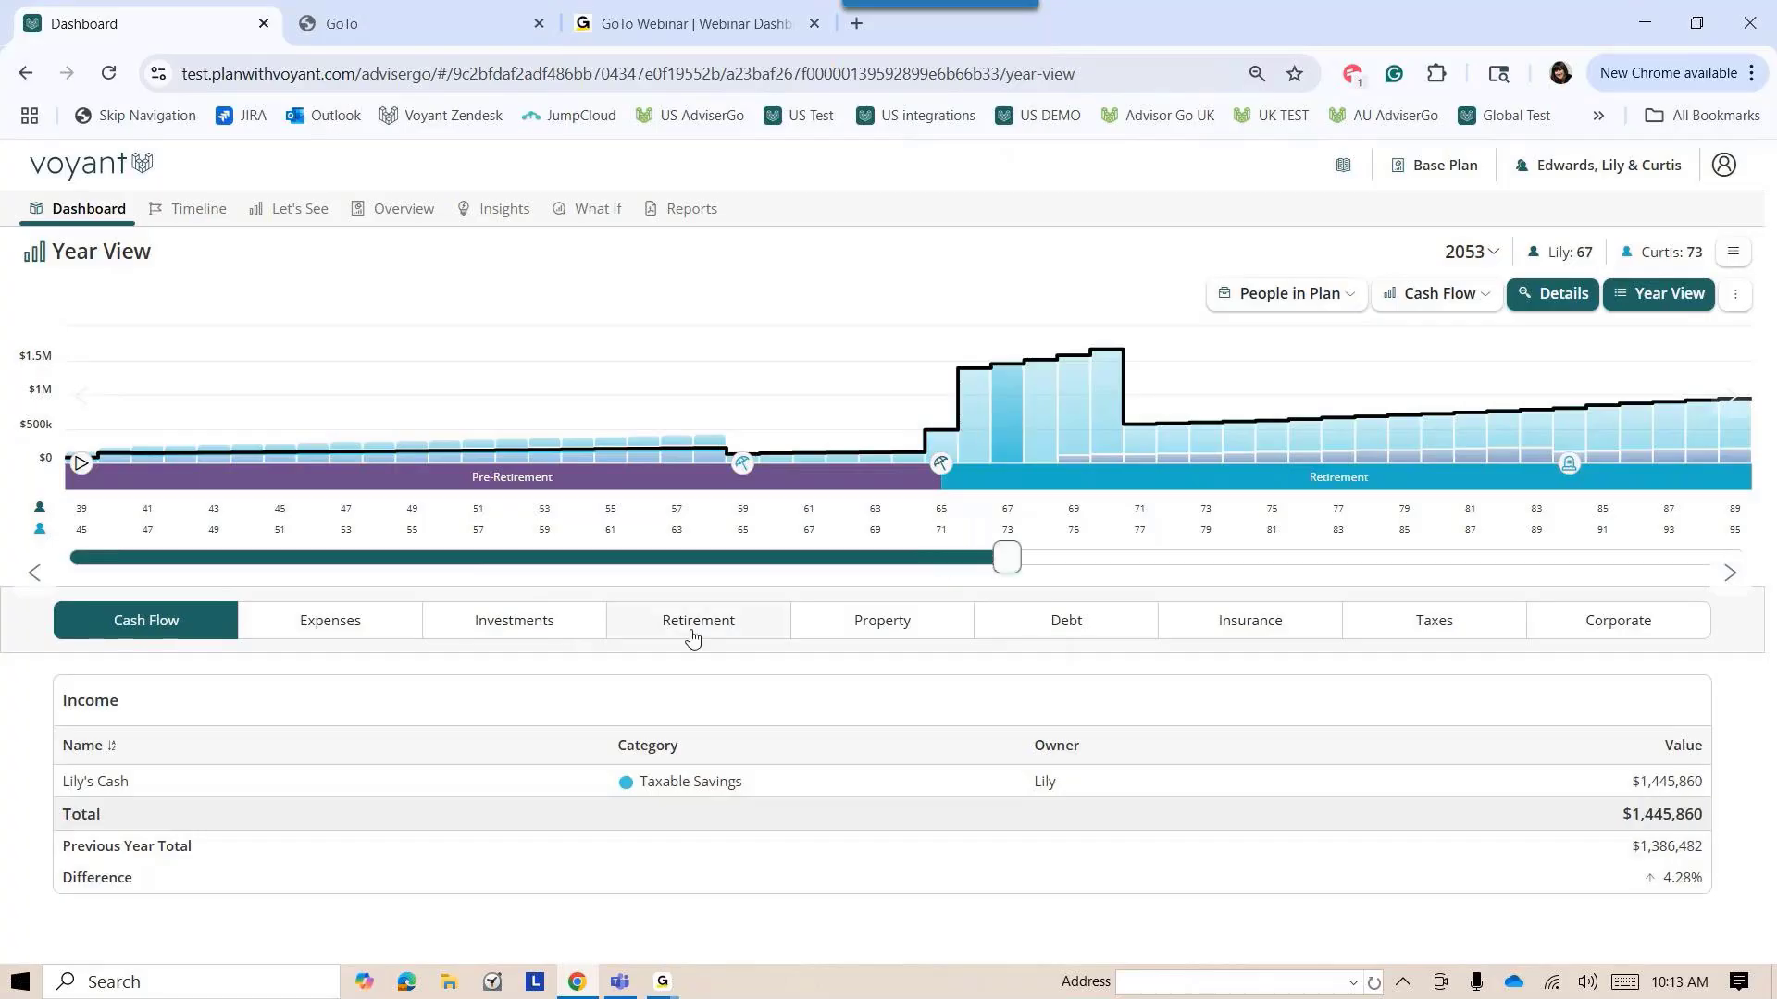
pyautogui.click(532, 627)
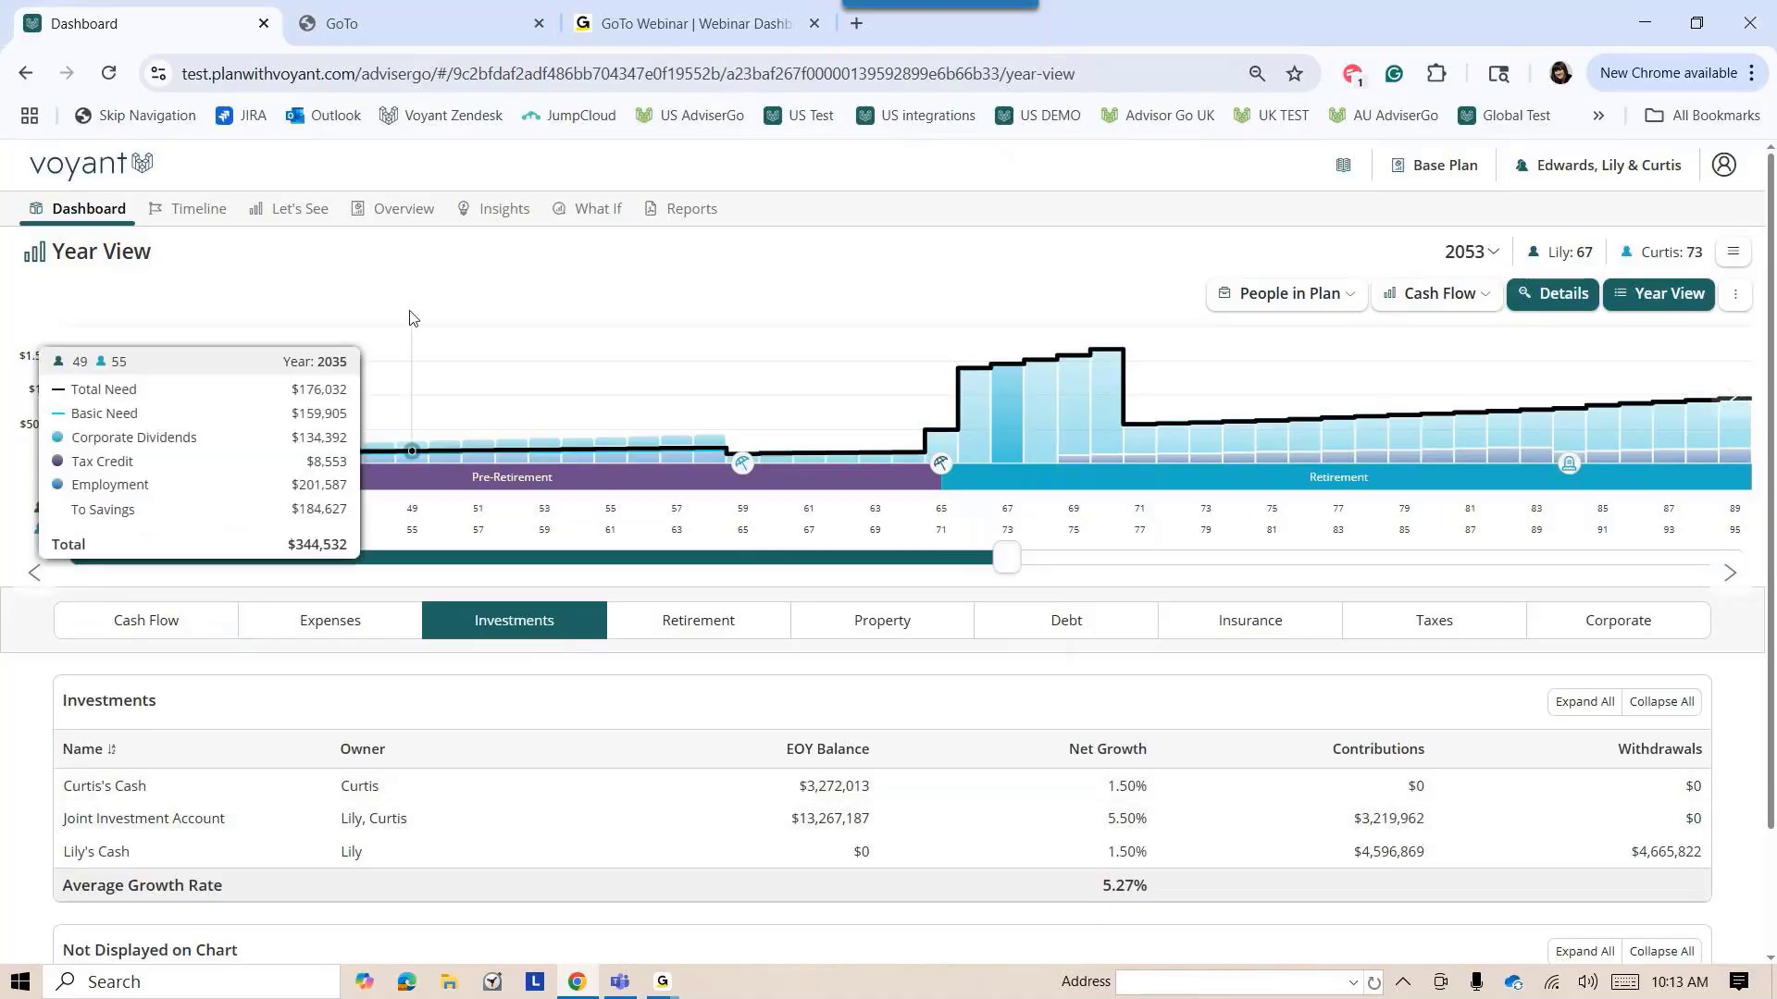
# Add the Assets - Detailed report to the client report selection
pyautogui.click(692, 209)
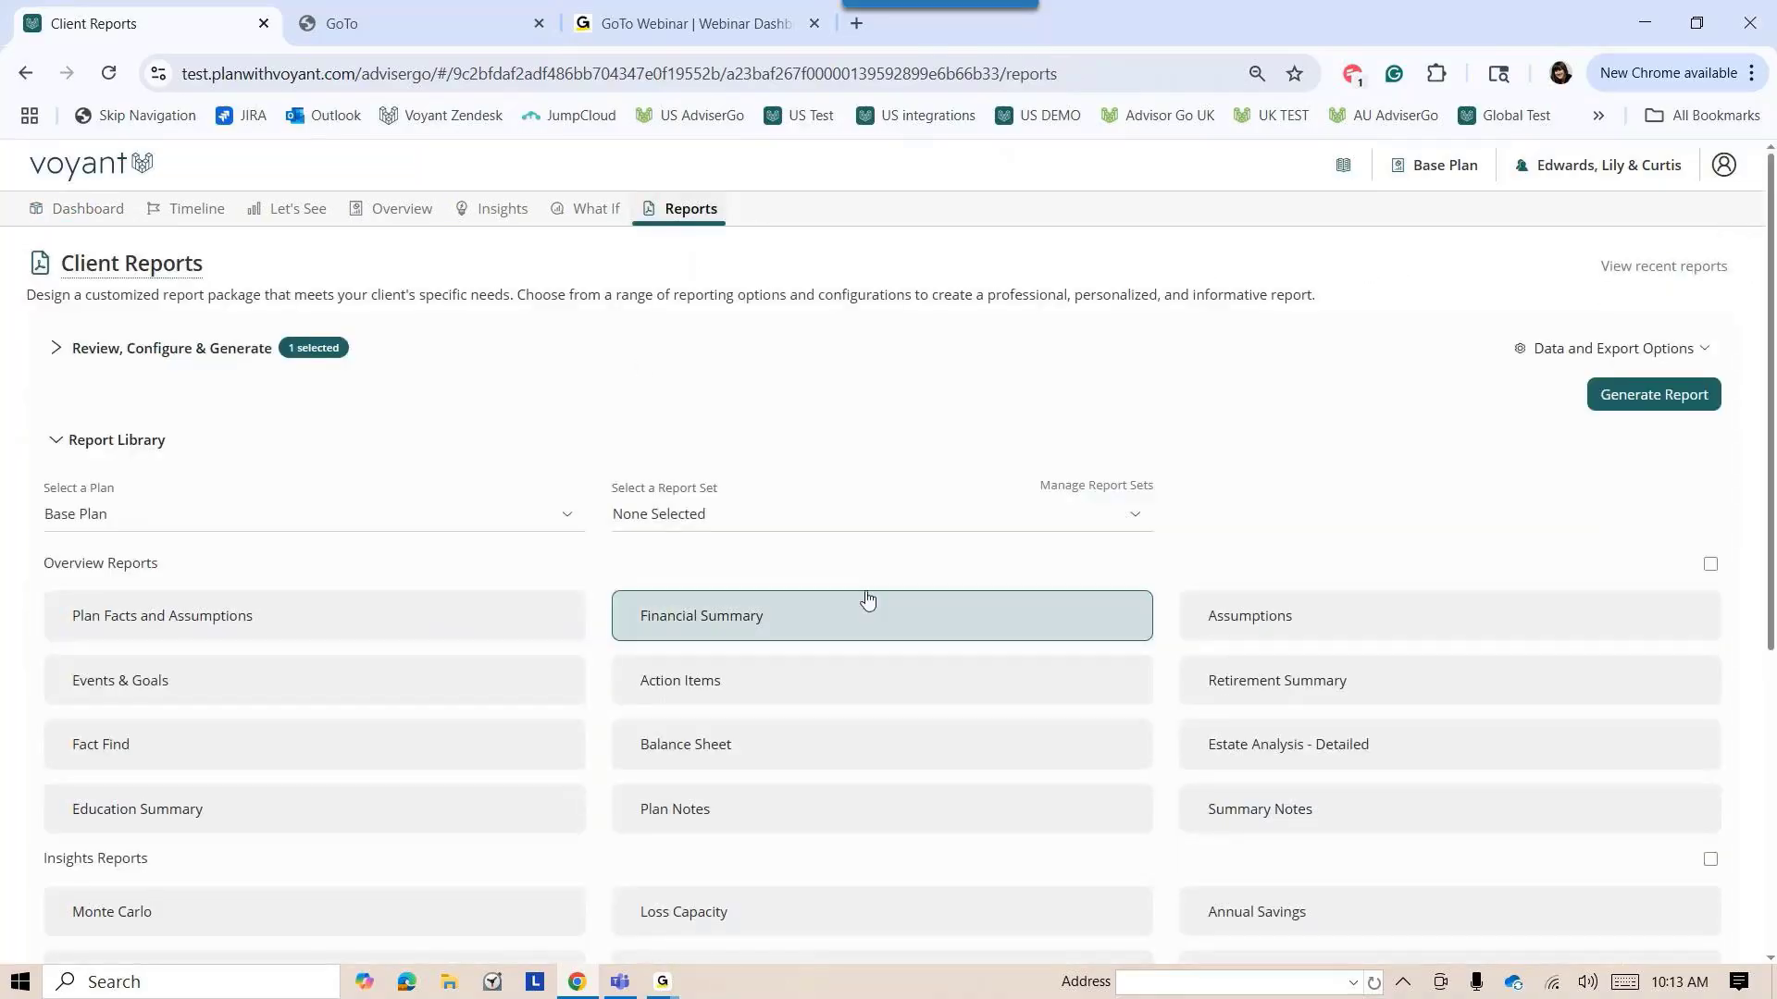
pyautogui.scroll(-5, 1182, 652)
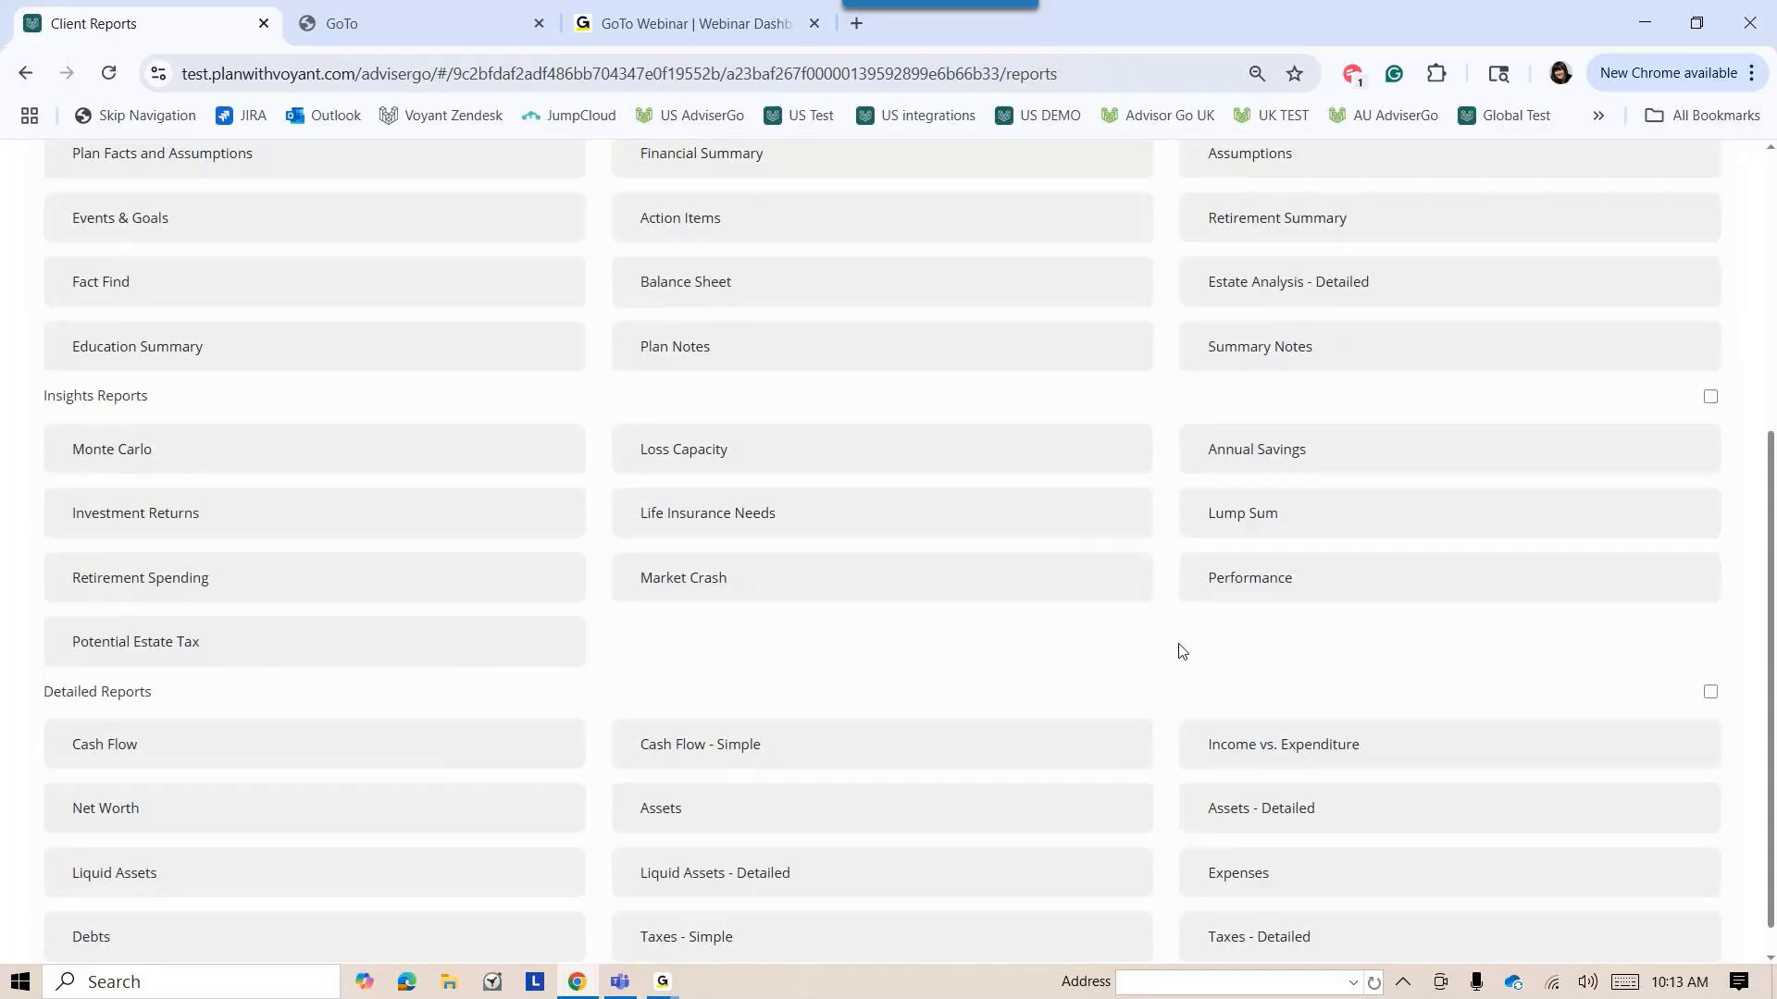
pyautogui.click(710, 808)
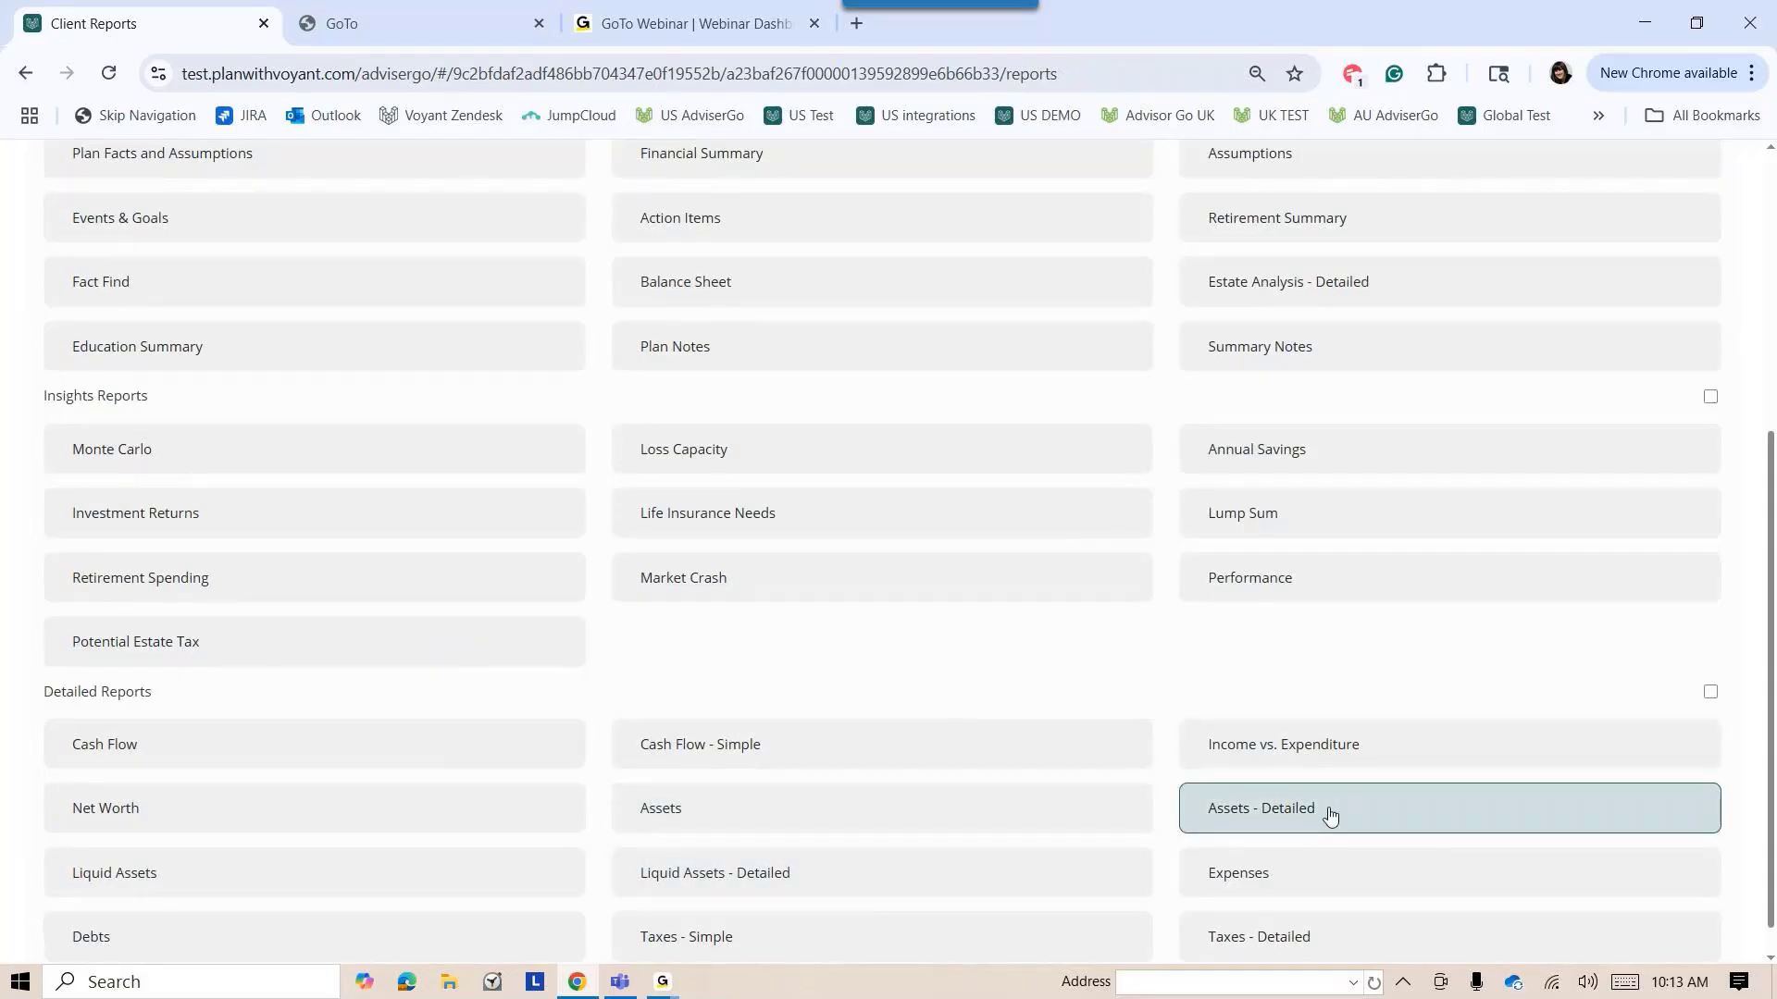
pyautogui.scroll(1, 845, 751)
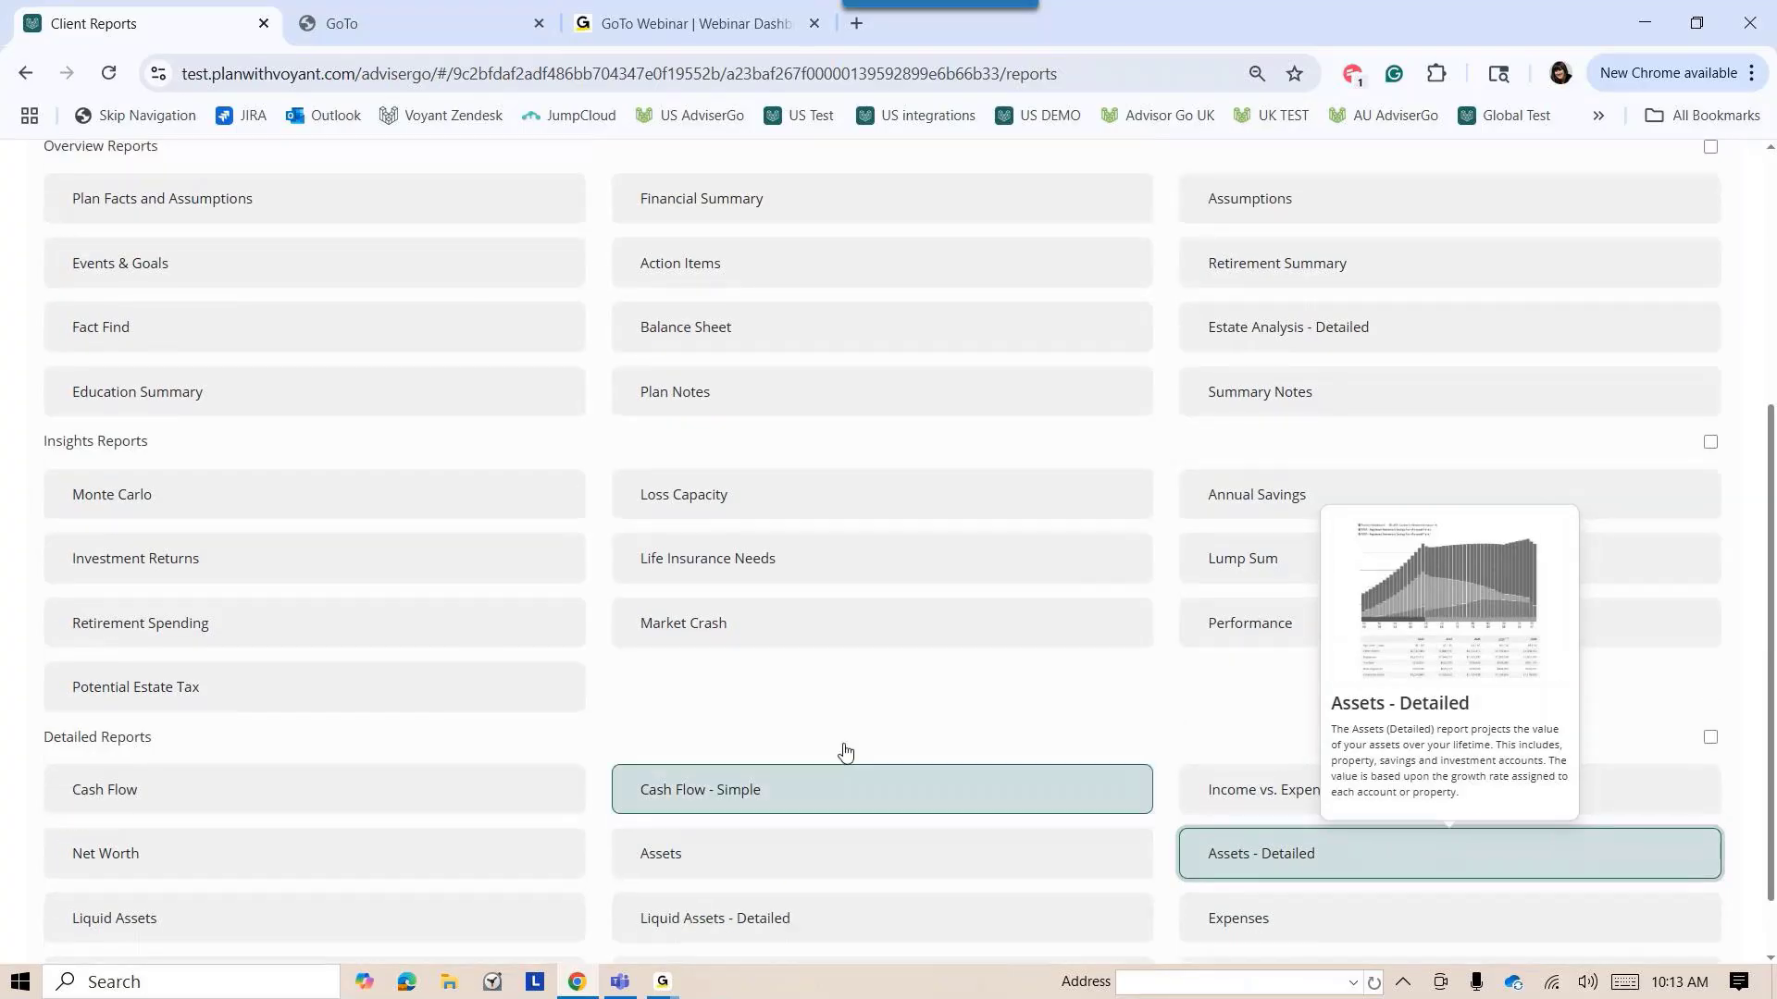
pyautogui.scroll(5, 845, 752)
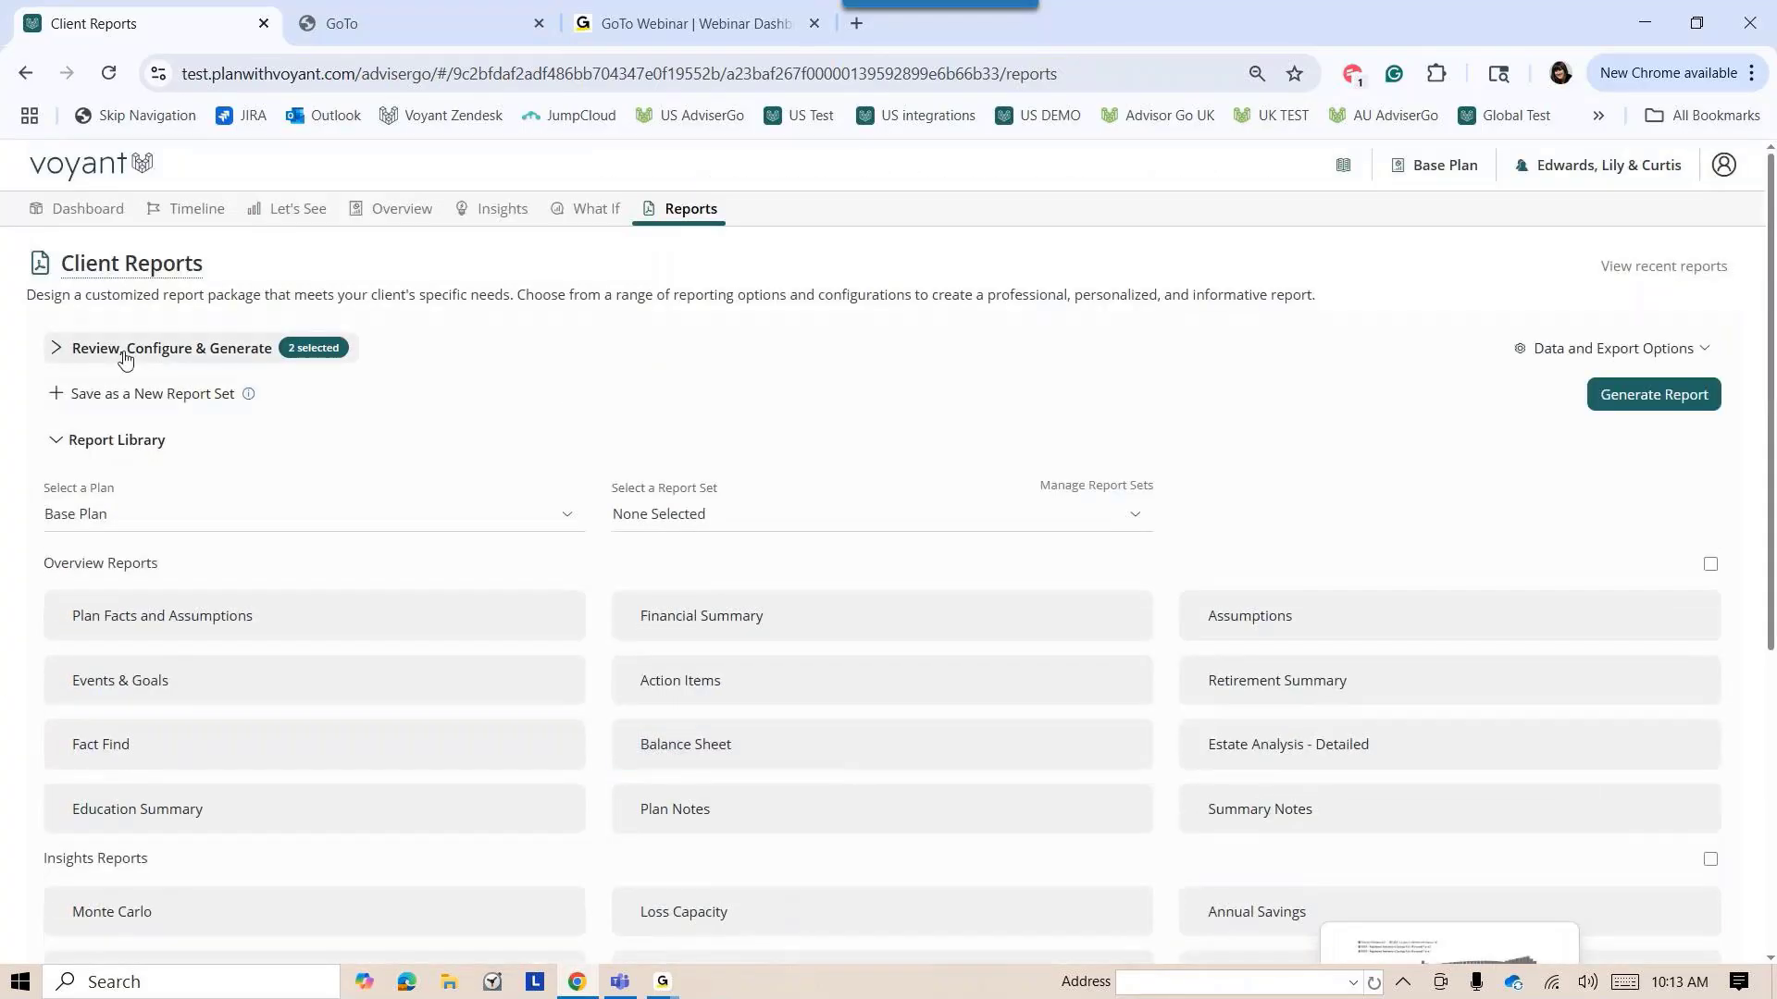
# Configure the selected Assets - Detailed report to use ABC Company as its chart data
pyautogui.click(125, 357)
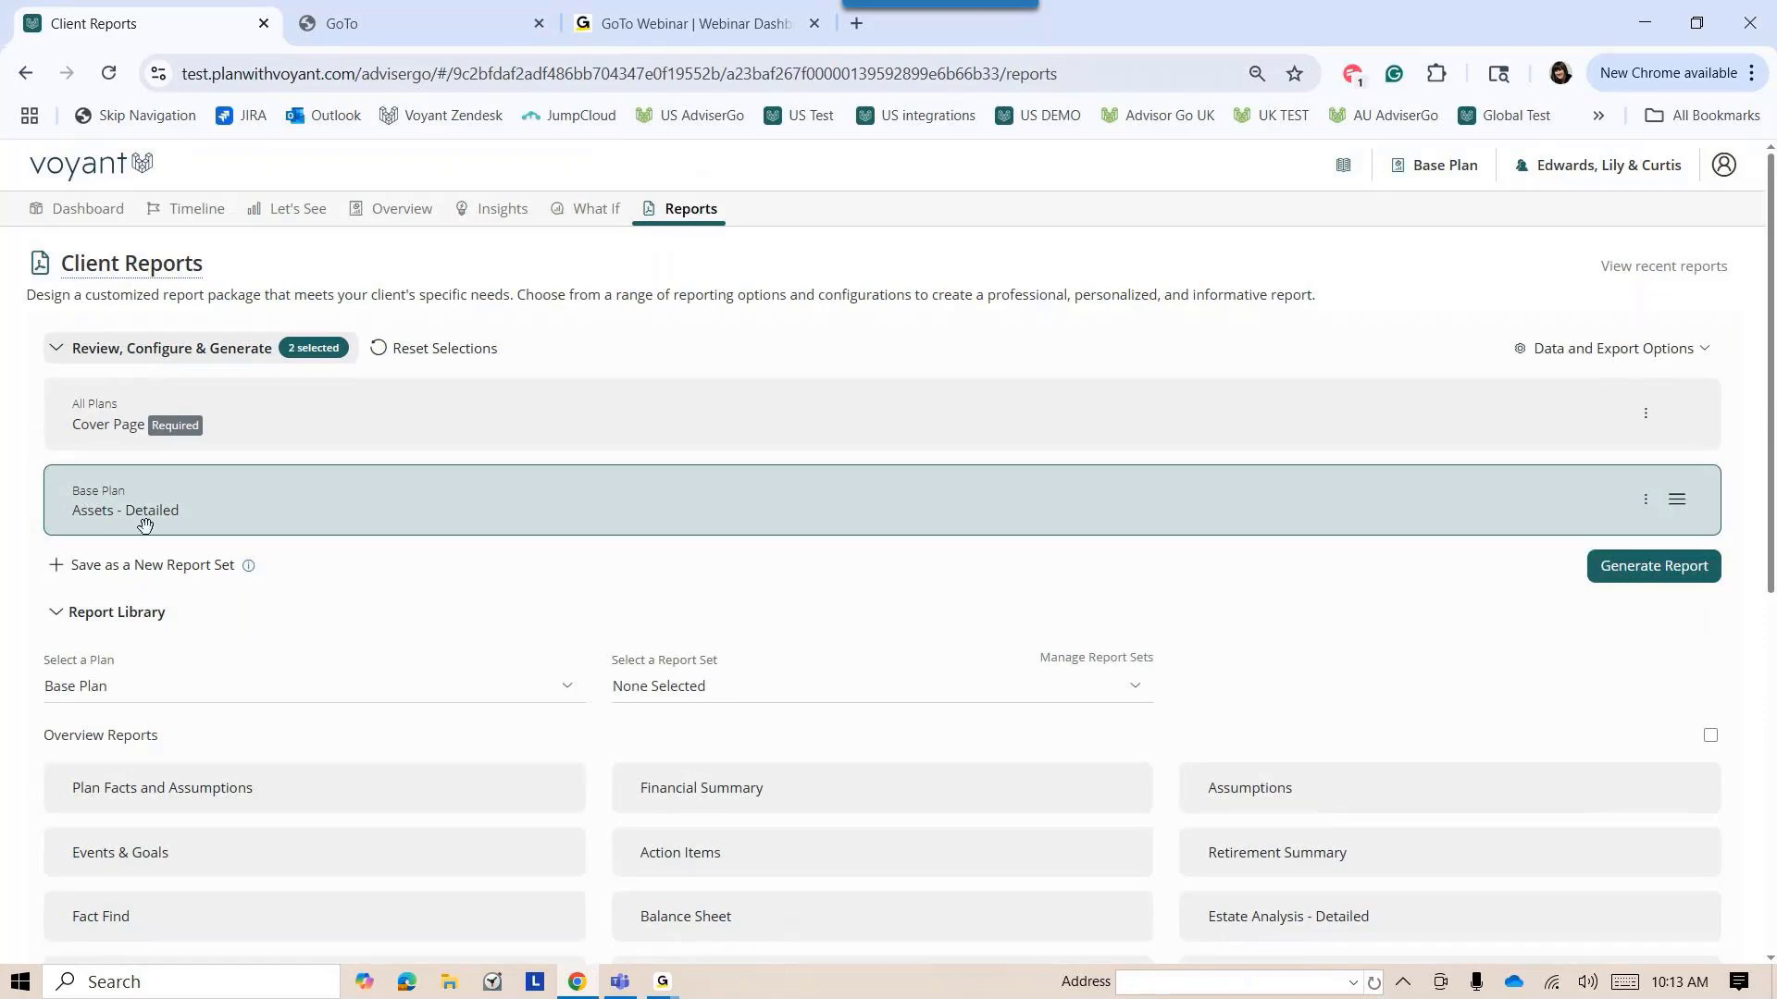
pyautogui.click(1644, 501)
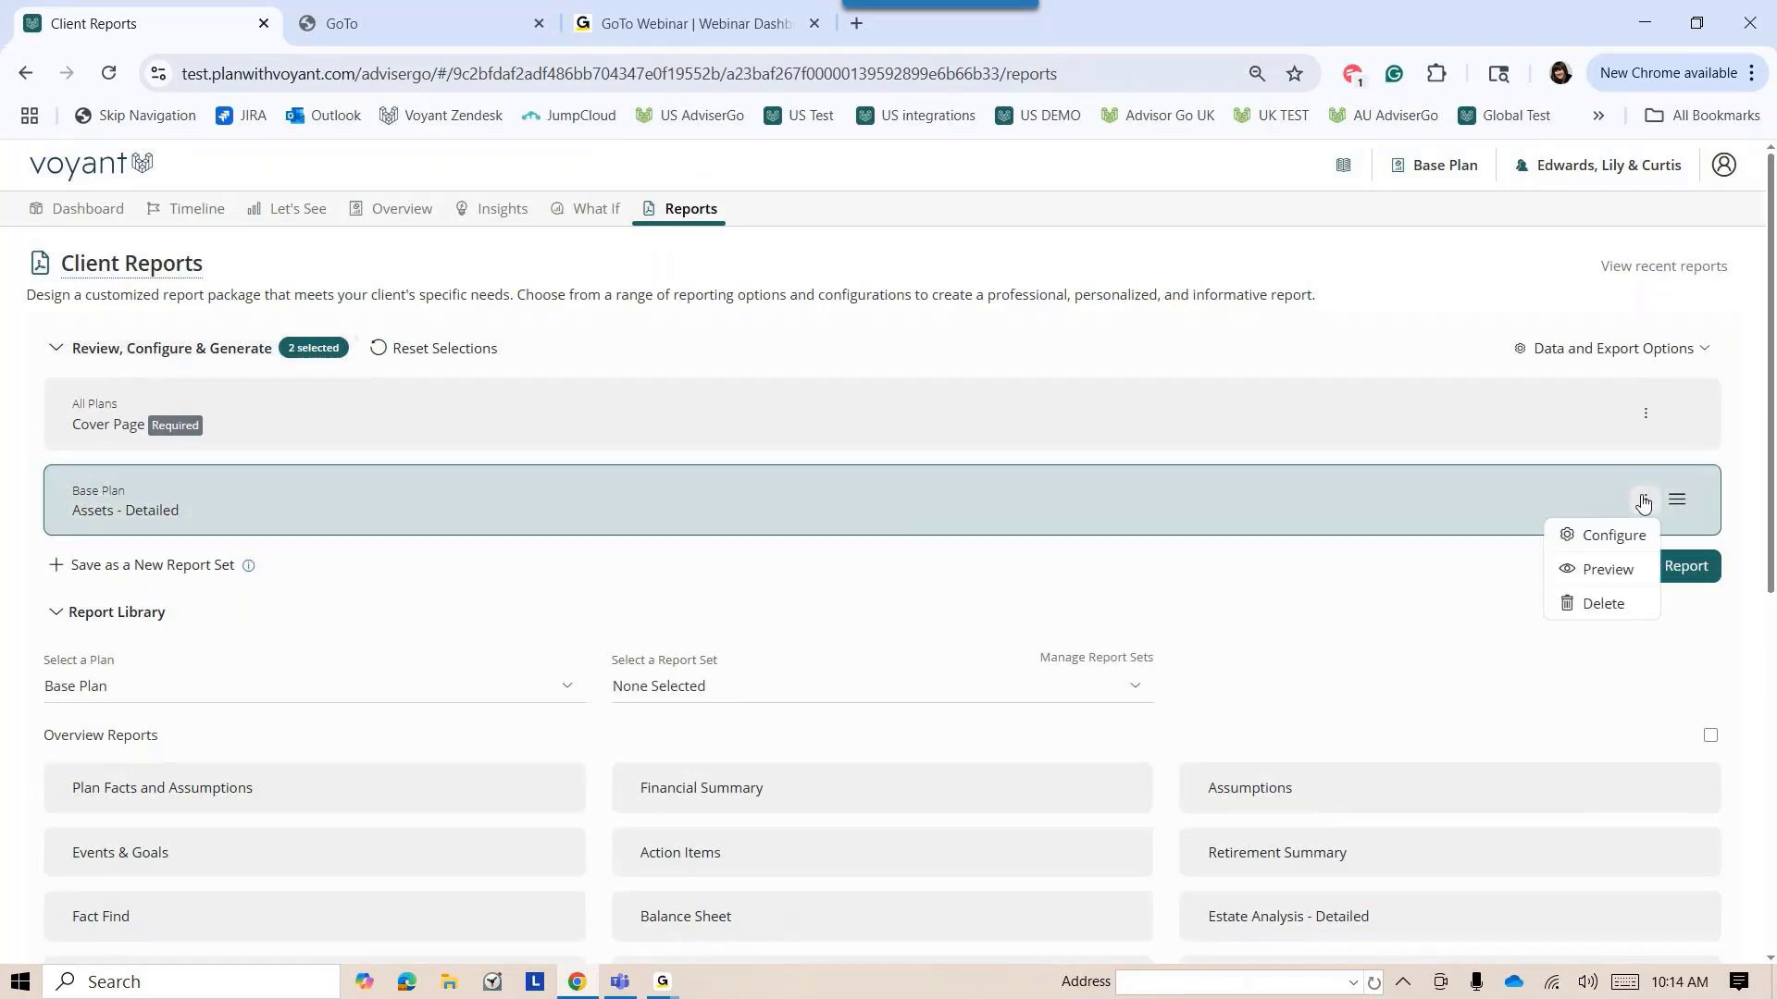
pyautogui.click(1614, 536)
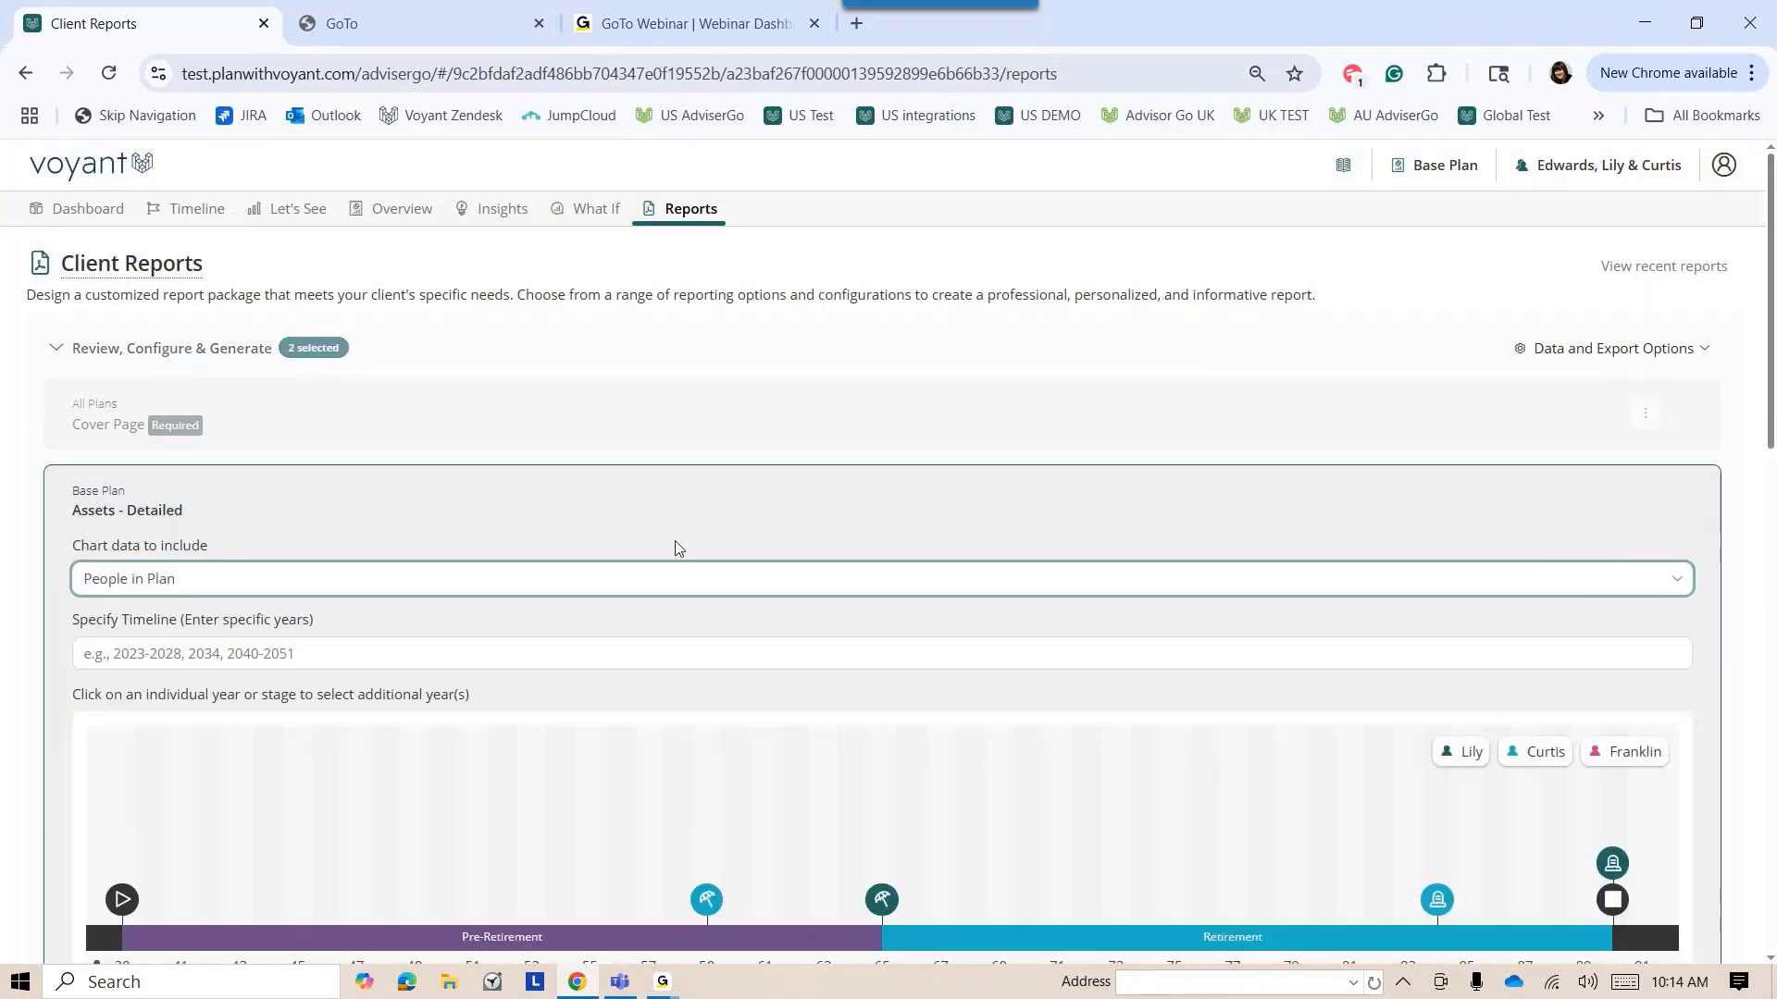
pyautogui.click(190, 585)
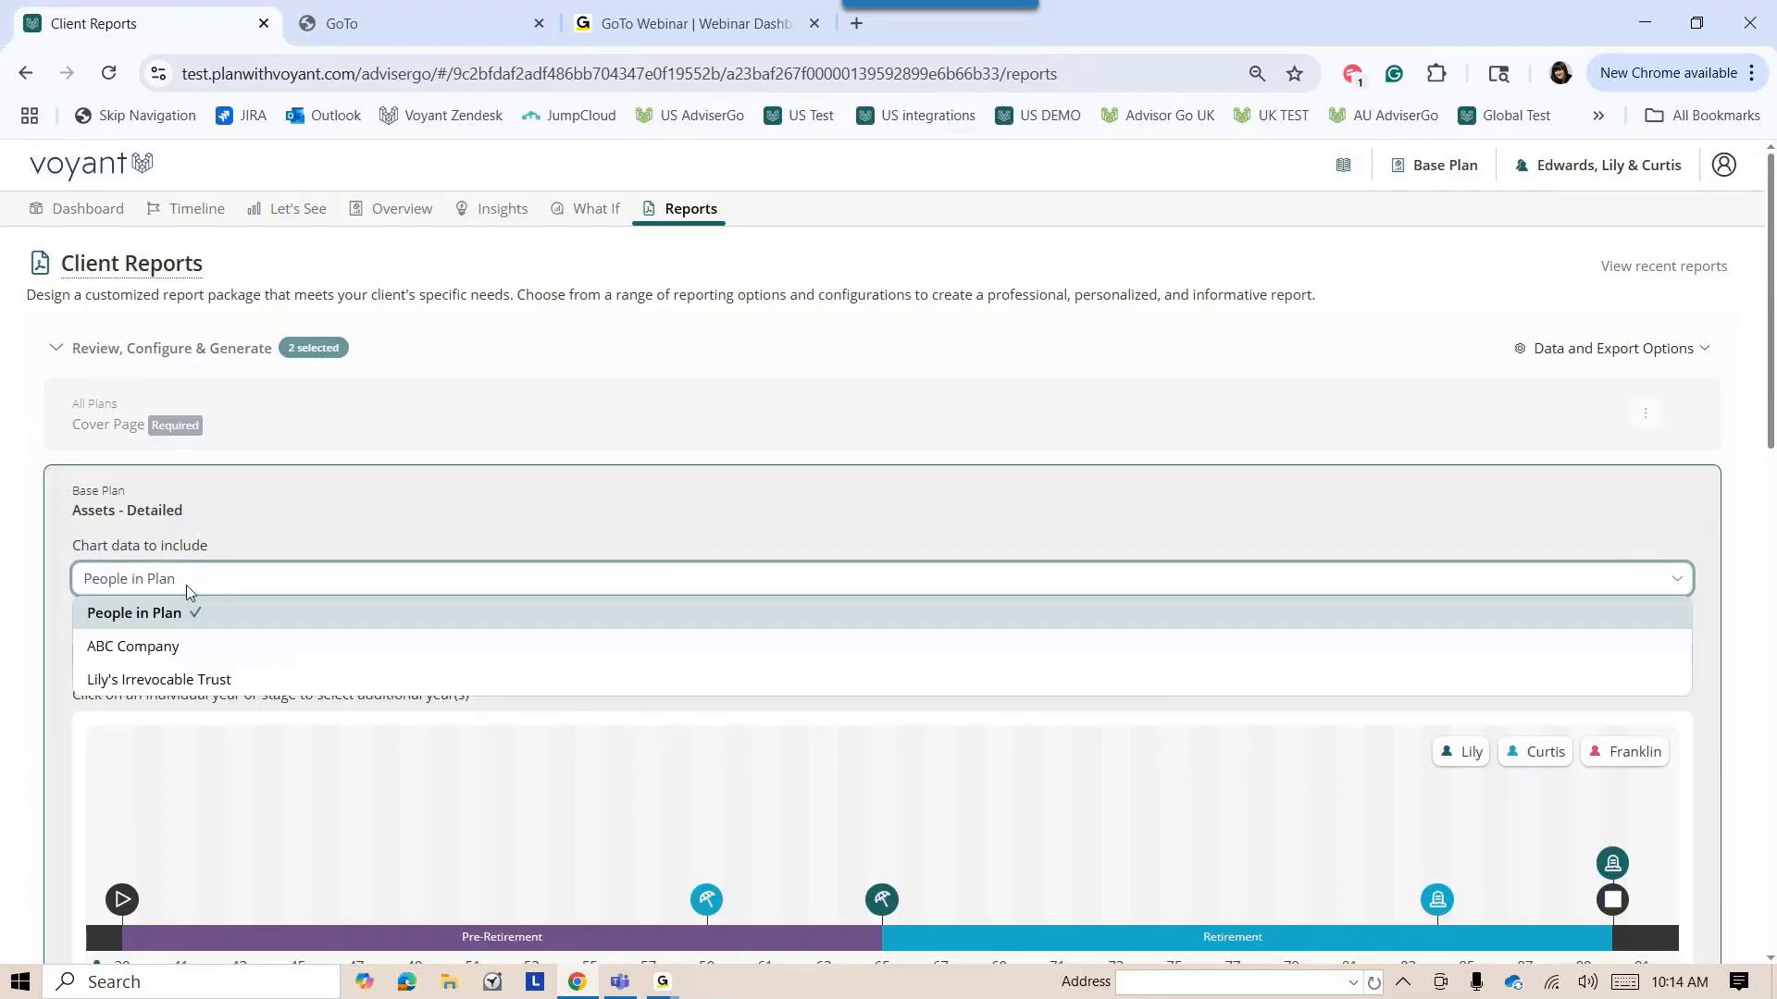
pyautogui.click(140, 651)
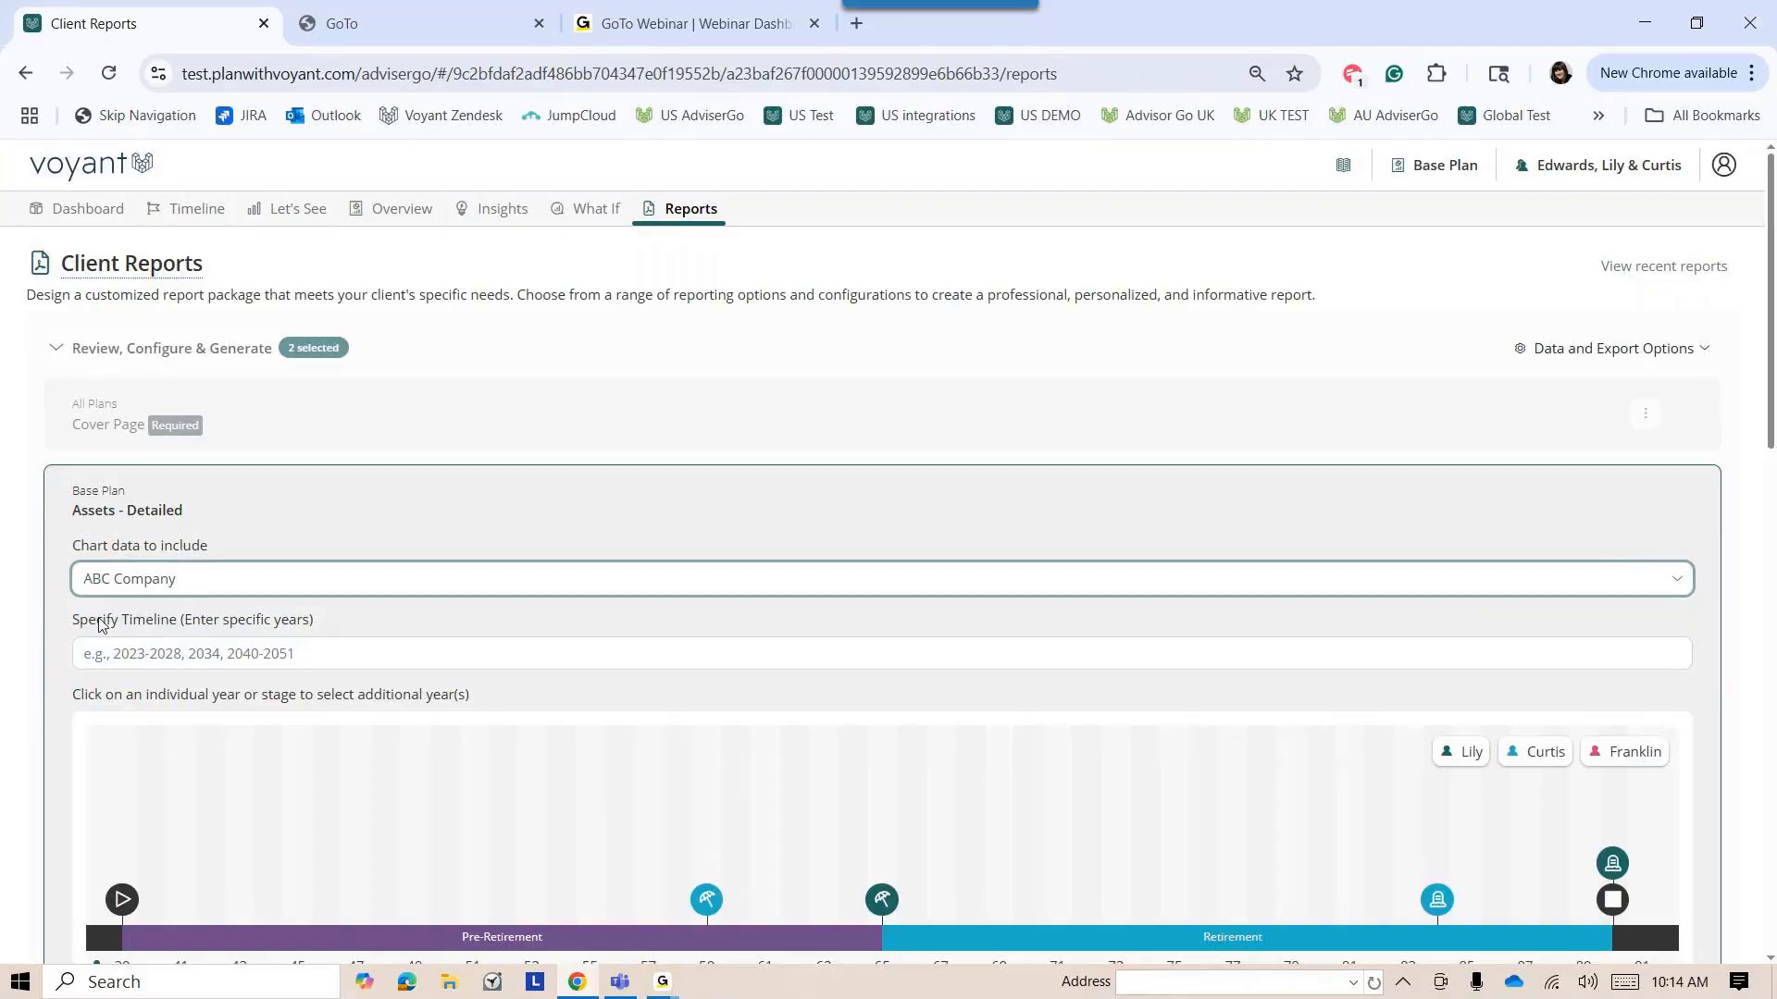
# Return to the dashboard and open the client's support request form for sharing access, with its message field ready for entry
pyautogui.click(92, 214)
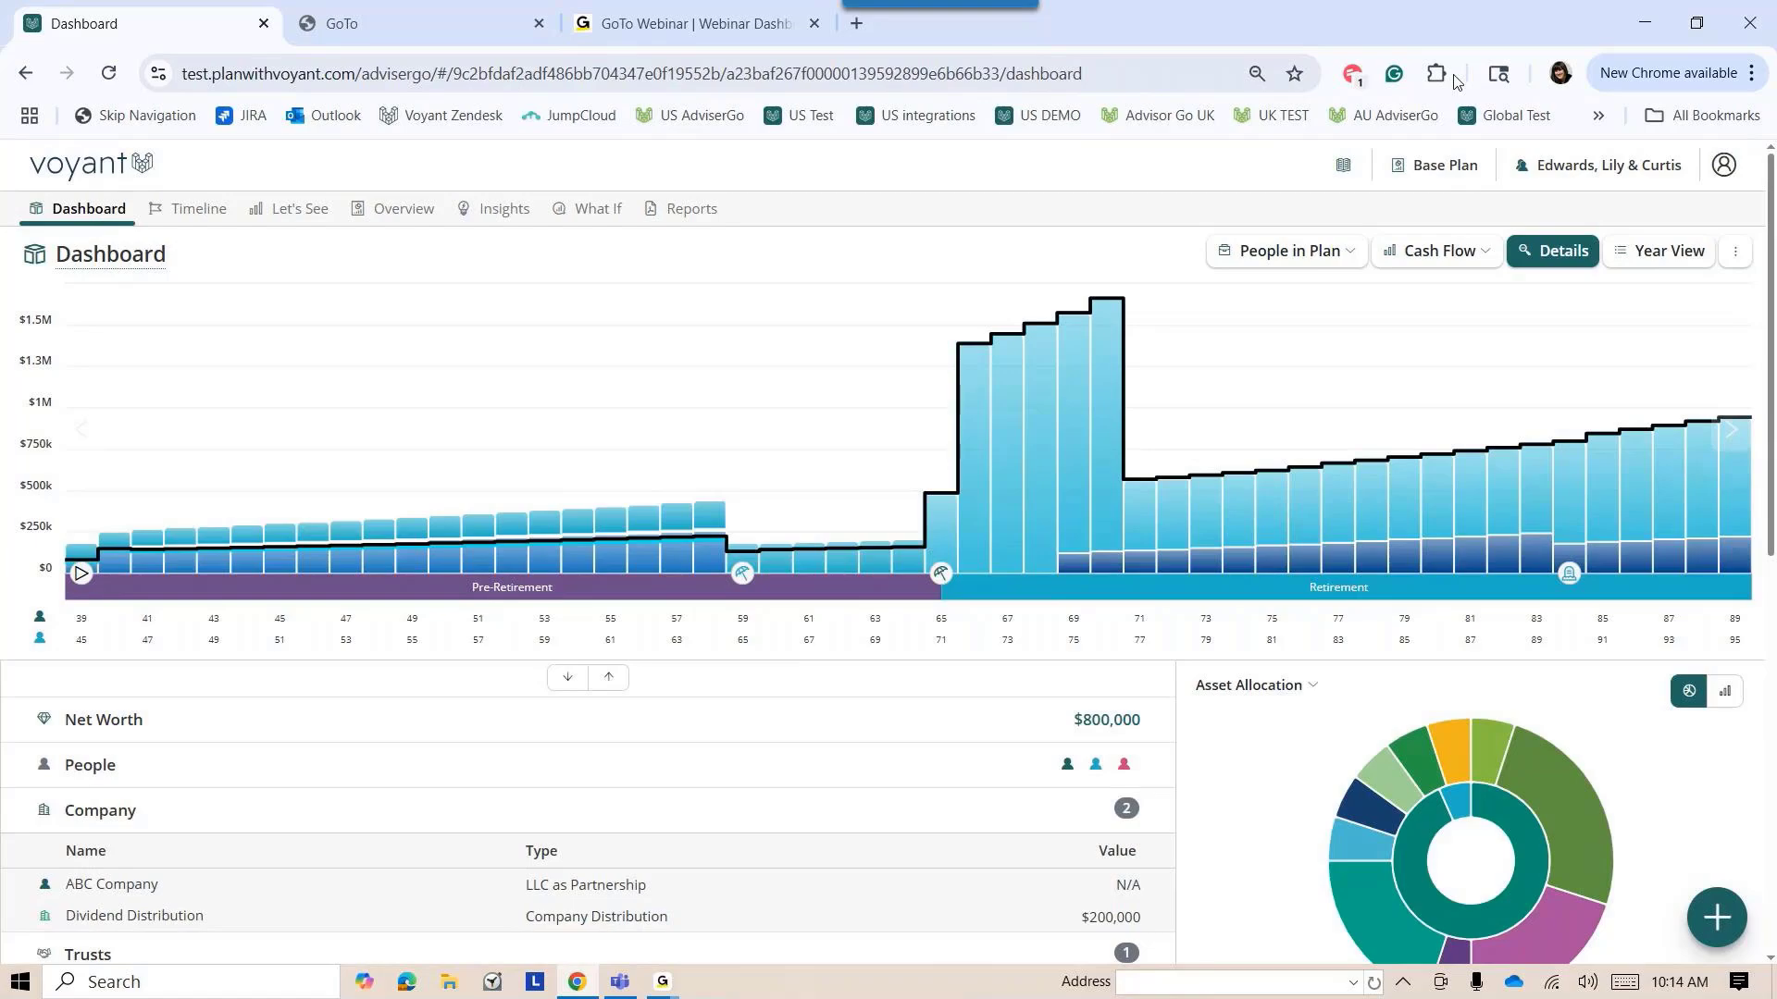
pyautogui.click(1603, 166)
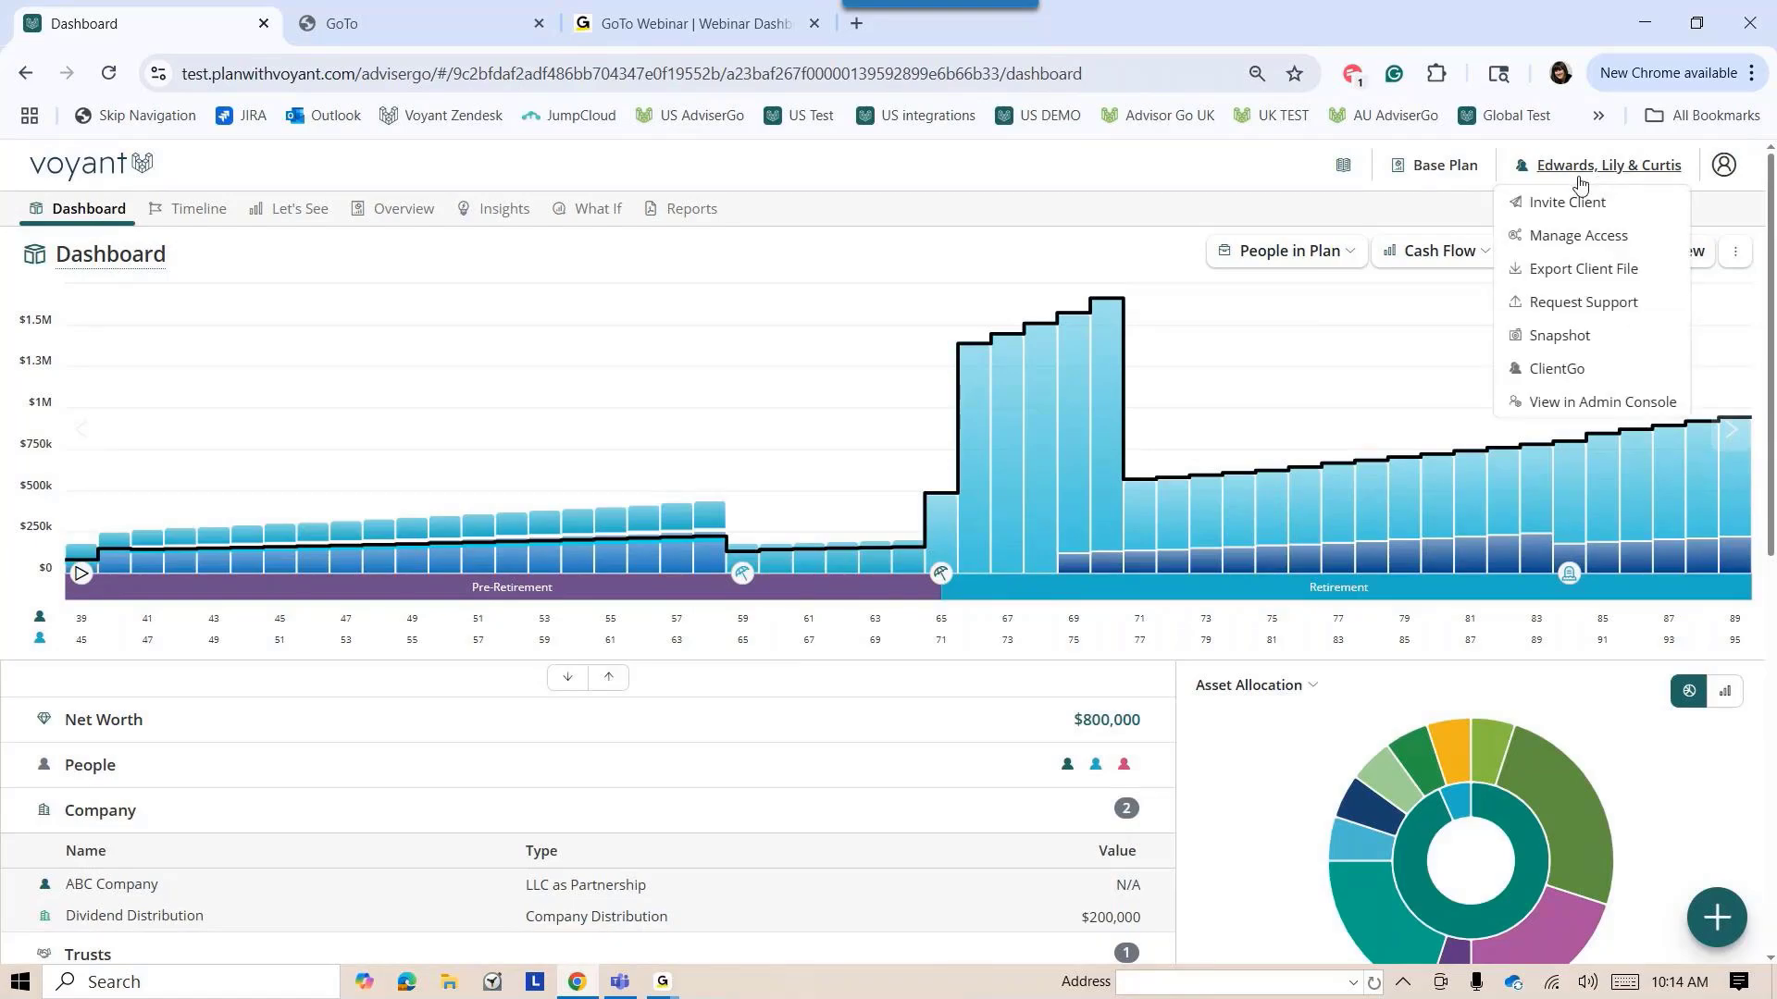
pyautogui.click(1573, 301)
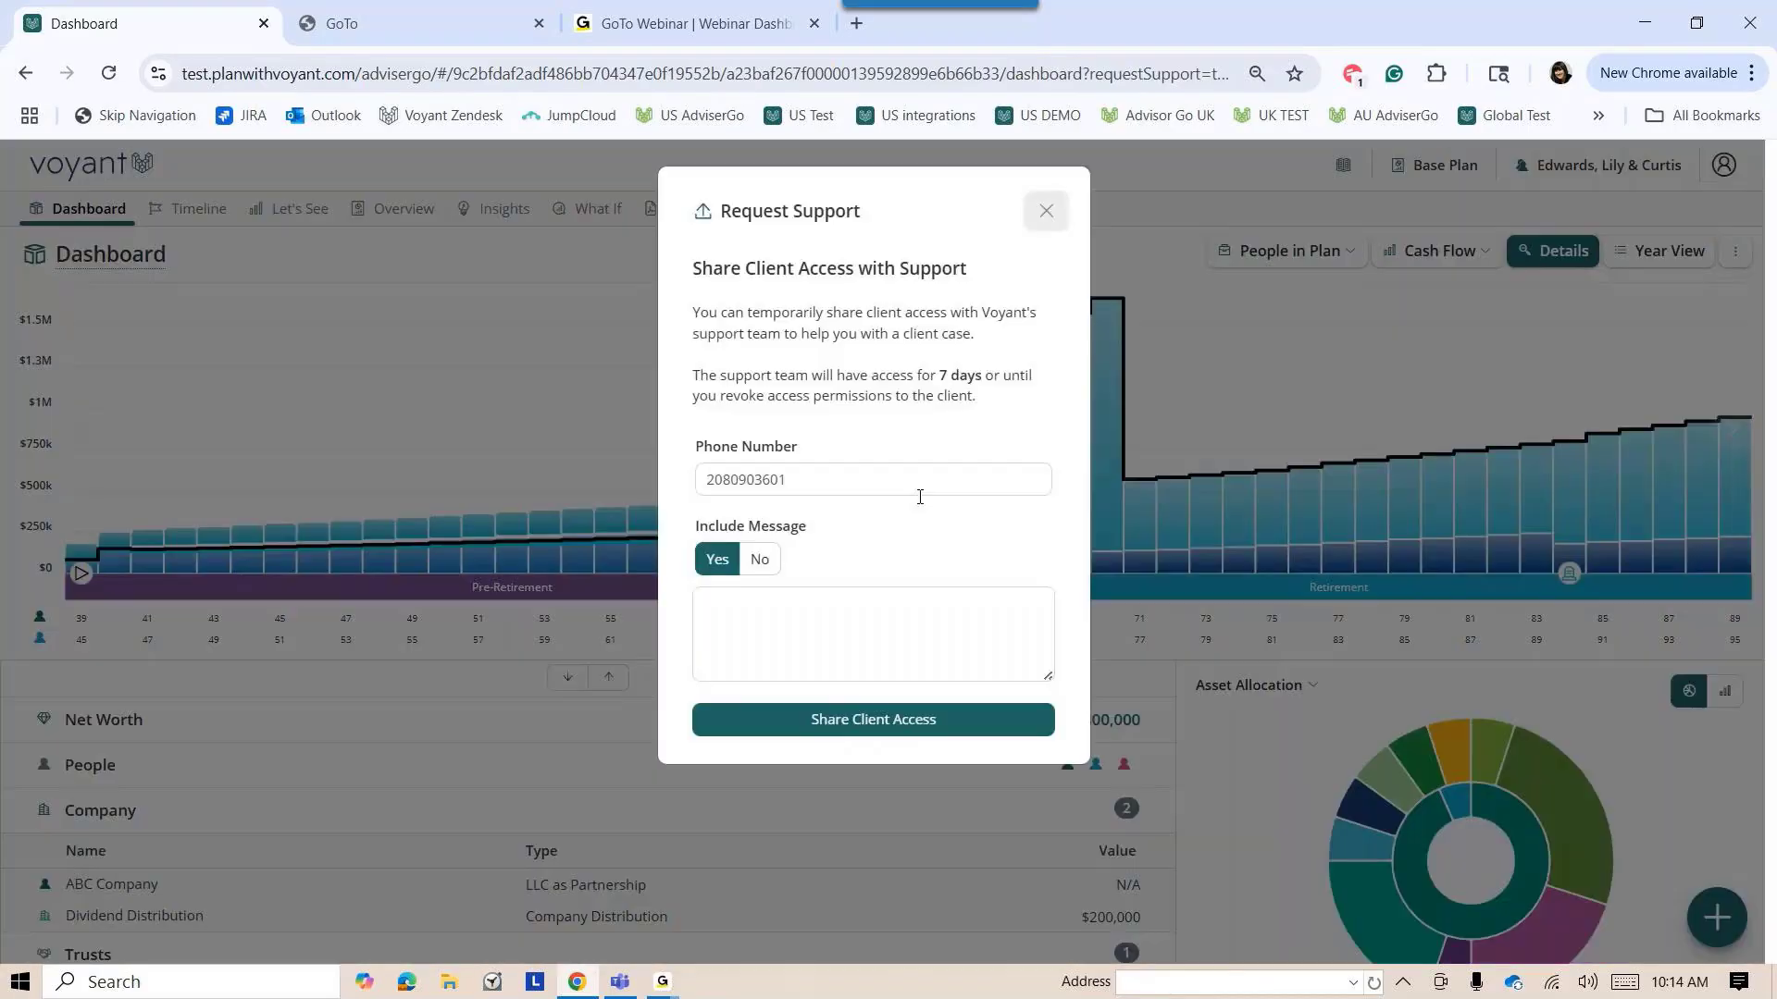
pyautogui.click(804, 634)
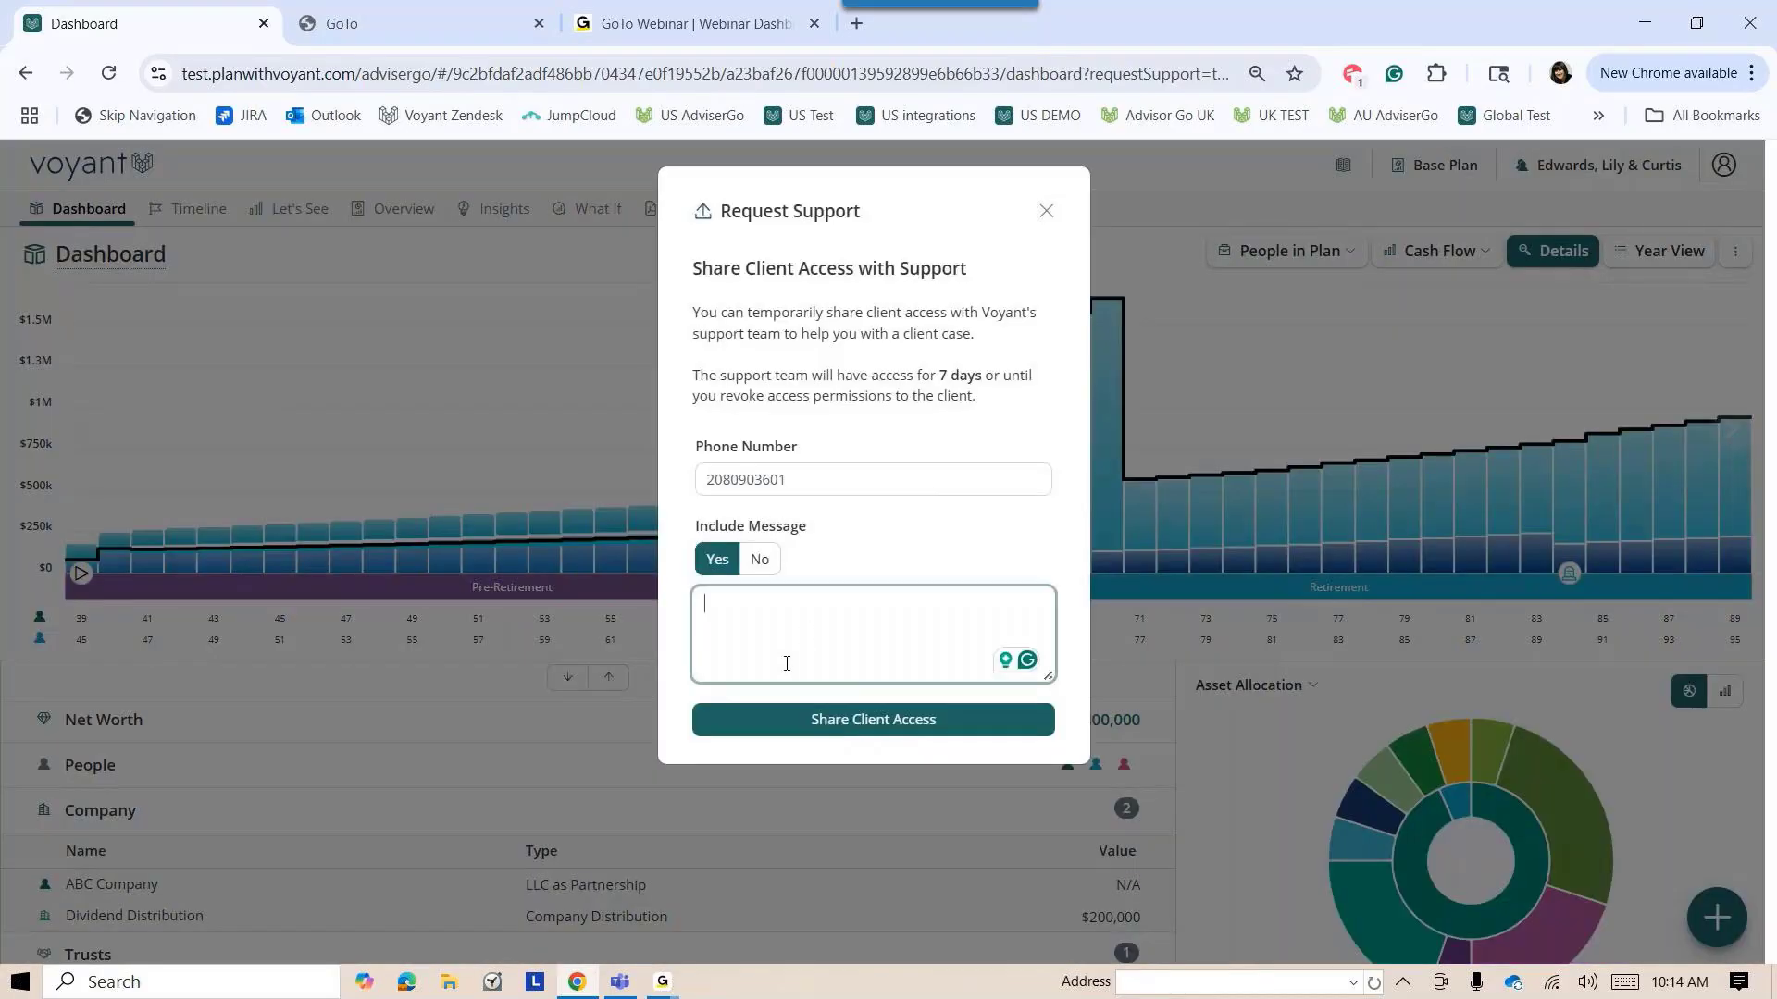